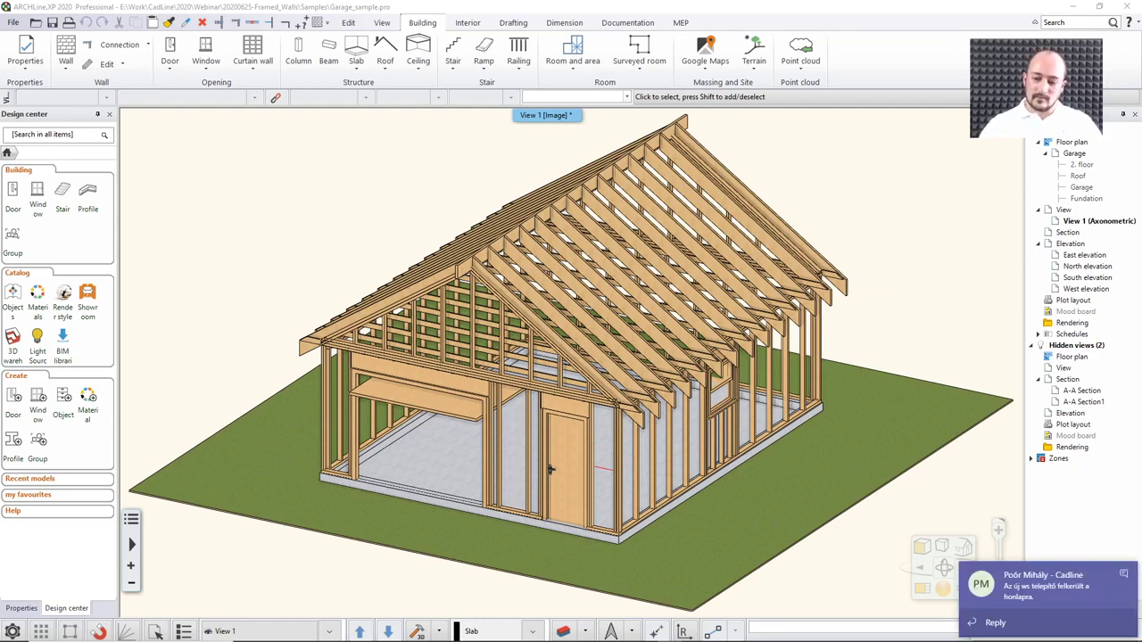
Dismiss the chat notification and examine the garage model's wall and roof framing from another angle
left_click(1123, 576)
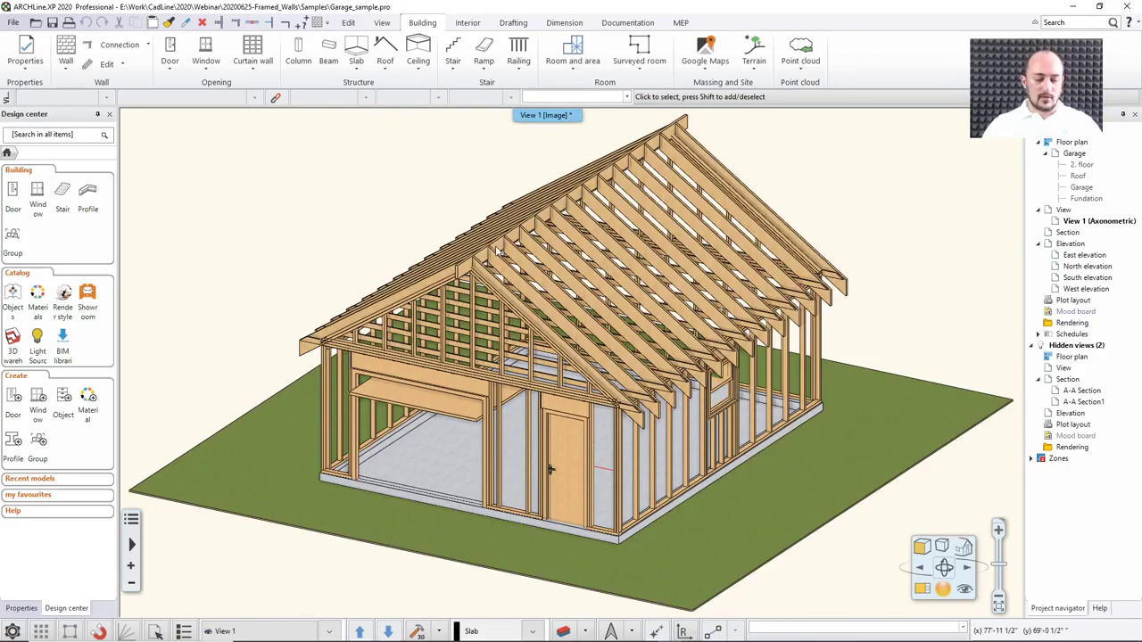
middle_click_drag(555, 262, 628, 273)
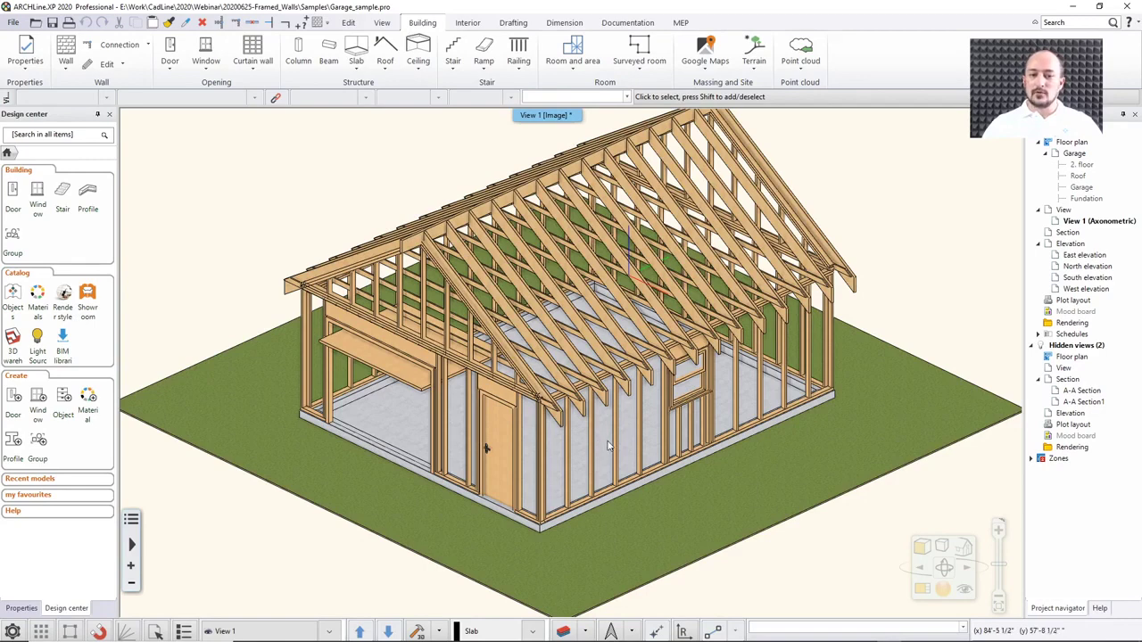
scroll(607, 444, "down", 1)
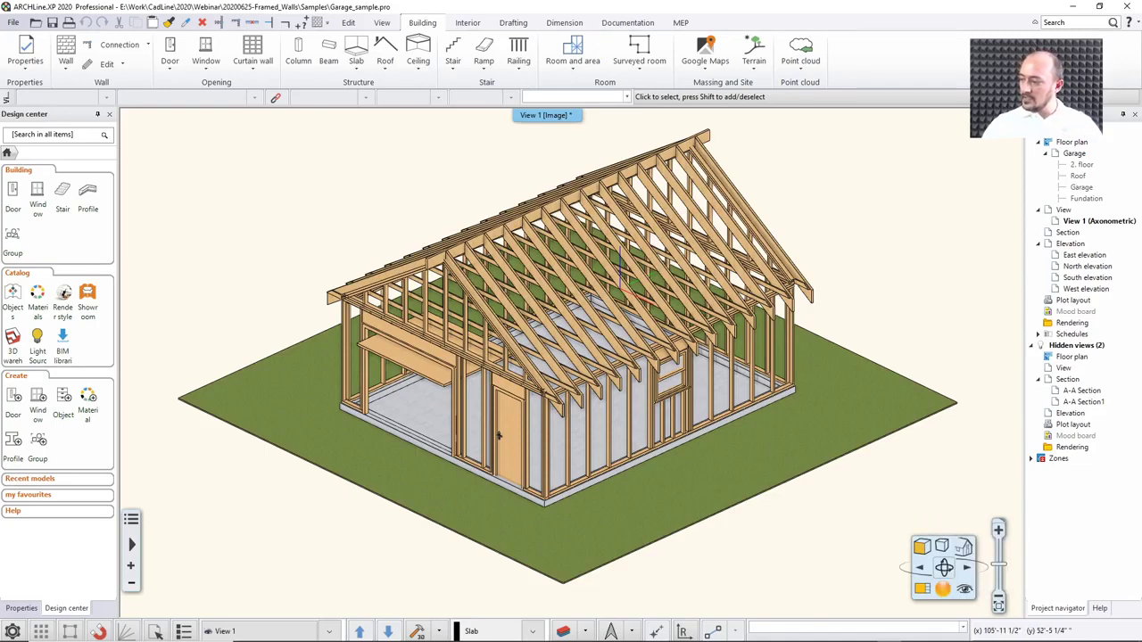
Switch to the Hundremeterskogen_sample_Norway project and examine the building's exterior around the raised wing
key("ctrl+Tab")
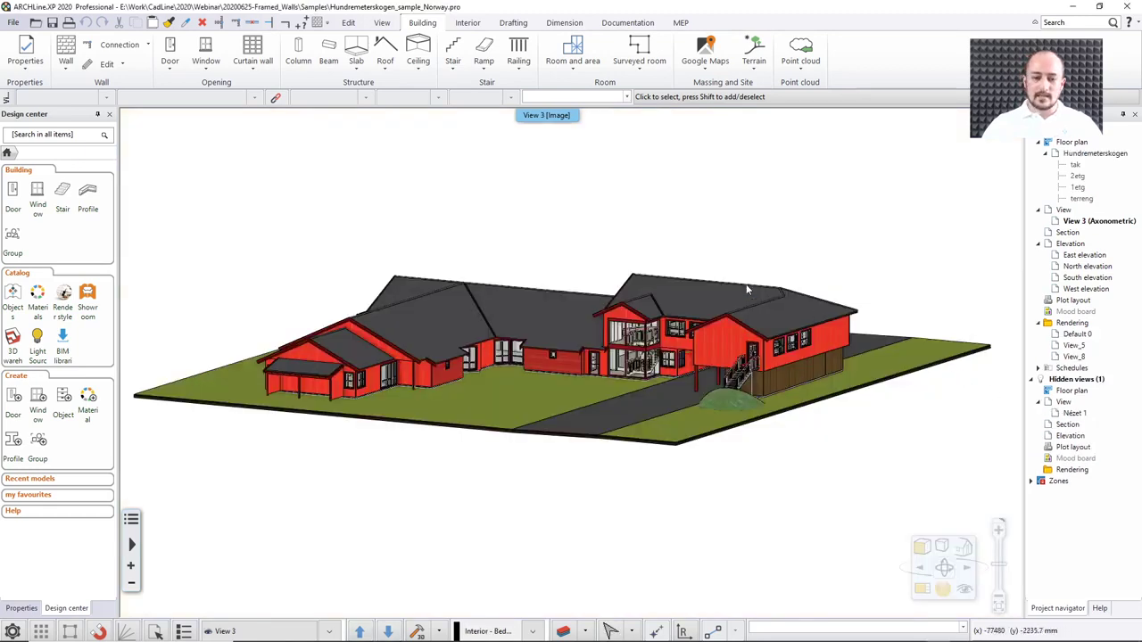
middle_click_drag(748, 288, 643, 290)
scroll(614, 330, "up", 2)
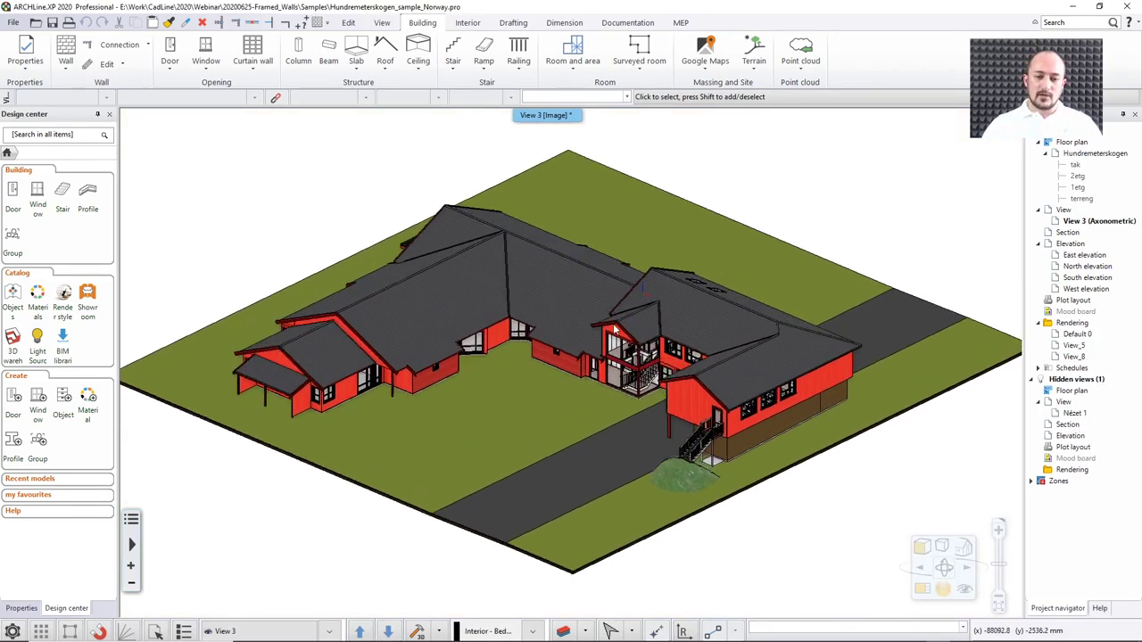
middle_click_drag(614, 330, 602, 335)
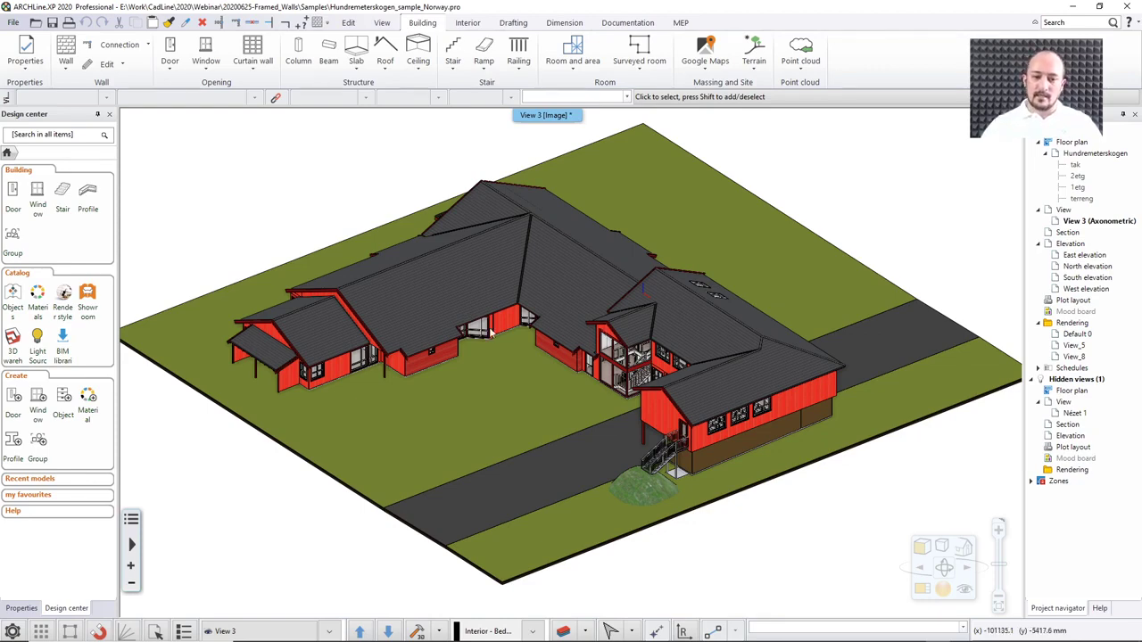
middle_click_drag(482, 342, 714, 334)
scroll(718, 331, "up", 5)
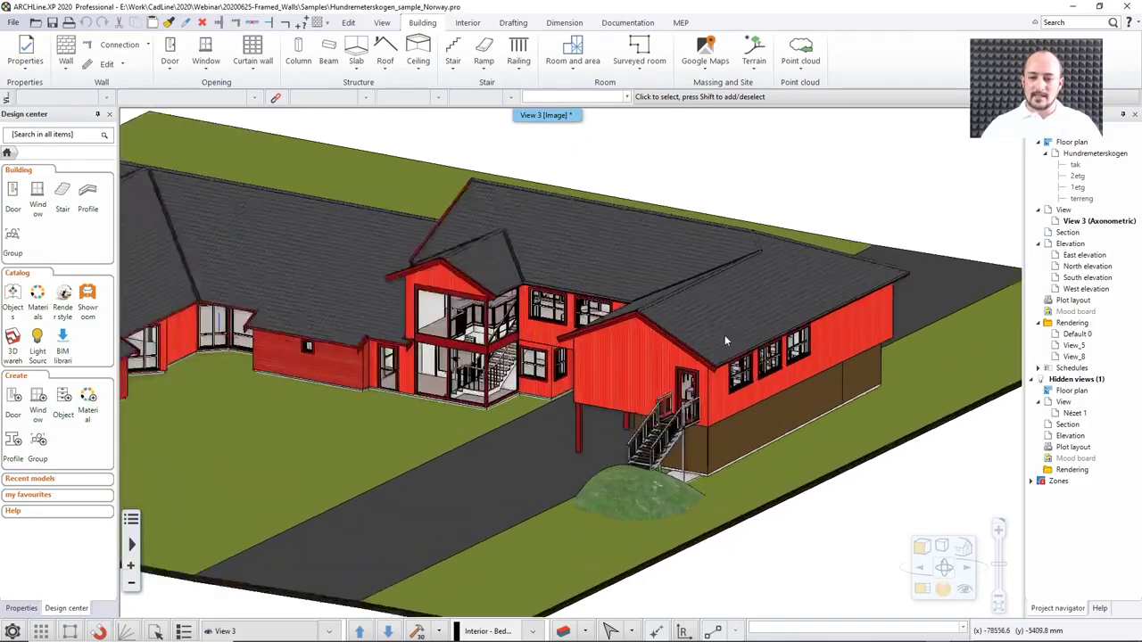
Select the raised wing's gable wall and long side wall in turn to inspect them, and clear the selection
left_click(604, 378)
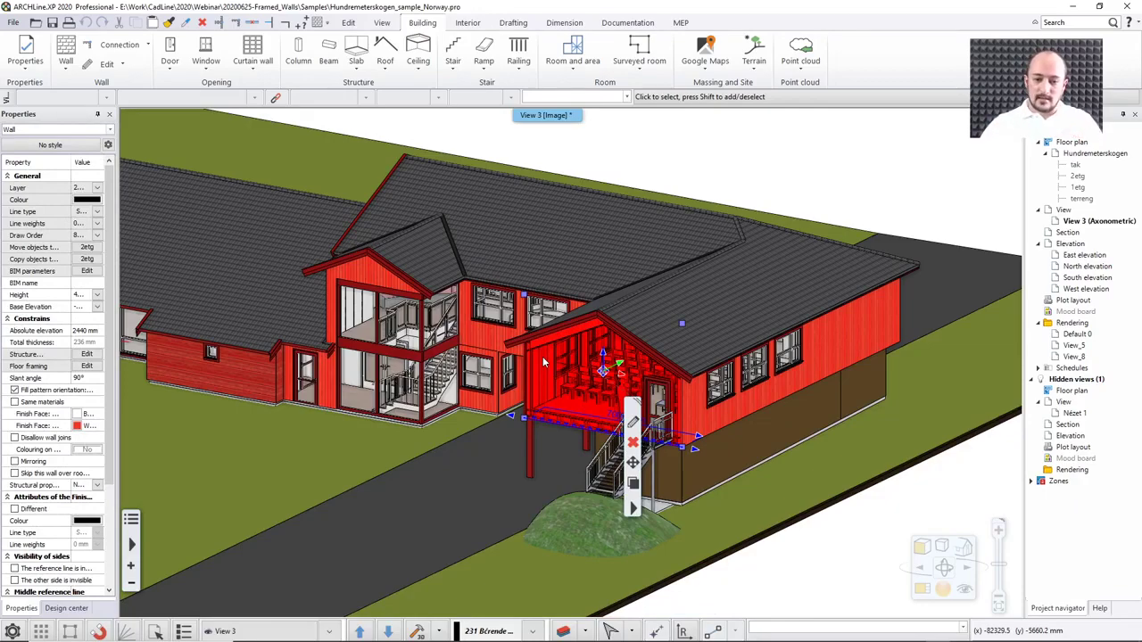
left_click(855, 330)
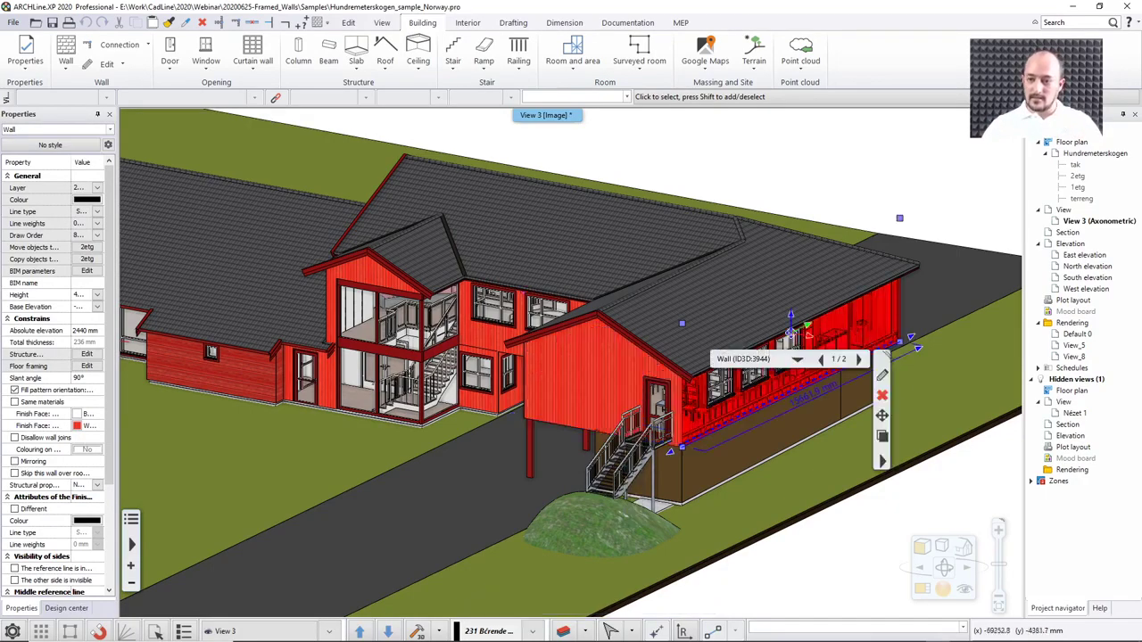
scroll(631, 324, "up", 5)
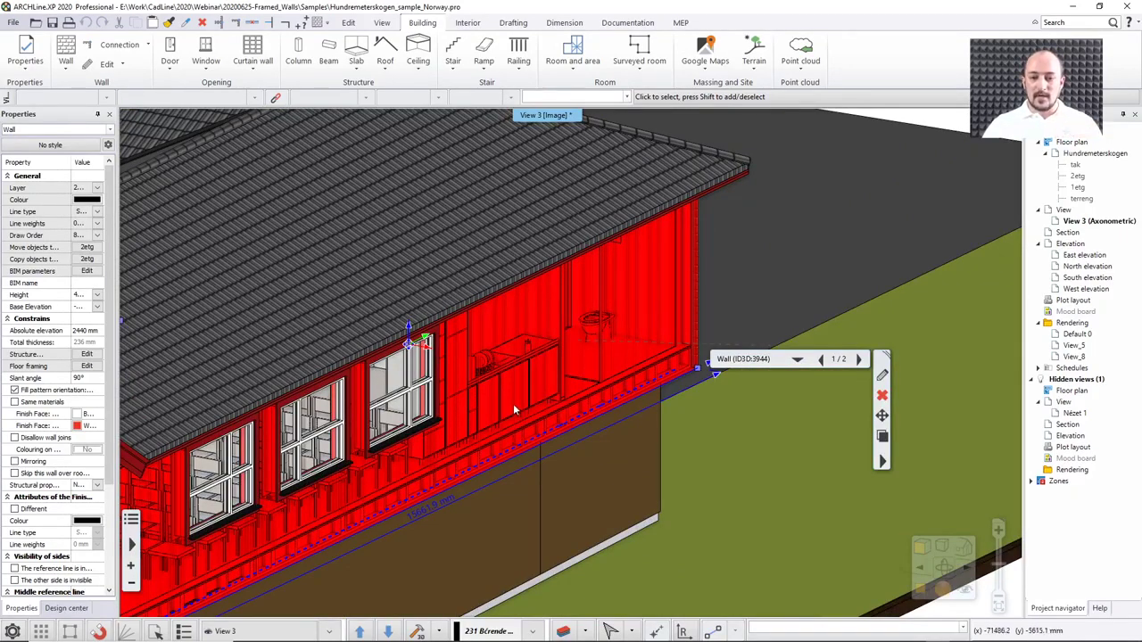
key("Escape")
scroll(515, 401, "down", 4)
scroll(516, 401, "down", 5)
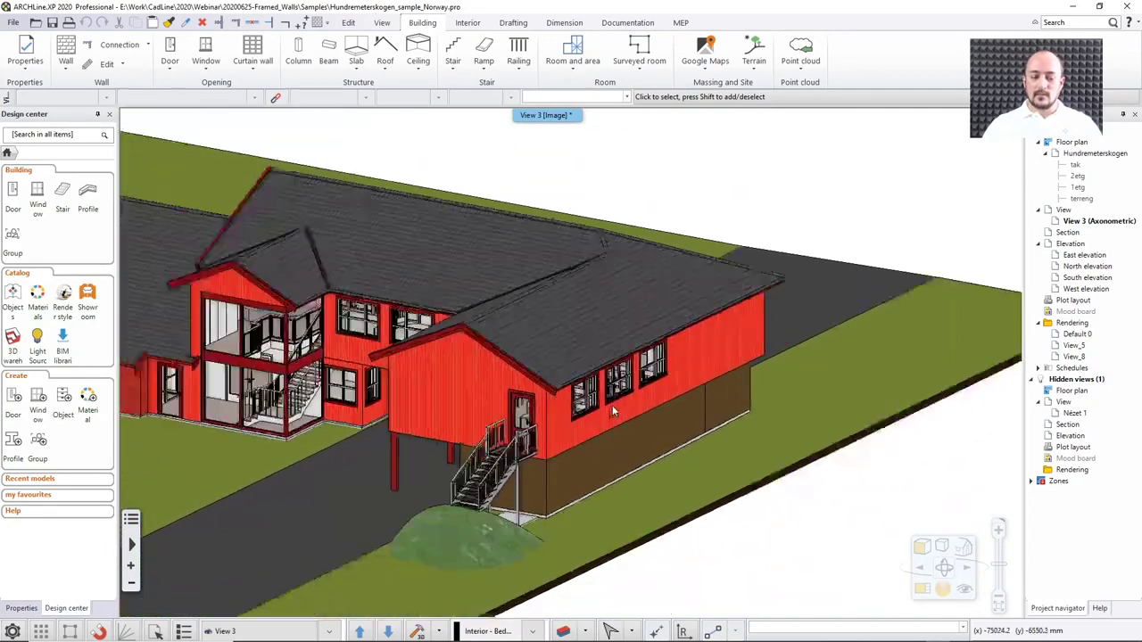
scroll(675, 390, "up", 3)
scroll(675, 390, "down", 2)
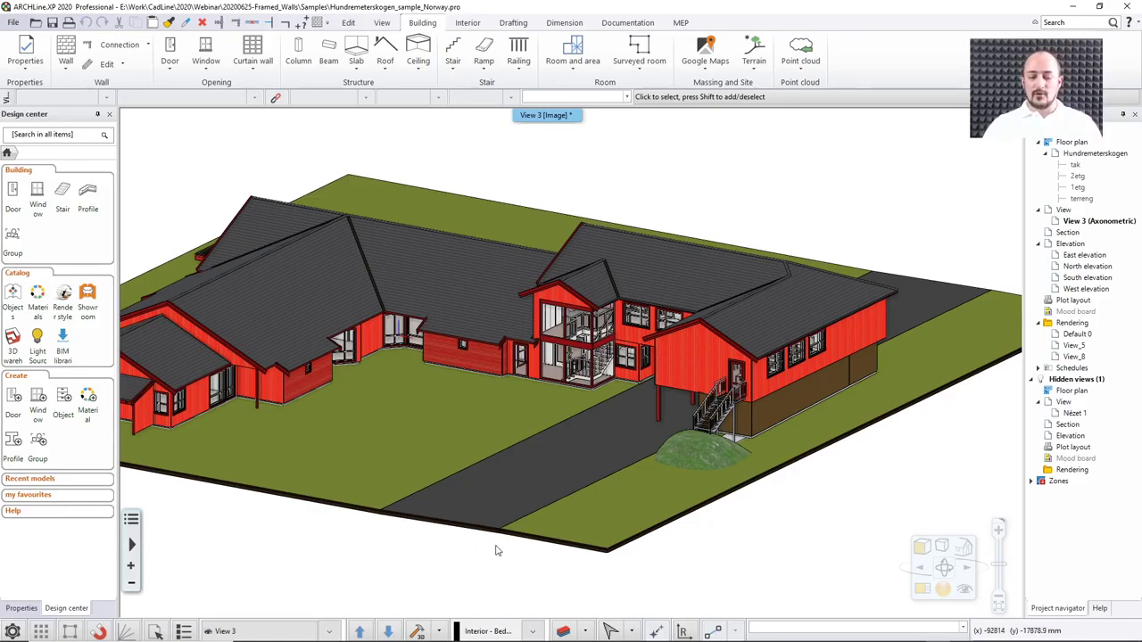
Rebuild the 3D model for all floors with framing in wall, slab and roof enabled and only the wall framing visible
left_click(440, 631)
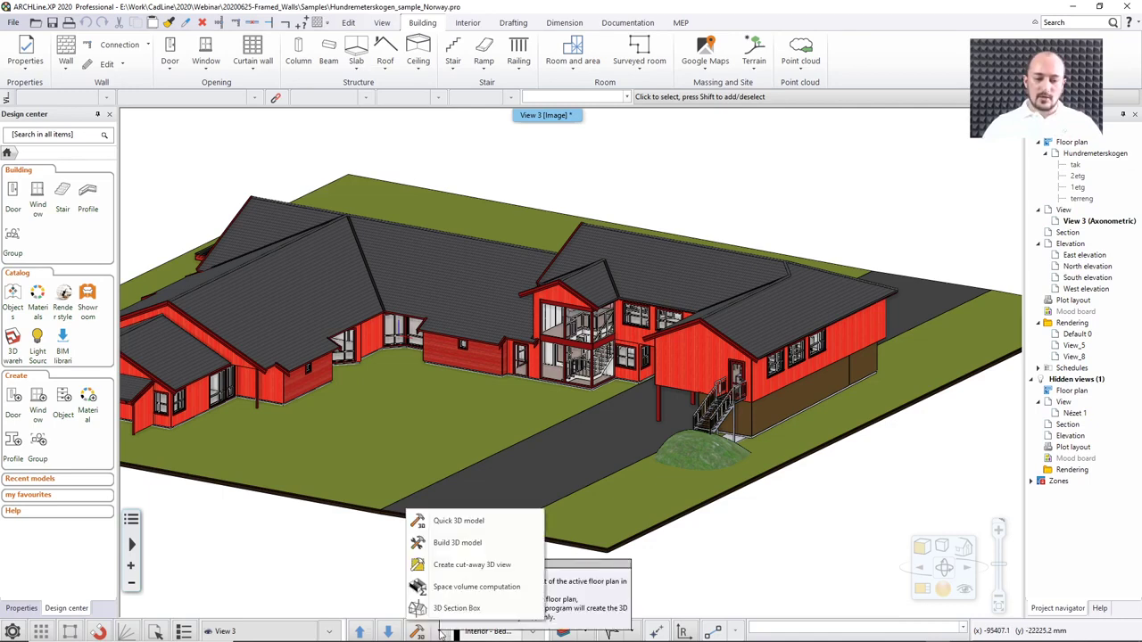
left_click(483, 545)
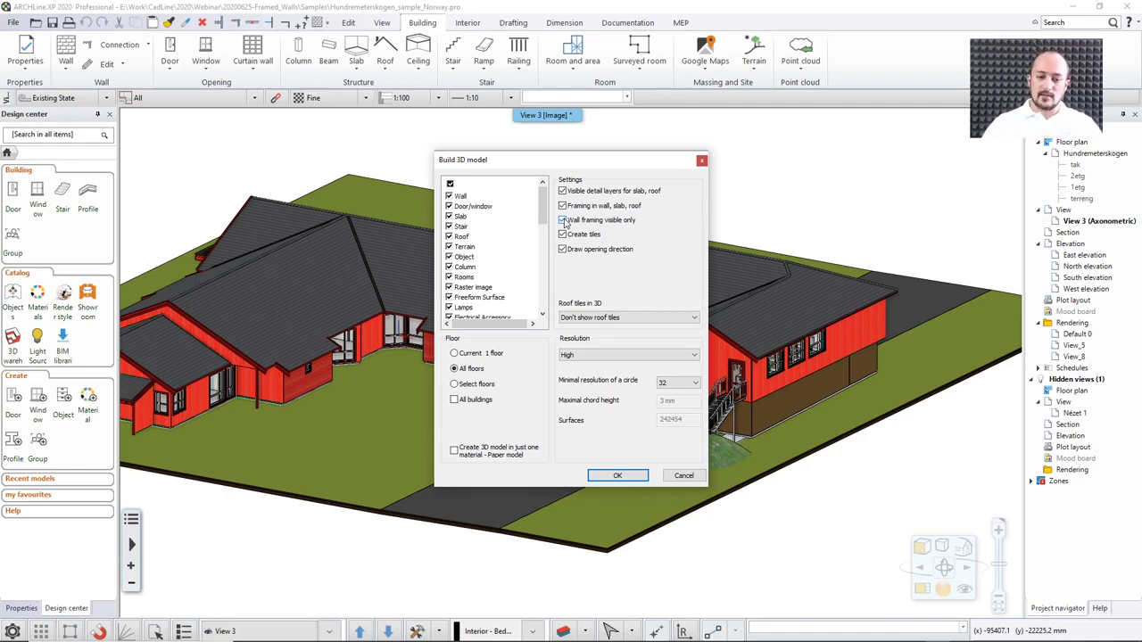
left_click(624, 476)
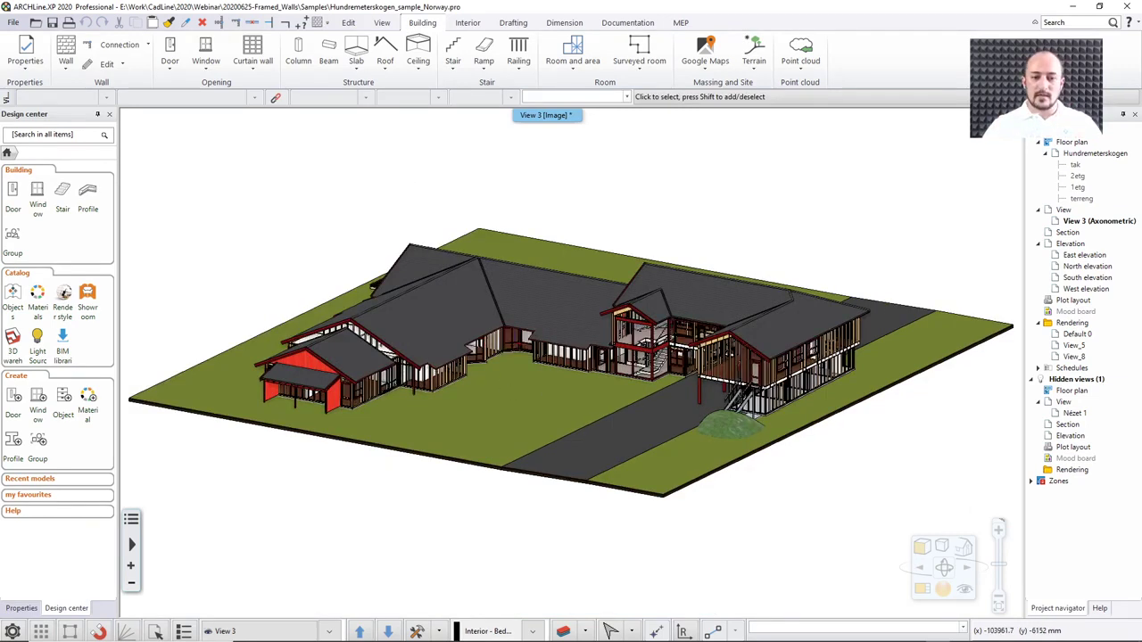
Inspect the framed building from several sides and review the properties of the large roof over the two-storey wing
middle_click_drag(592, 466, 768, 343)
scroll(486, 387, "up", 6)
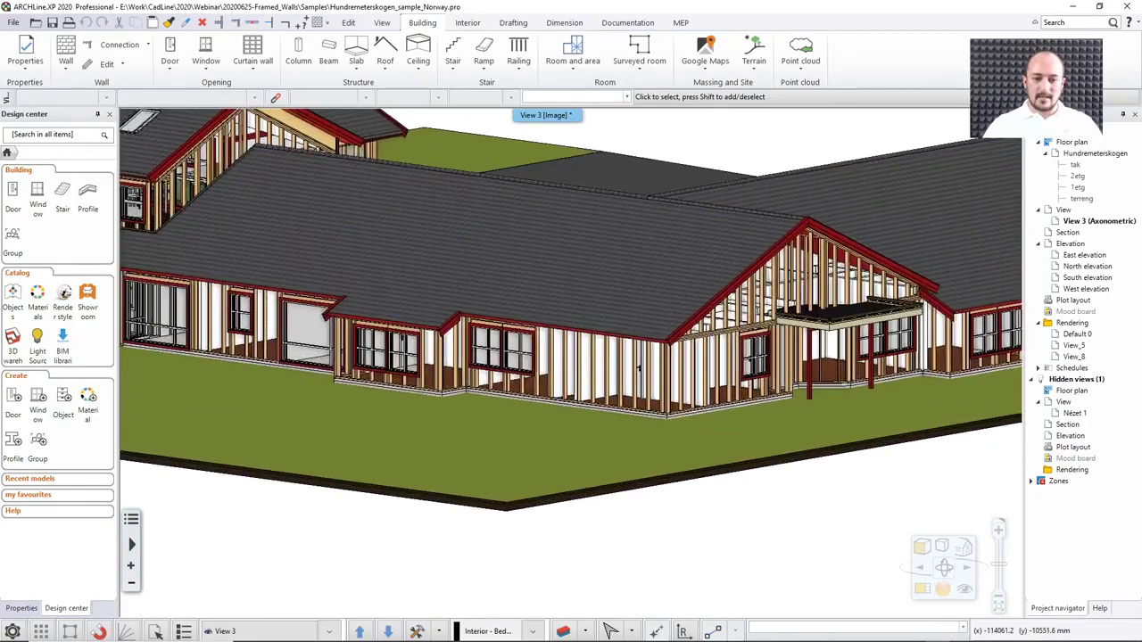
middle_click_drag(368, 295, 317, 259)
middle_click_drag(459, 230, 522, 289)
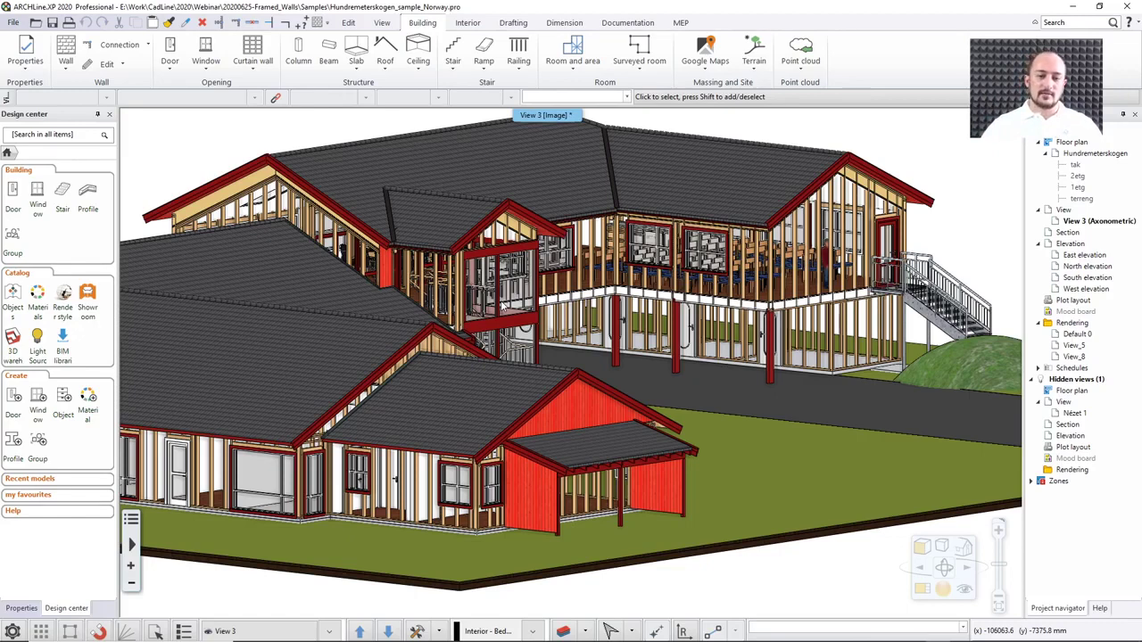
left_click(387, 164)
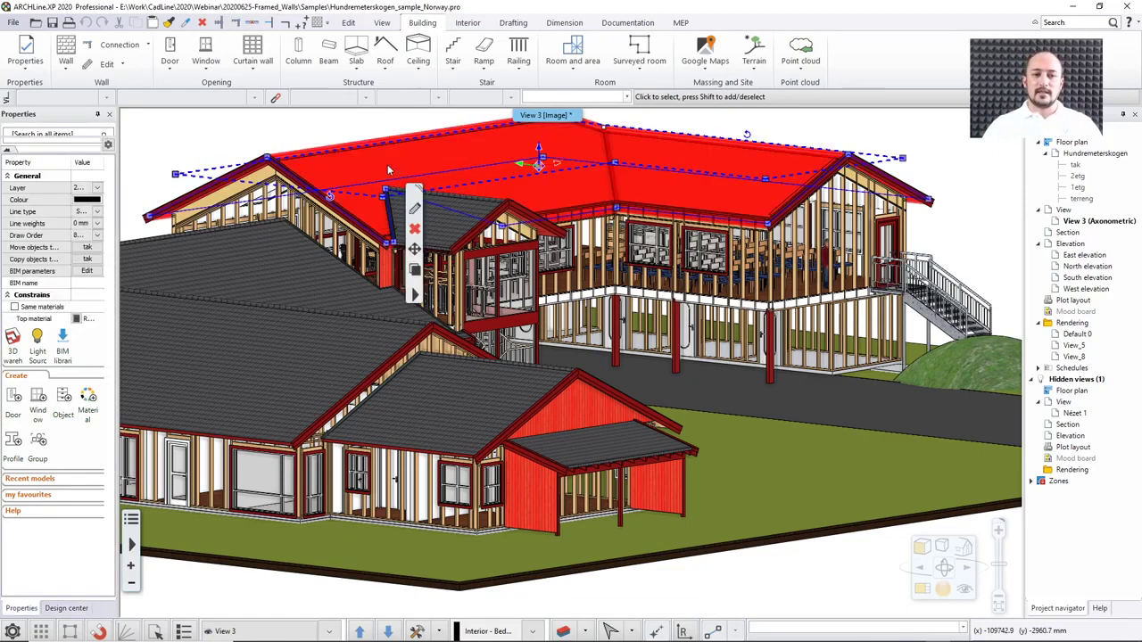
left_click(414, 208)
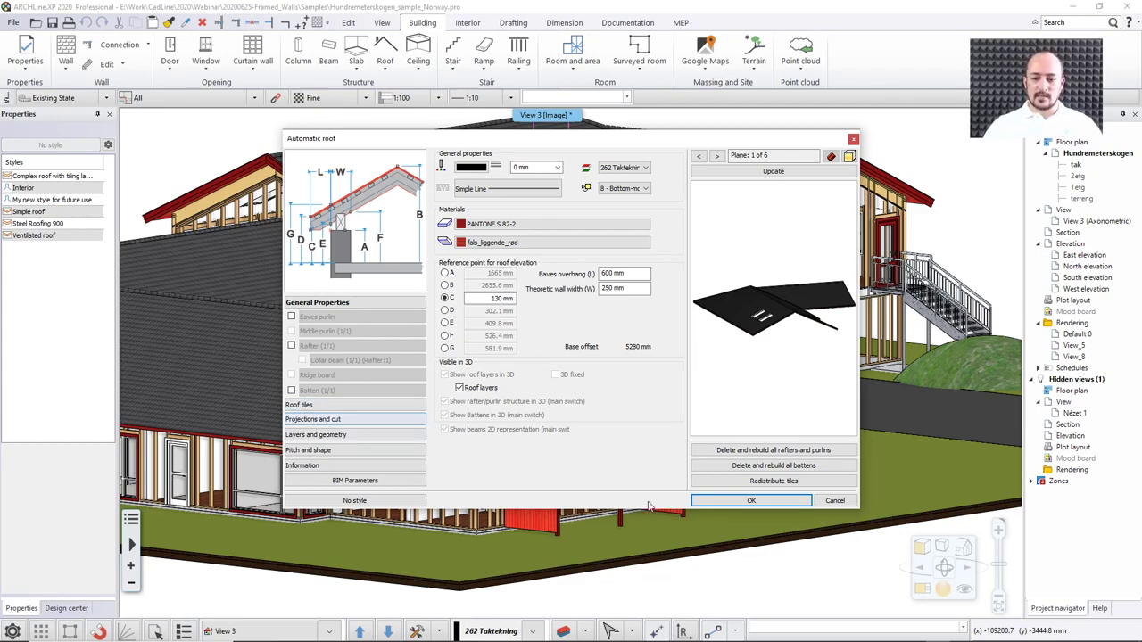
left_click(751, 500)
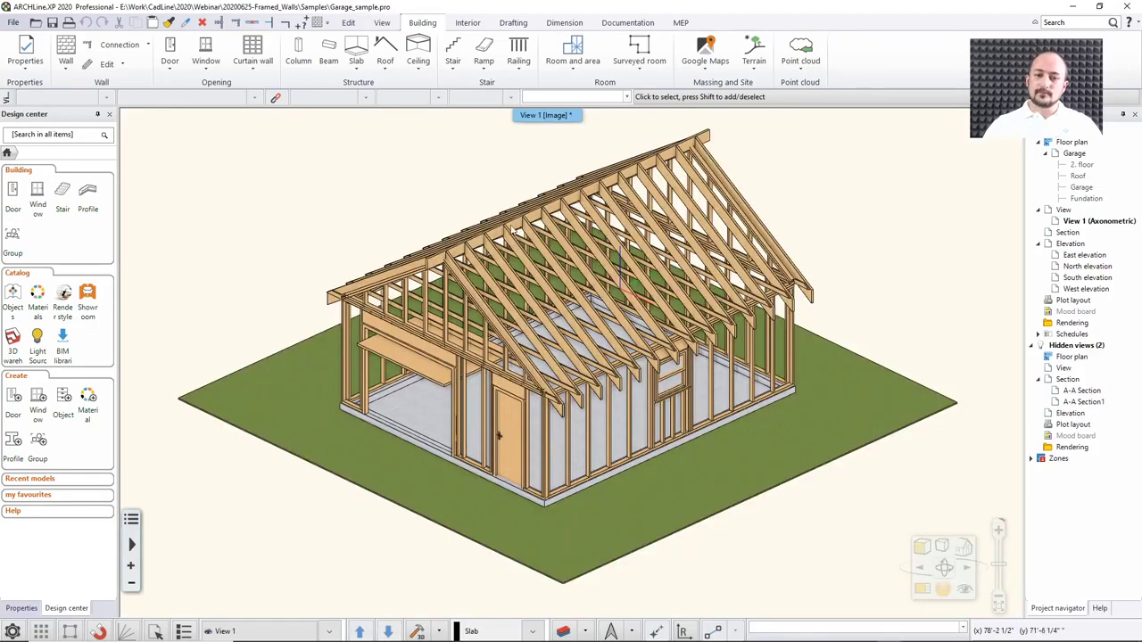
Review the garage roof's rafter, collar beam and ridge board settings in its properties, and close them without changes
left_click(505, 232)
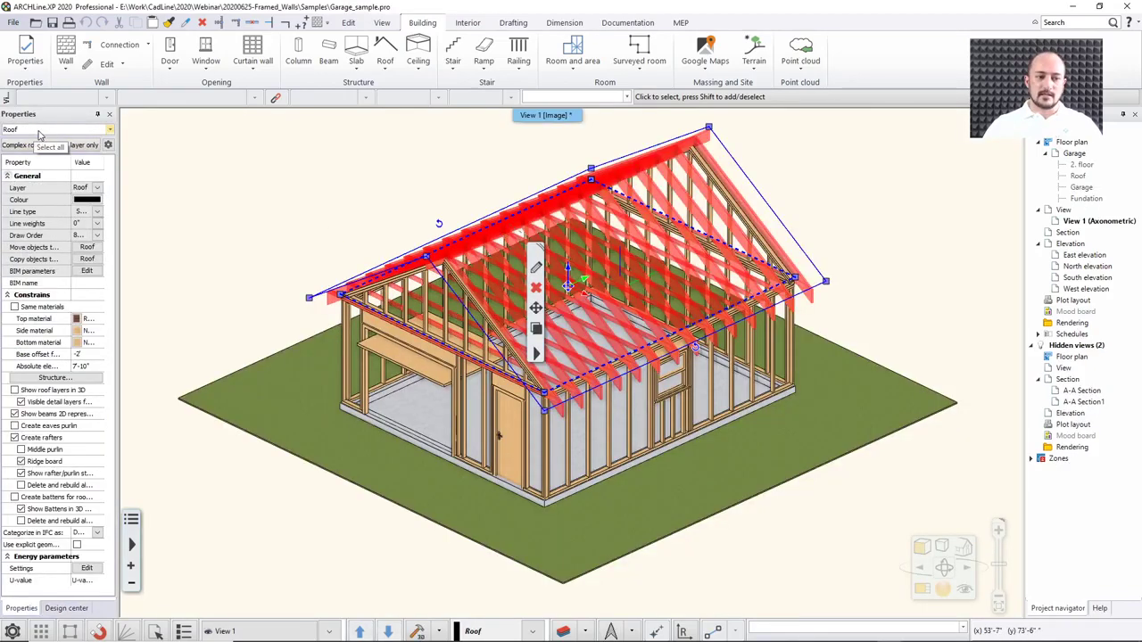
left_click(536, 269)
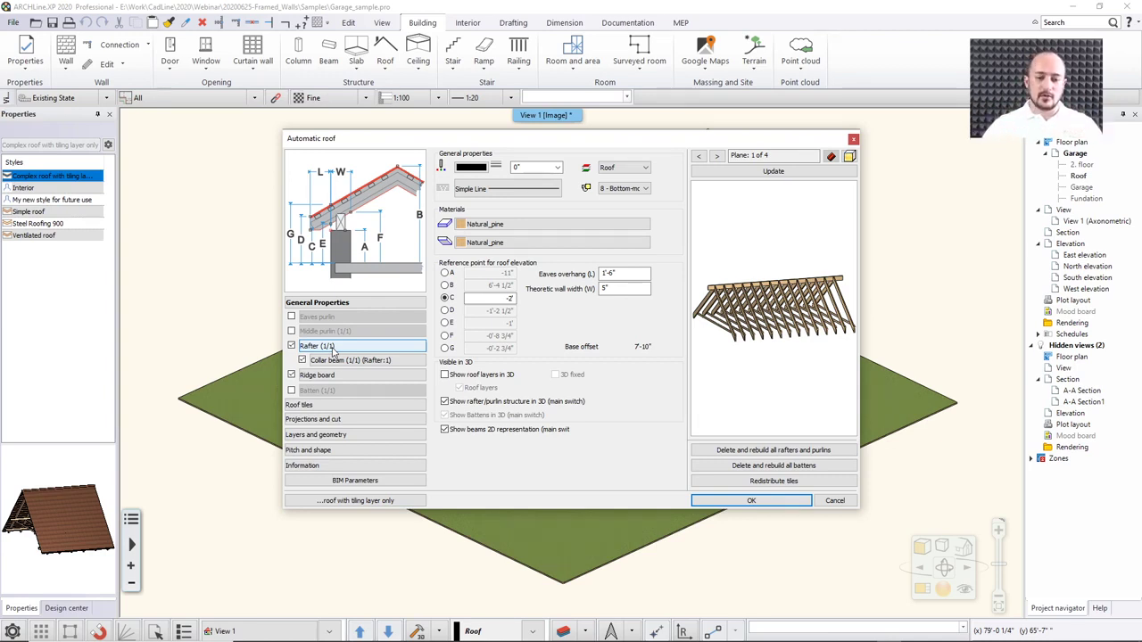
left_click(834, 502)
scroll(718, 443, "up", 2)
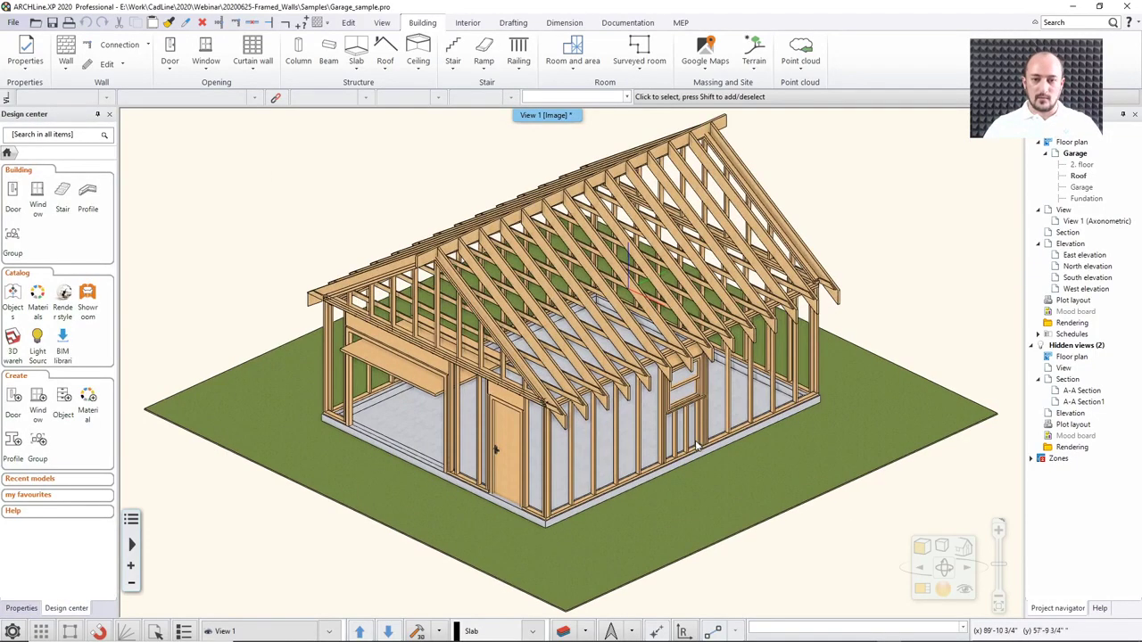
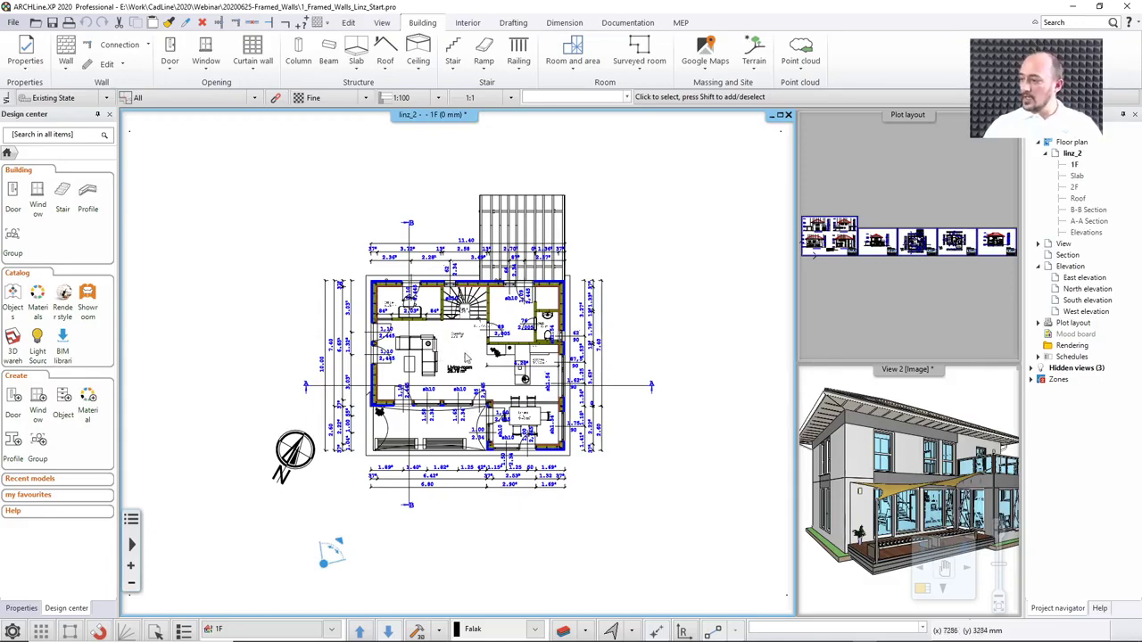
Examine the layered walls around the office on the 1F plan of the Linz house, selecting the partition between office and living room
scroll(464, 357, "up", 3)
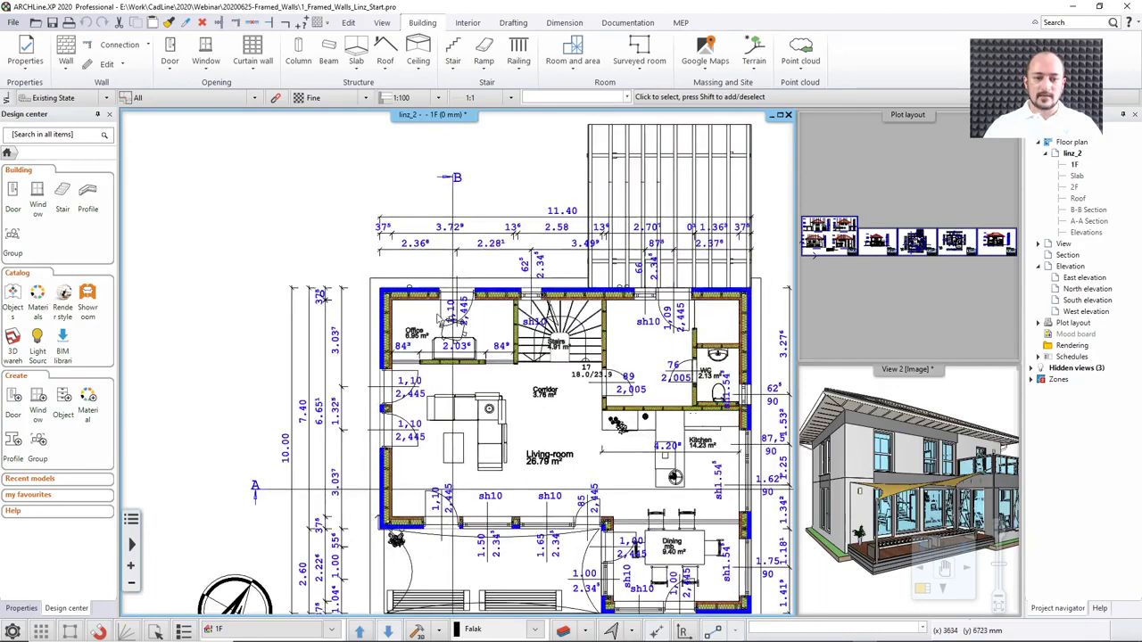
scroll(455, 321, "up", 2)
scroll(456, 326, "up", 2)
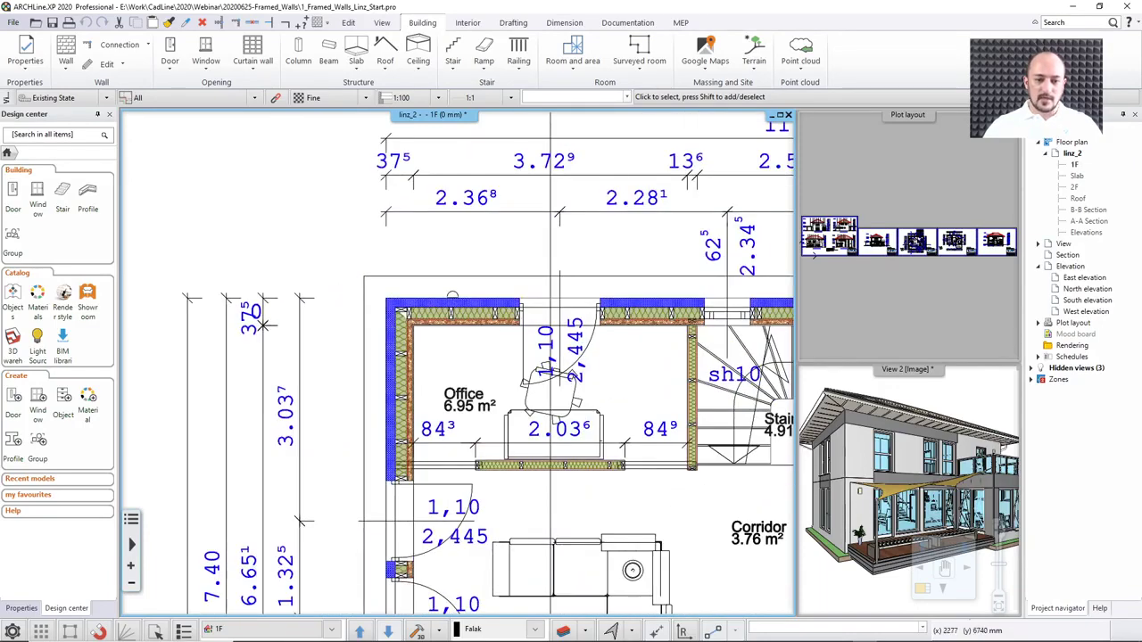
scroll(408, 270, "up", 1)
middle_click_drag(400, 454, 389, 305)
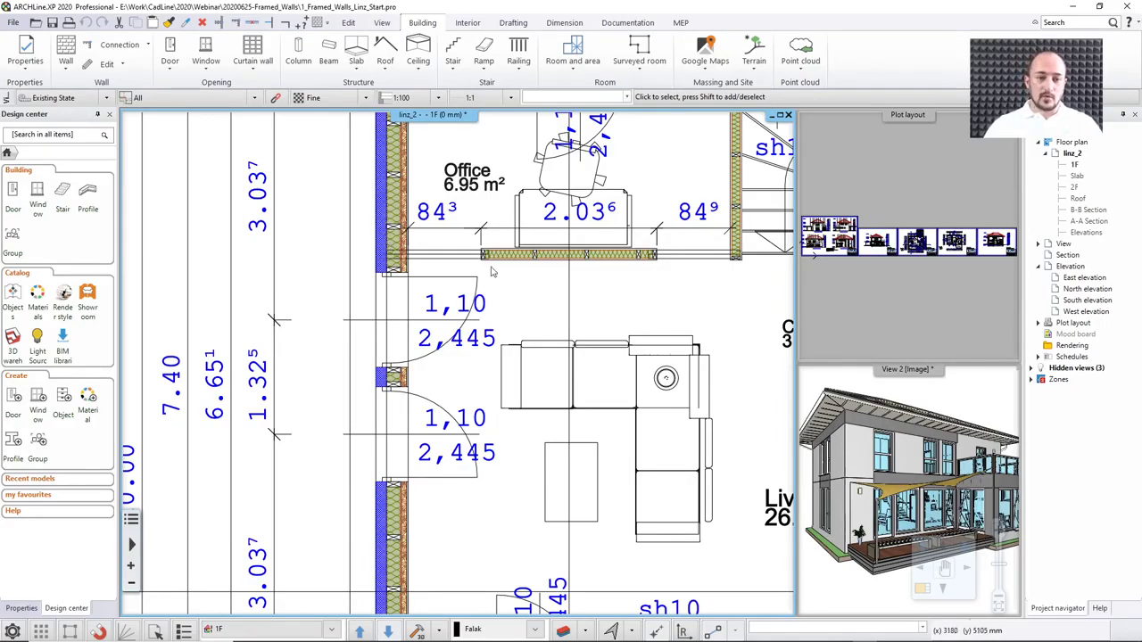
middle_click_drag(585, 306, 421, 297)
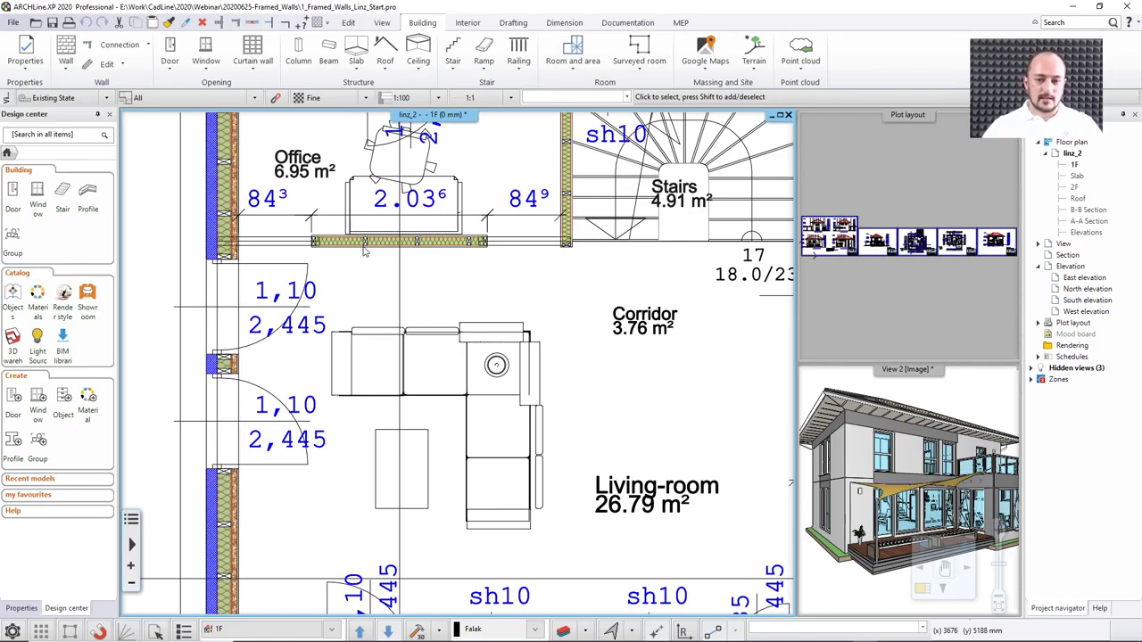
left_click(365, 250)
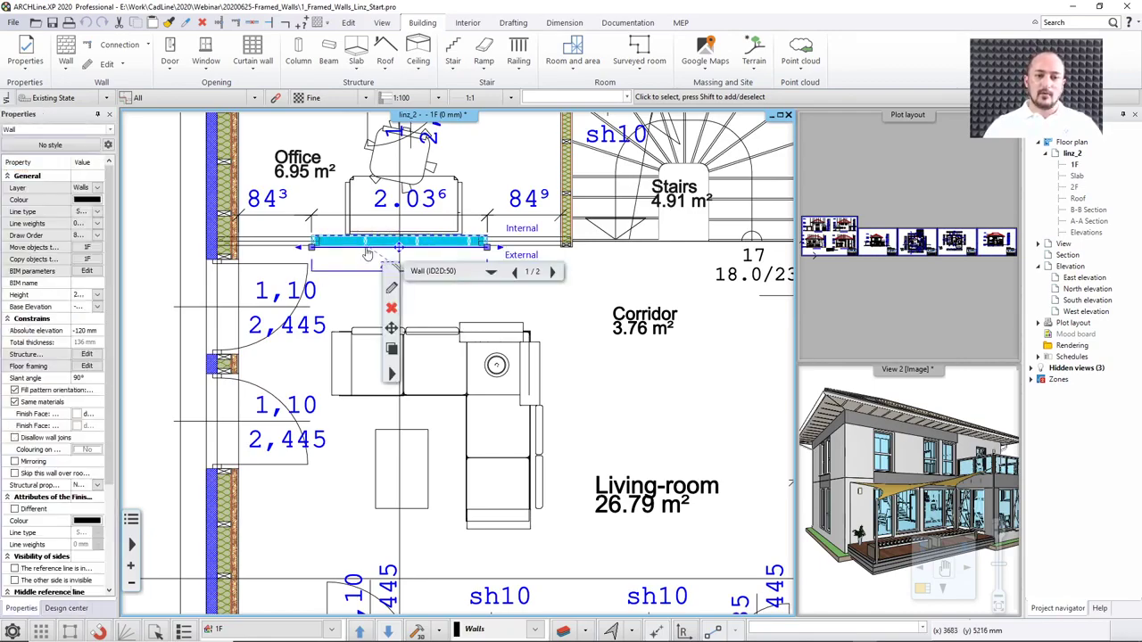
key("Escape")
scroll(664, 305, "down", 2)
middle_click_drag(664, 305, 410, 250)
middle_click_drag(457, 364, 568, 506)
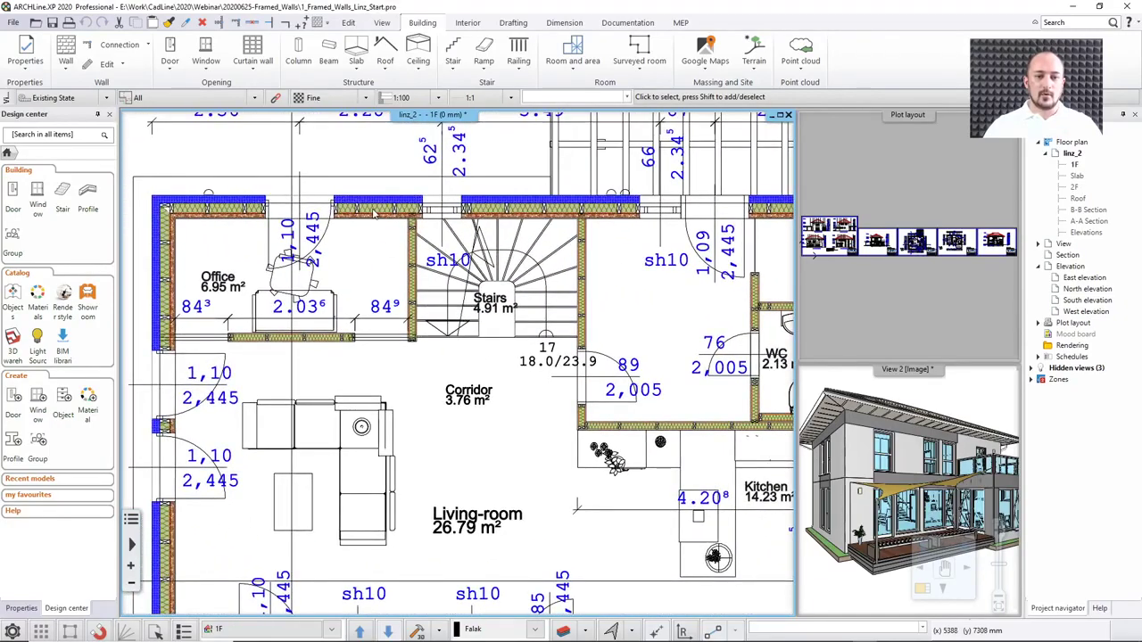
Open the compound structure of the exterior wall along the office and staircase and review its layers one by one
left_click(375, 212)
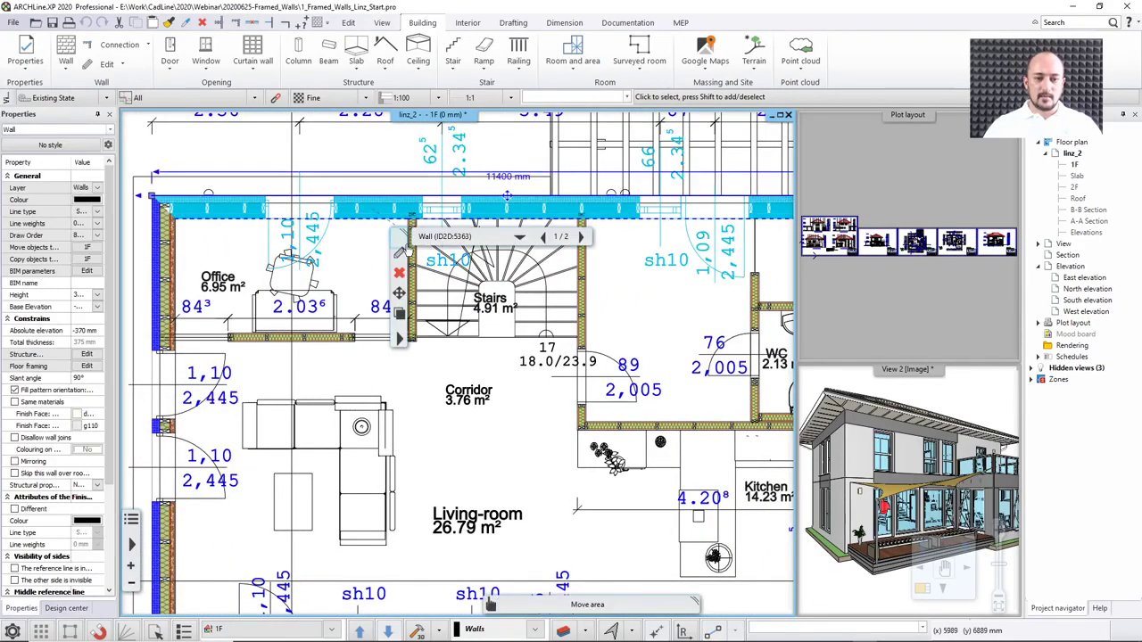
left_click(401, 257)
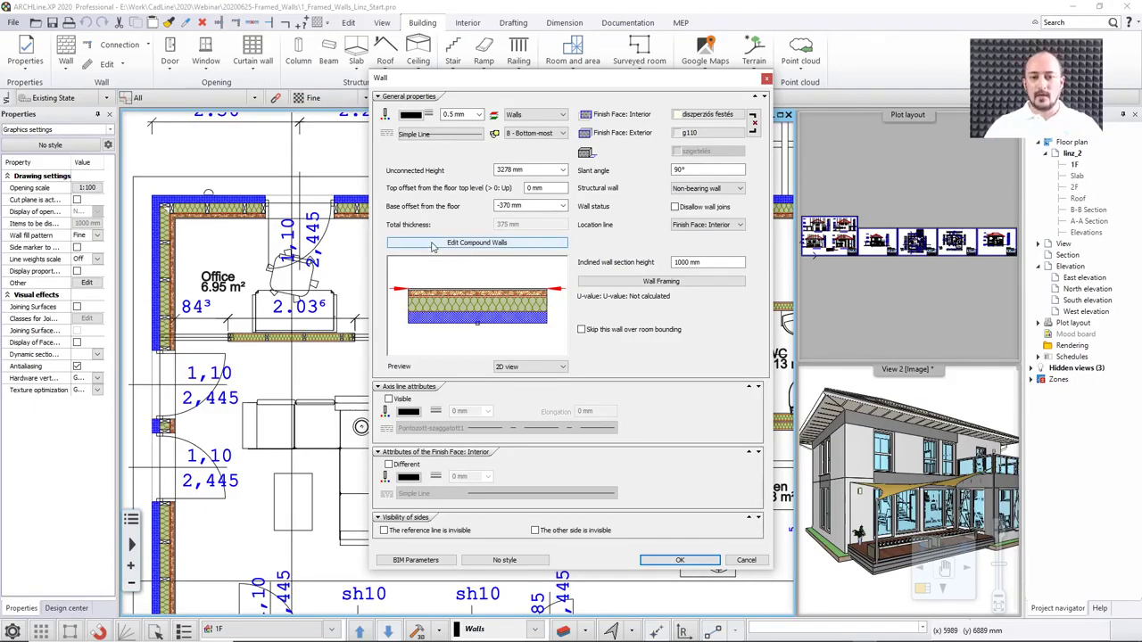
left_click(435, 245)
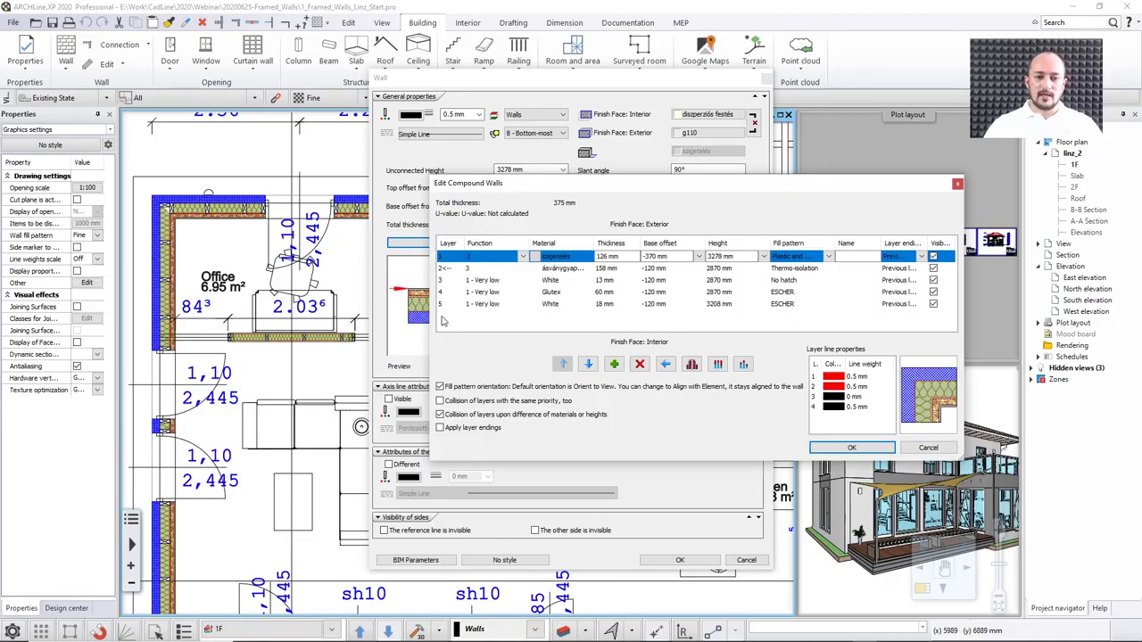
left_click(450, 269)
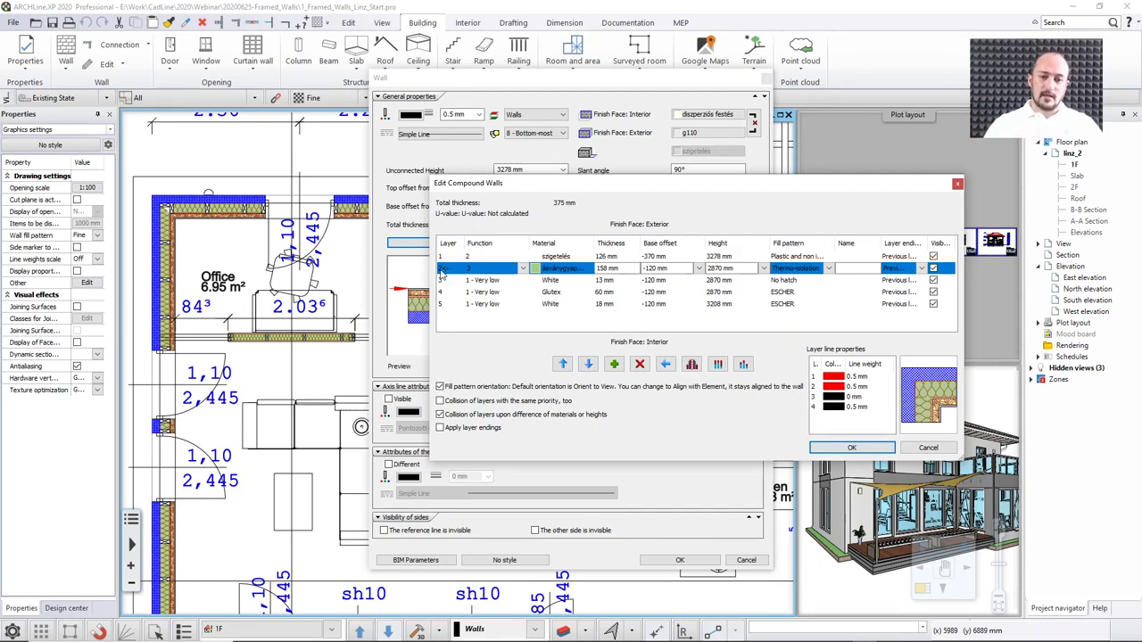
key("Down")
key("Down")
key("Down")
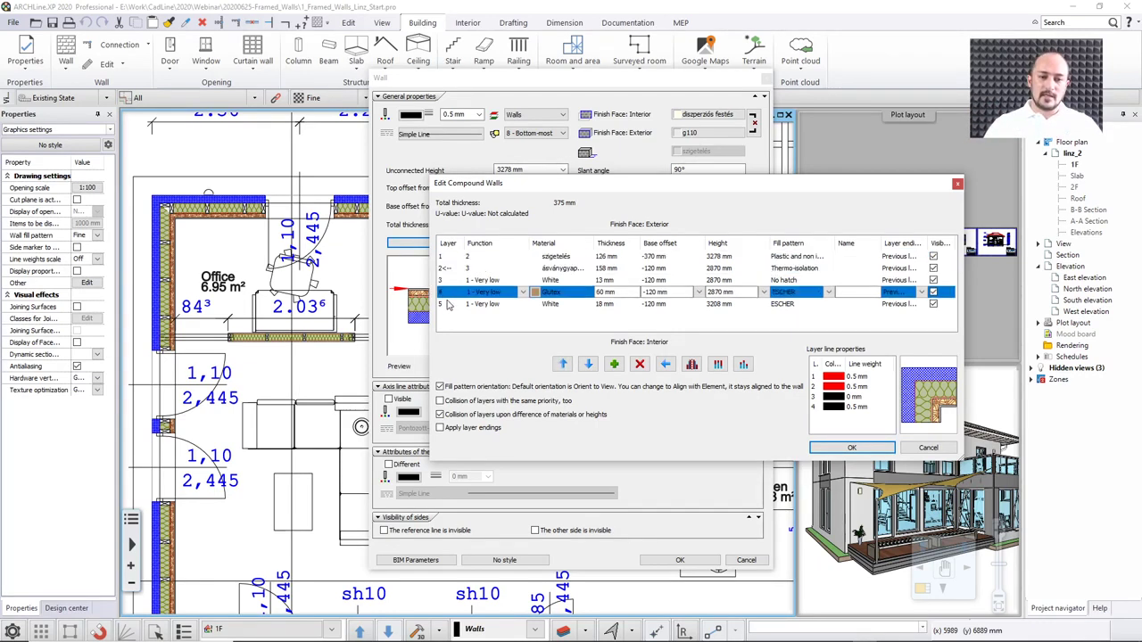
Try layer 3 as the wall's core layer, restore layer 2 as the core, and accept the compound wall structure
left_click(451, 282)
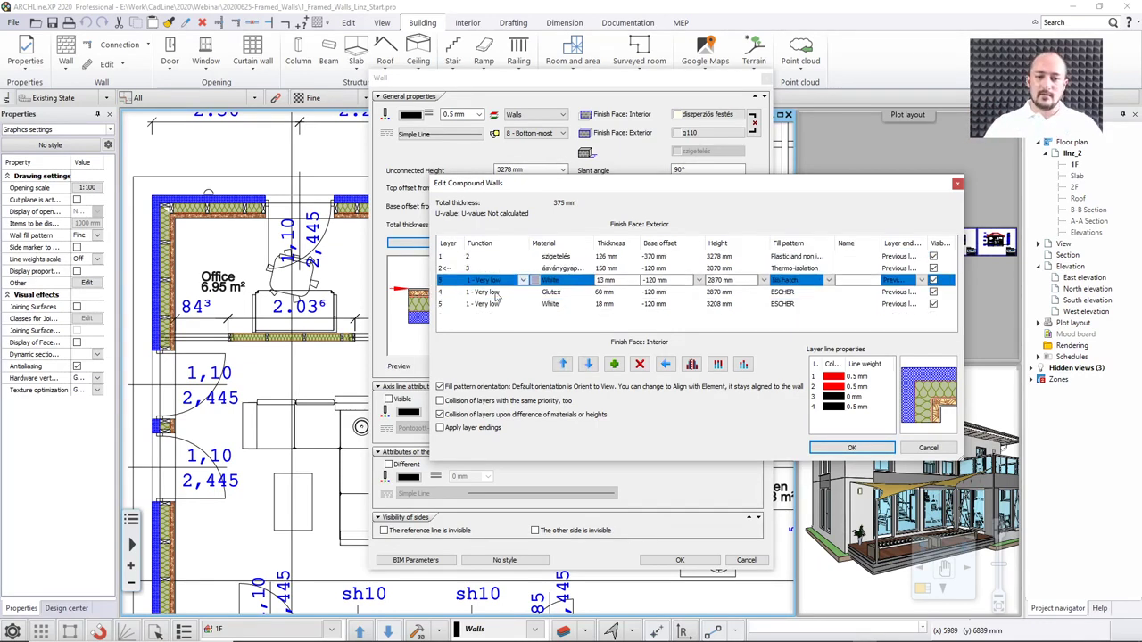
left_click(665, 365)
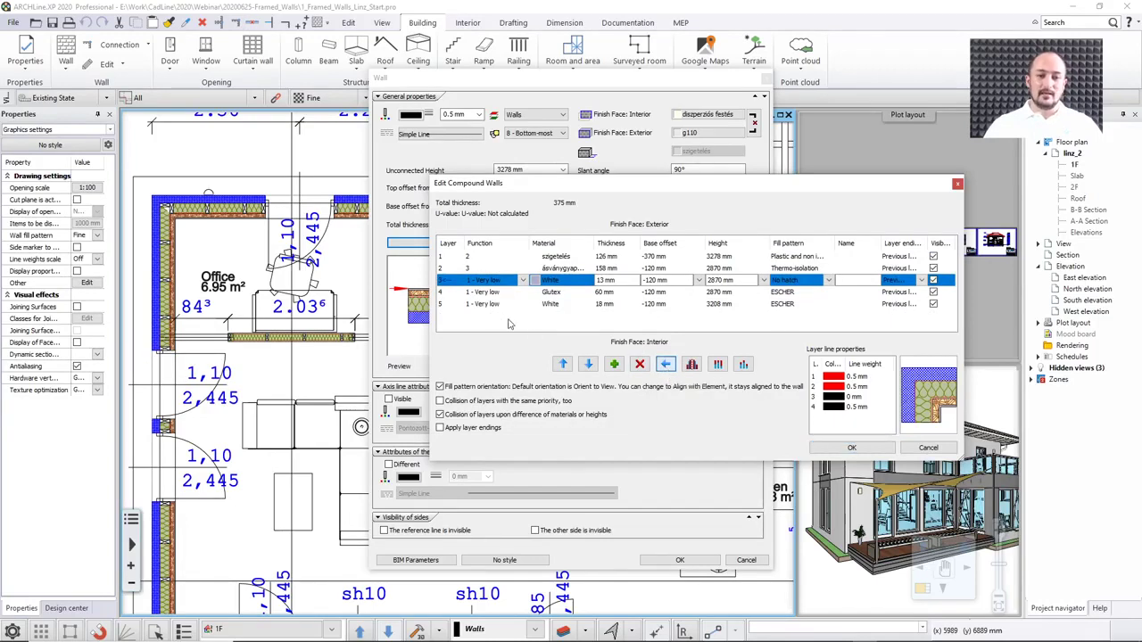
left_click(452, 268)
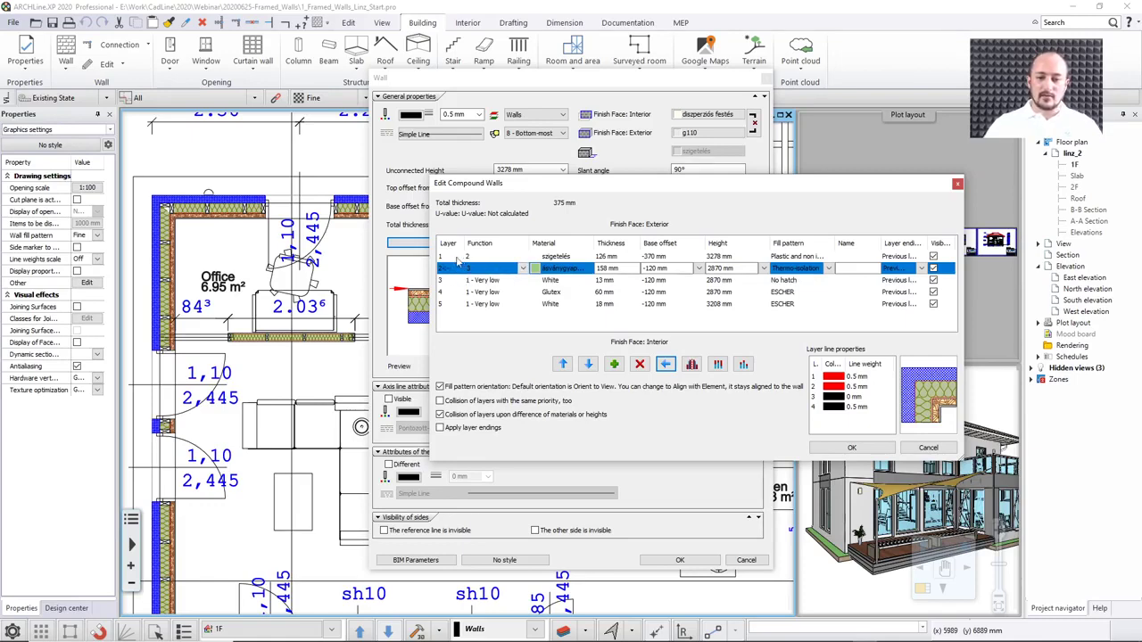
left_click(851, 448)
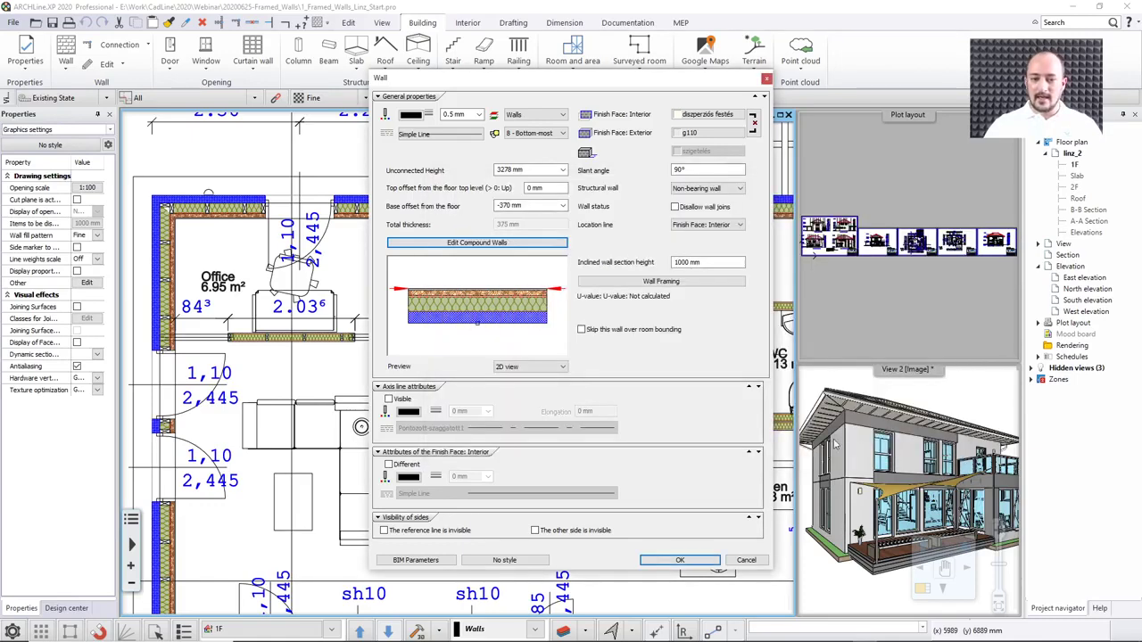
Review the exterior wall's framing members and inner stud distribution, and close the wall properties without changes
left_click(671, 283)
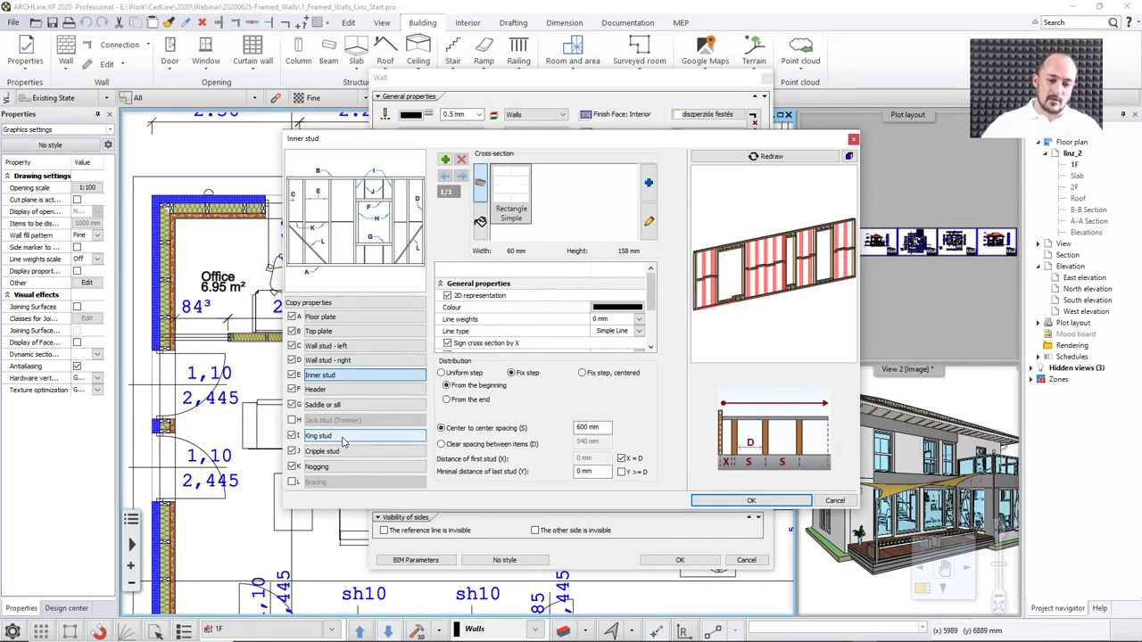
left_click(829, 498)
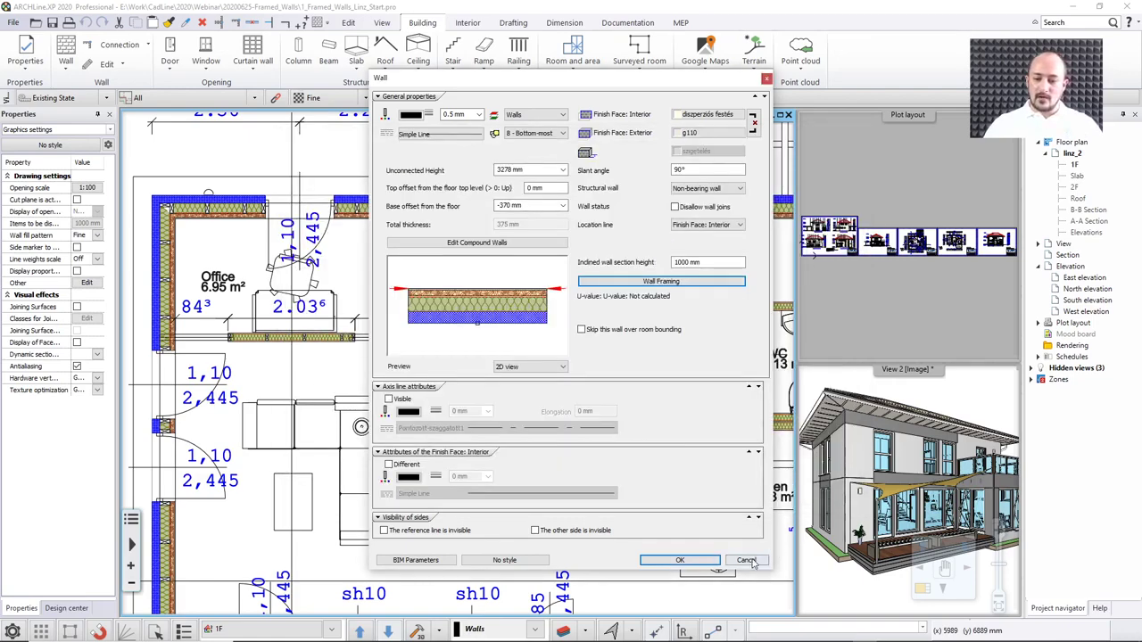
left_click(746, 560)
Draw a horizontal wall about 4330 mm long with the 1 layered 10 wide wall style in the empty area beside the house plan
scroll(477, 353, "up", 5)
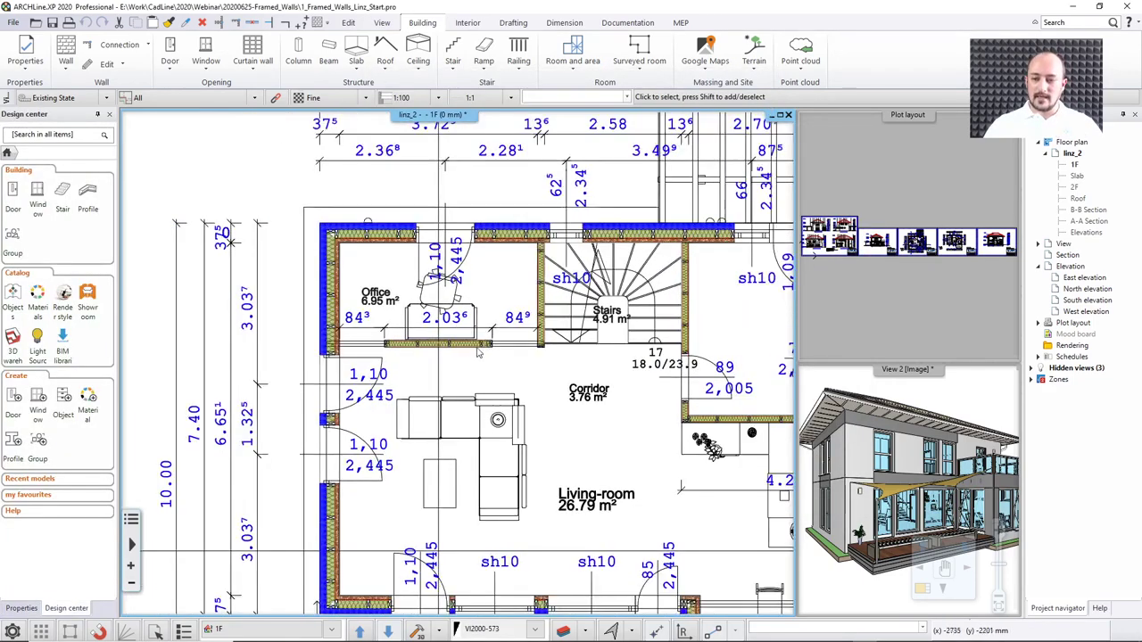
middle_click_drag(180, 354, 578, 354)
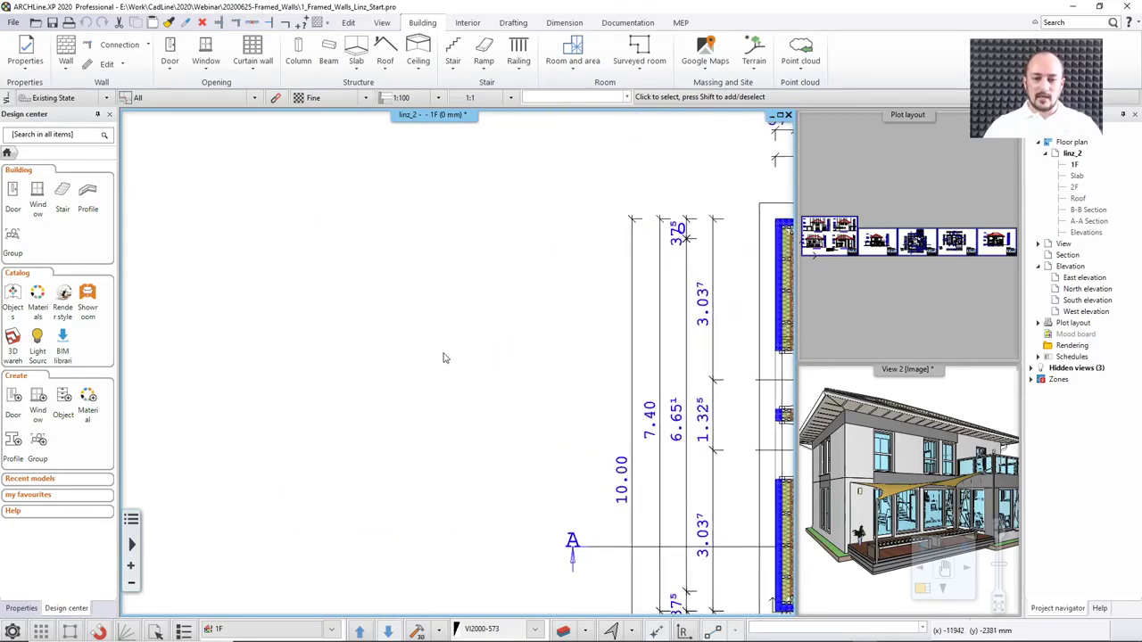
middle_click_drag(401, 357, 432, 356)
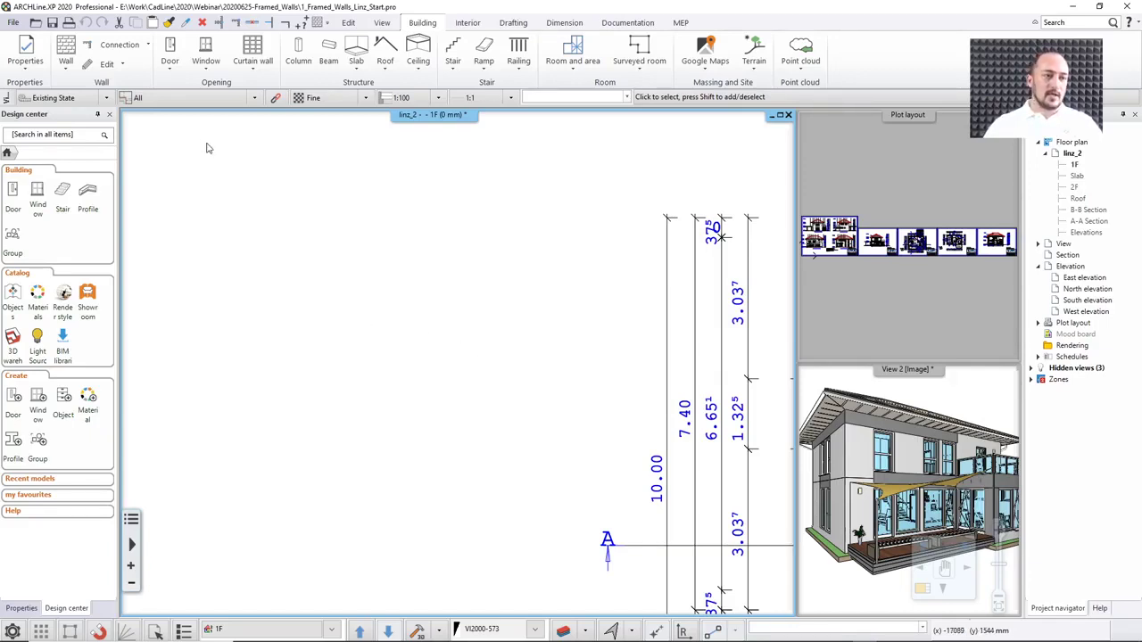
left_click(65, 64)
left_click(89, 88)
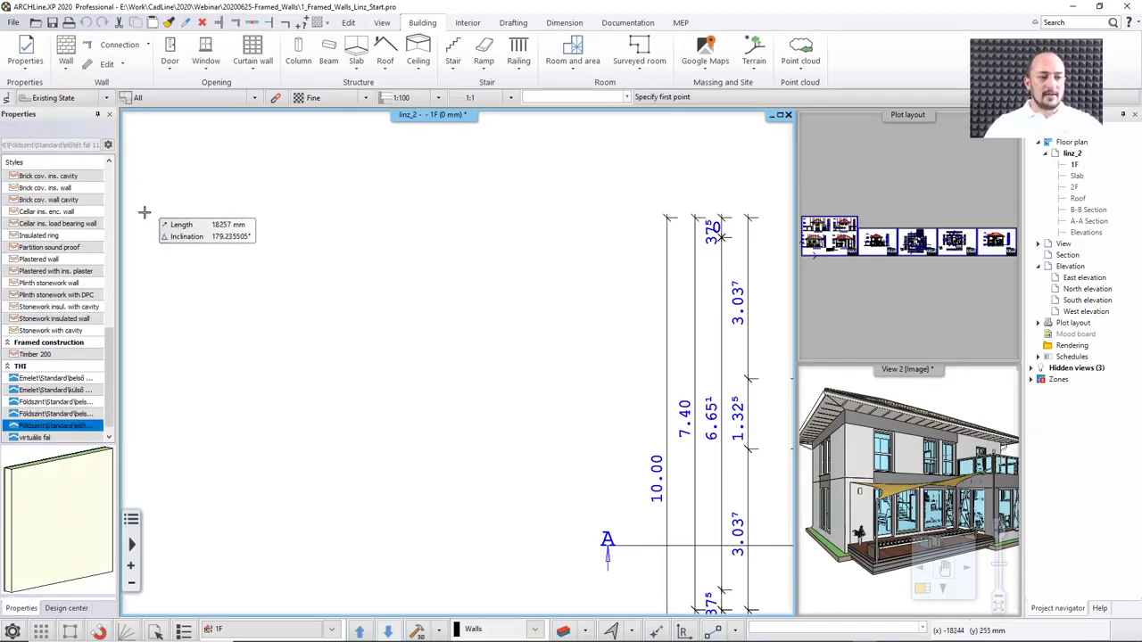
left_click_drag(110, 366, 116, 178)
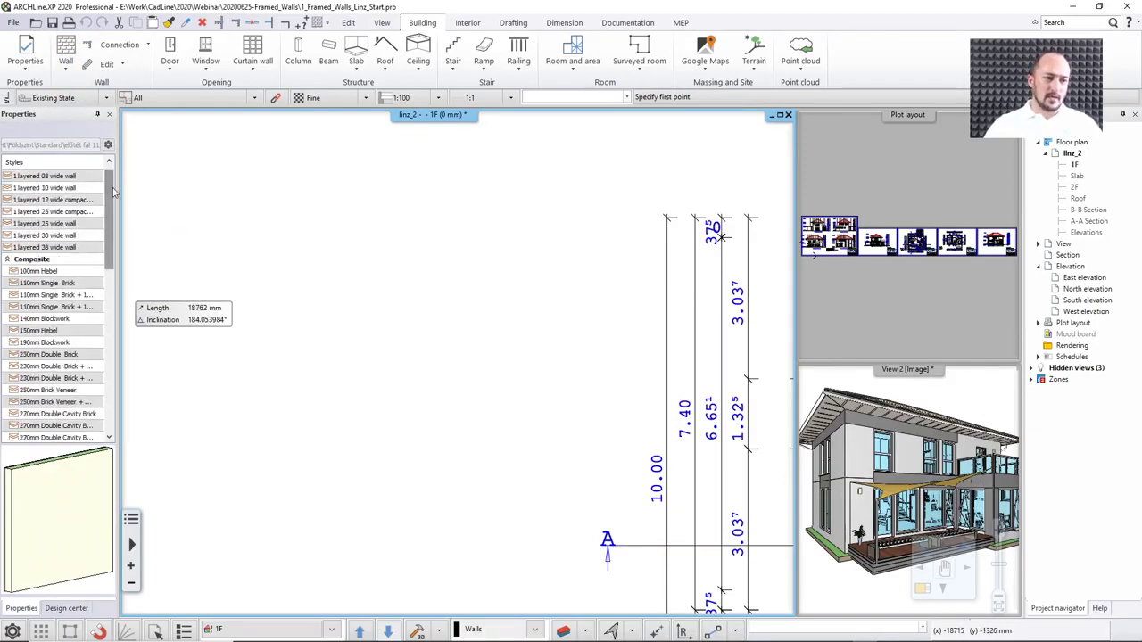
left_click(59, 194)
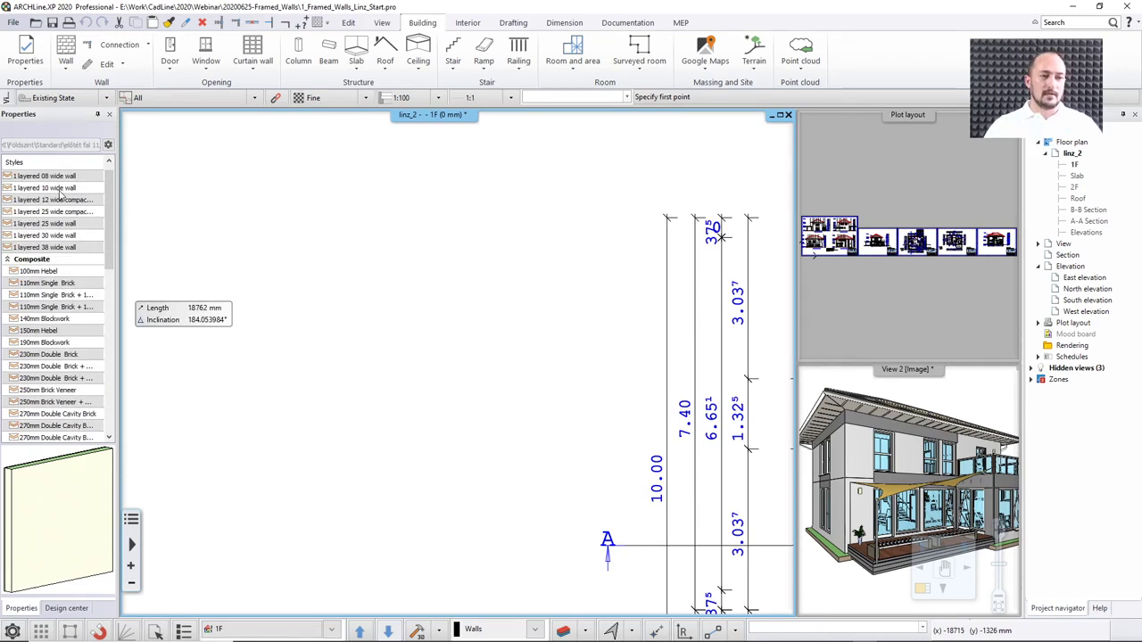
left_click(274, 368)
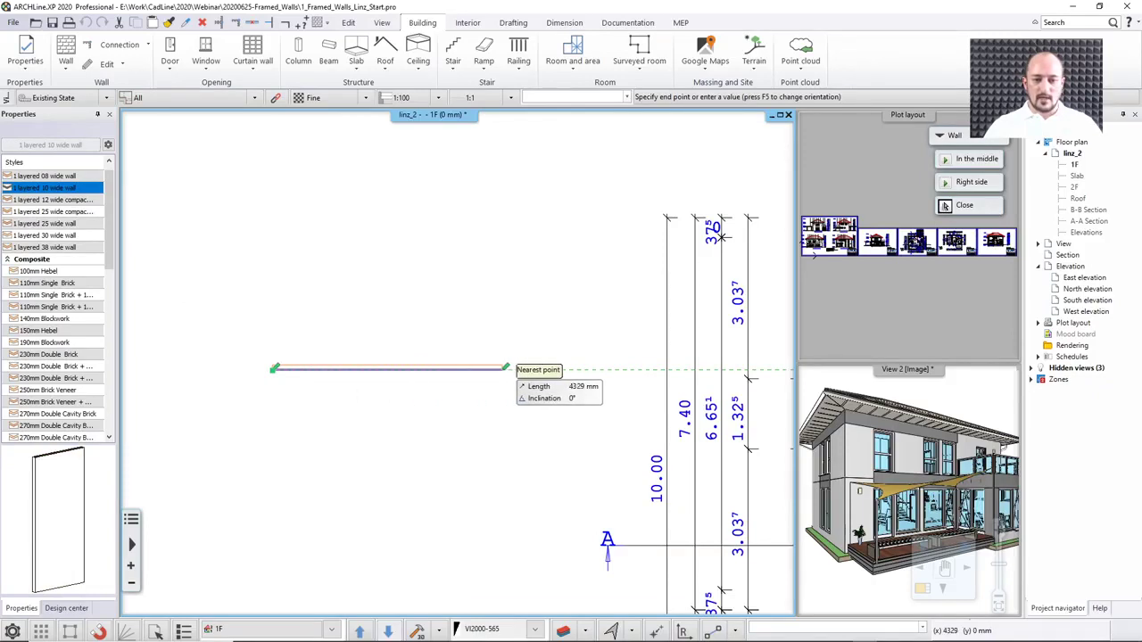
type("7000")
key("Return")
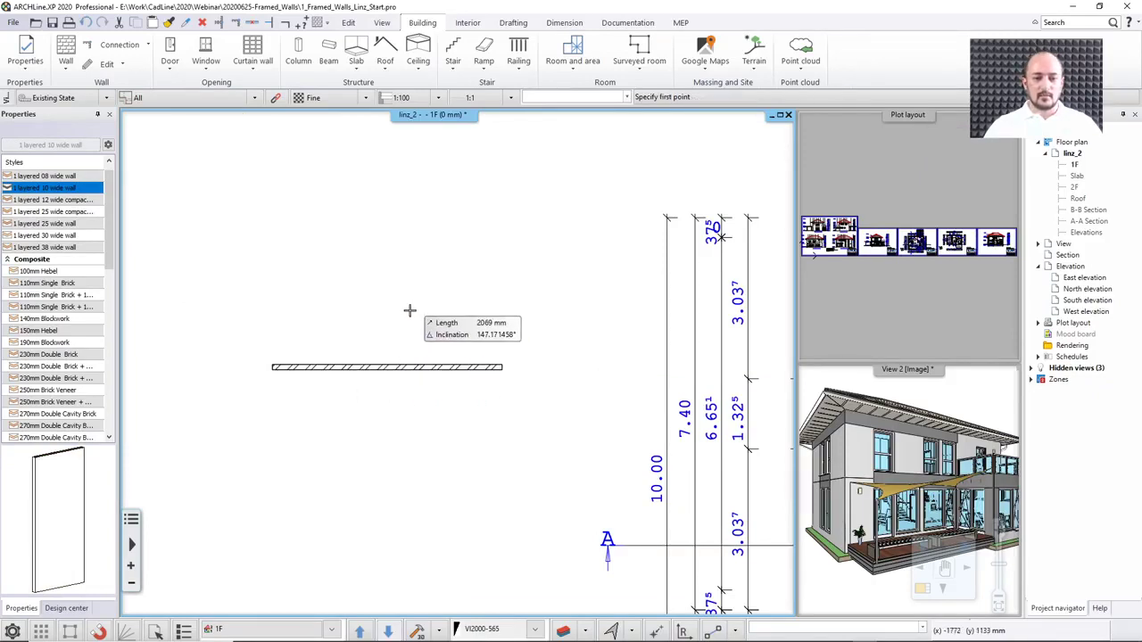
key("Escape")
Place an 895 x 2005 mm interior door in the left part of the new wall, opening towards its upper side
scroll(346, 367, "up", 2)
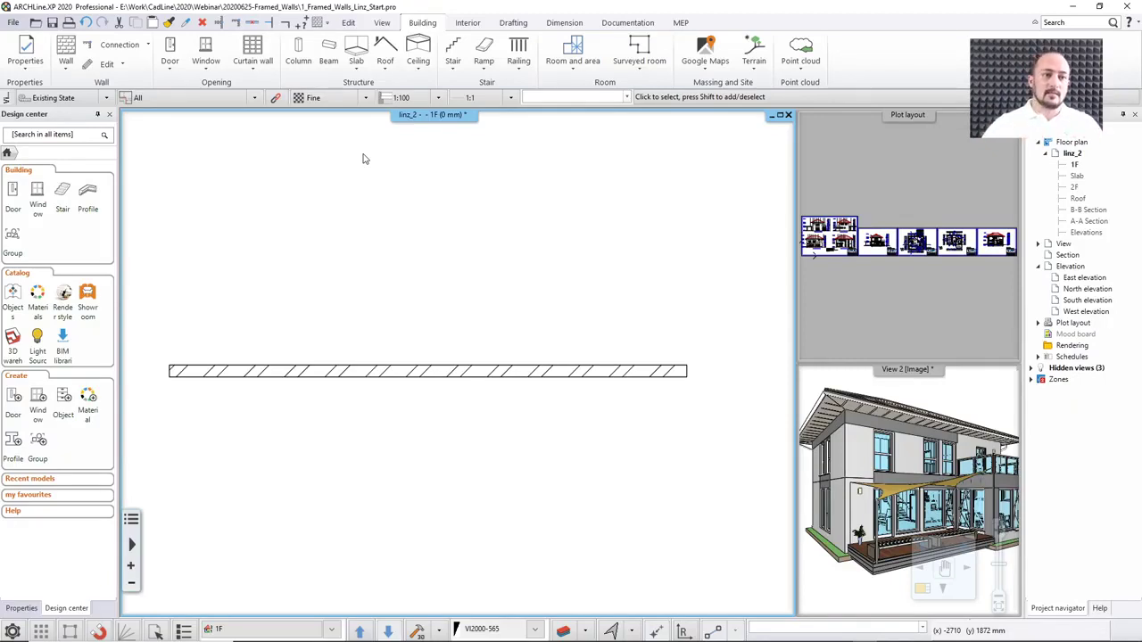
left_click(169, 54)
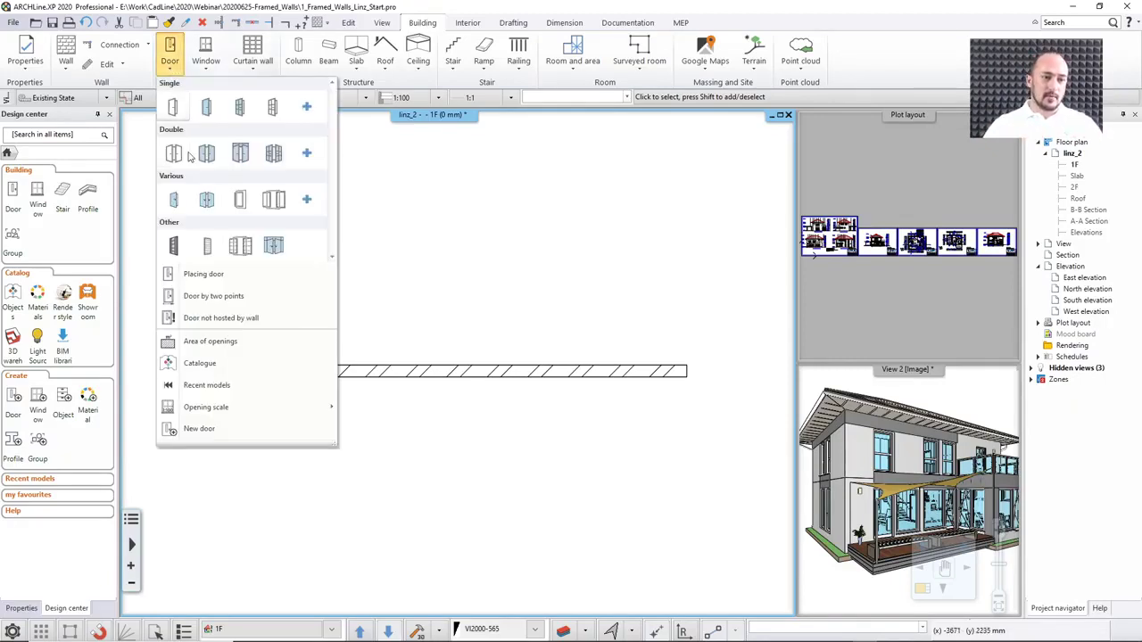
left_click(202, 274)
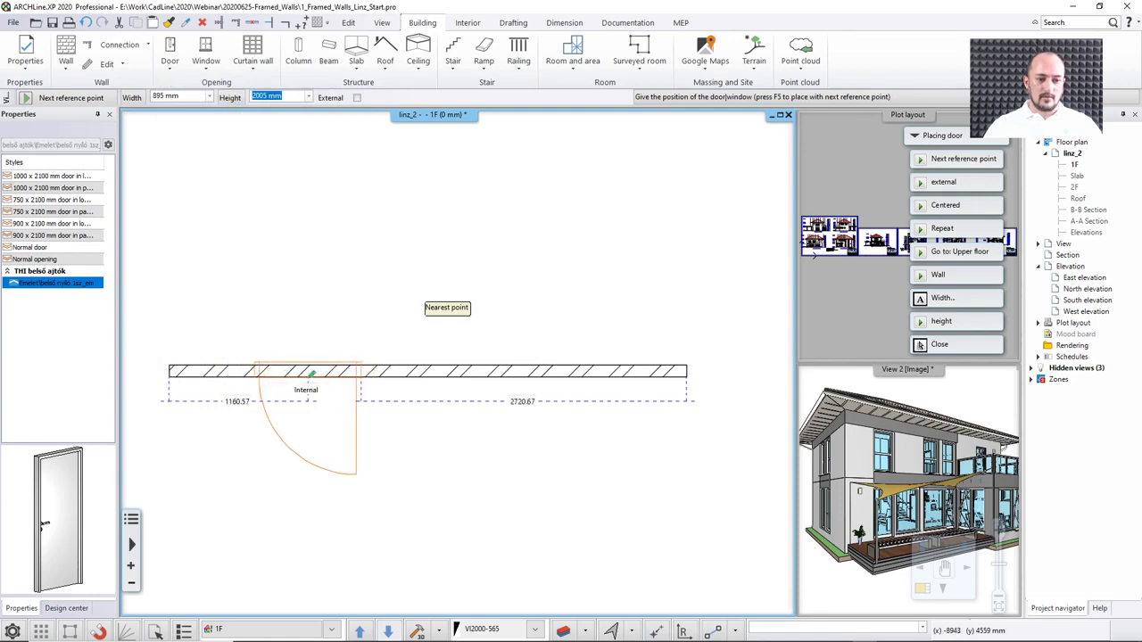
left_click(325, 373)
left_click(346, 257)
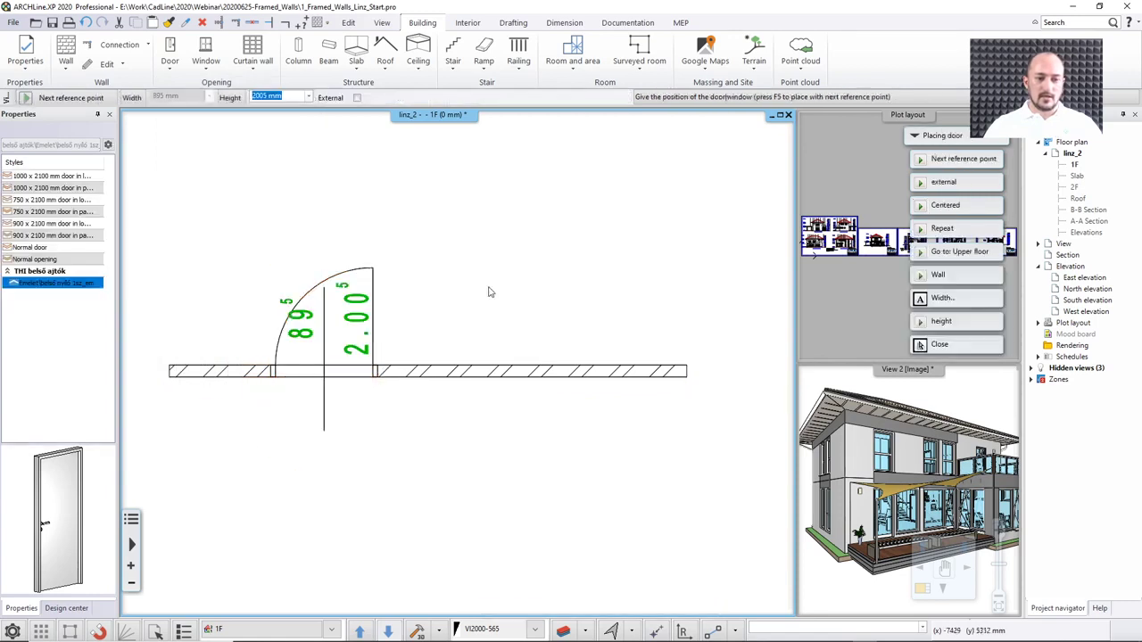
Place a 900 mm x 1500 mm window in the right part of the new wall
left_click(207, 71)
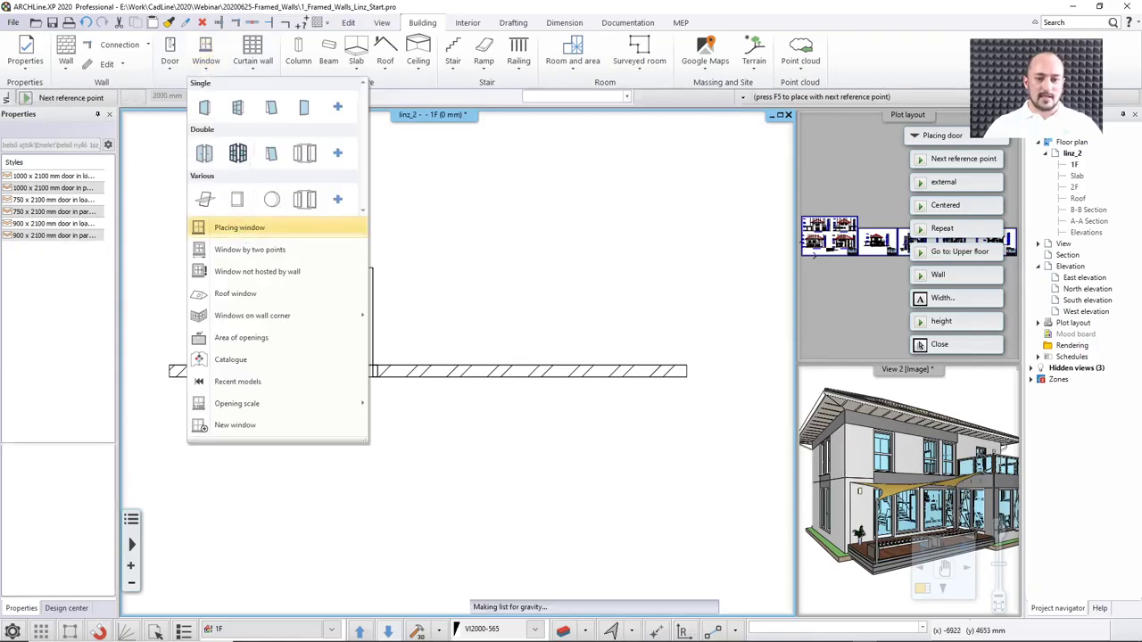
left_click(239, 227)
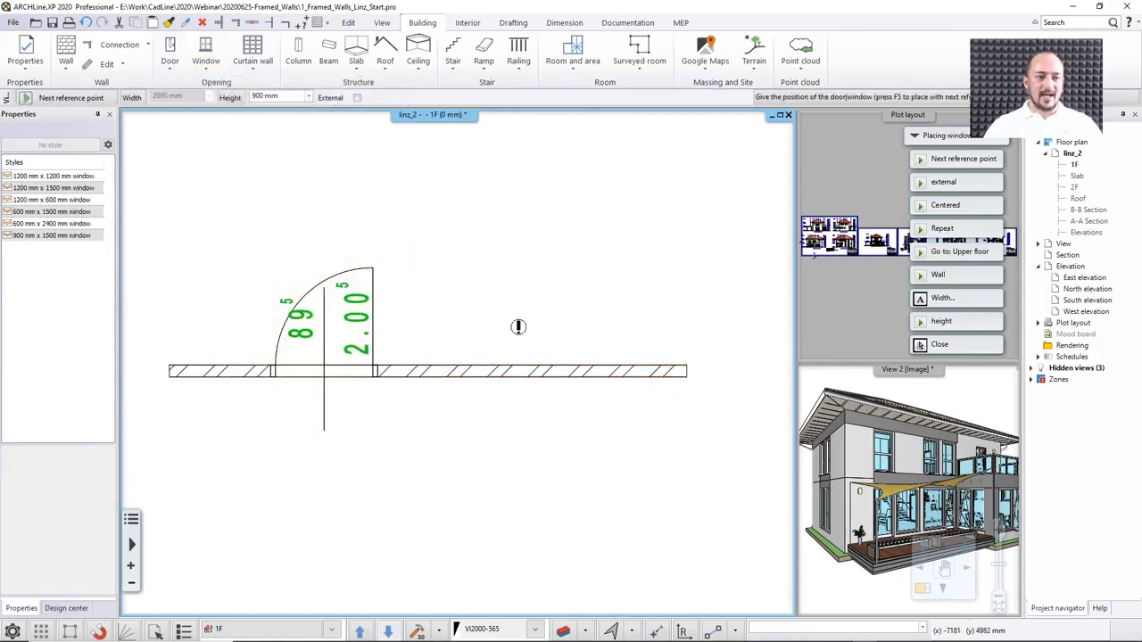
left_click(79, 234)
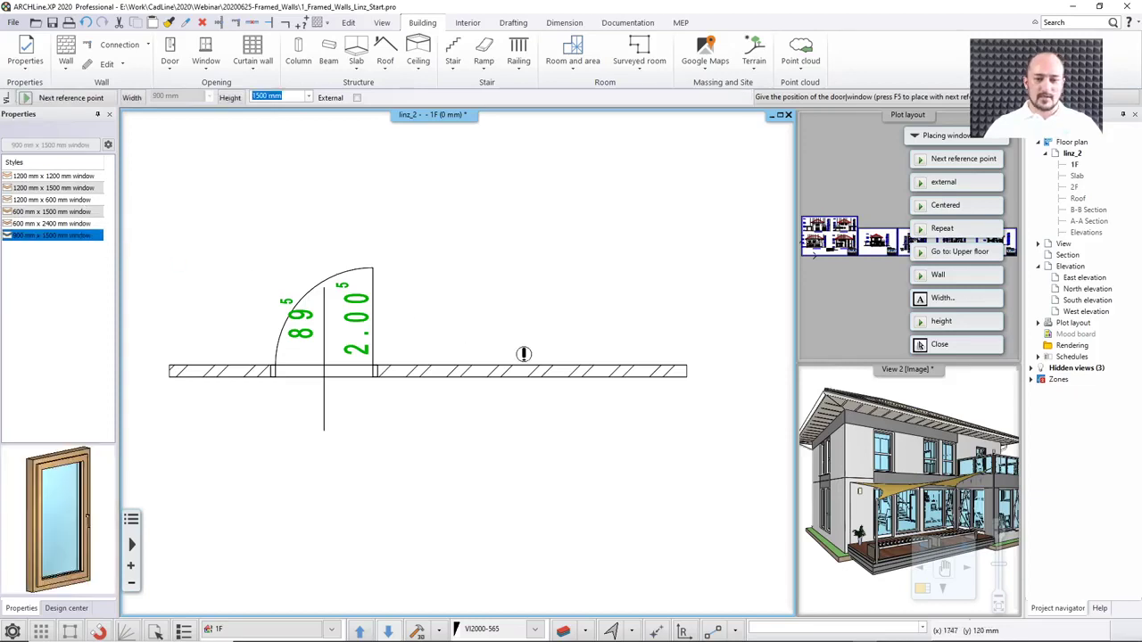
left_click(609, 365)
key("Escape")
Set the new window's offset from the wall face to 0 mm so it sits within the wall thickness
left_click(533, 393)
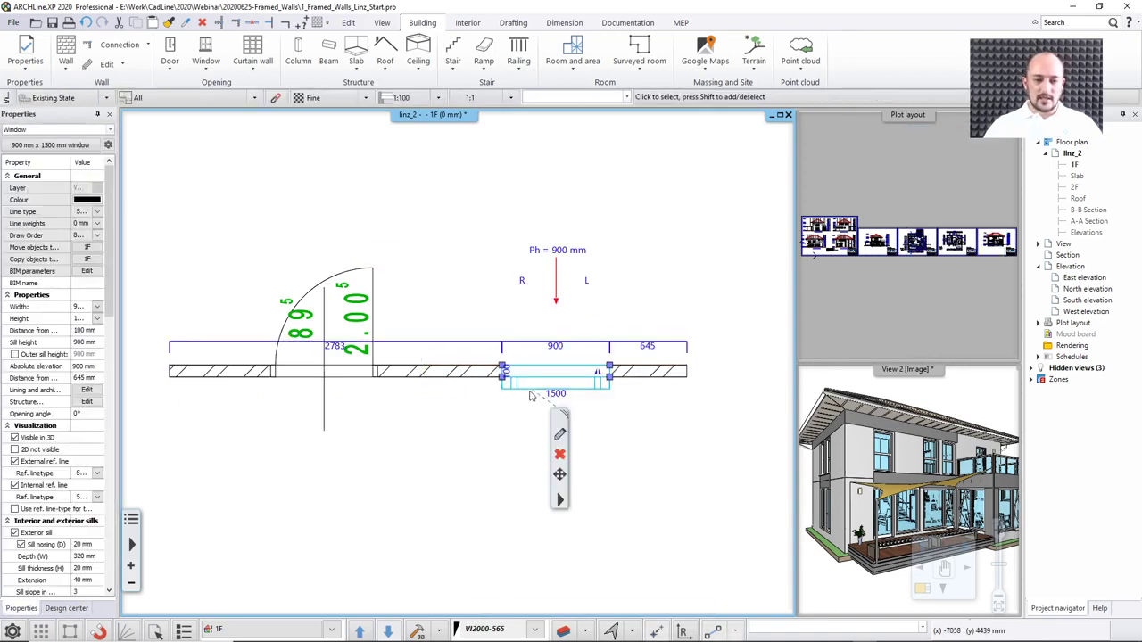
left_click(504, 373)
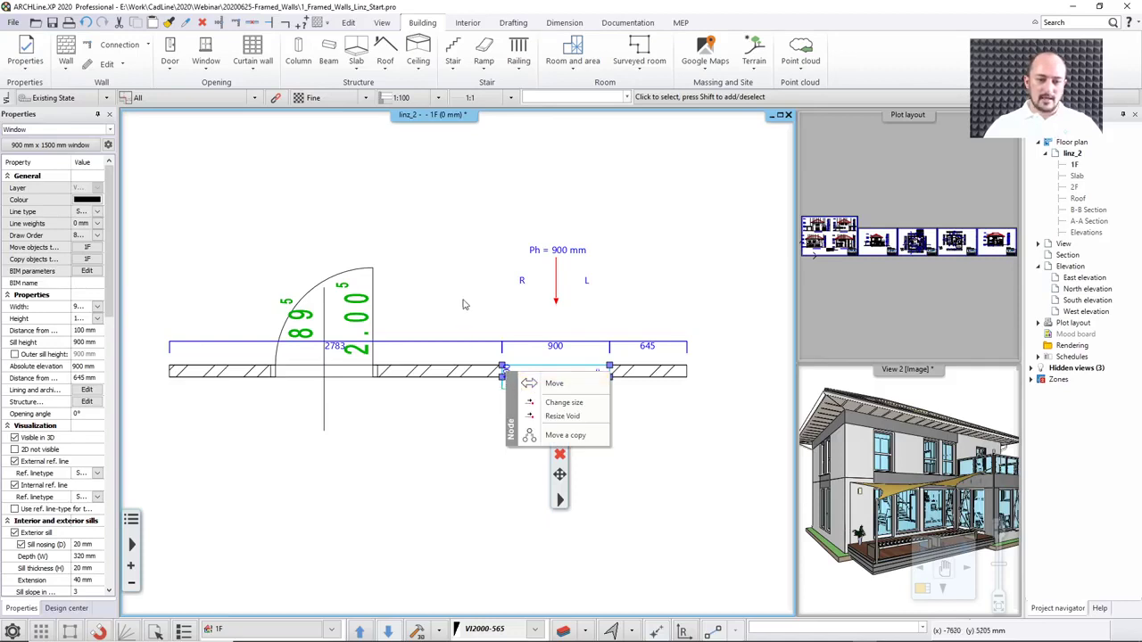
key("Escape")
left_click(82, 330)
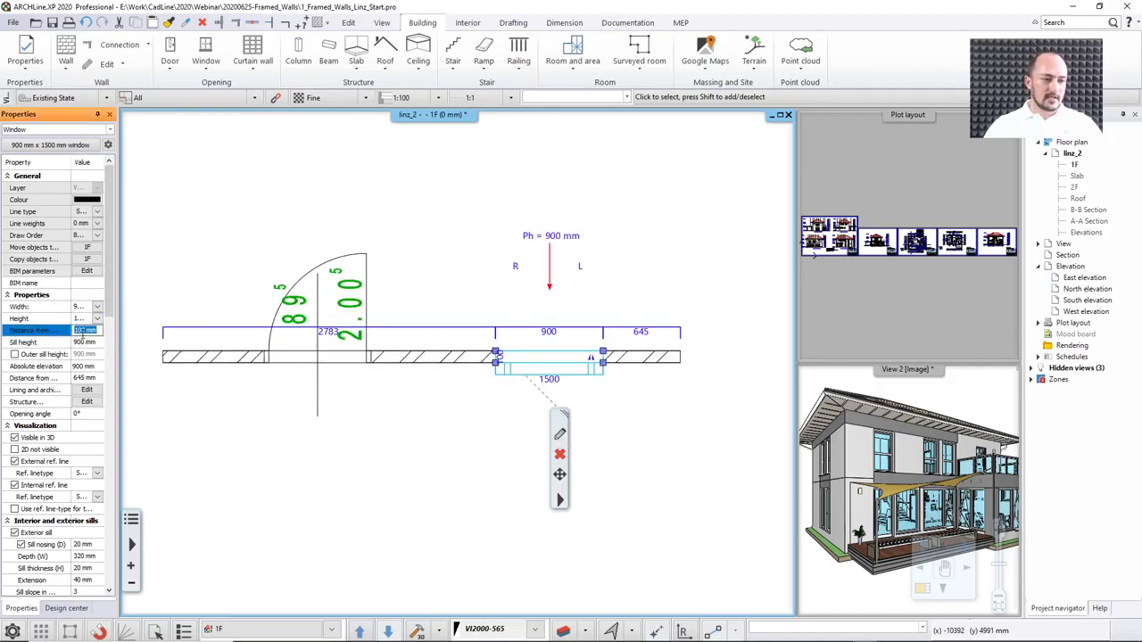
type("0")
key("Return")
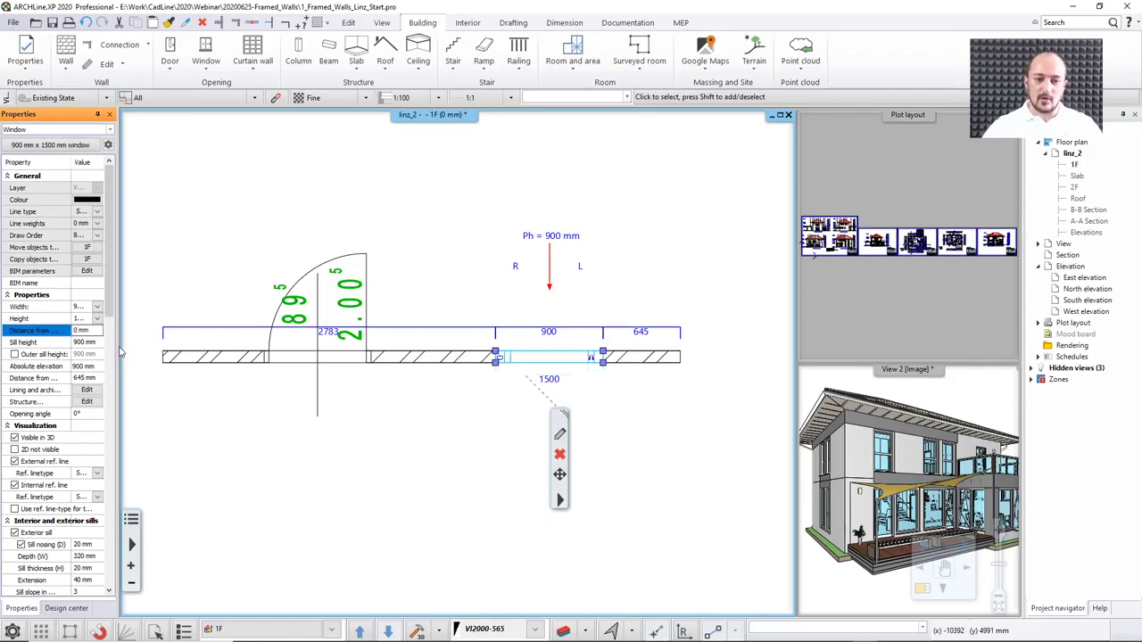
left_click(409, 242)
Lengthen the new wall at its right end, extending it well past the window
middle_click_drag(462, 308, 347, 308)
left_click(563, 359)
mouse_move(563, 360)
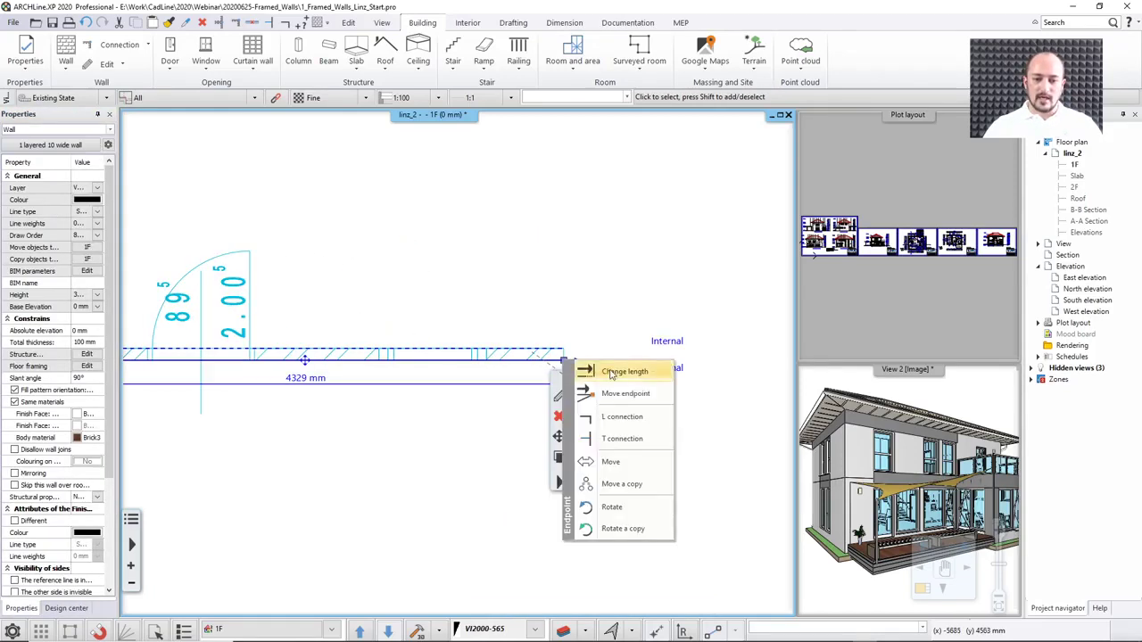
left_click(613, 375)
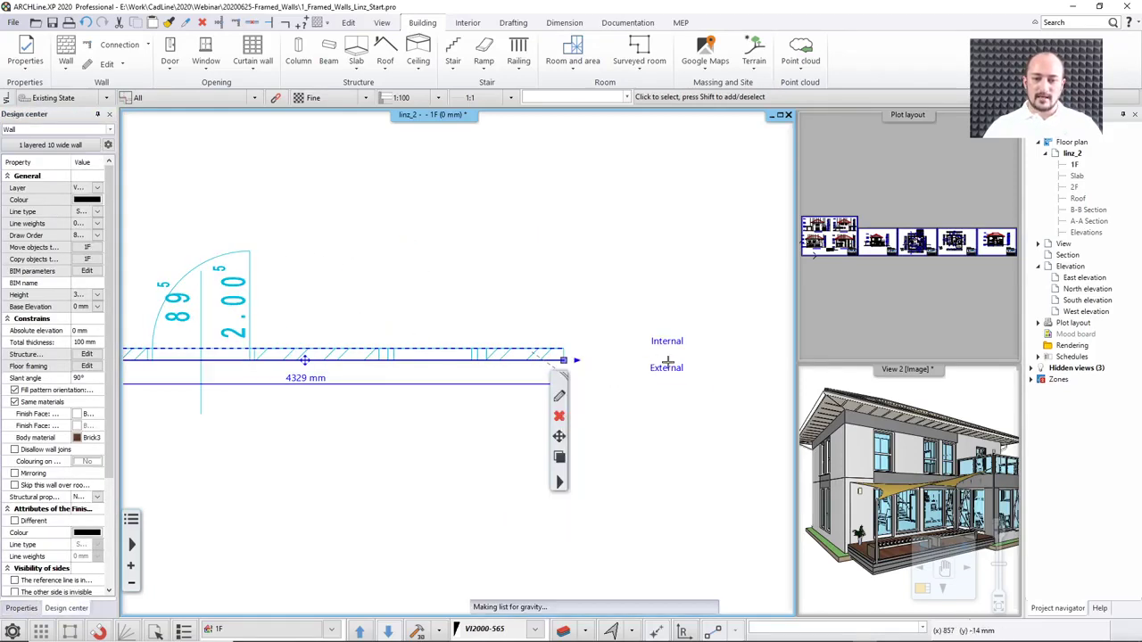
left_click(730, 358)
left_click(540, 335)
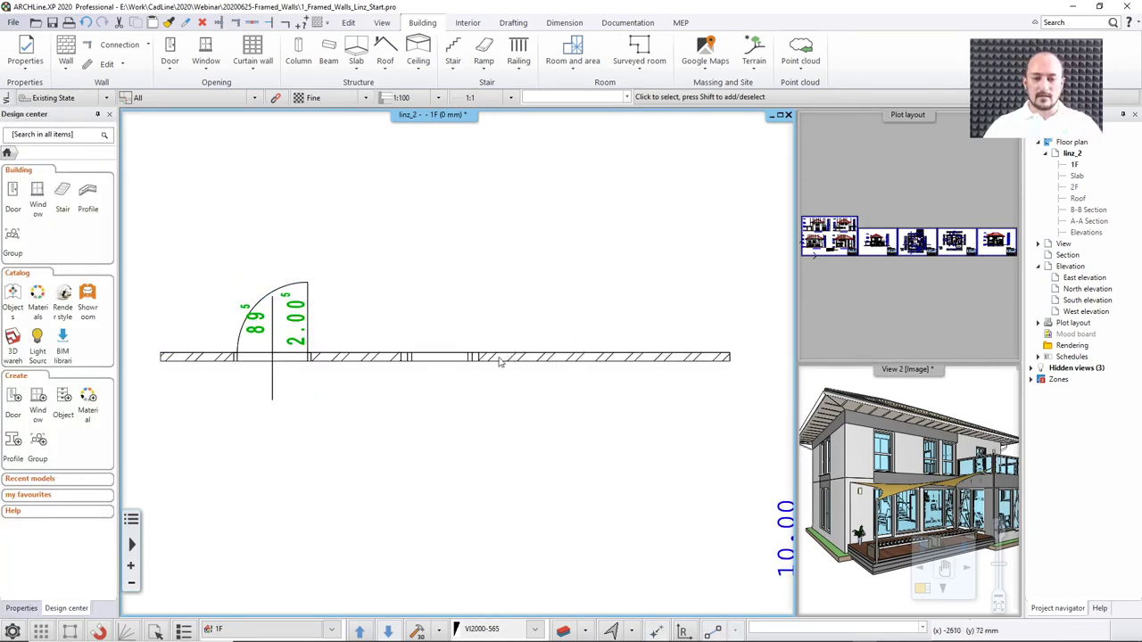
middle_click_drag(473, 359, 536, 345)
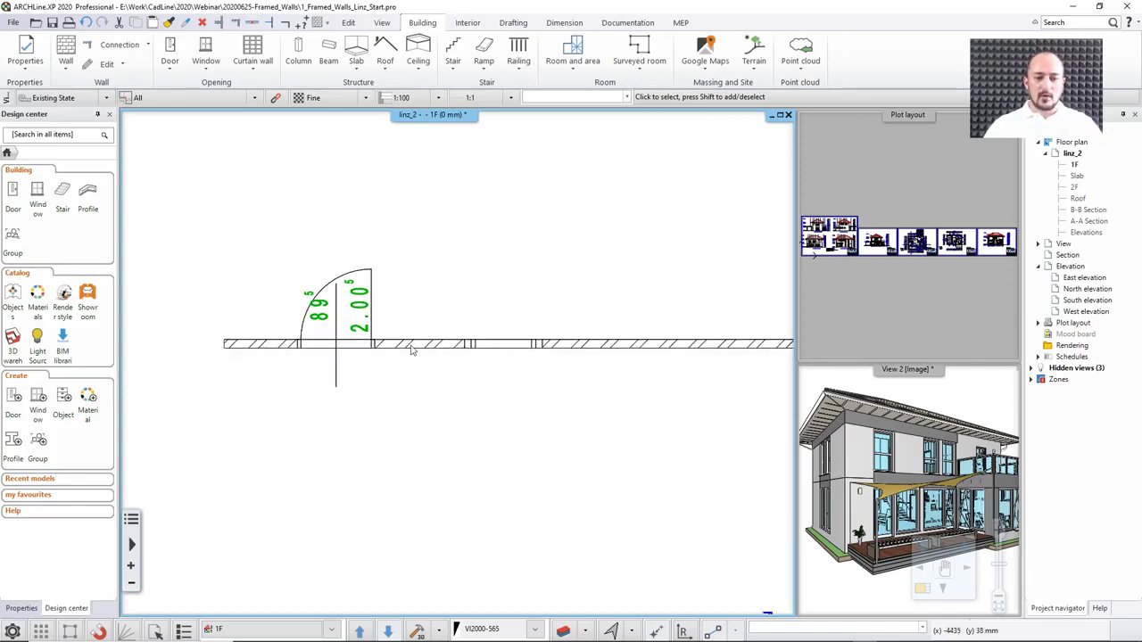
middle_click_drag(430, 337, 369, 338)
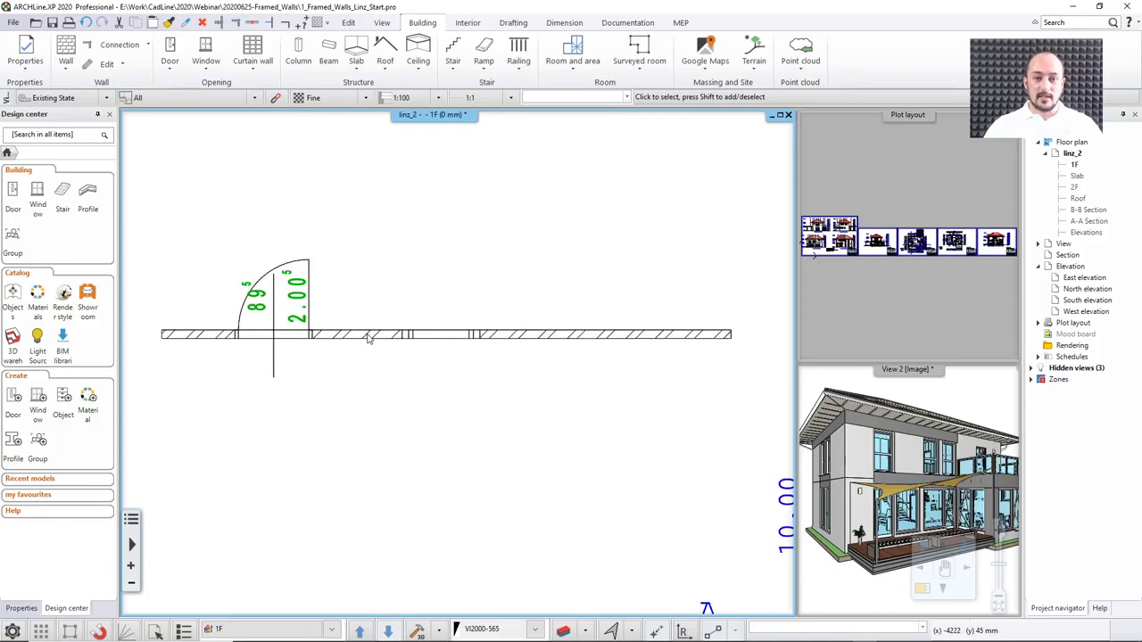
Add two more layers to the test wall's compound structure and make the middle layer the reference layer
left_click(369, 337)
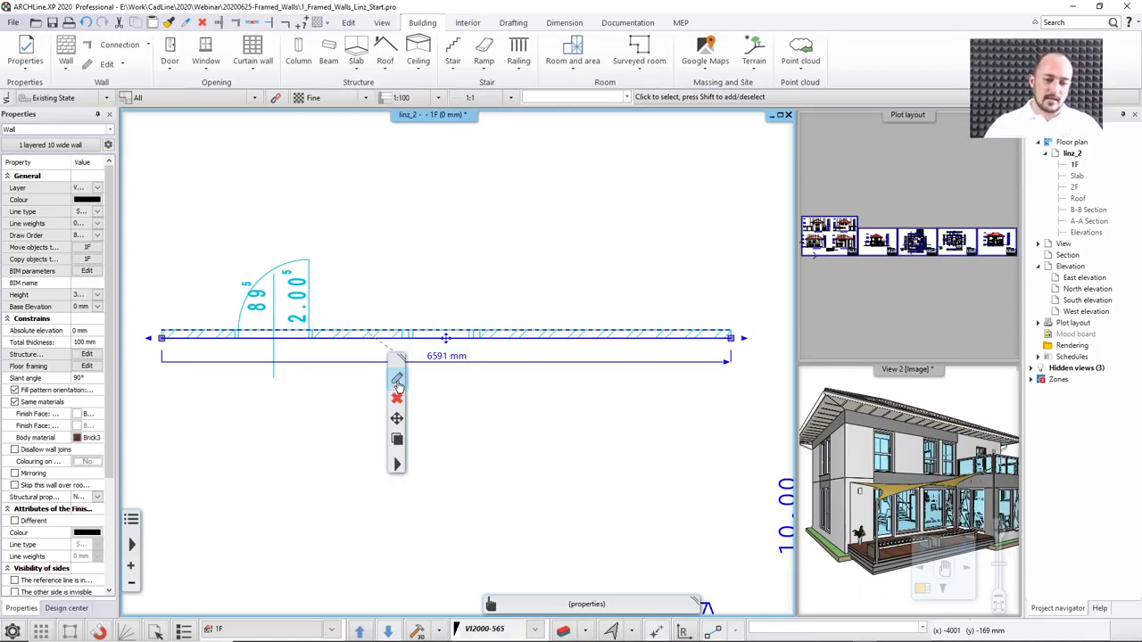
left_click(398, 381)
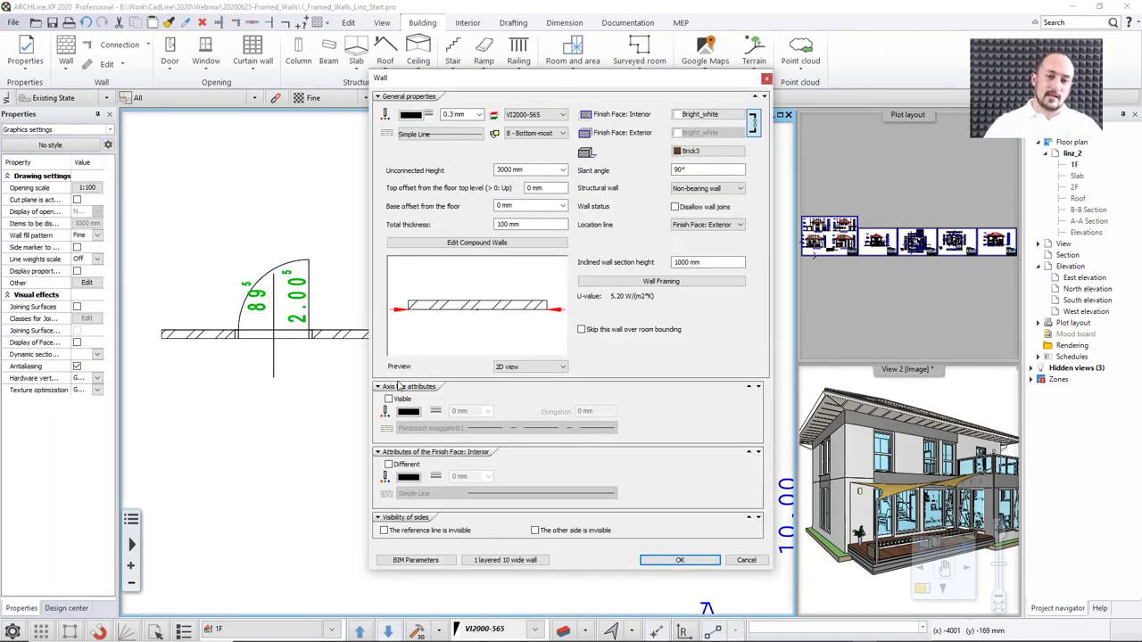
left_click(474, 244)
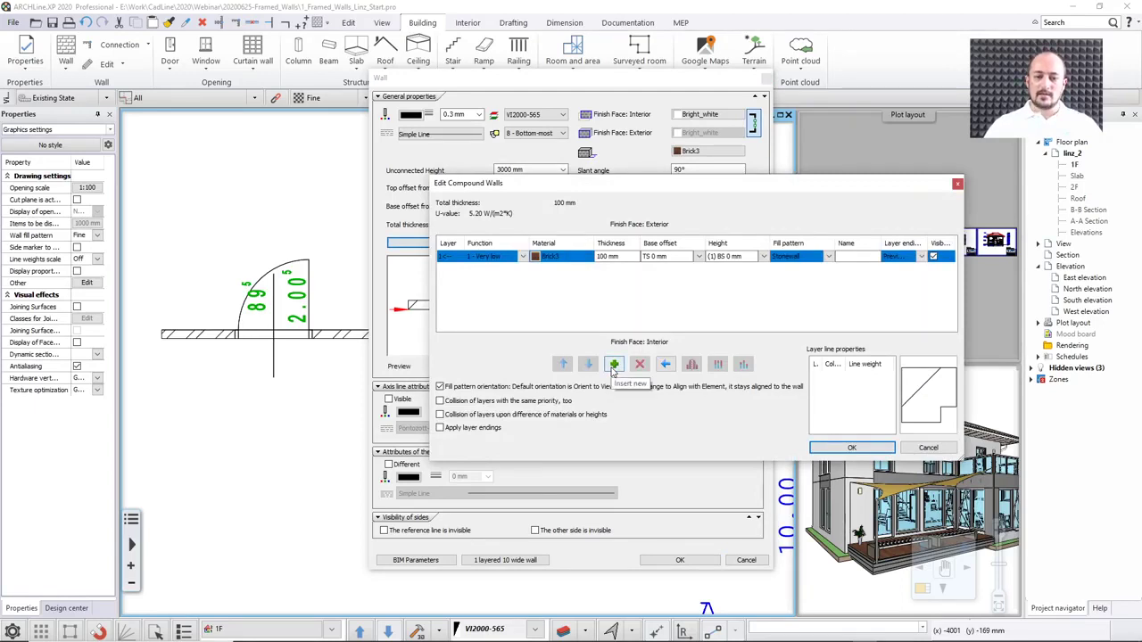
left_click(614, 364)
left_click(613, 365)
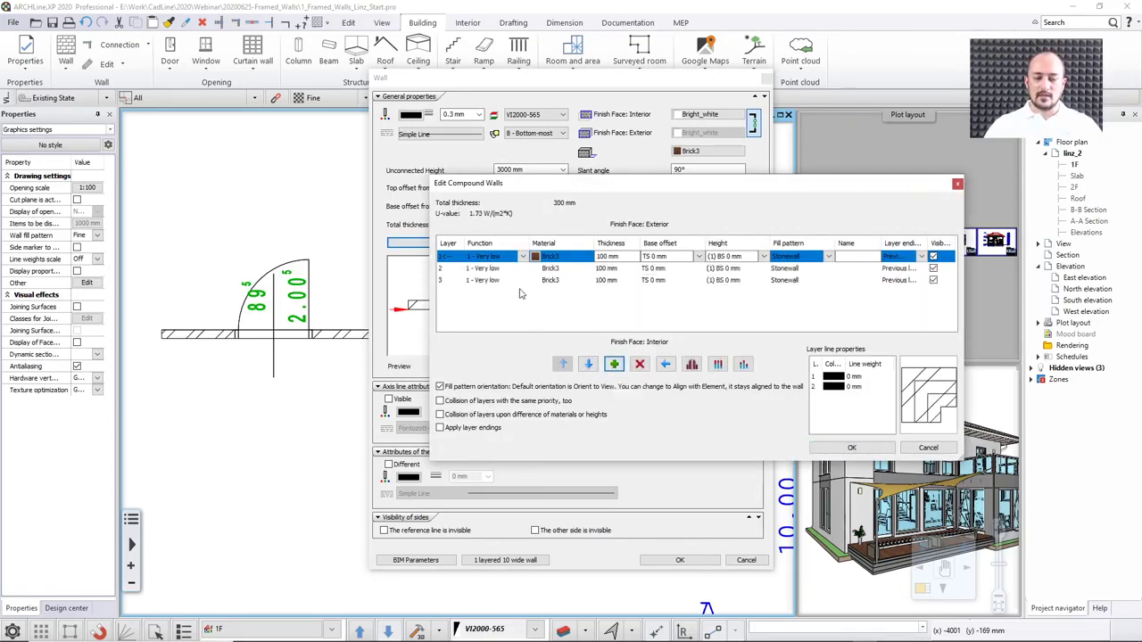
left_click(447, 269)
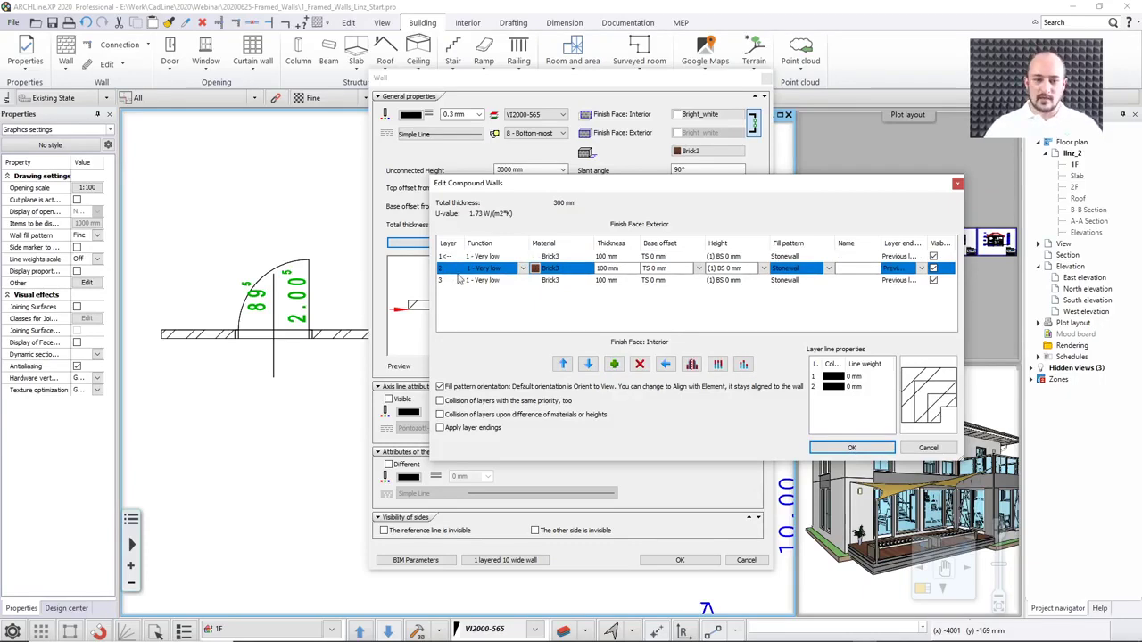
left_click(665, 365)
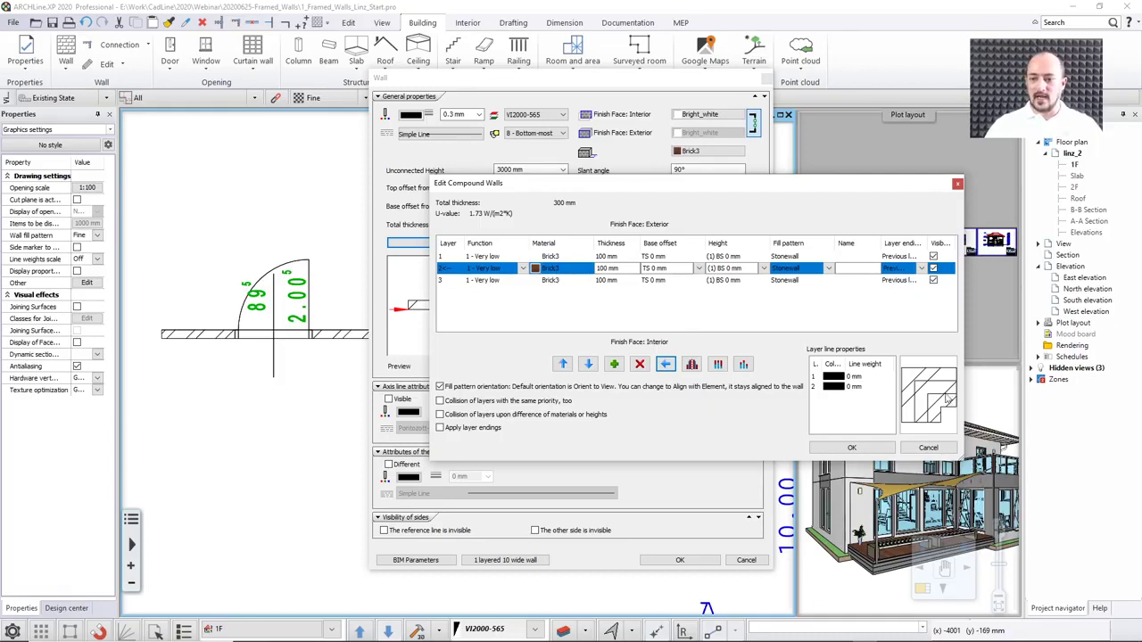
Find the Thermal Isolation material by searching all materials for "thermal" and assign it to the wall's middle layer
left_click(560, 274)
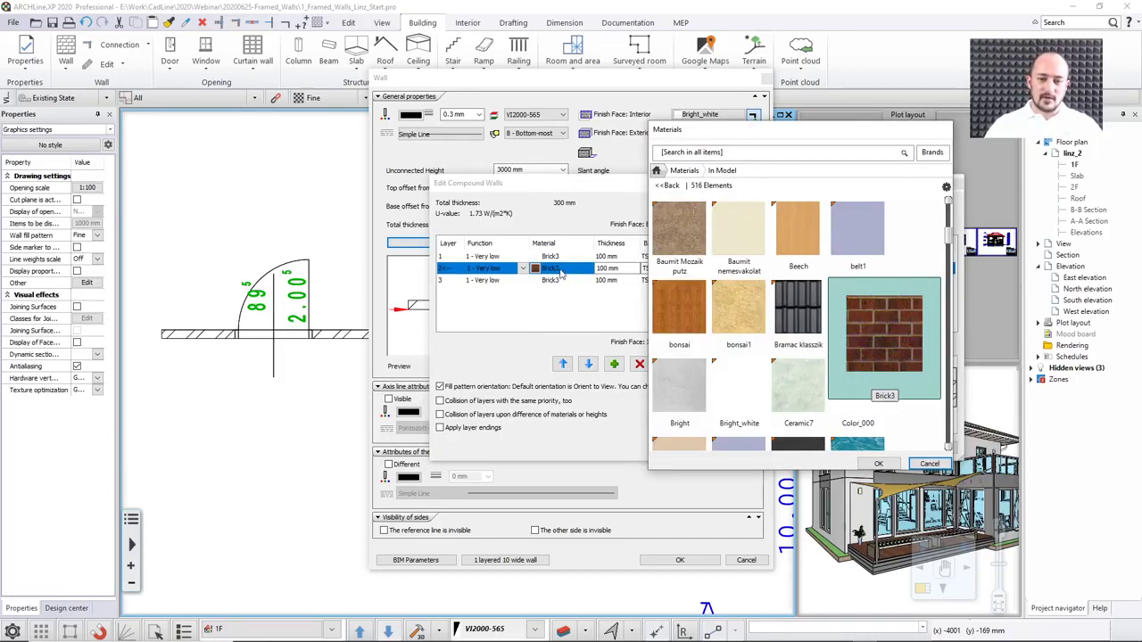
left_click(685, 154)
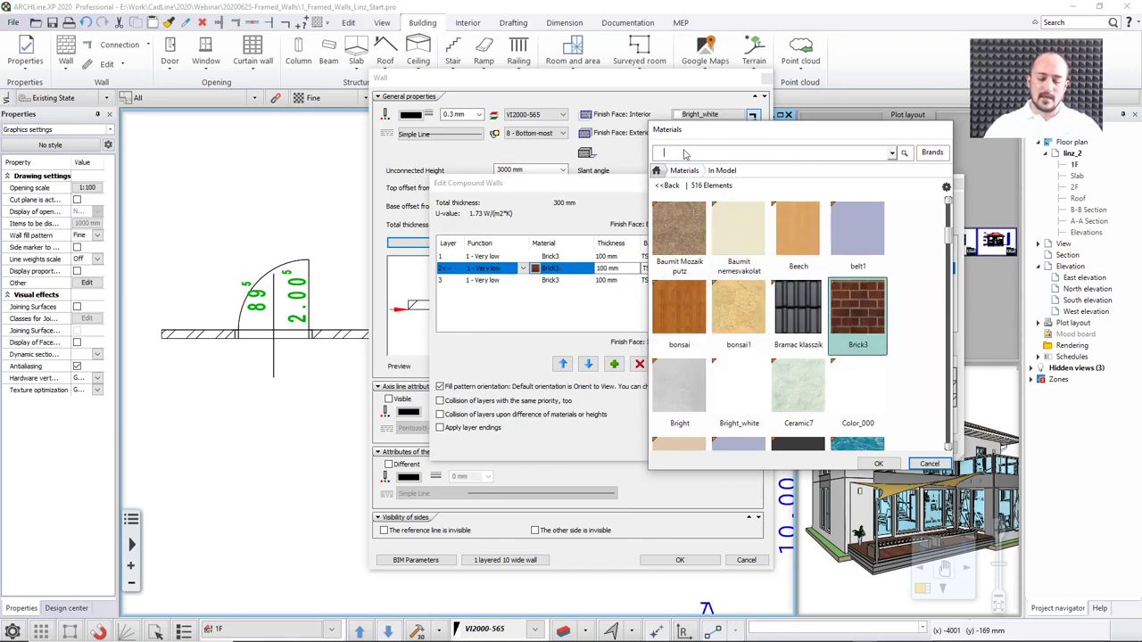
type("thermal")
key("Return")
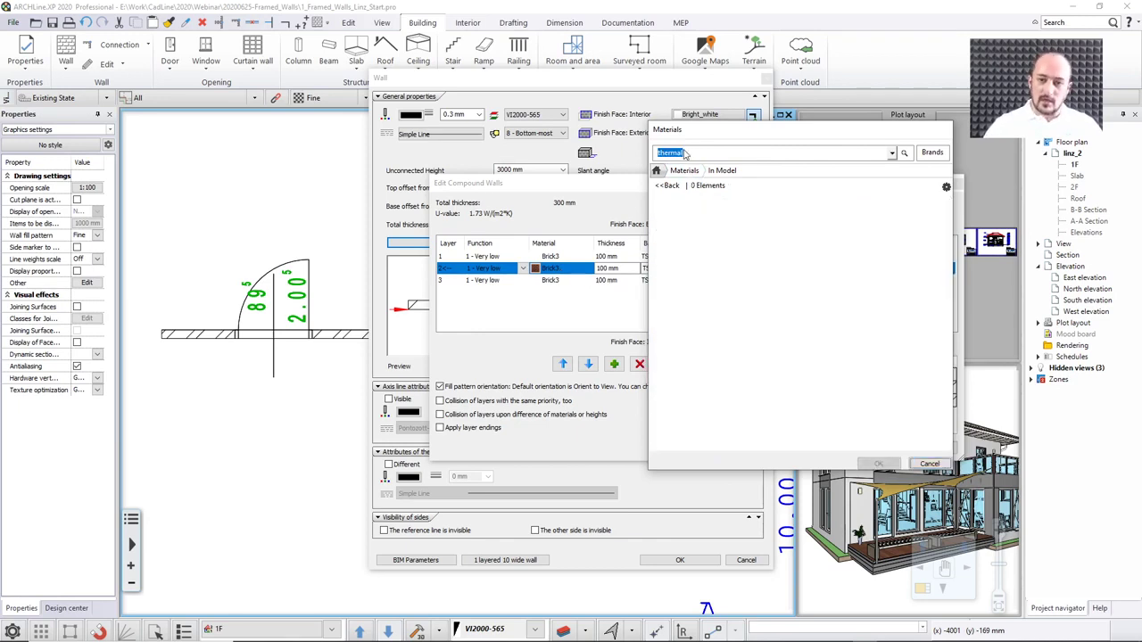
left_click(684, 171)
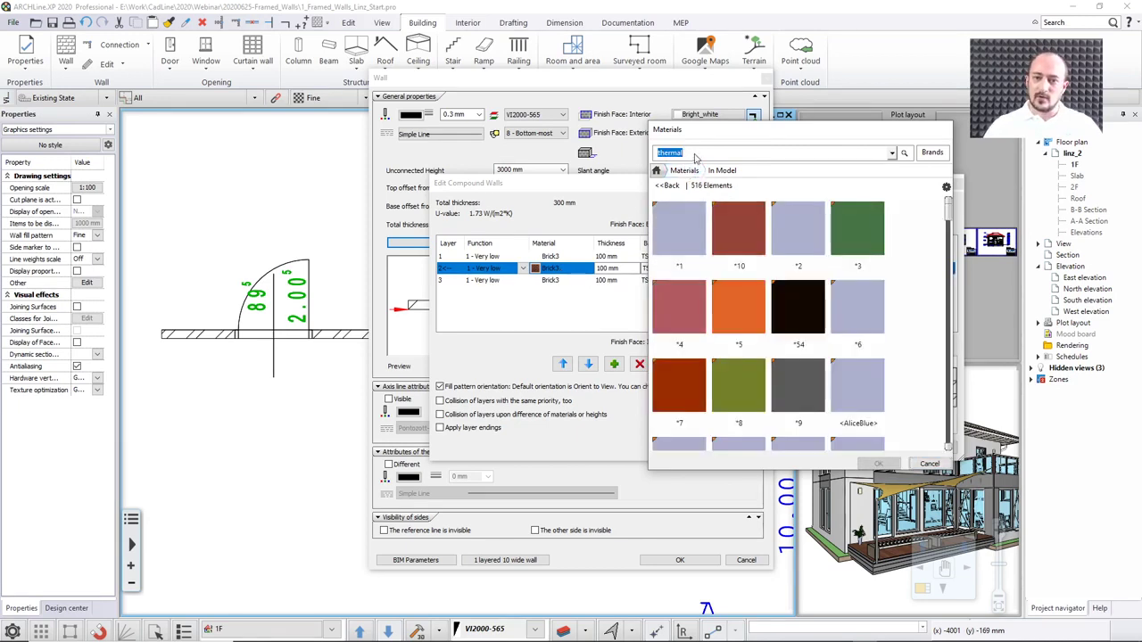
left_click(699, 156)
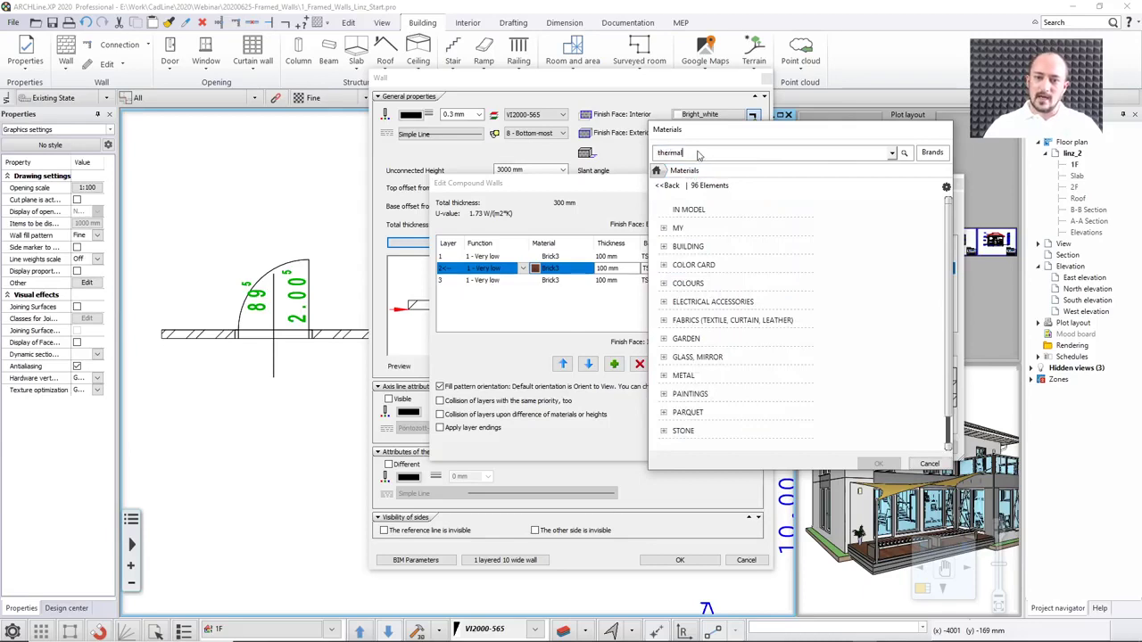
key("Return")
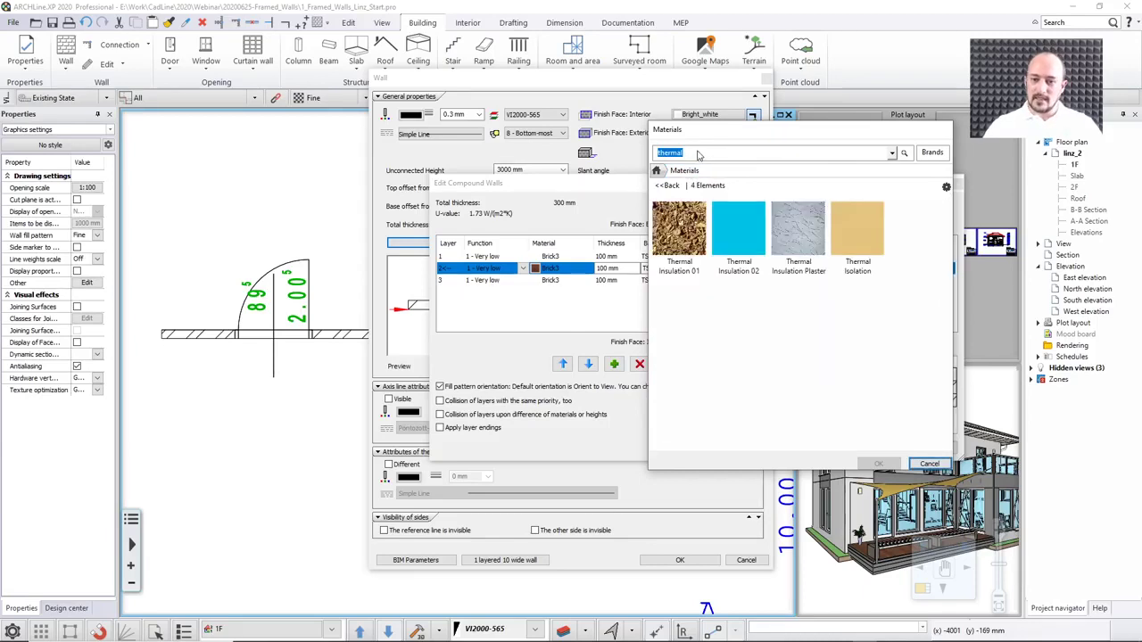
left_click(856, 234)
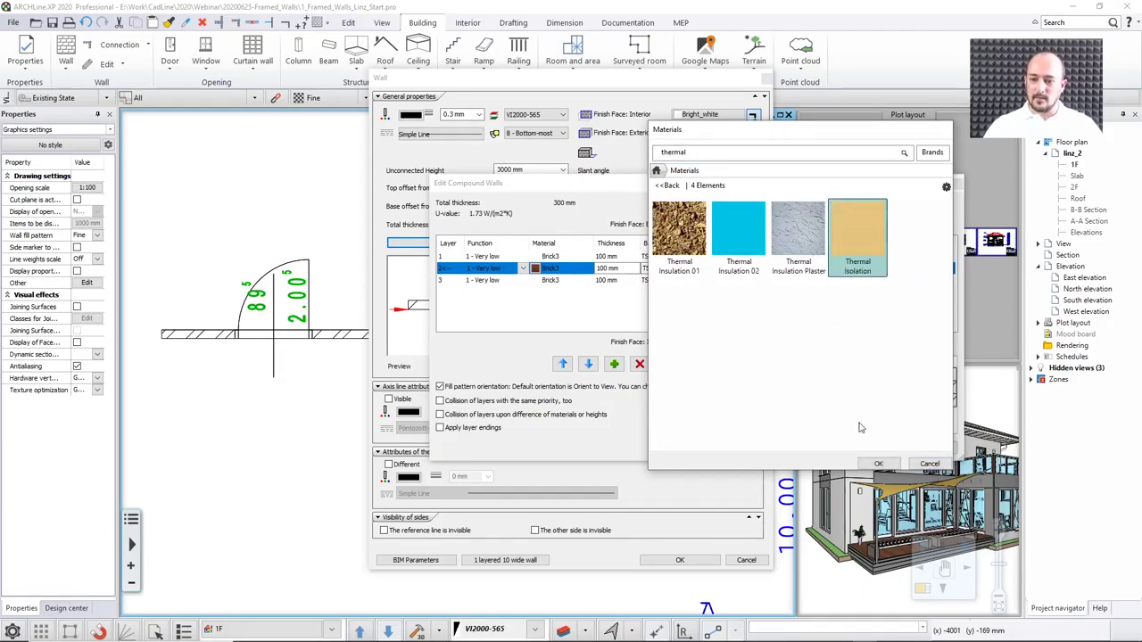
left_click(877, 463)
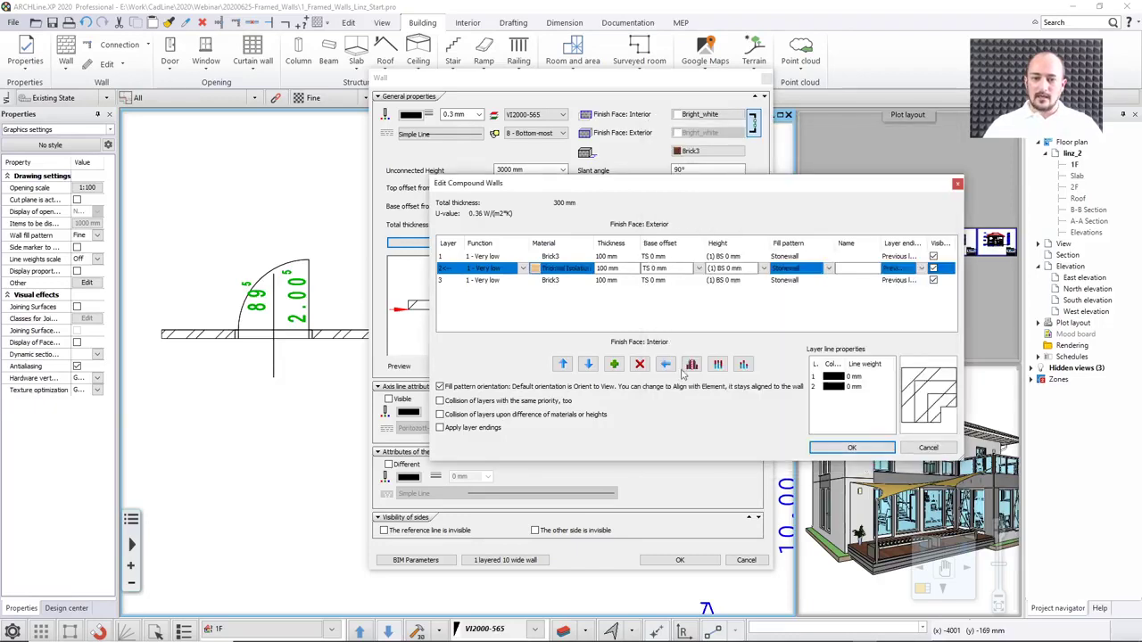
Assign the Bright_white material to both outer layers of the wall
left_click(558, 257)
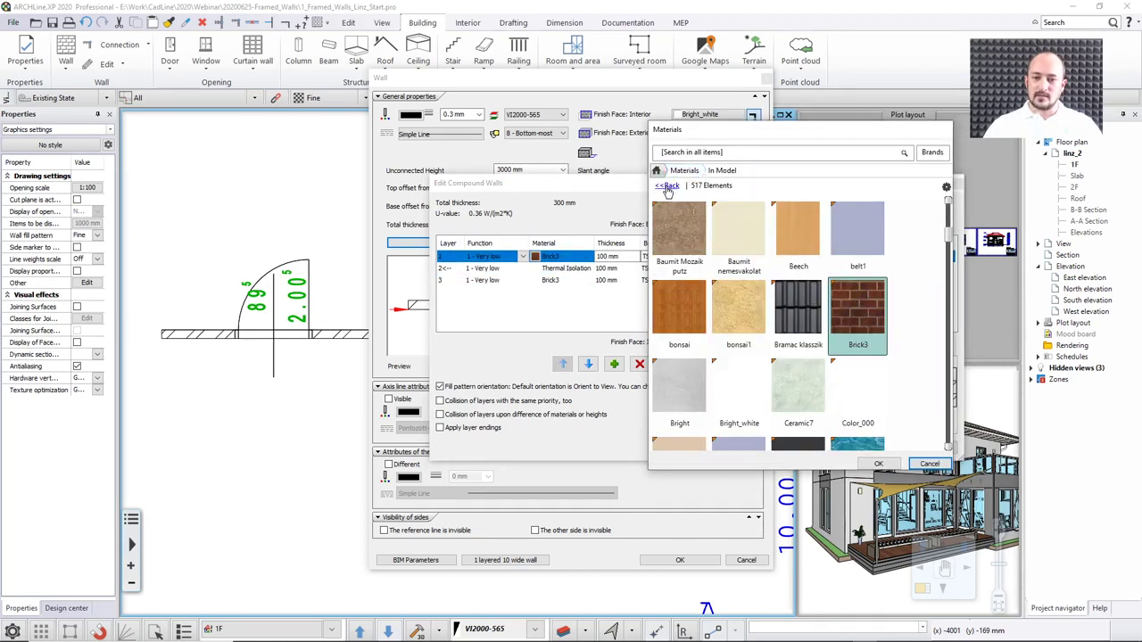
left_click(727, 396)
left_click(878, 463)
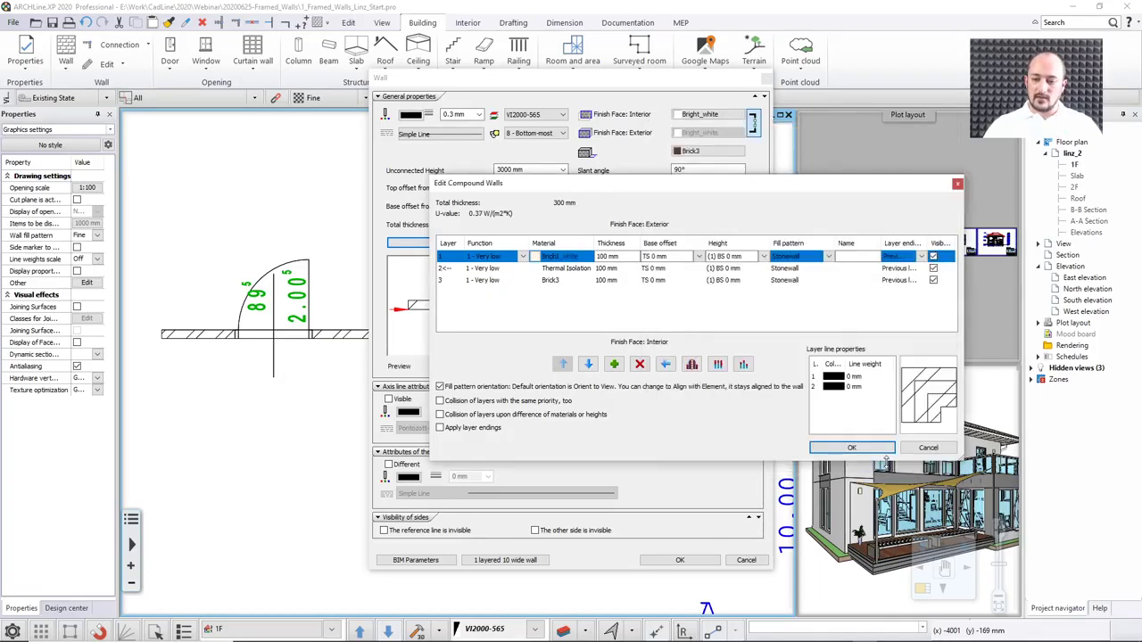
left_click(551, 282)
left_click(551, 282)
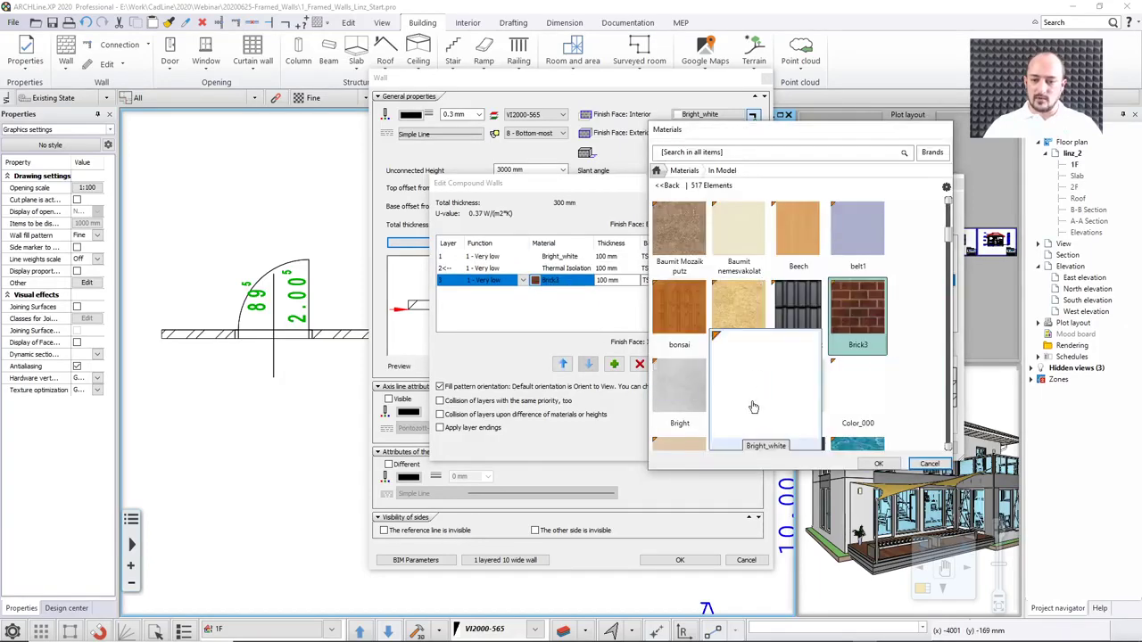
left_click(875, 463)
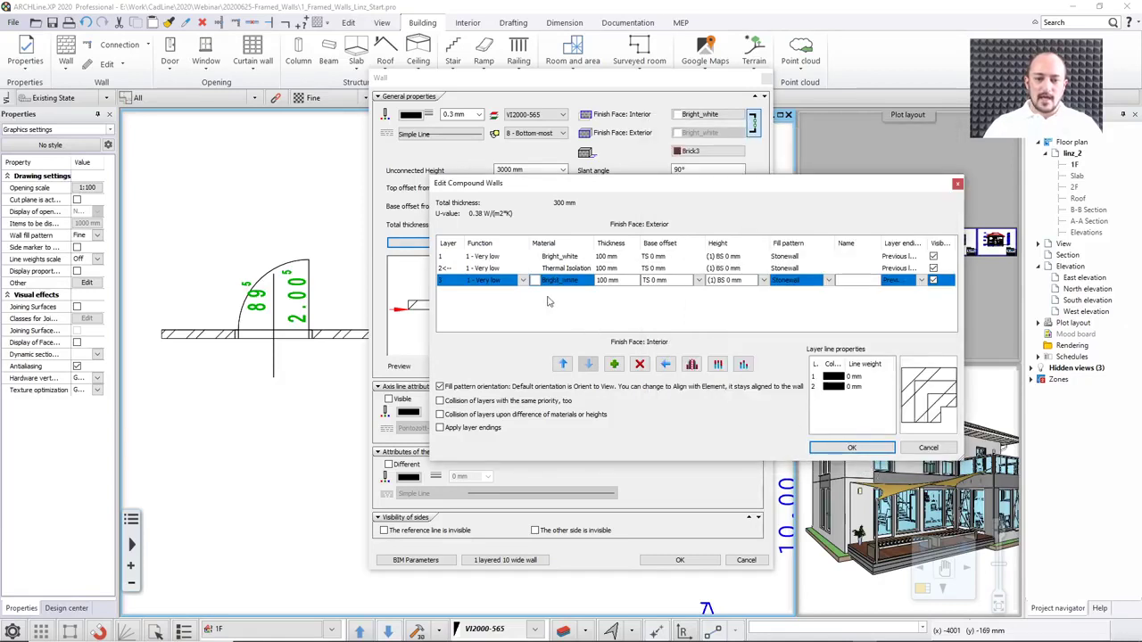
Set the middle layer's function to Core layer and both outer layers' function to Substrate: plywood or gypsum board
left_click(497, 268)
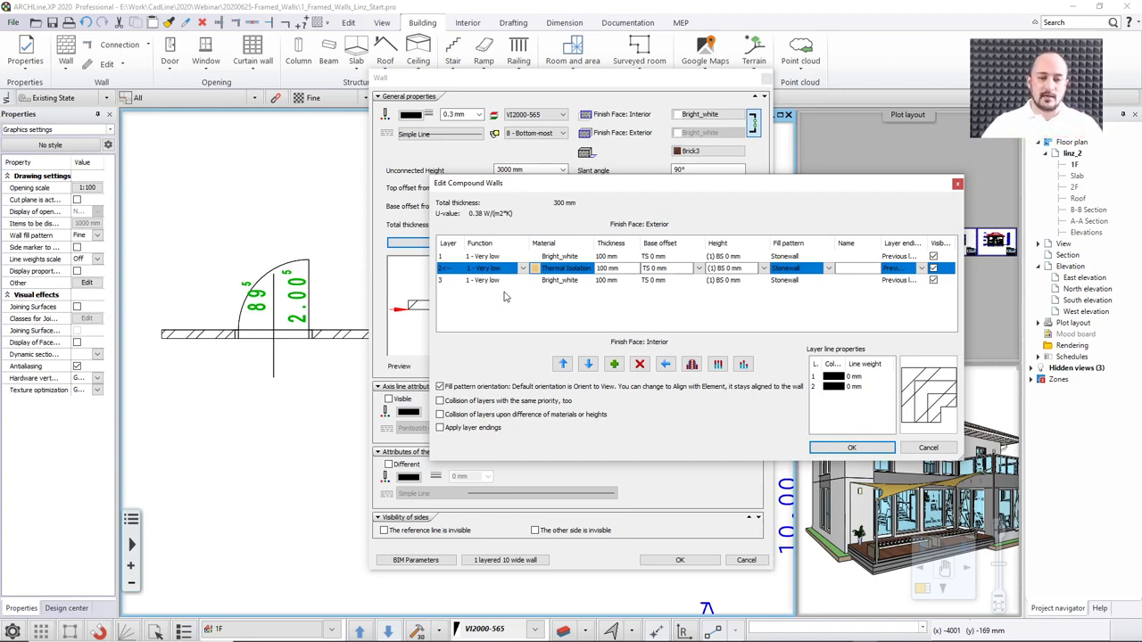
left_click(522, 268)
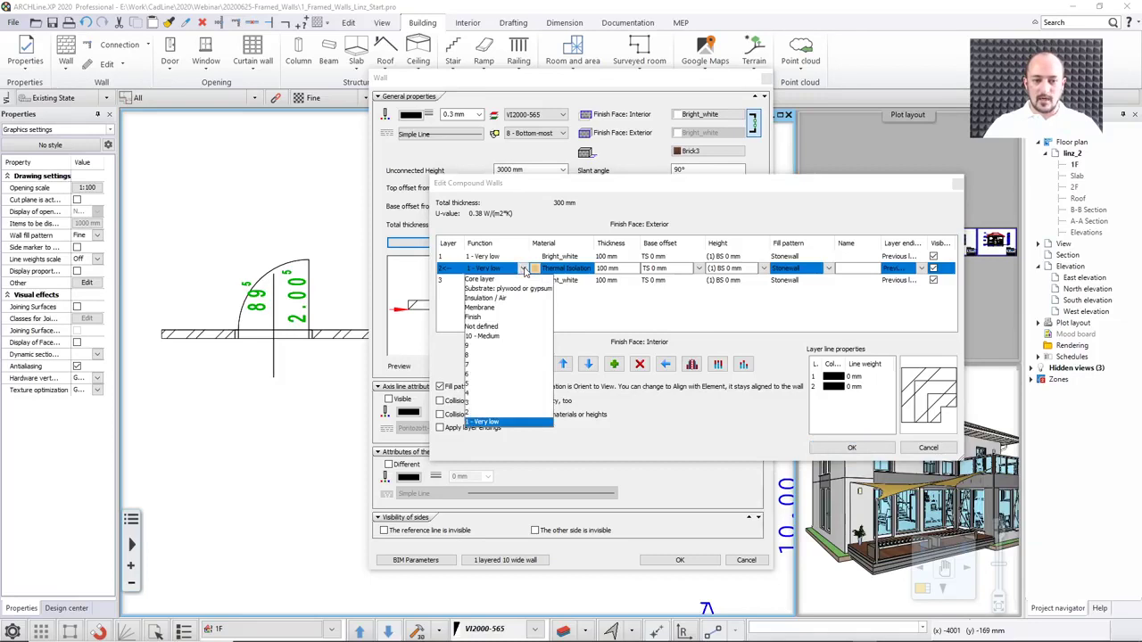
left_click(479, 279)
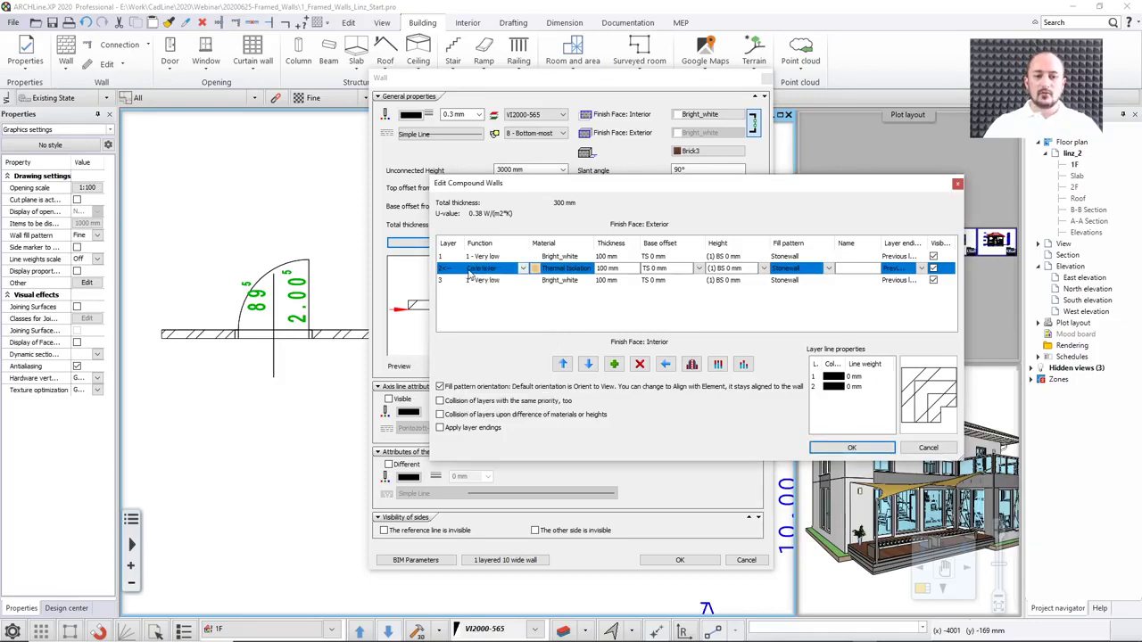
left_click(522, 257)
left_click(523, 257)
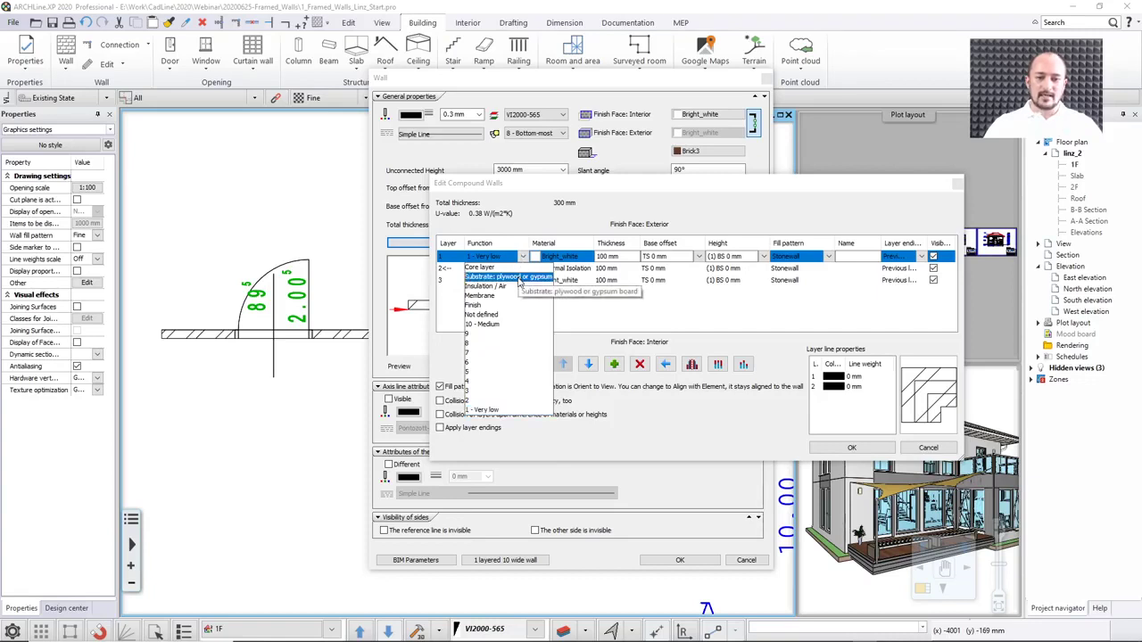
left_click(520, 278)
left_click(523, 281)
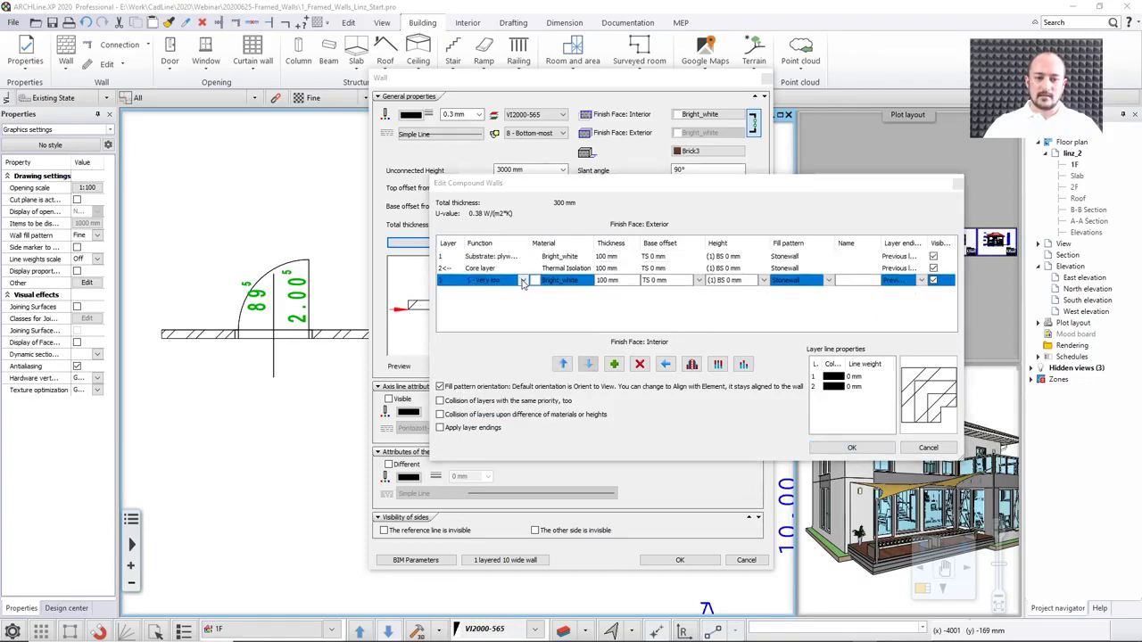
left_click(522, 281)
left_click(517, 304)
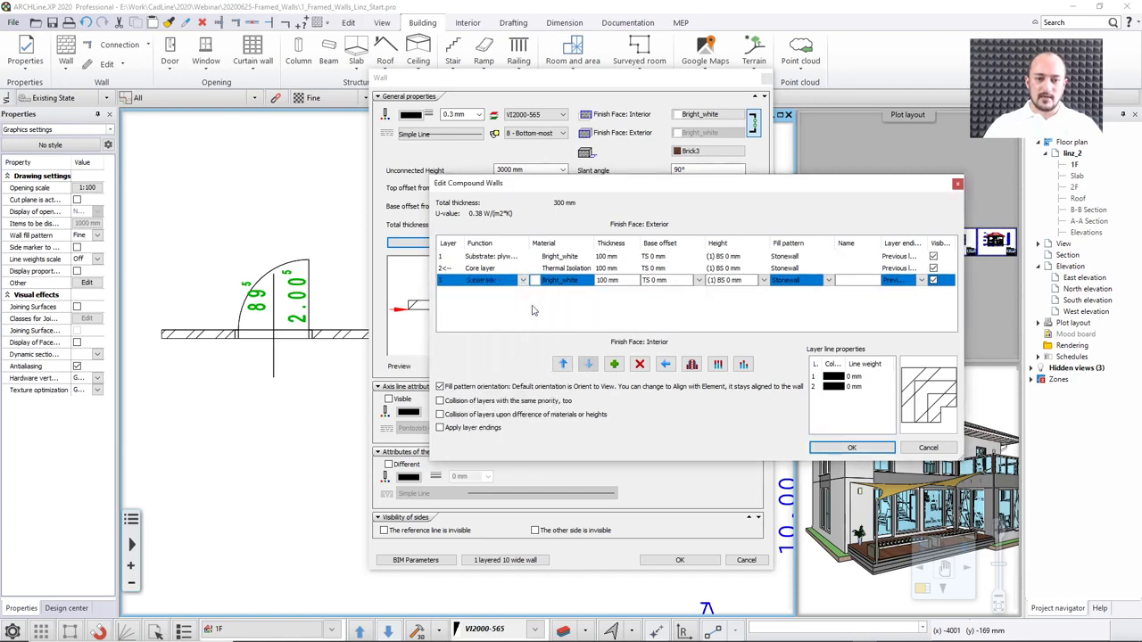
left_click(492, 257)
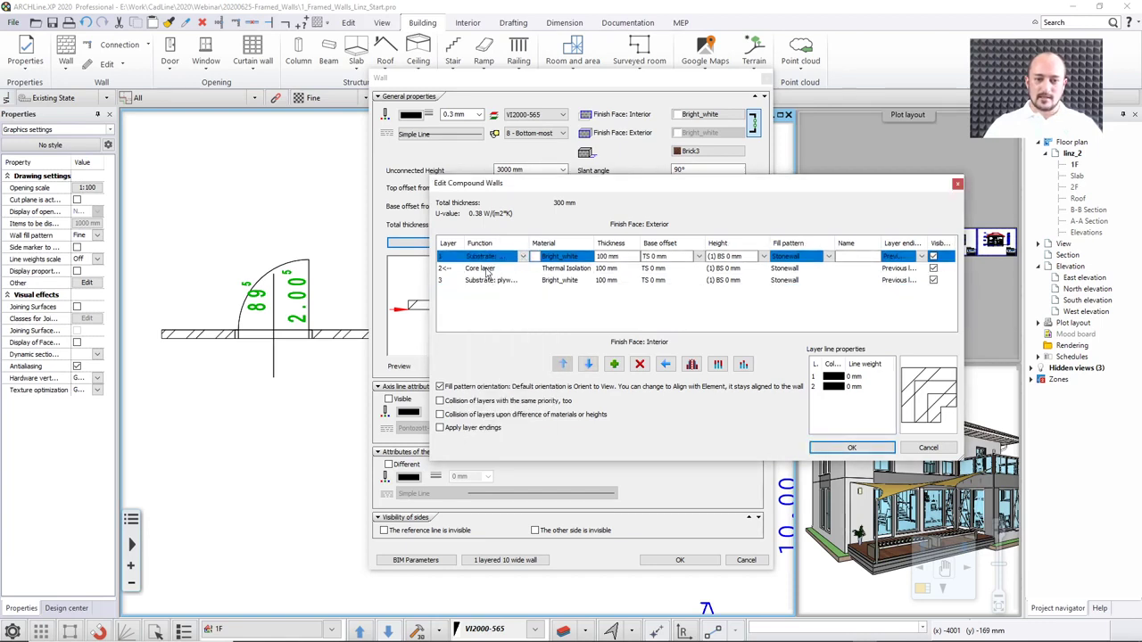
left_click(487, 272)
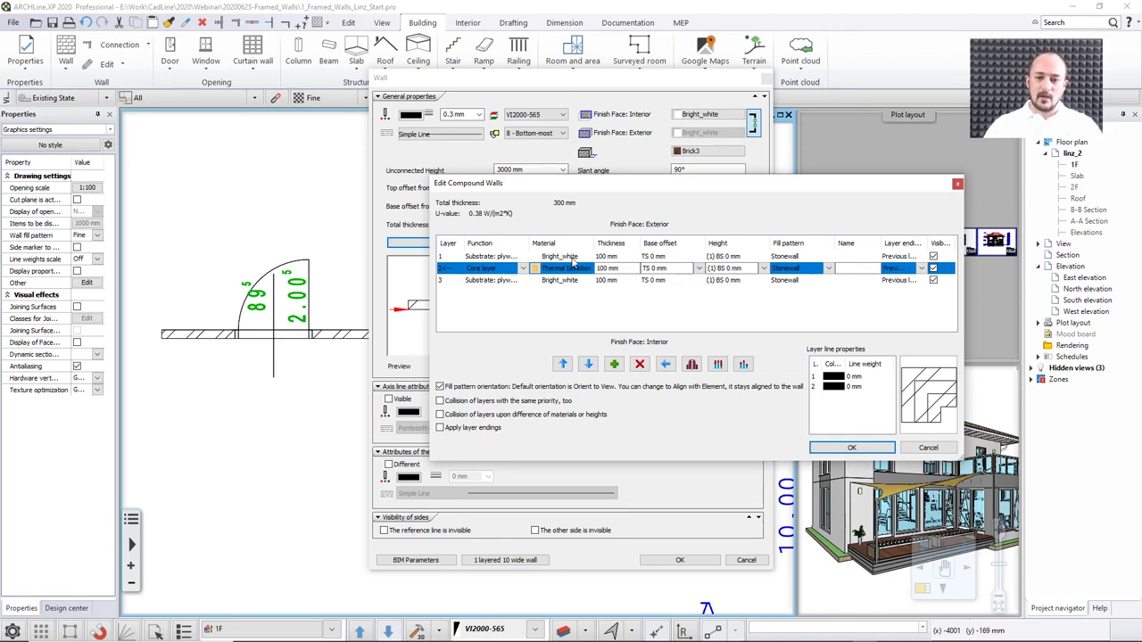
Set the thickness of both outer substrate layers to 18 mm
left_click(622, 257)
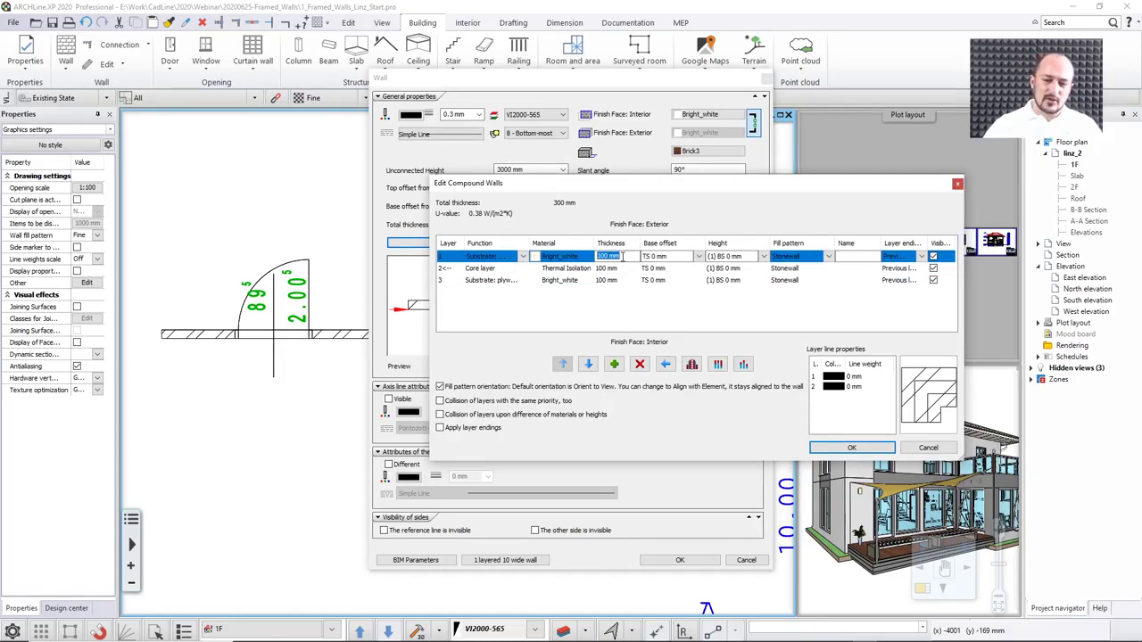
type("1")
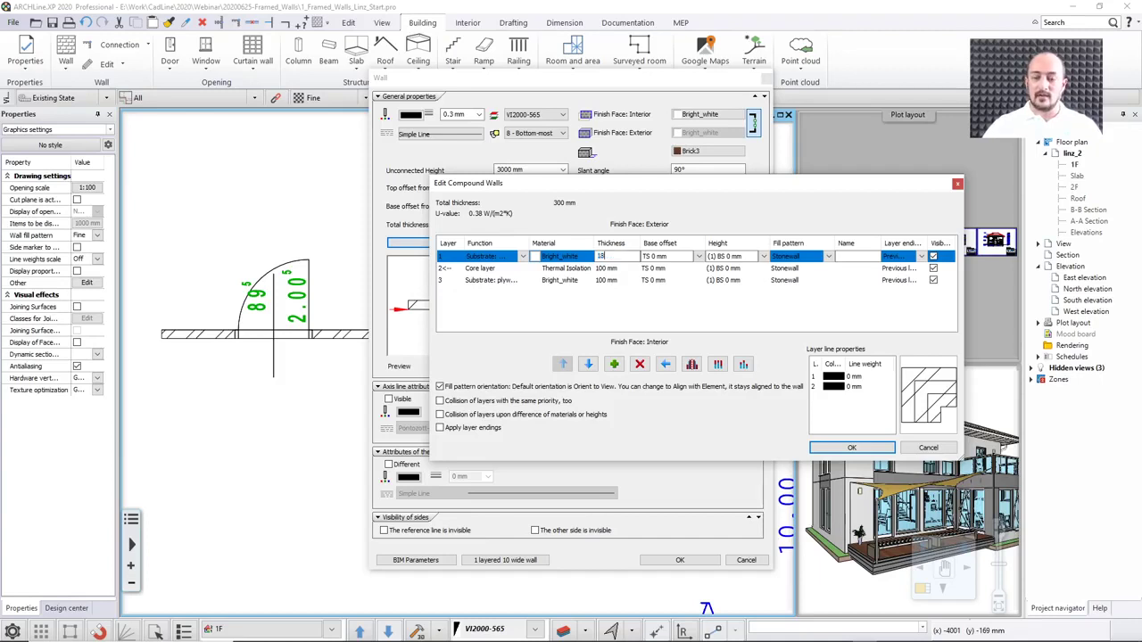
type("8")
left_click(618, 280)
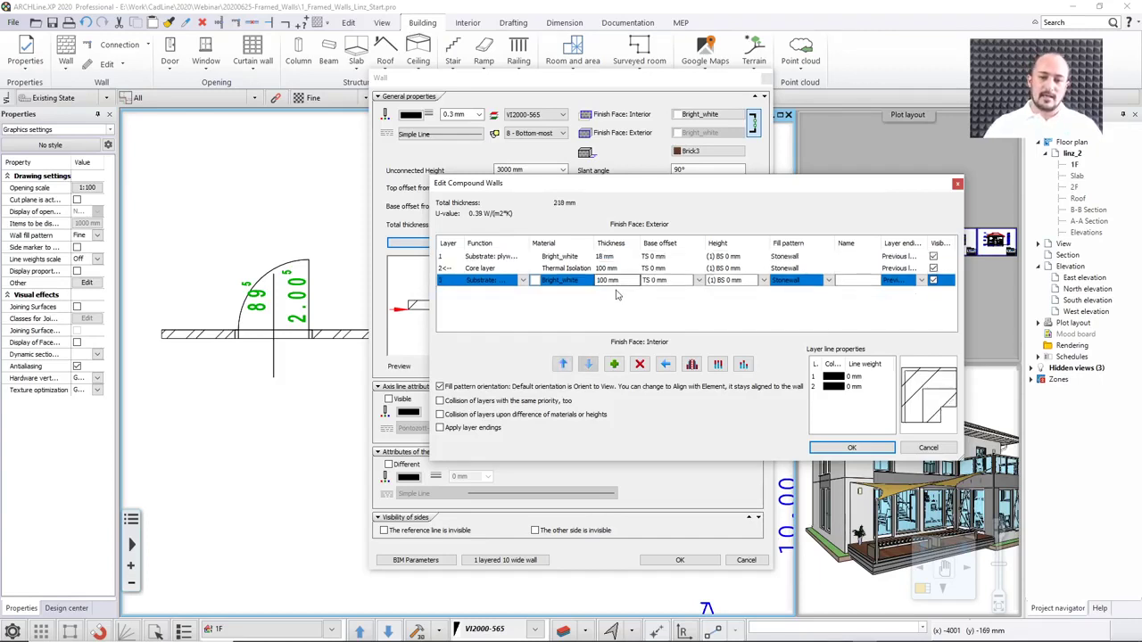
type("18")
key("Return")
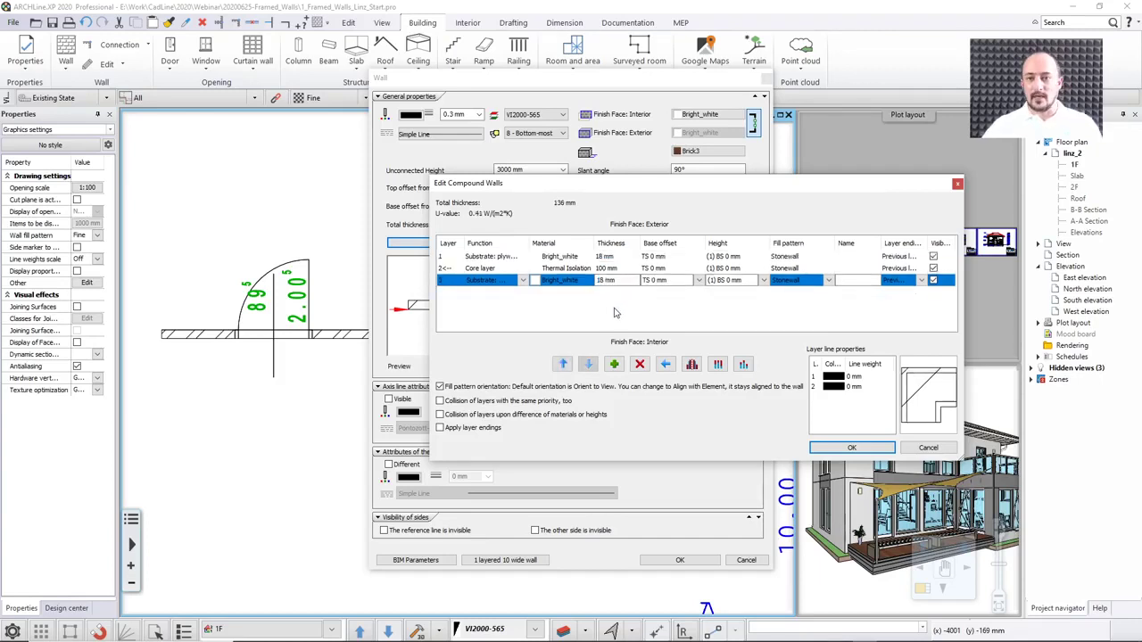
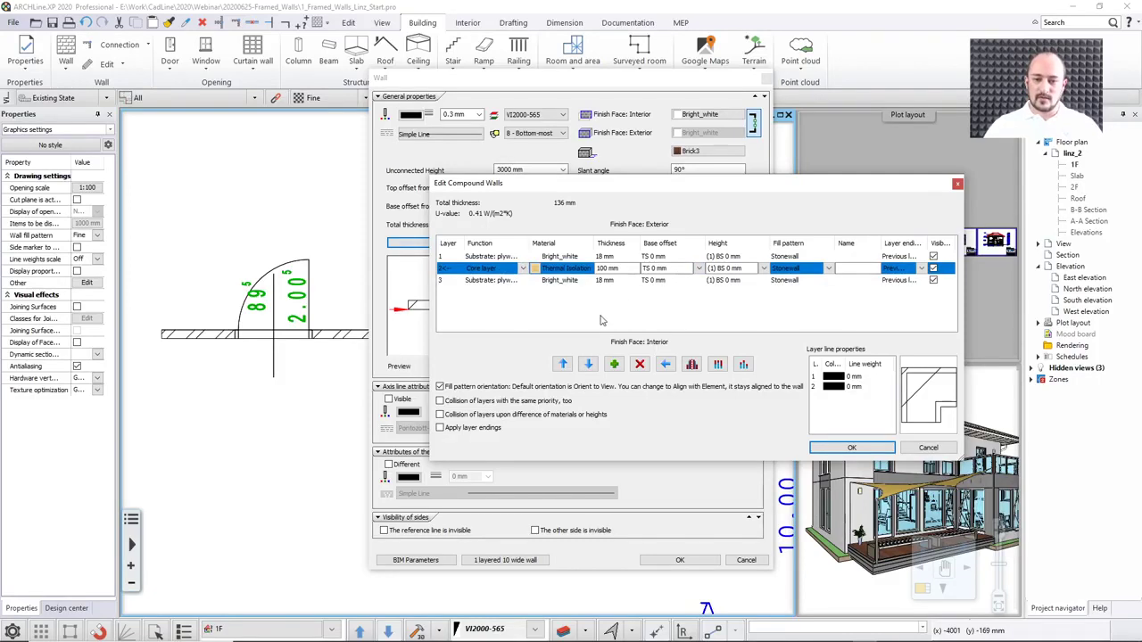
Set the bottom bound of the exterior substrate layer's base offset to FF - Finish Floor
left_click(698, 268)
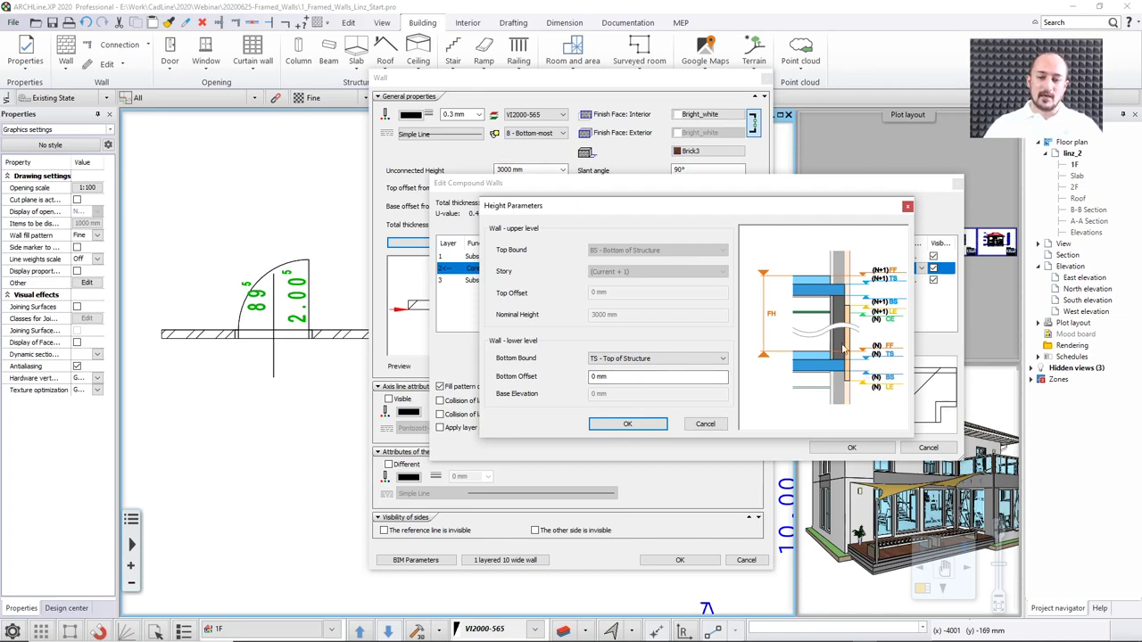
left_click(704, 424)
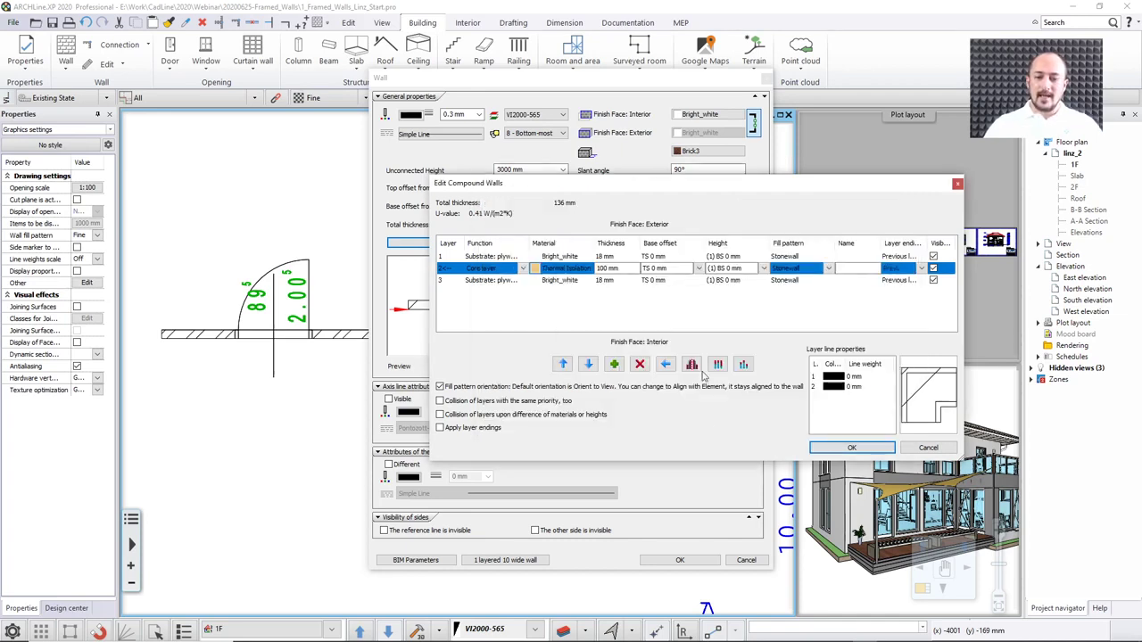
left_click(667, 258)
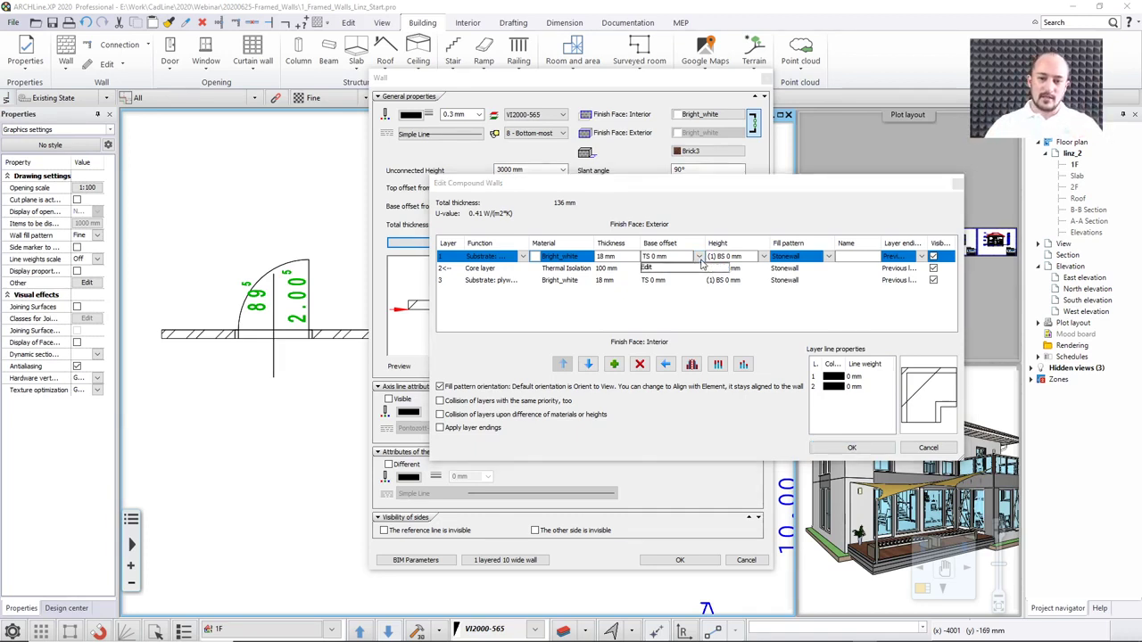
left_click(691, 270)
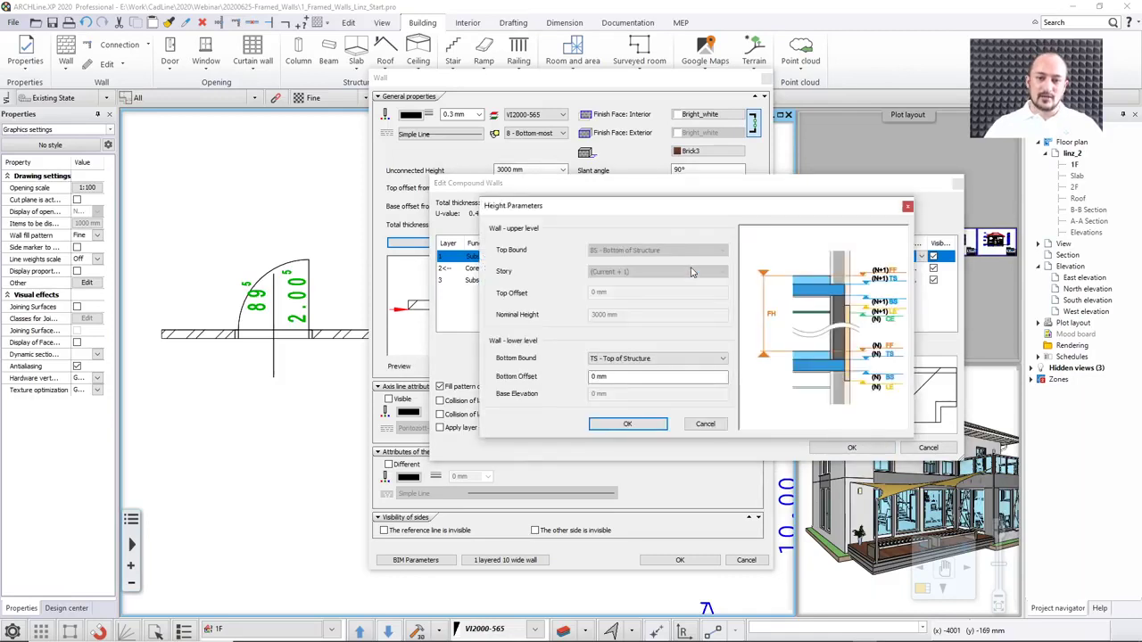
left_click(709, 357)
left_click(664, 384)
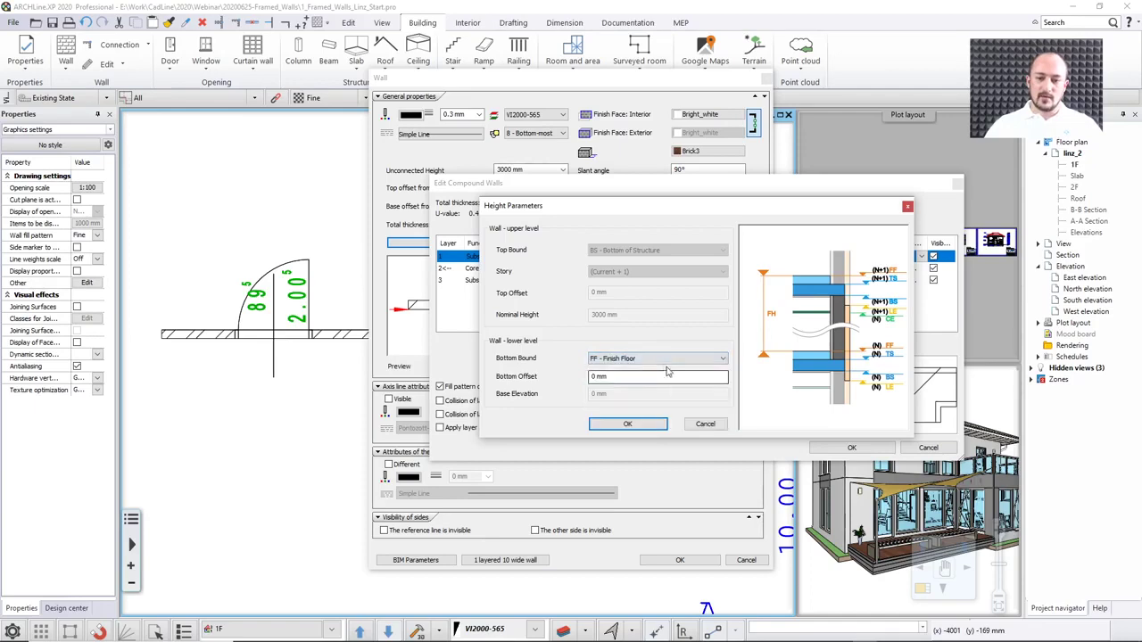
left_click(627, 424)
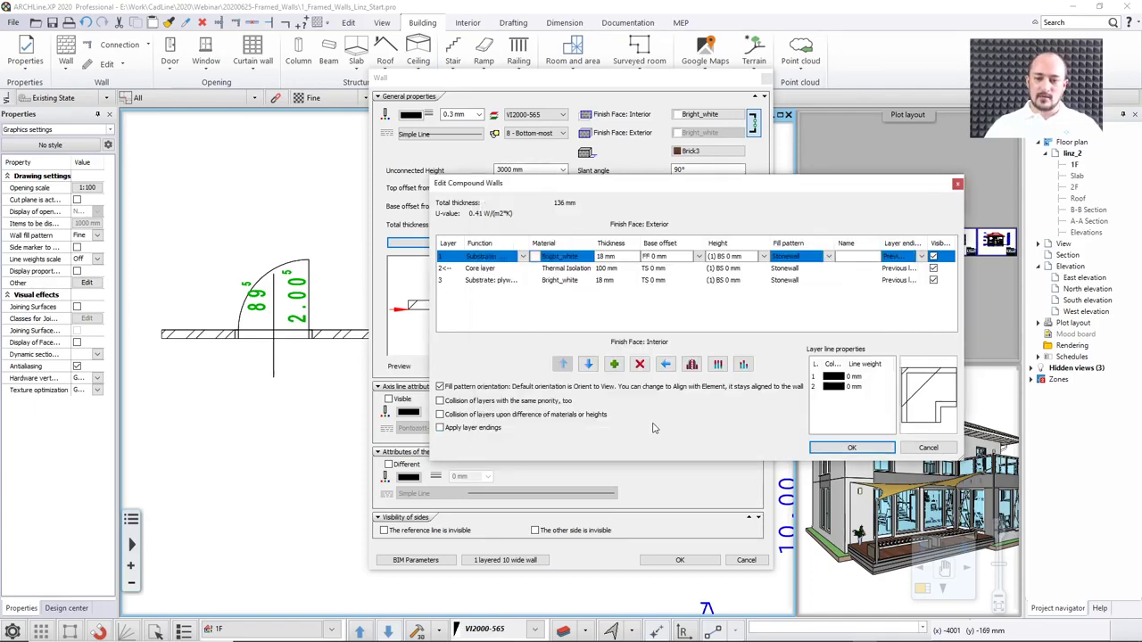
Set the bottom bound of the interior substrate layer's base offset to FF - Finish Floor
left_click(664, 280)
left_click(699, 282)
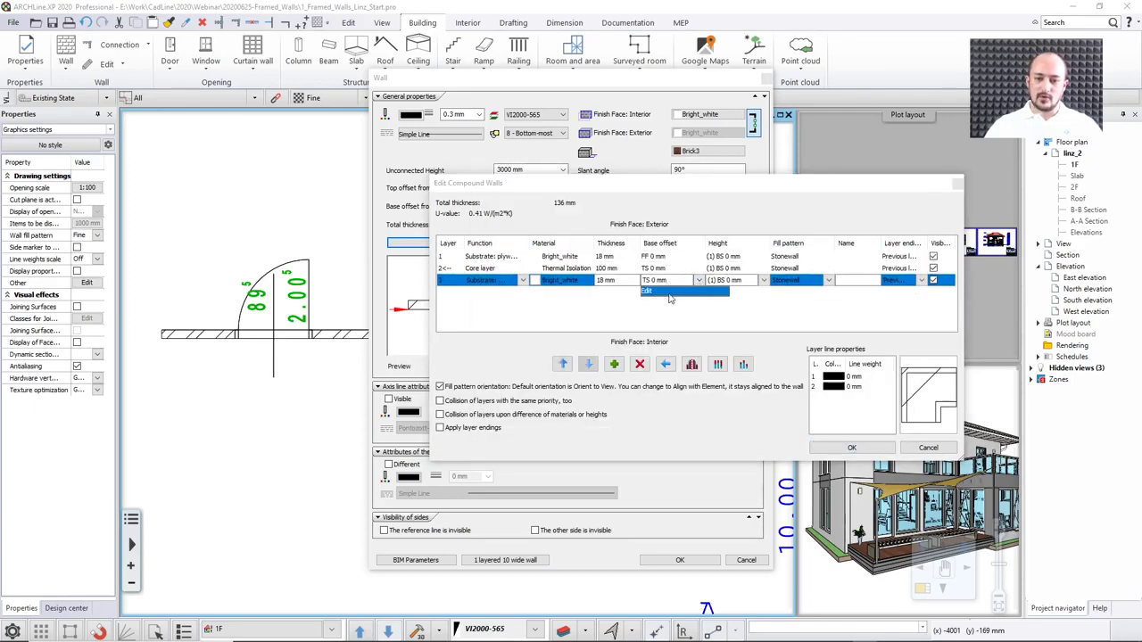
left_click(644, 361)
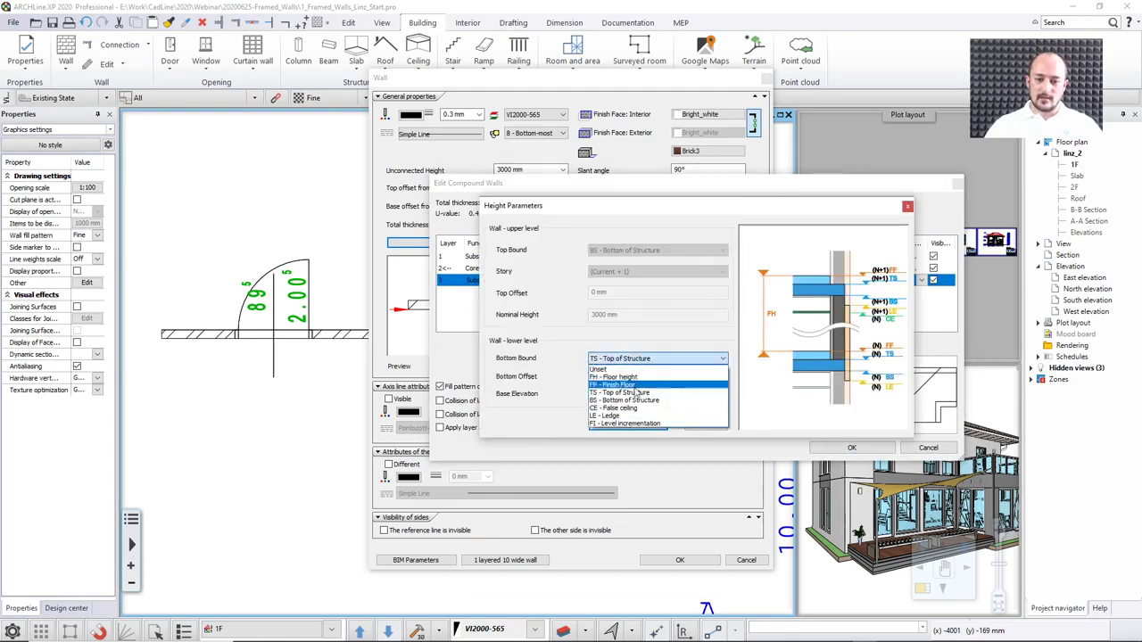
left_click(624, 385)
left_click(627, 424)
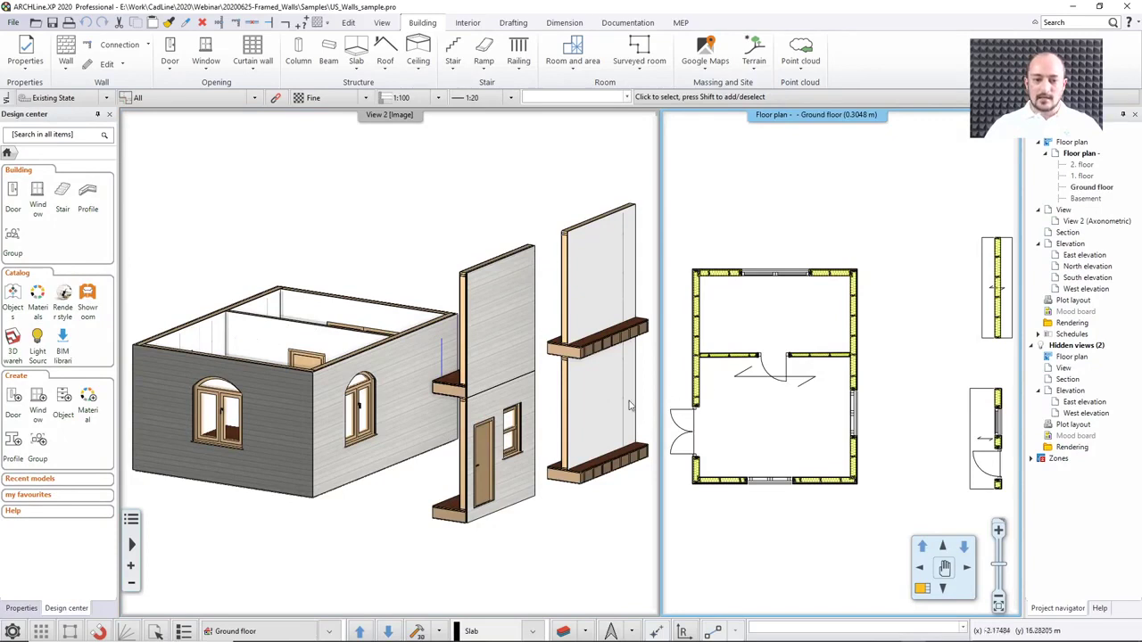
Examine in the US_Walls_sample 3D view how the layers of the framed walls meet the floor slabs, including the upper partition wall
left_click(524, 399)
scroll(555, 359, "up", 4)
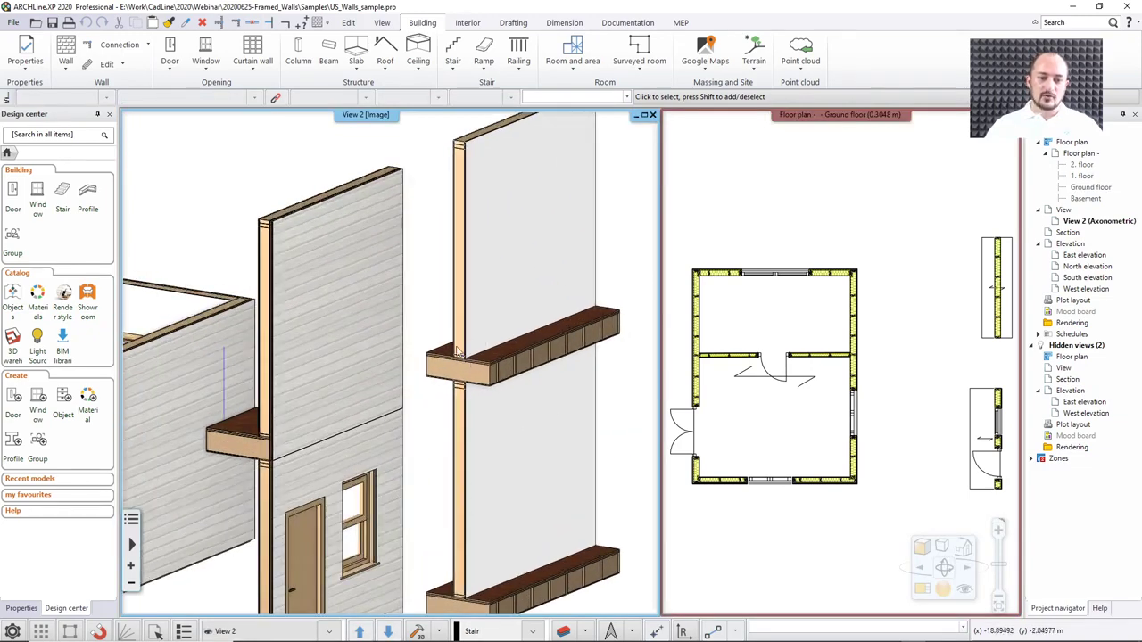
middle_click_drag(312, 434, 437, 409)
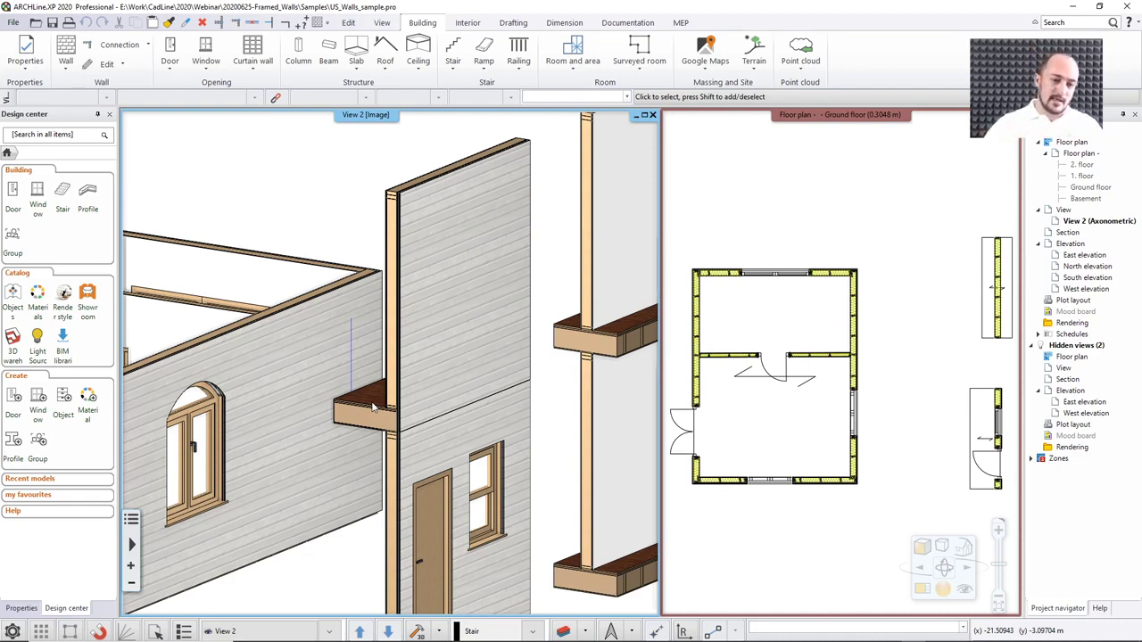
scroll(371, 403, "down", 4)
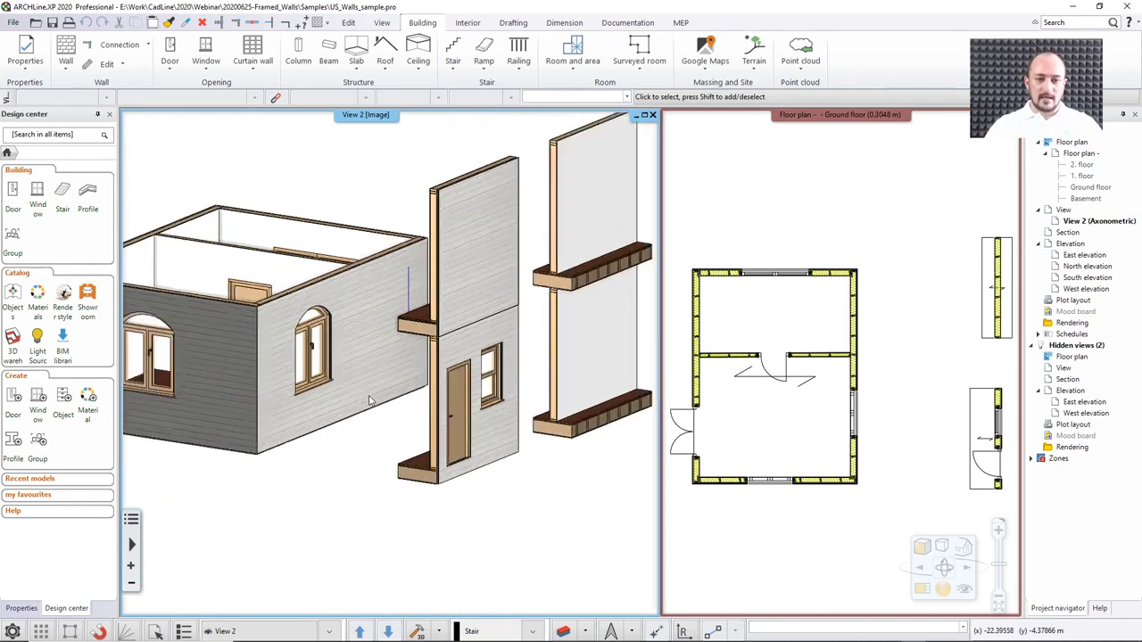
scroll(371, 403, "down", 5)
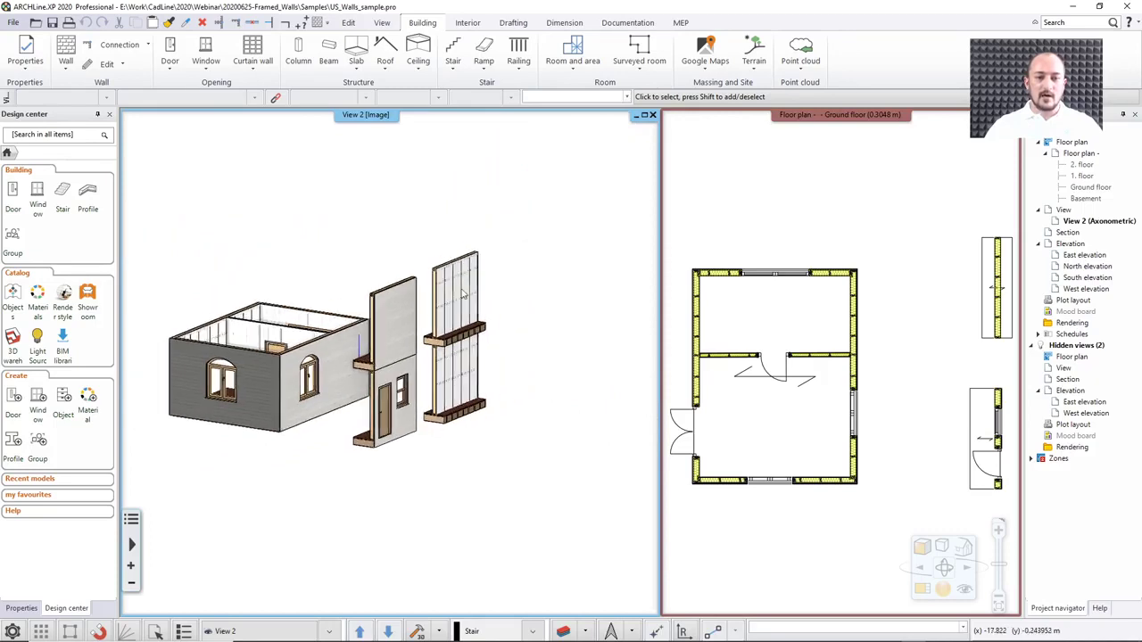
scroll(462, 295, "up", 3)
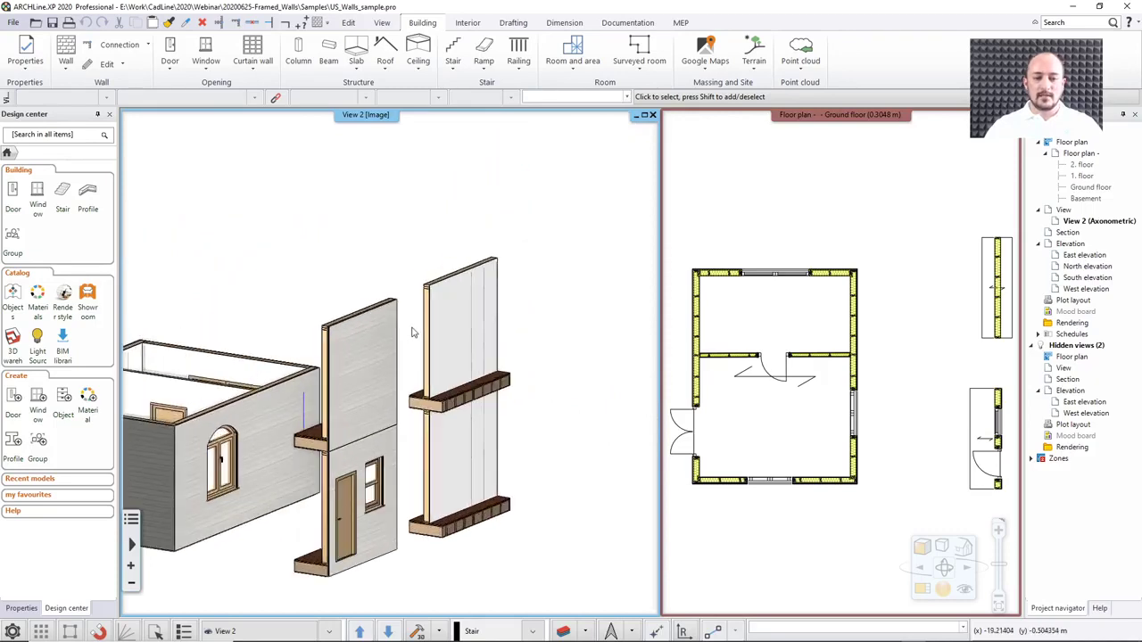
left_click(458, 332)
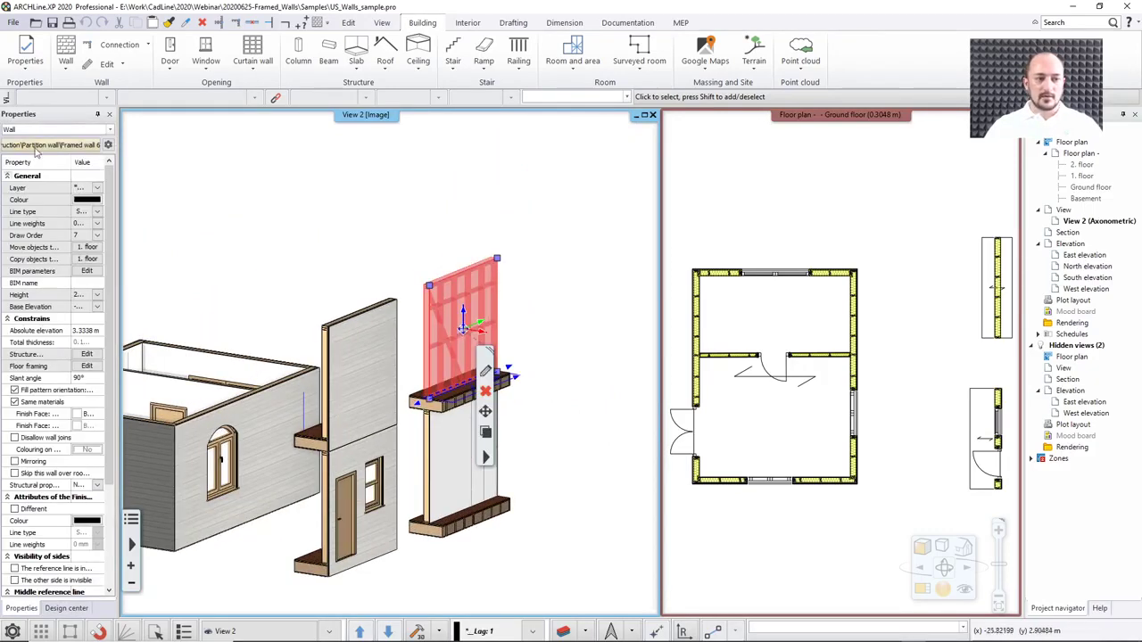
left_click(306, 214)
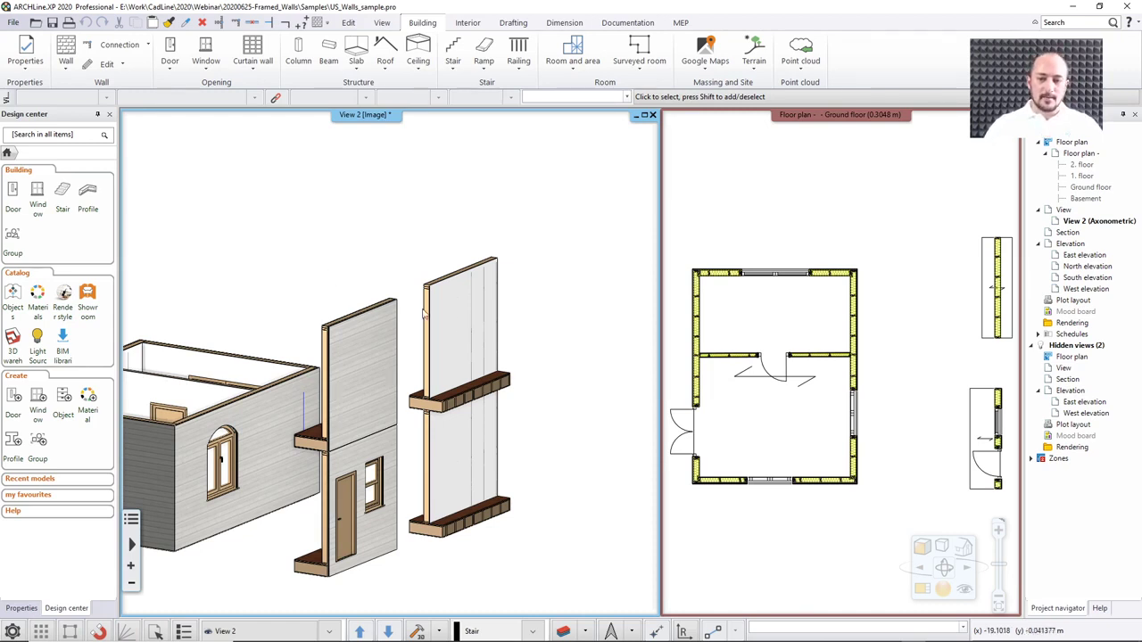
Examine the layer hatching and studs at the upper exterior wall corner in the US_Walls_sample ground floor plan
left_click(747, 327)
scroll(767, 329, "up", 3)
scroll(769, 328, "up", 1)
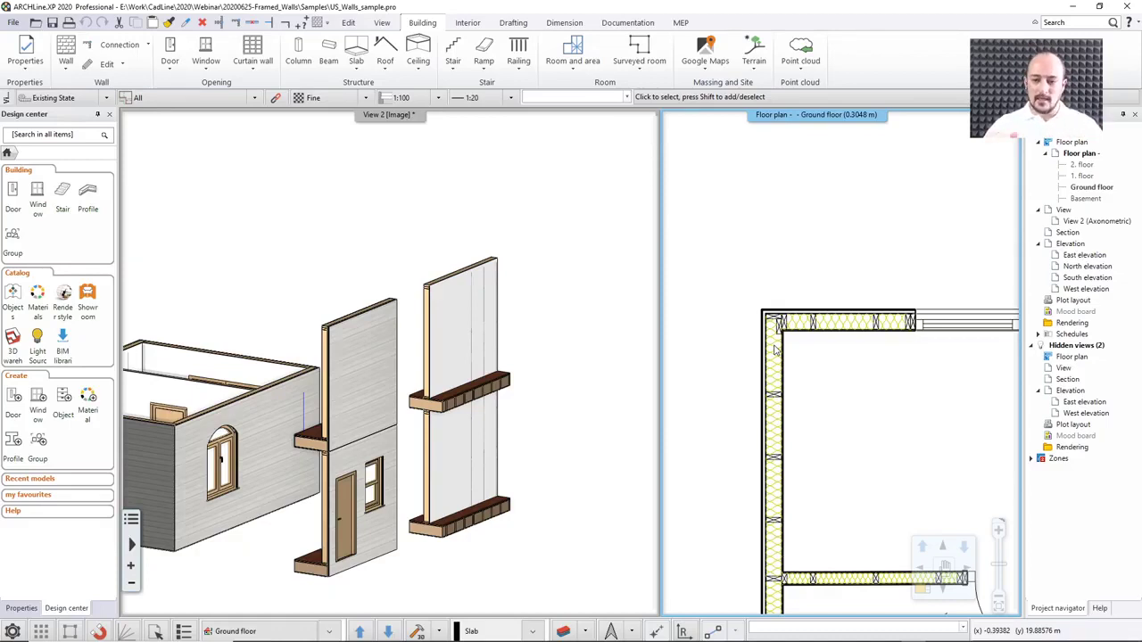
scroll(775, 350, "down", 4)
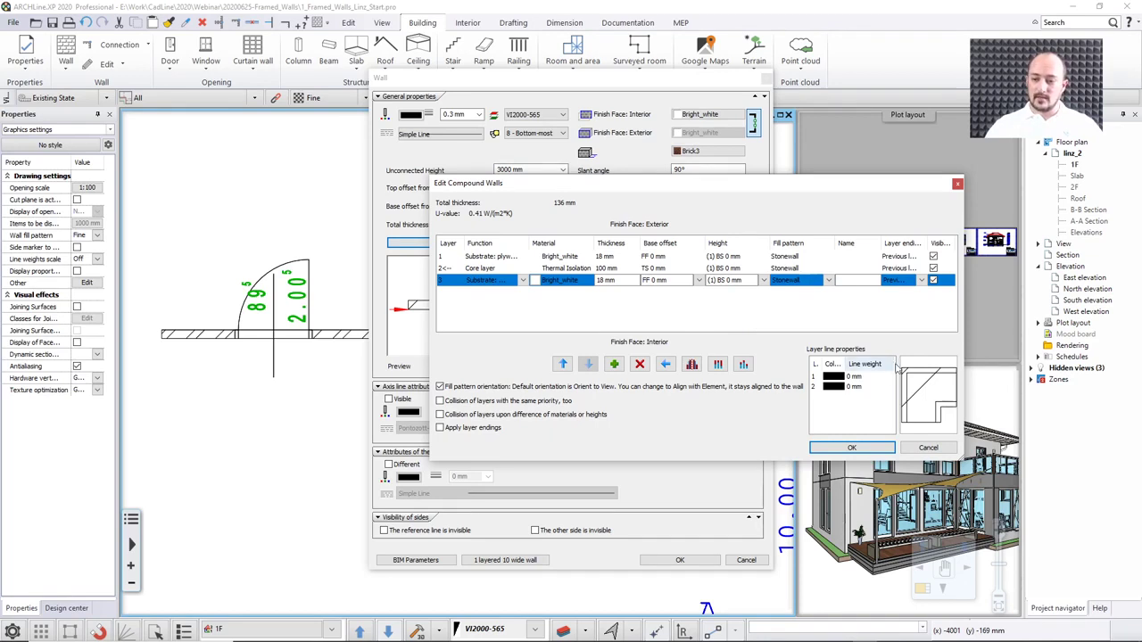
Set the fill pattern of the exterior substrate layer to the Sand hatch
left_click(818, 259)
left_click(828, 257)
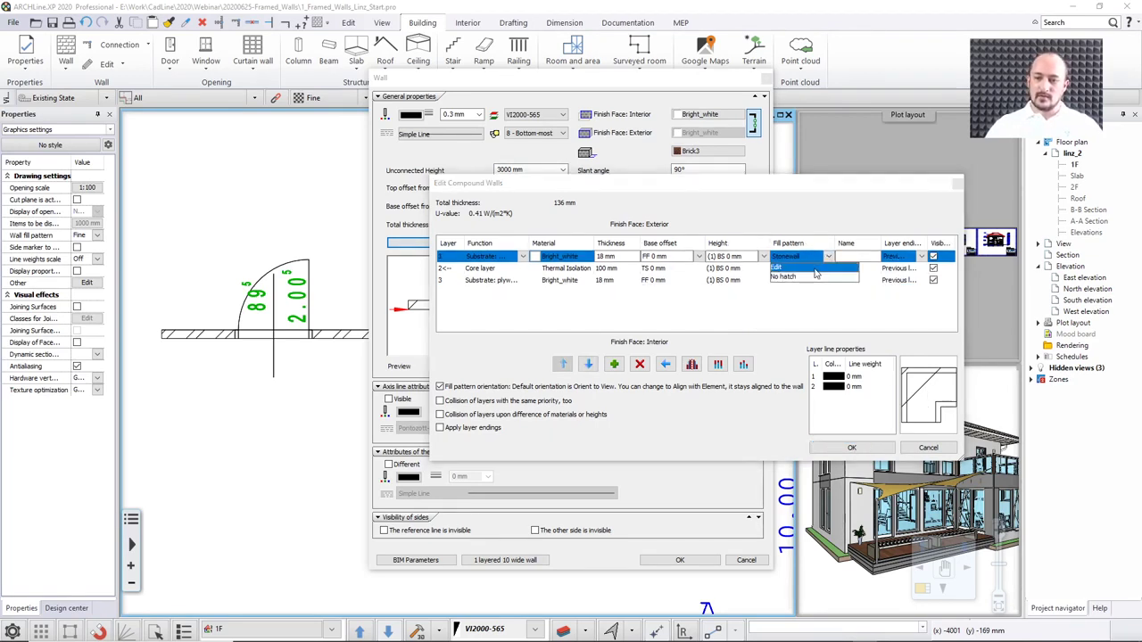
left_click(817, 268)
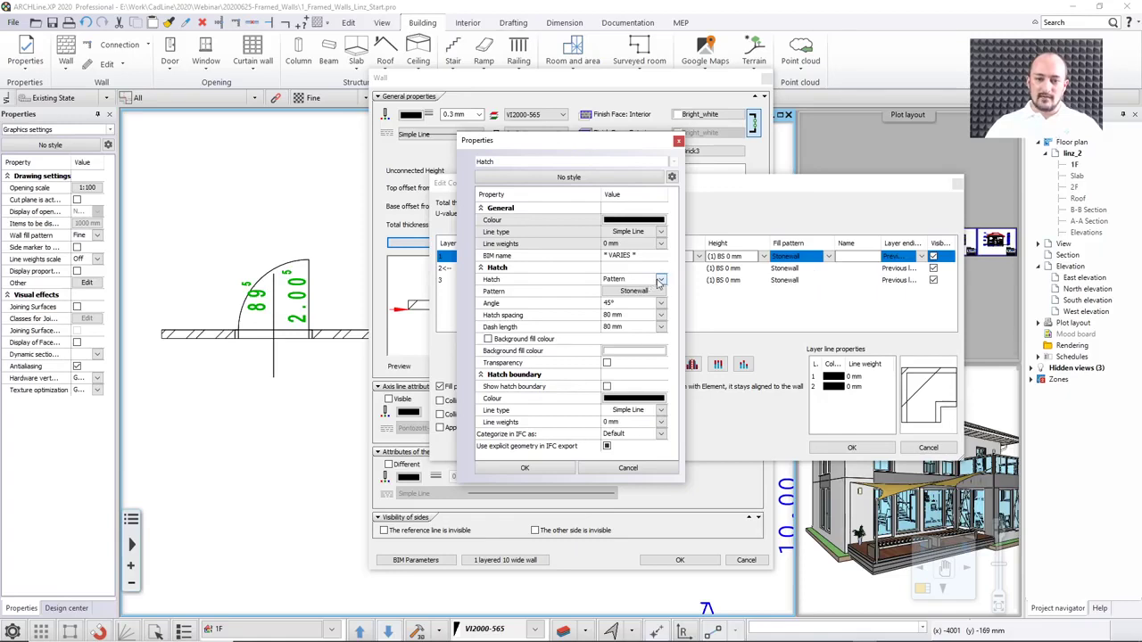
left_click(646, 291)
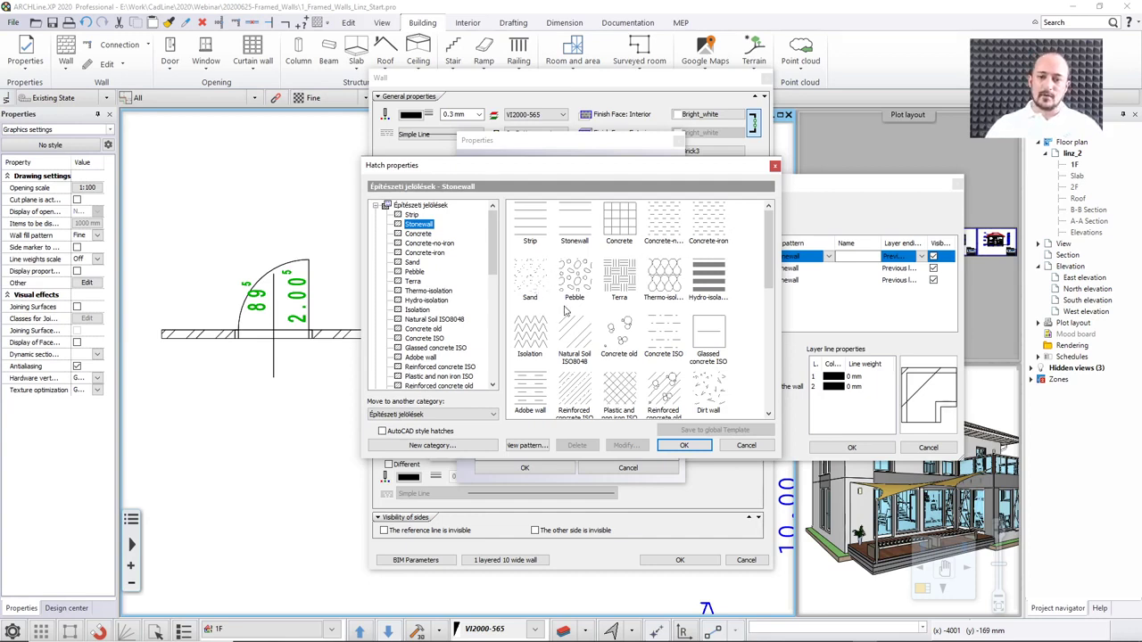
left_click(541, 280)
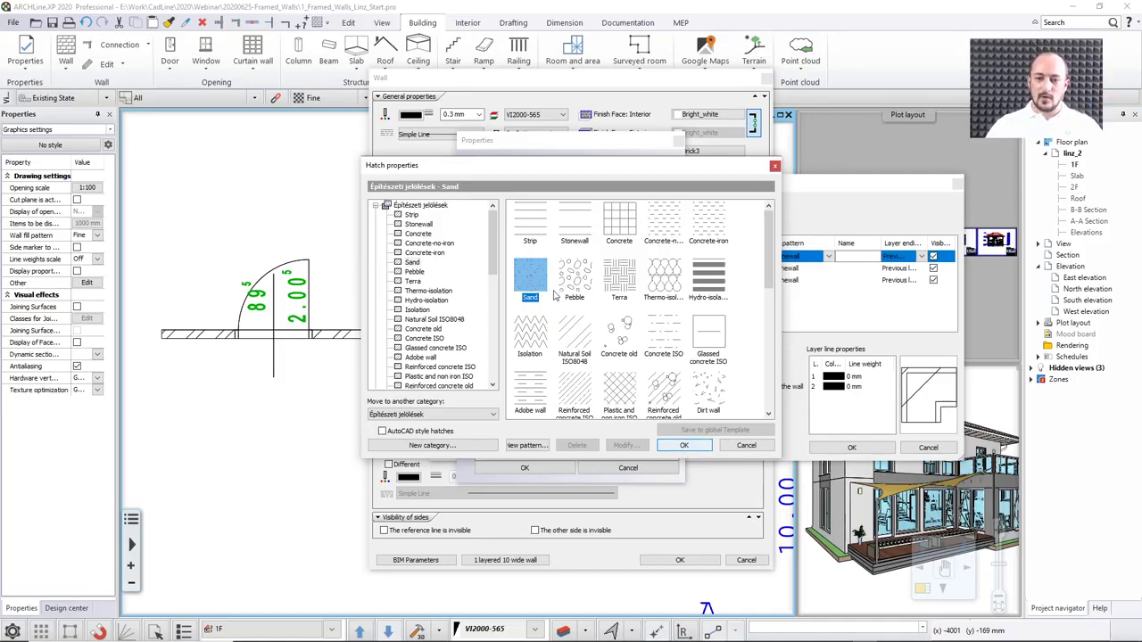
left_click(684, 445)
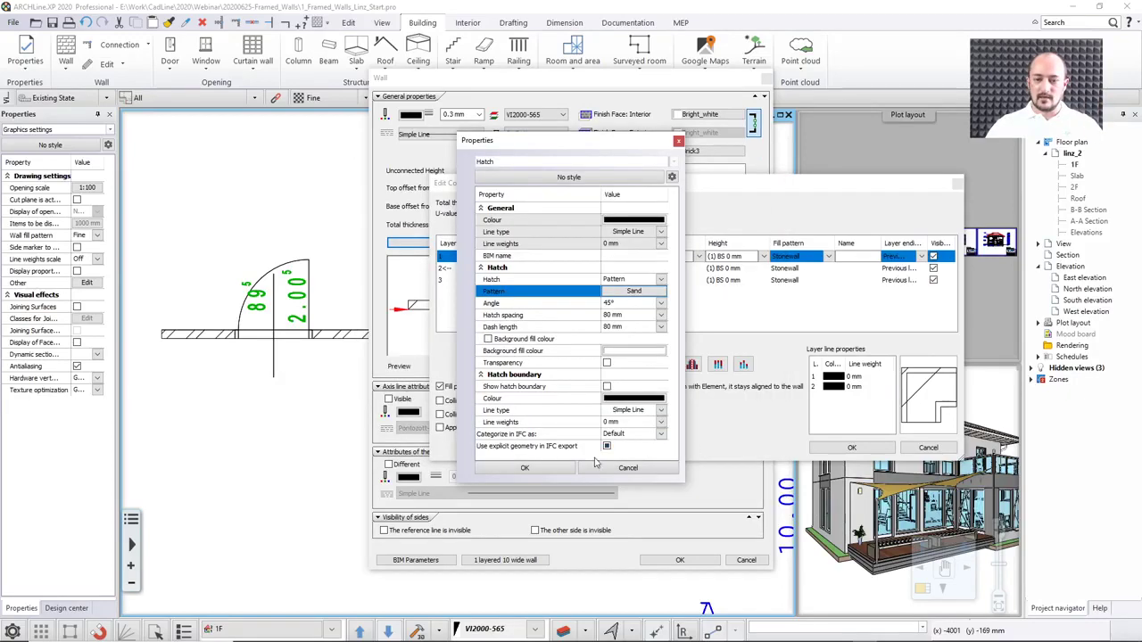
left_click(526, 467)
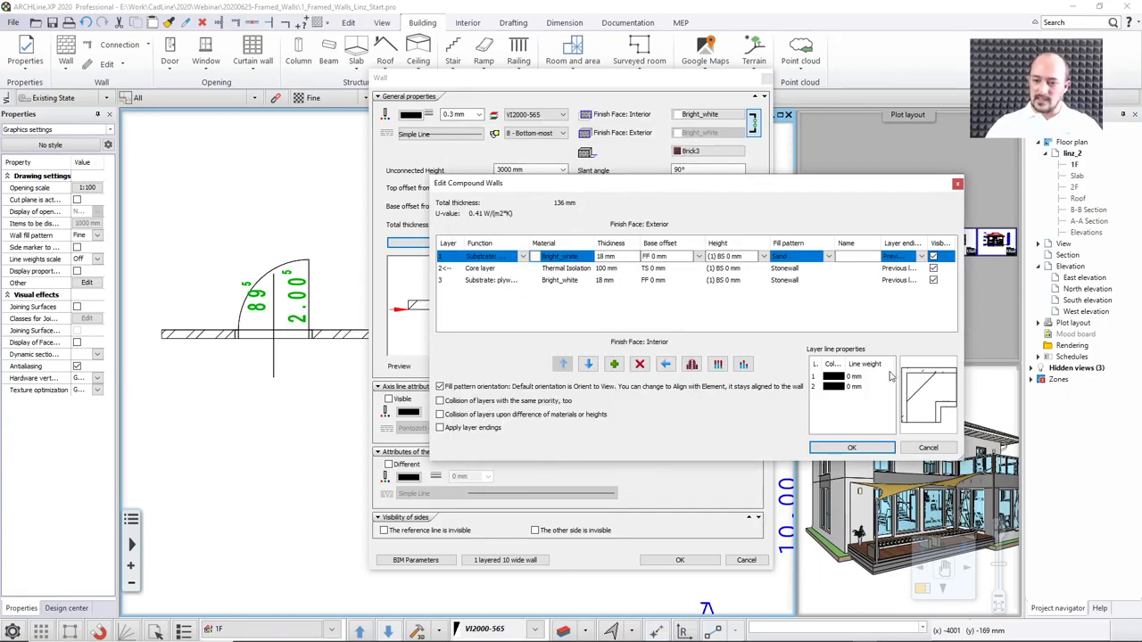
Set the fill pattern of the interior substrate layer to the Sand hatch
left_click(792, 284)
left_click(788, 282)
left_click(789, 300)
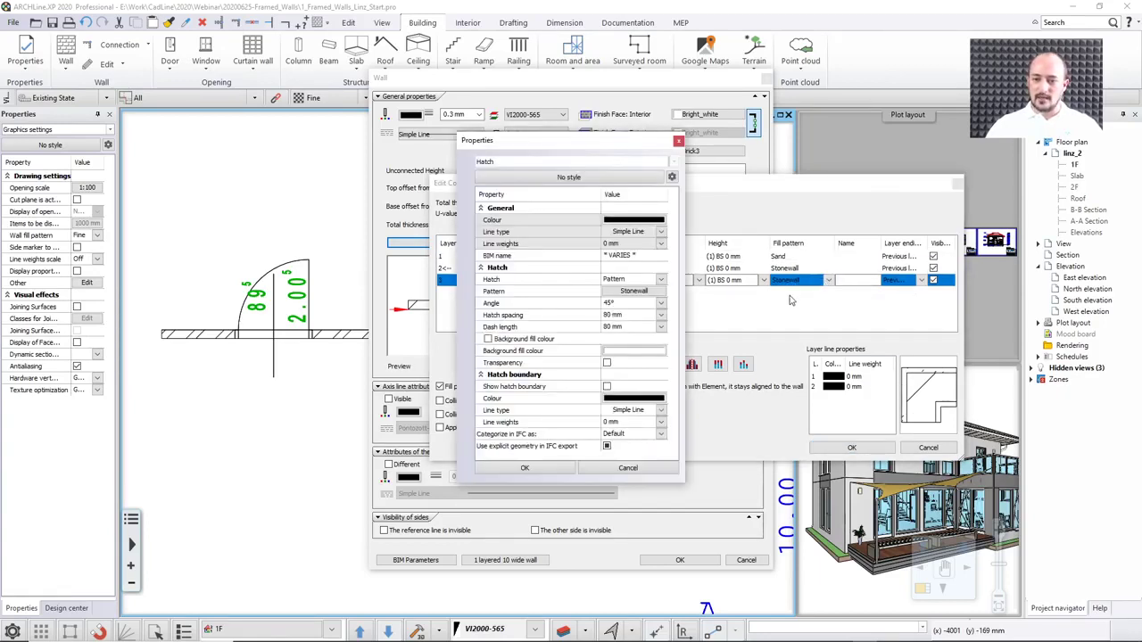
left_click(633, 292)
left_click(528, 279)
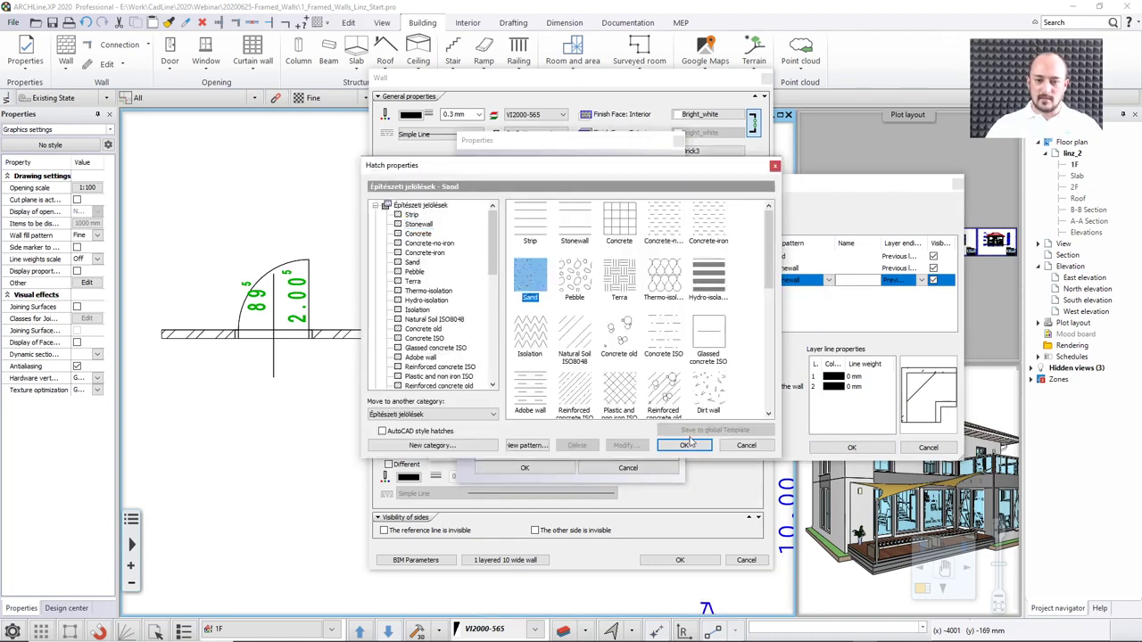
left_click(686, 446)
left_click(526, 467)
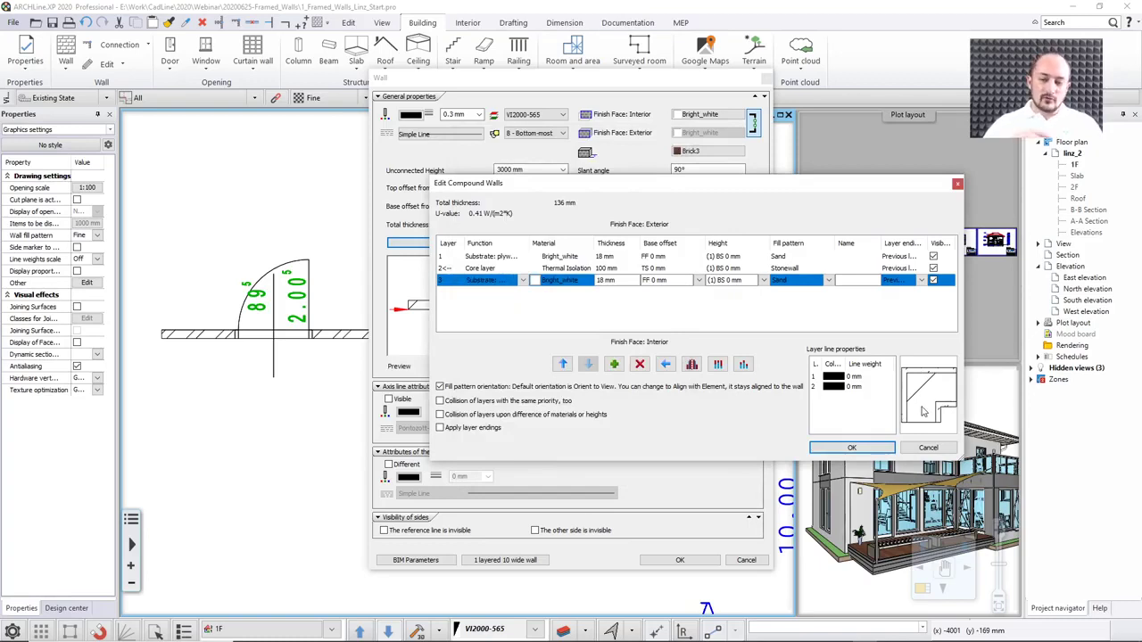
Set the core layer's fill pattern to the Thermo-isolation hatch and apply the compound structure to the test wall
left_click(803, 268)
left_click(828, 268)
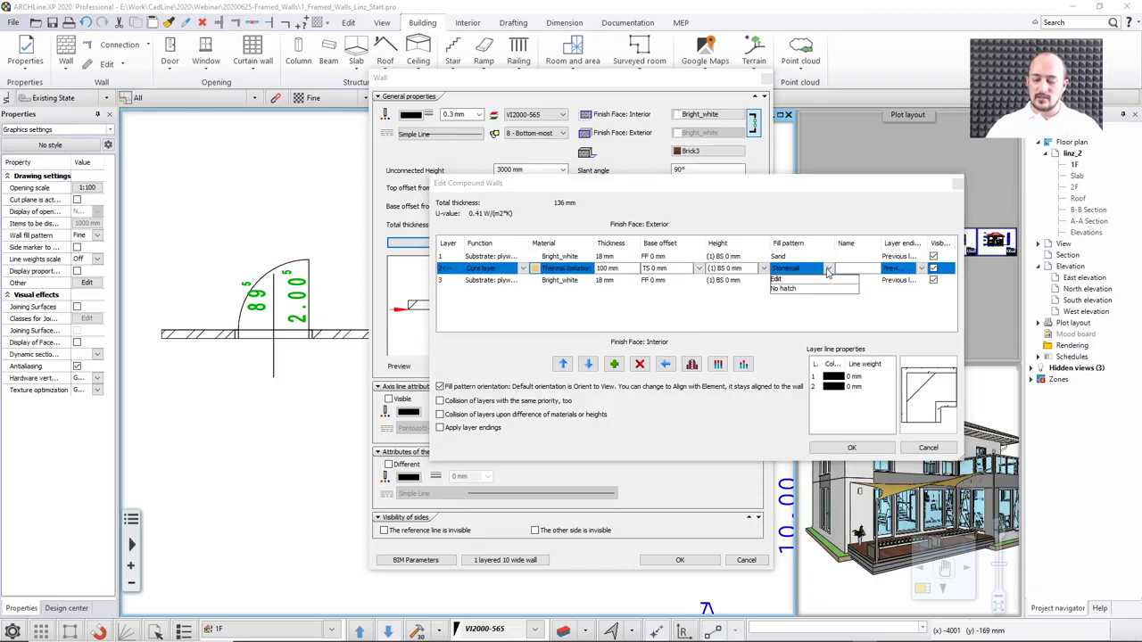
left_click(811, 286)
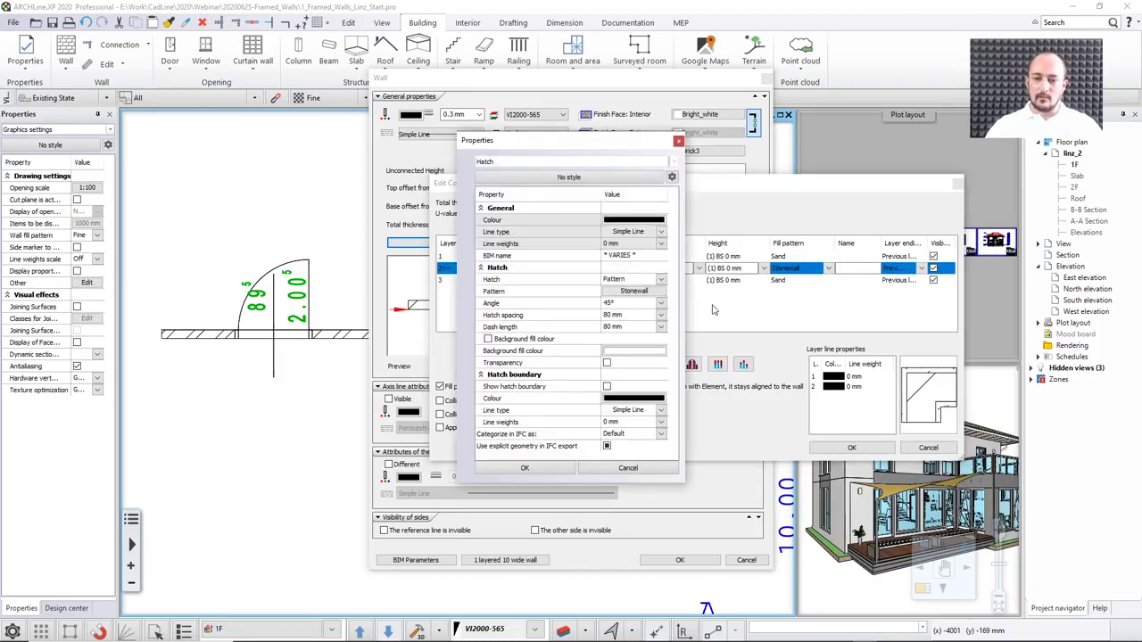
left_click(634, 291)
left_click(665, 280)
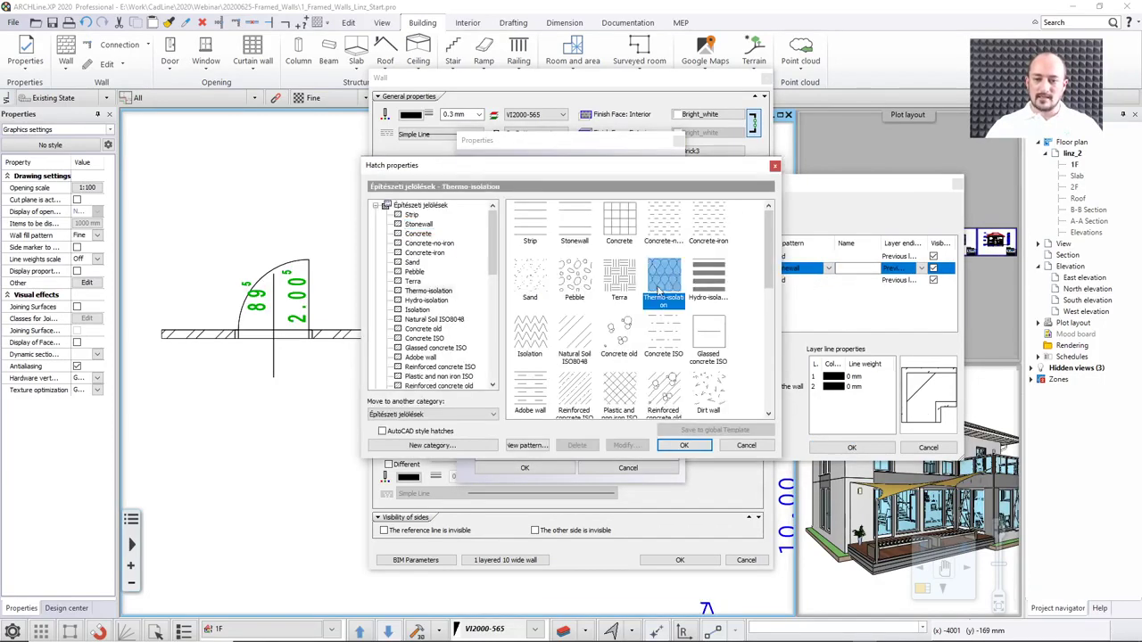
left_click(667, 444)
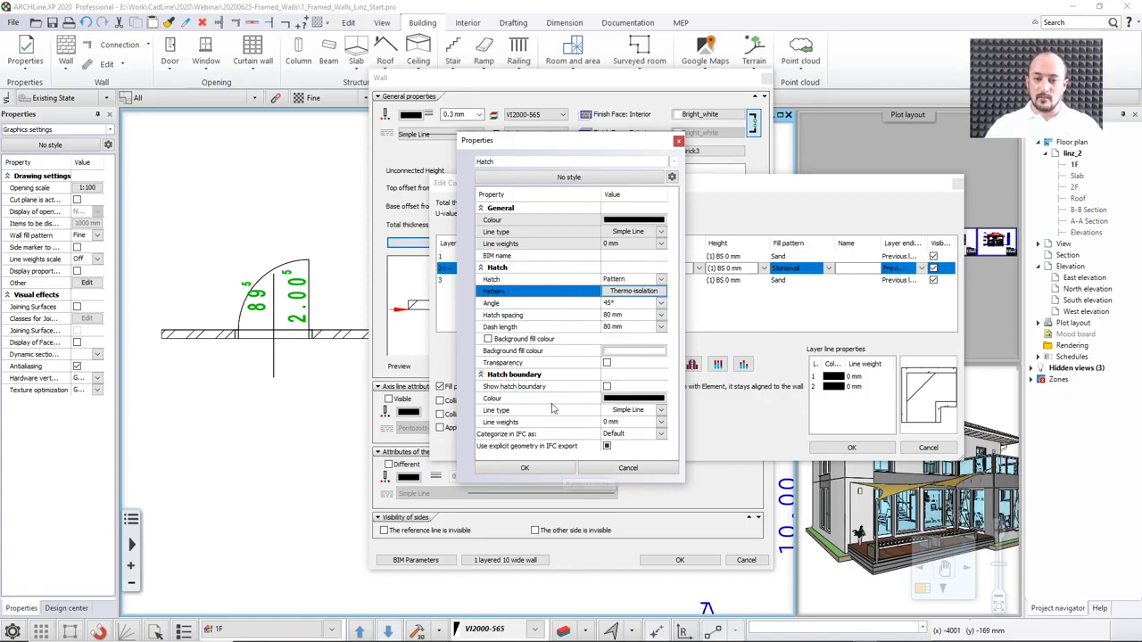
left_click(550, 468)
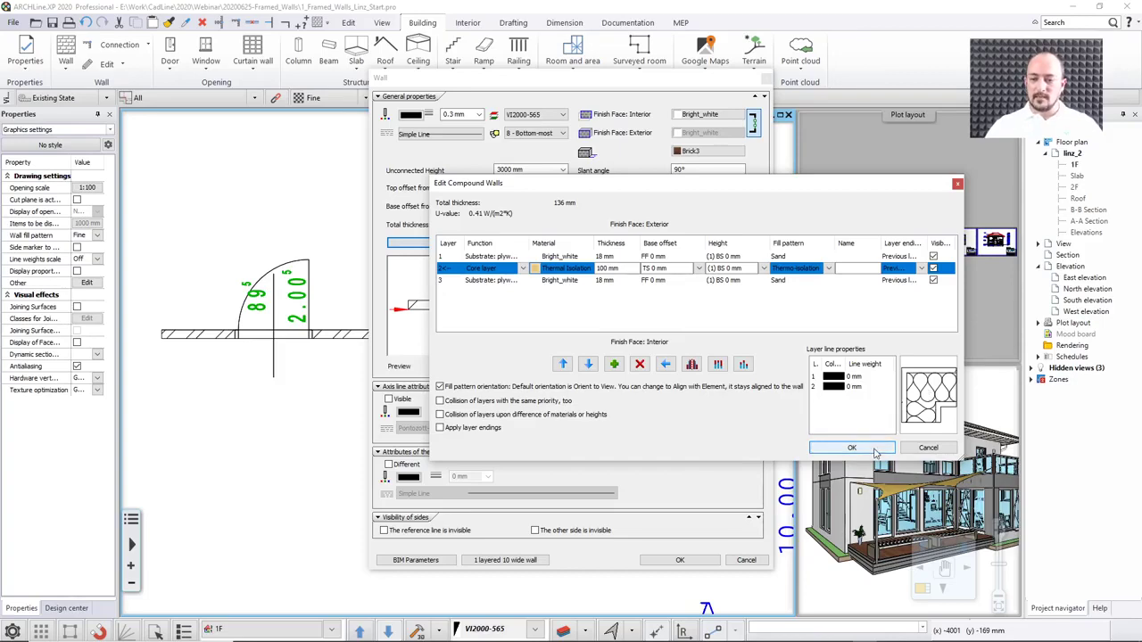
left_click(848, 448)
left_click(676, 560)
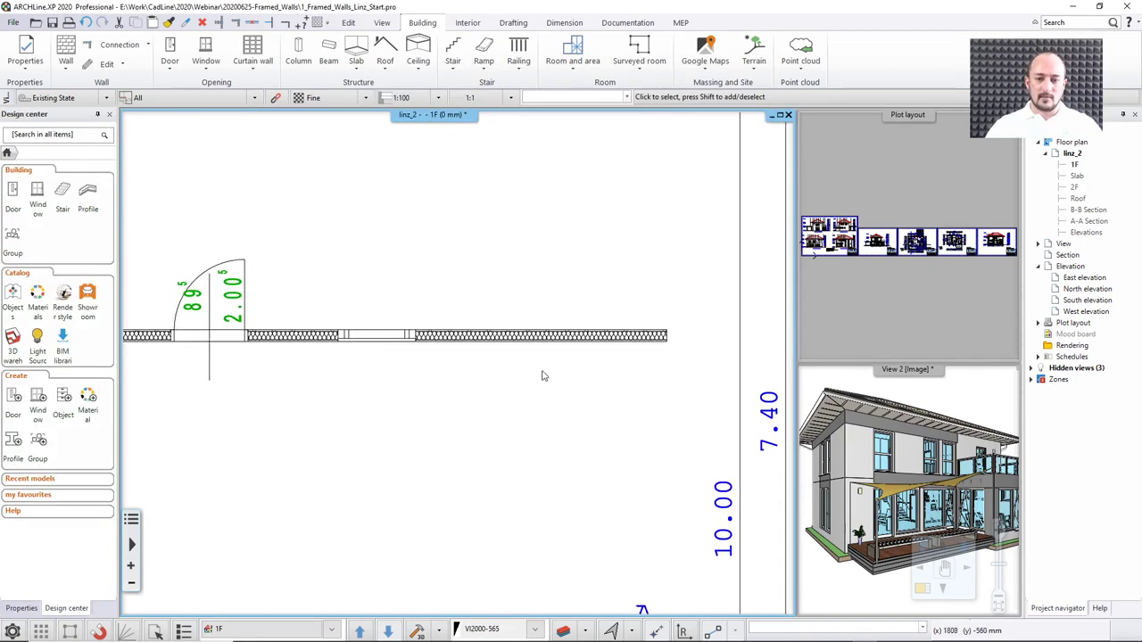
Examine the compound layer structure of the short interior wall below the Office desk, leaving it without changes
scroll(431, 366, "down", 2)
scroll(431, 366, "up", 5)
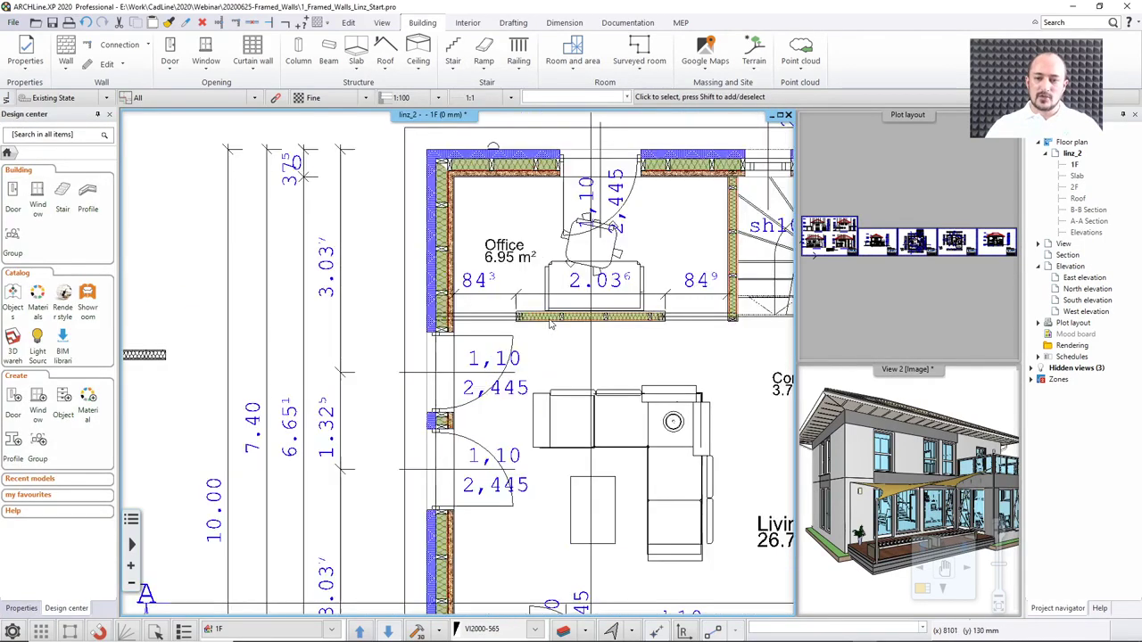
left_click(529, 327)
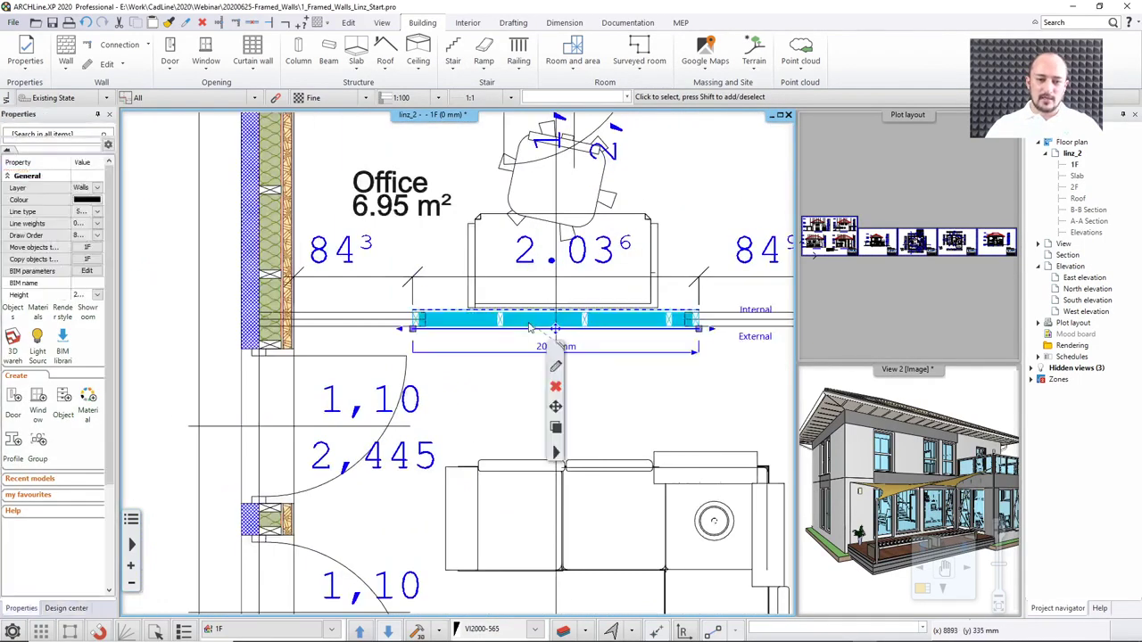
left_click(555, 366)
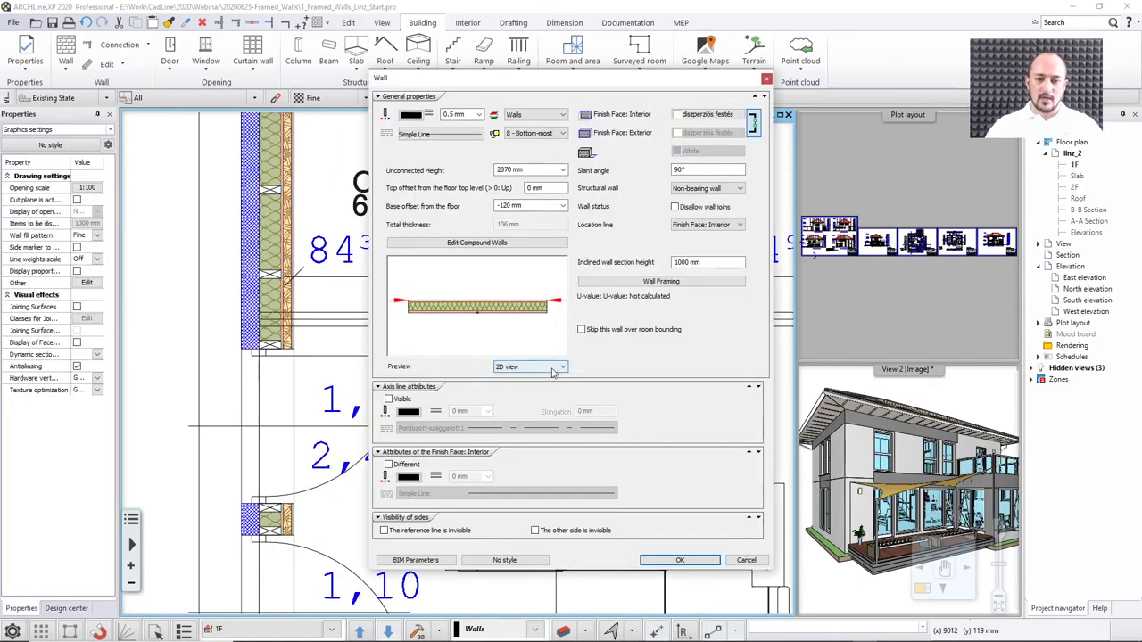
left_click(510, 243)
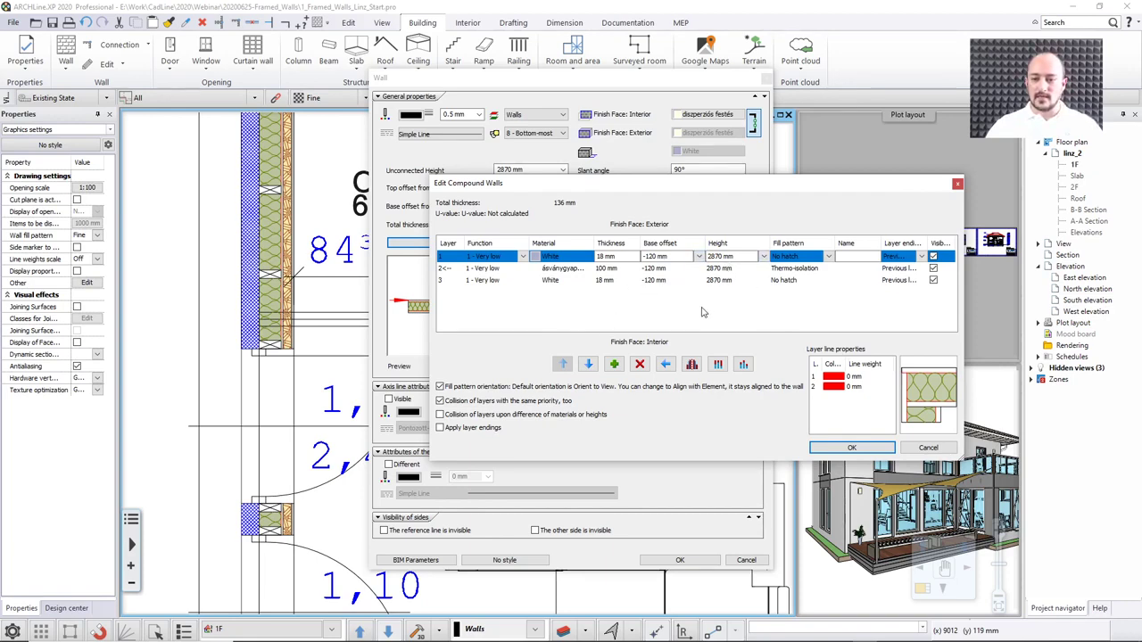
left_click(905, 447)
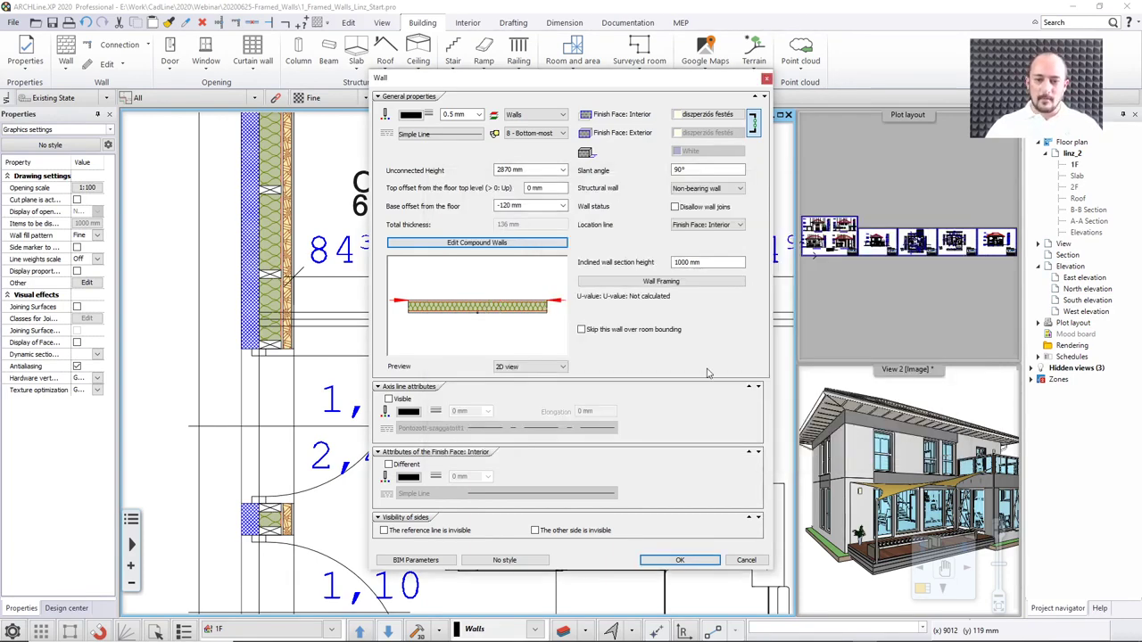
Try the Core layer function on the Office wall's 100 mm Thermo-isolation layer, and discard the edits to the wall
left_click(540, 242)
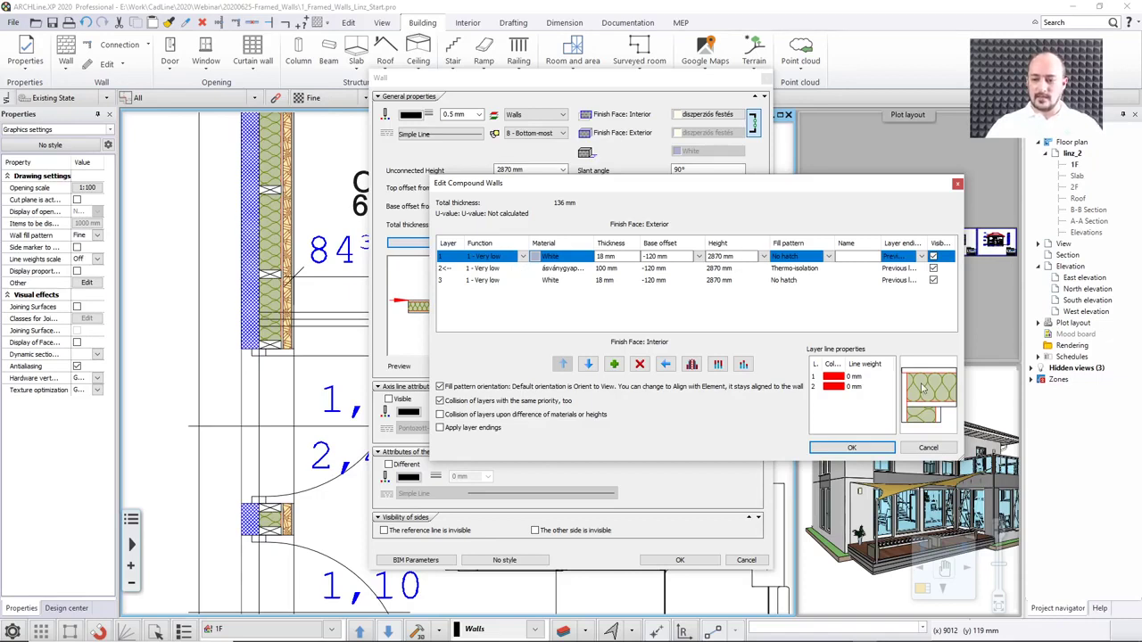
left_click(513, 270)
left_click(523, 268)
left_click(504, 288)
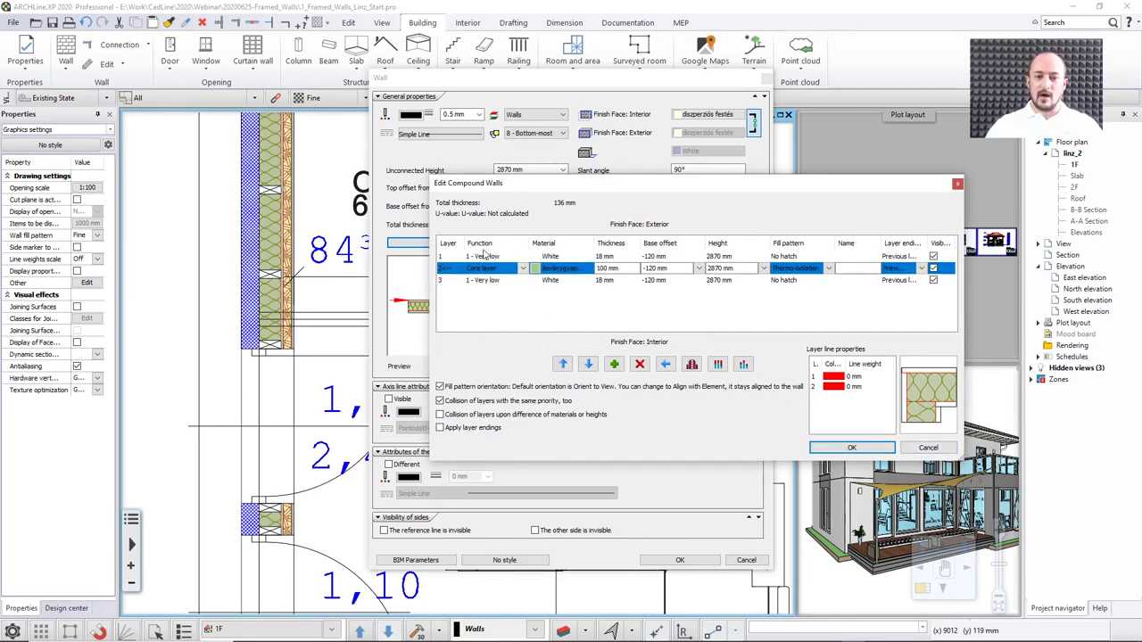
left_click(928, 447)
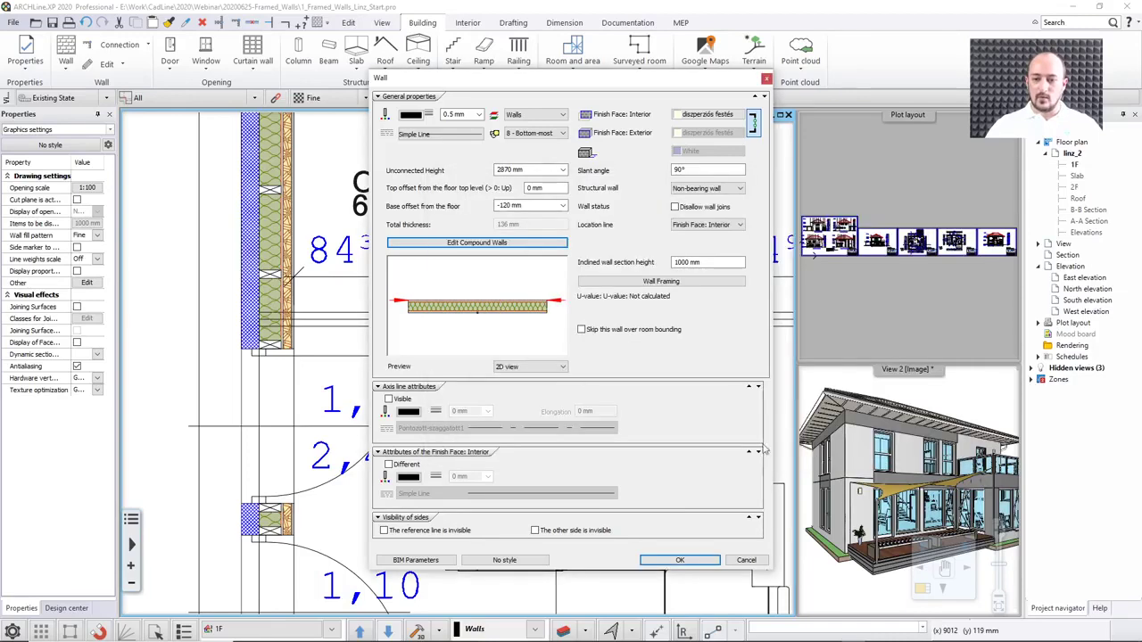
left_click(745, 559)
Bring the test wall with its door and window into sight in both the 1F floor plan and the 3D view
scroll(586, 375, "left", 8)
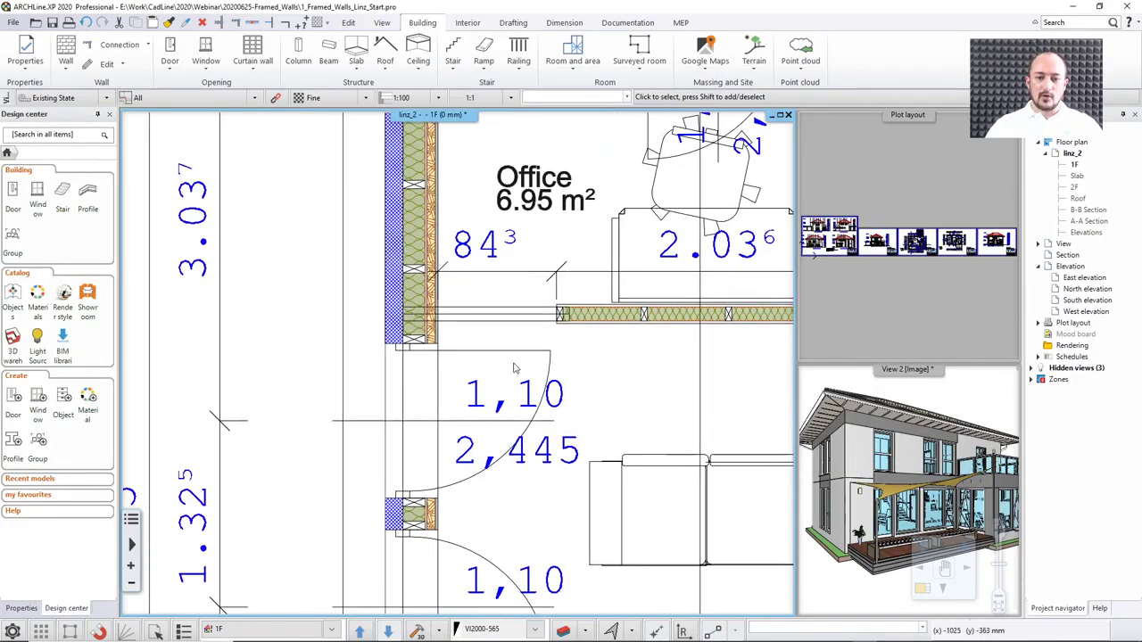
scroll(401, 343, "left", 5)
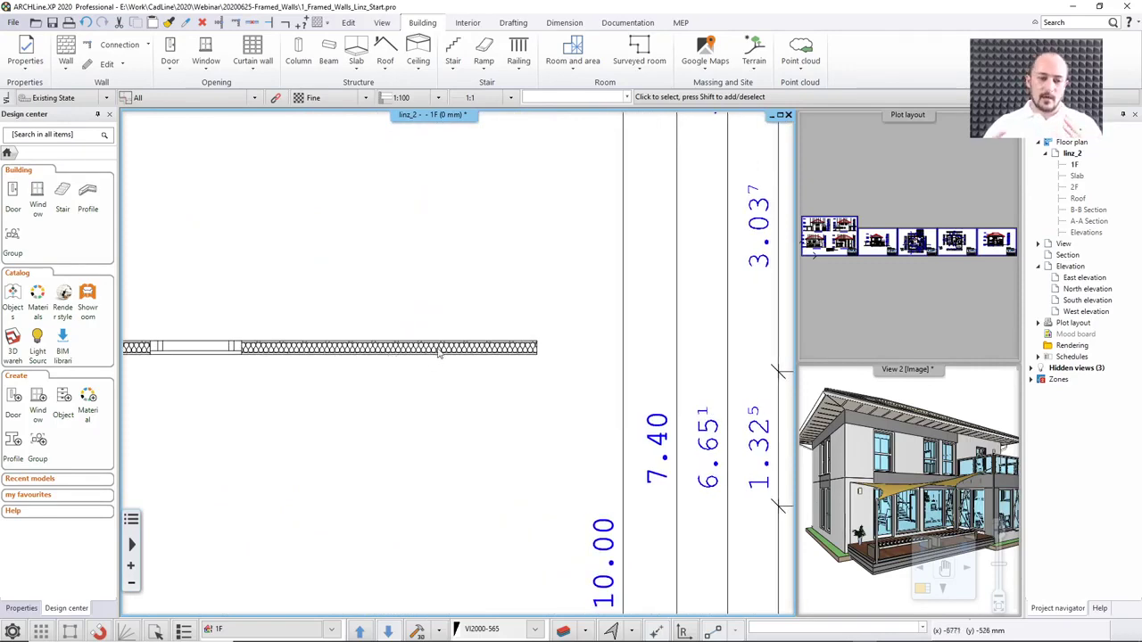
scroll(481, 352, "left", 2)
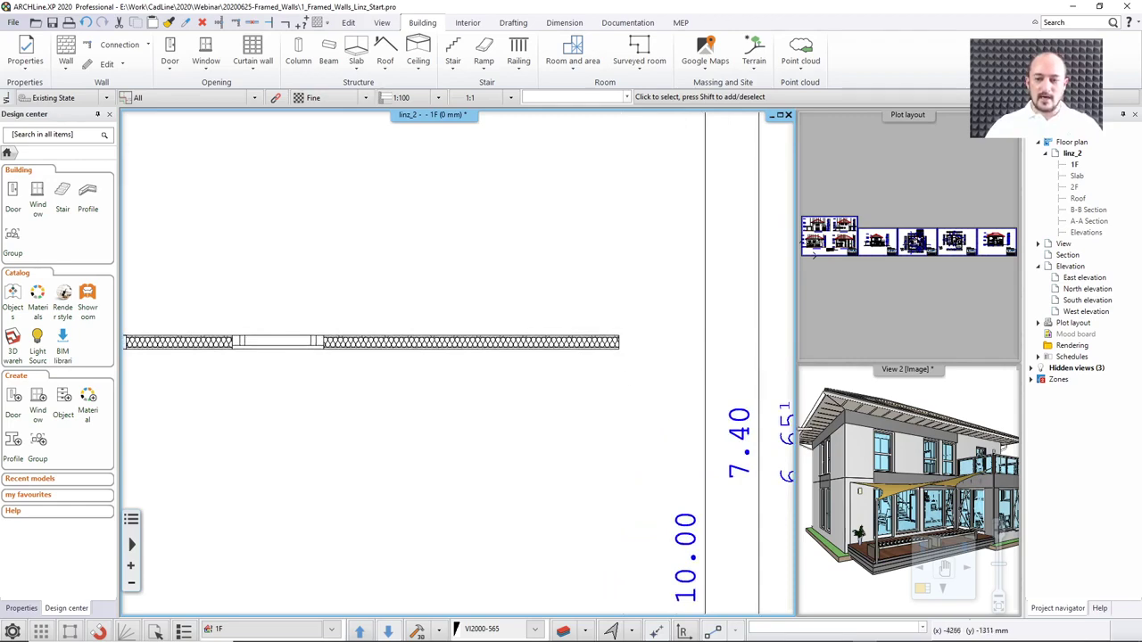
left_click(864, 442)
left_click_drag(863, 441, 868, 506)
left_click(525, 413)
scroll(525, 413, "down", 5)
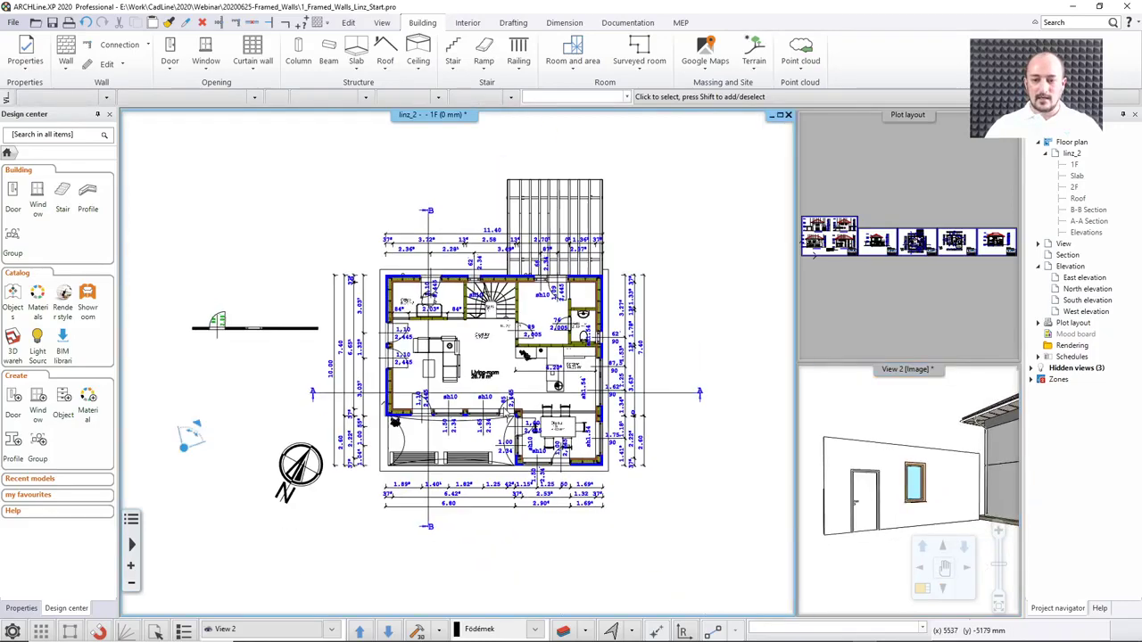
scroll(463, 352, "up", 10)
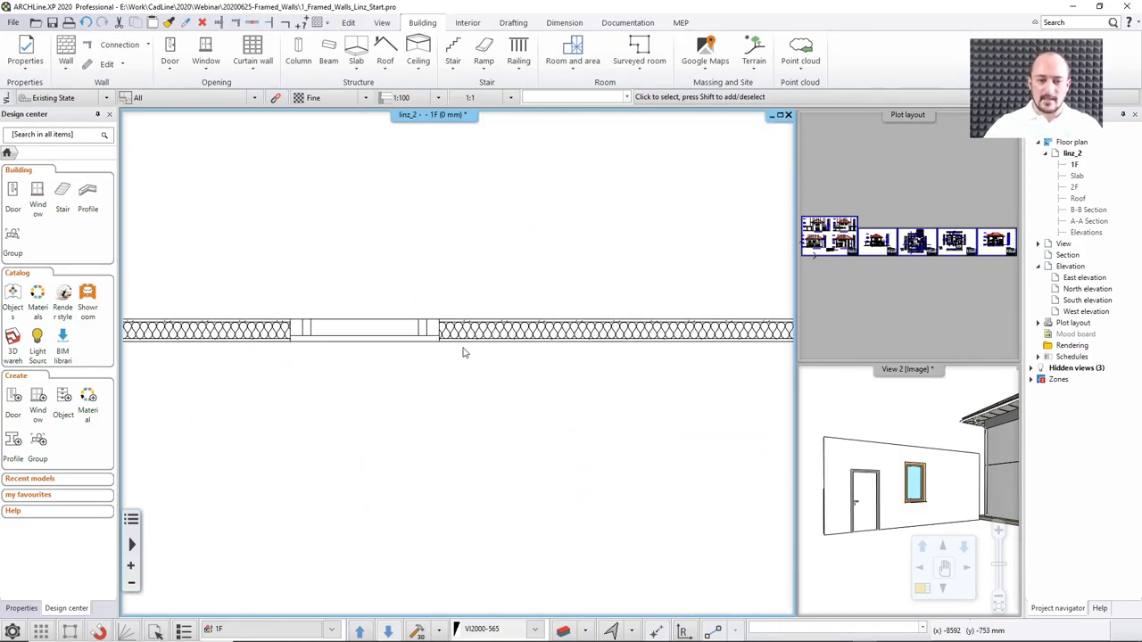
Select the test wall and open its Wall Framing settings from the wall properties
left_click(848, 468)
left_click(849, 468)
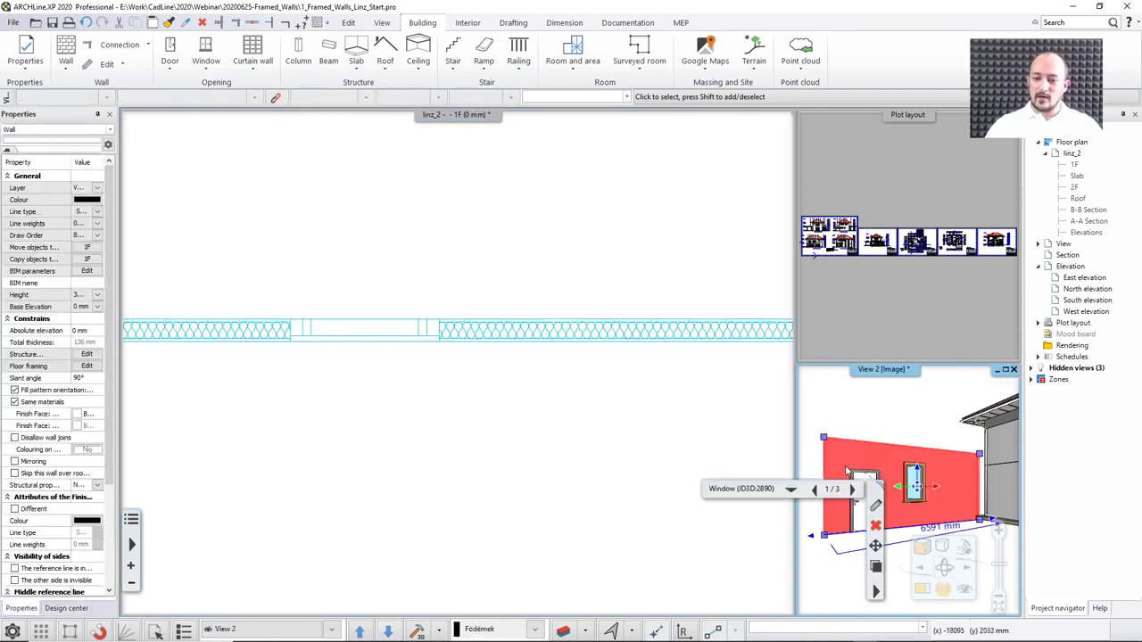
left_click(589, 420)
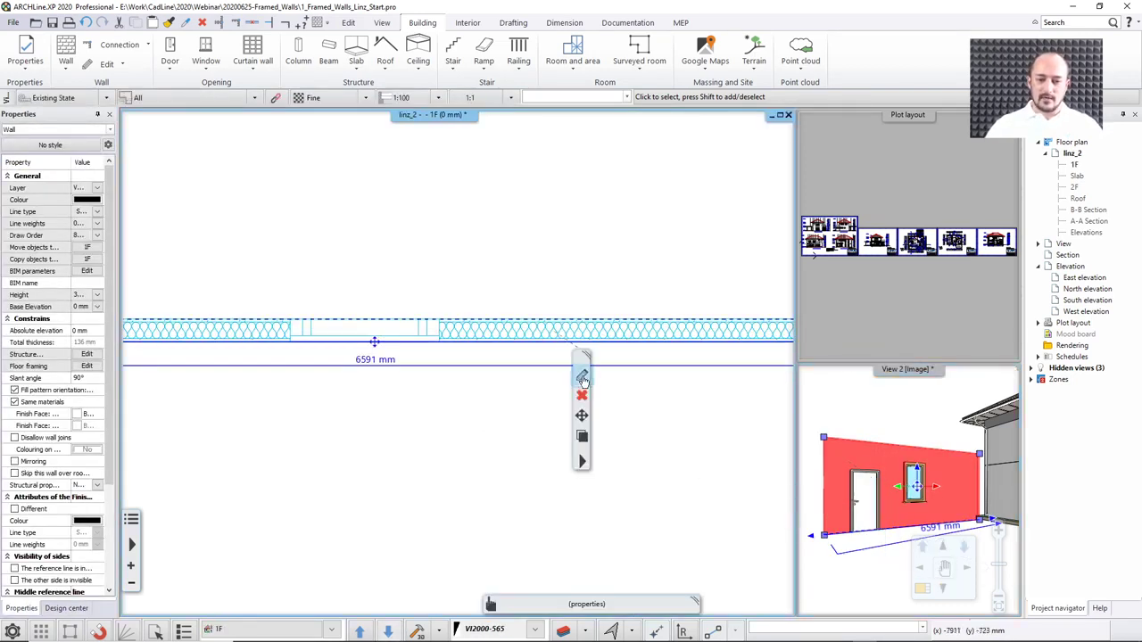
left_click(581, 379)
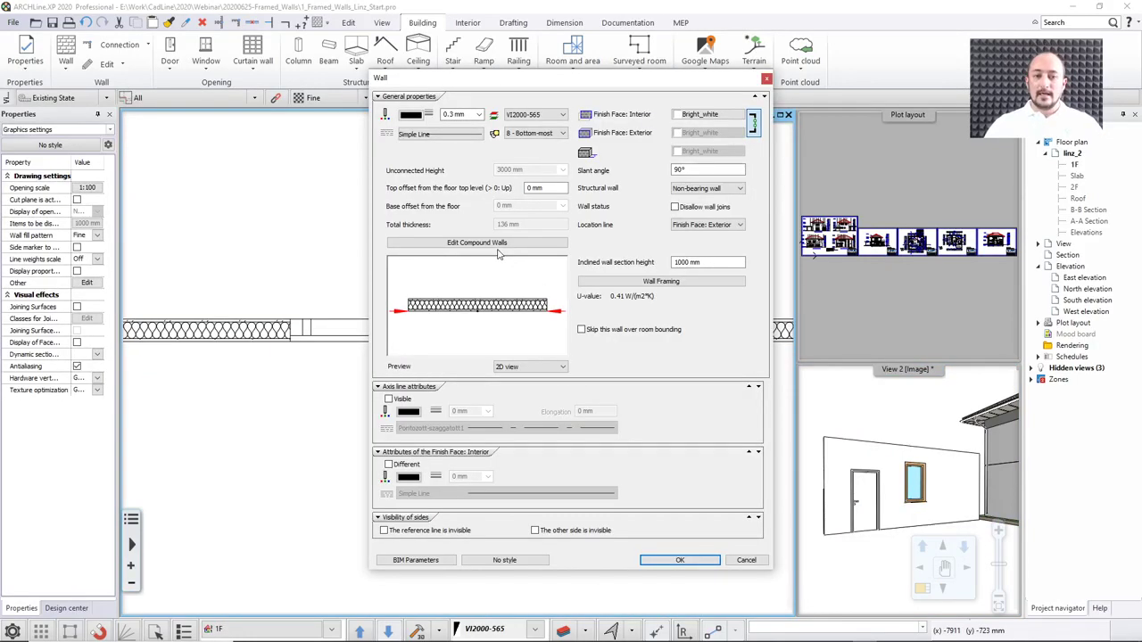
left_click(646, 285)
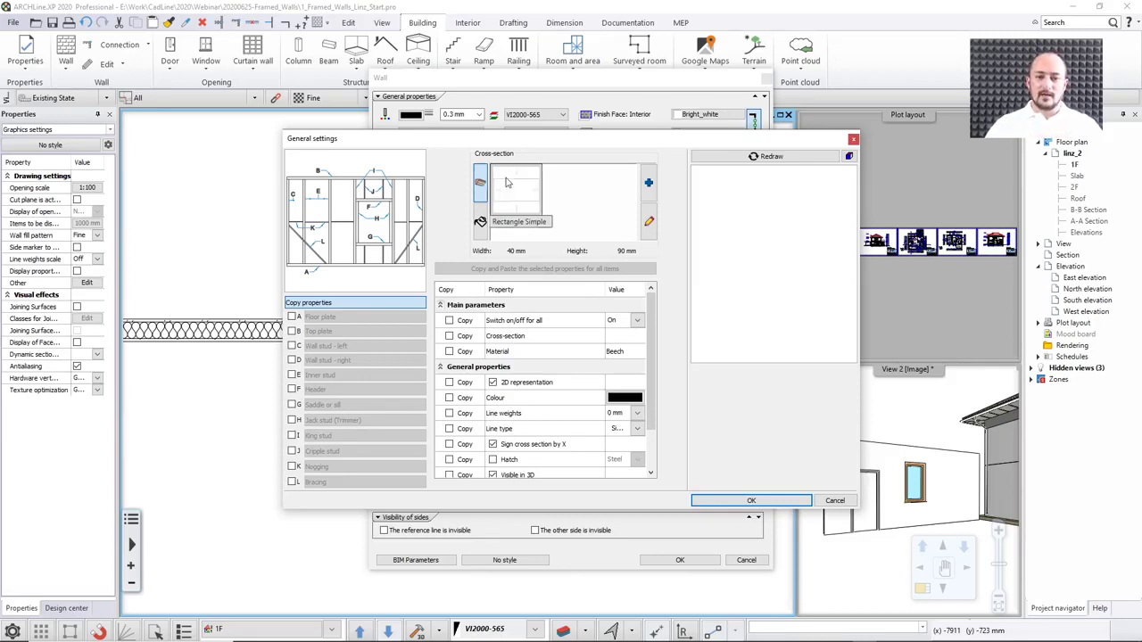
Browse the Default profiles of the General category for framing cross-sections and leave the library without choosing one
left_click(650, 182)
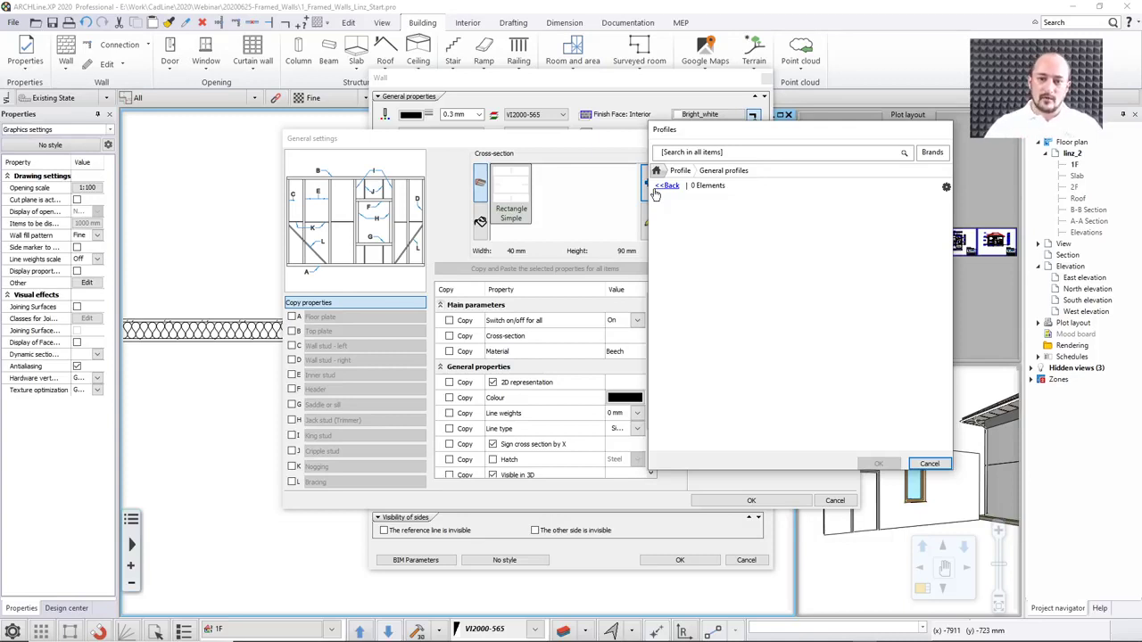
left_click(667, 185)
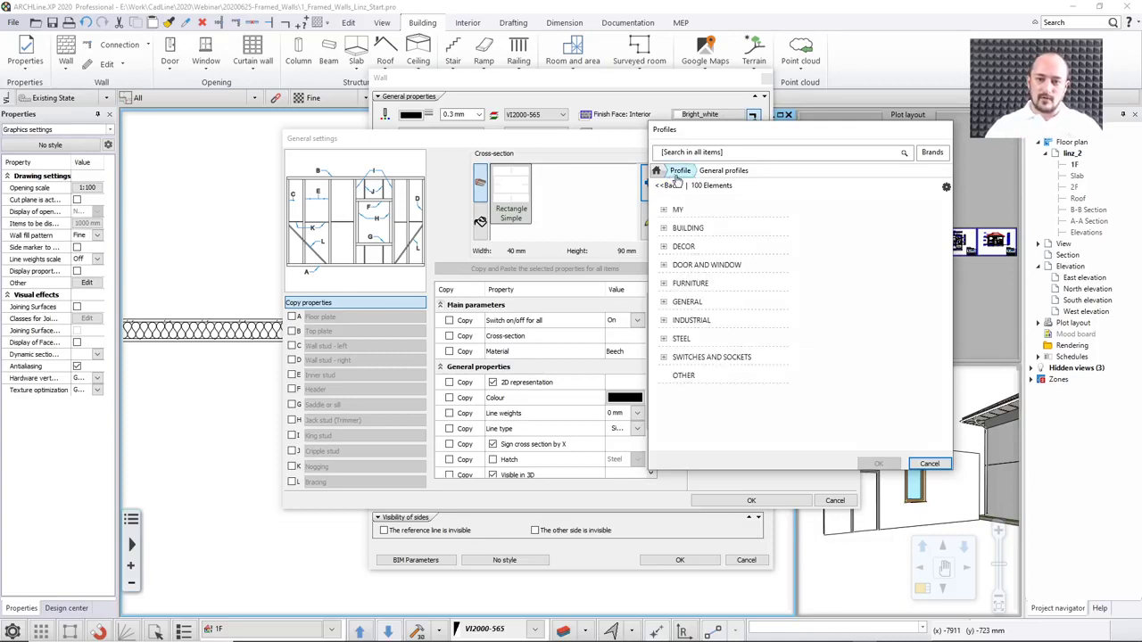
left_click(686, 301)
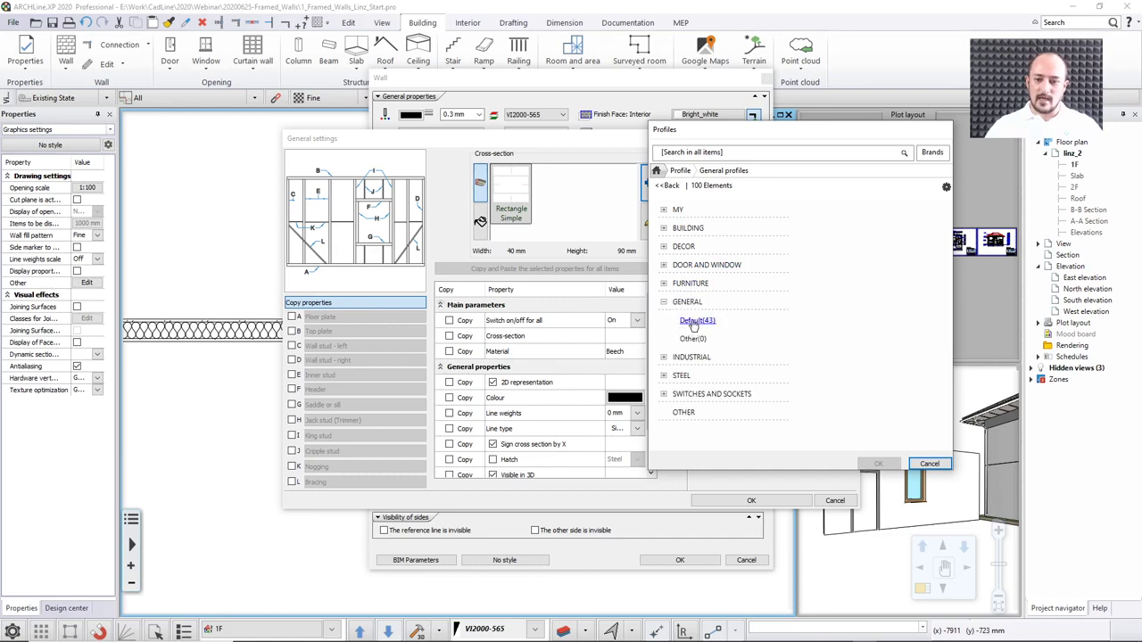
left_click(695, 321)
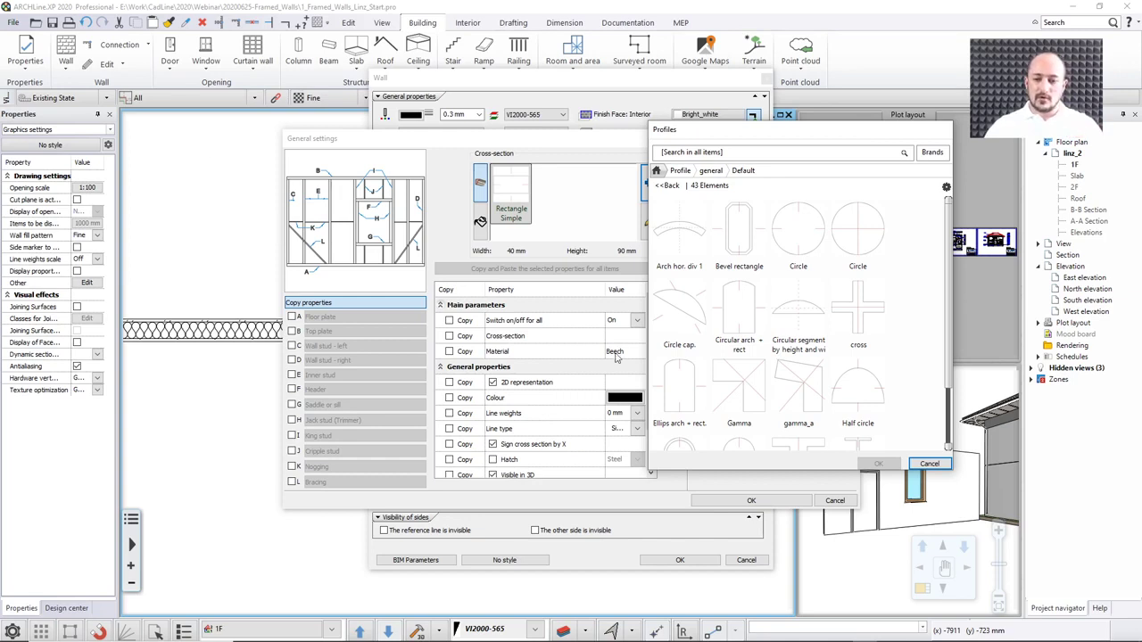
left_click(928, 464)
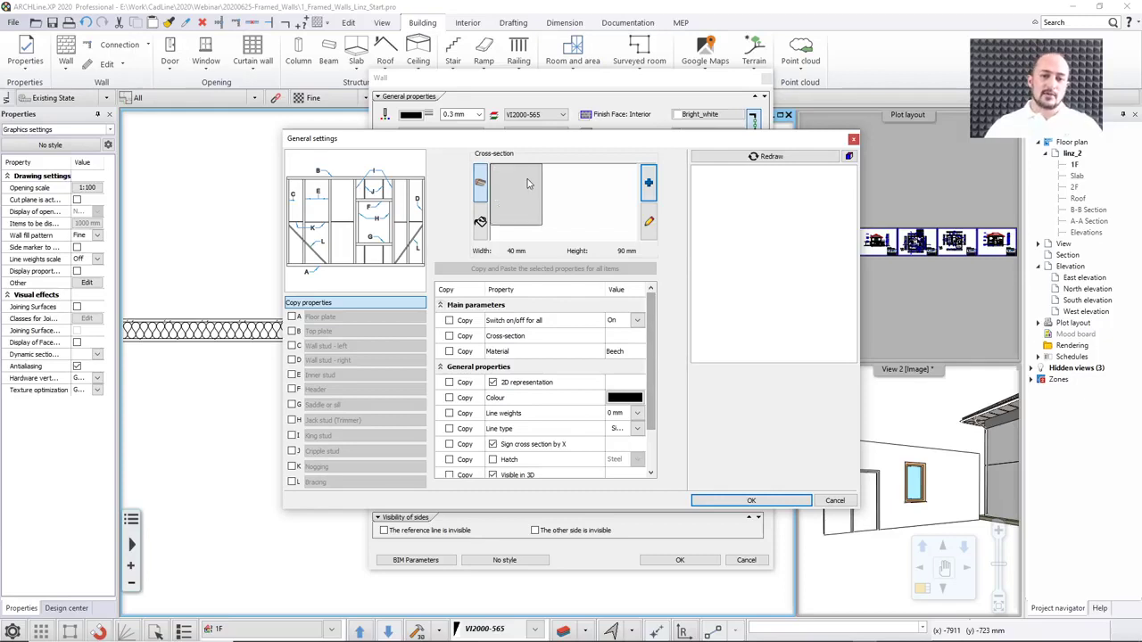
Compare the available framing materials with the Rectangle Simple cross-section in the general framing settings
left_click(480, 222)
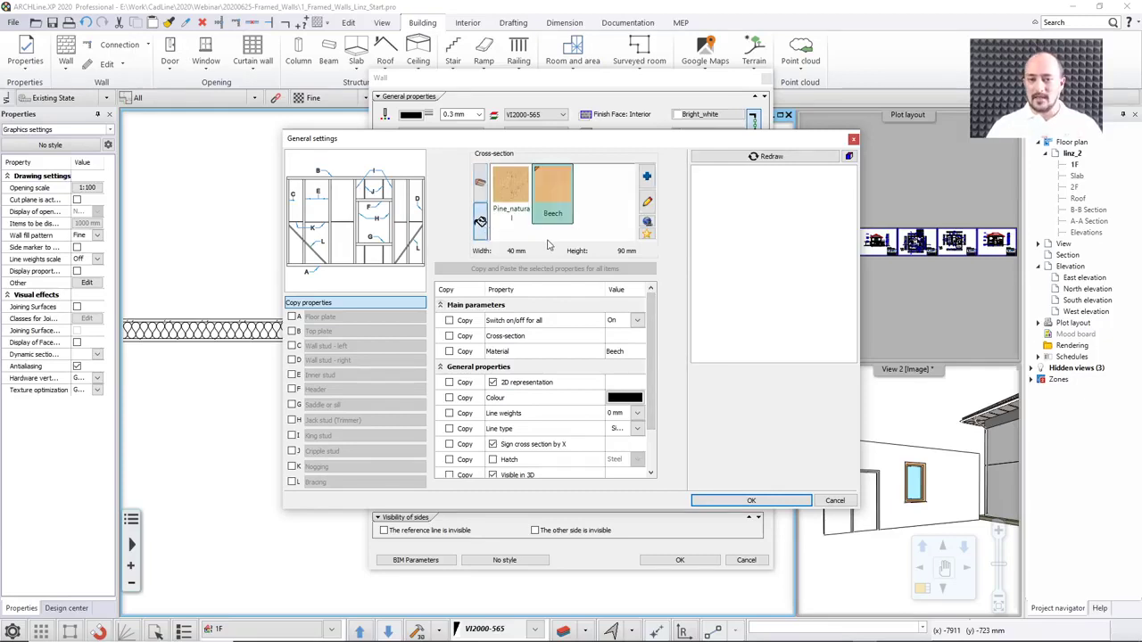
left_click(480, 184)
left_click(480, 222)
left_click(480, 183)
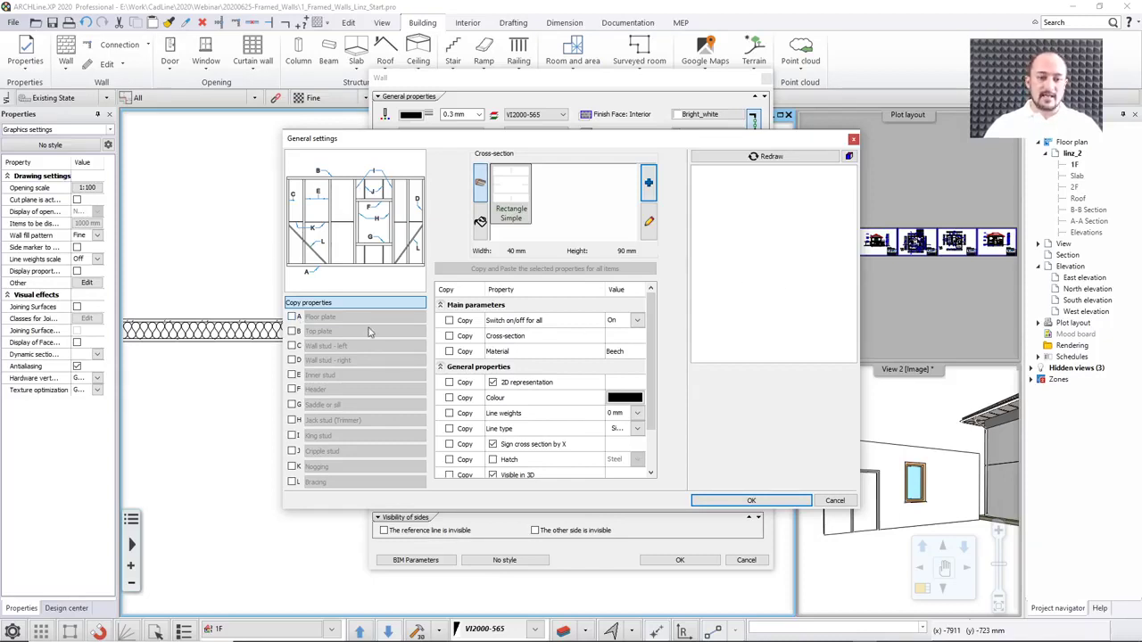
Enable the floor plate in the test wall's framing and open its own settings with the Rectangle Simple cross-section
left_click(293, 317)
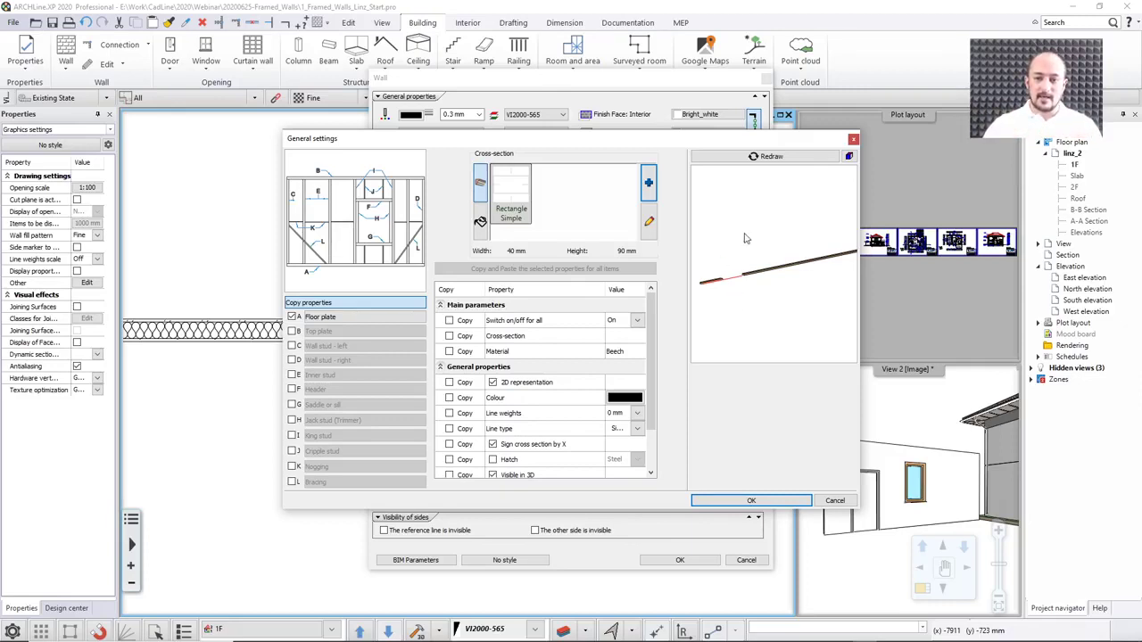
left_click(383, 317)
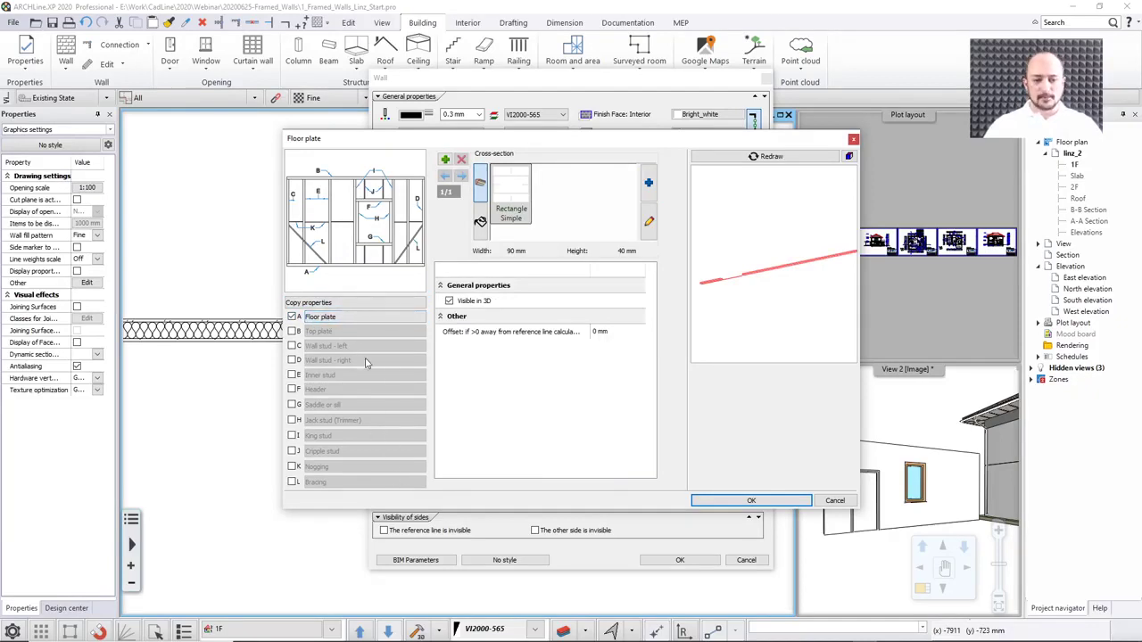
left_click(359, 318)
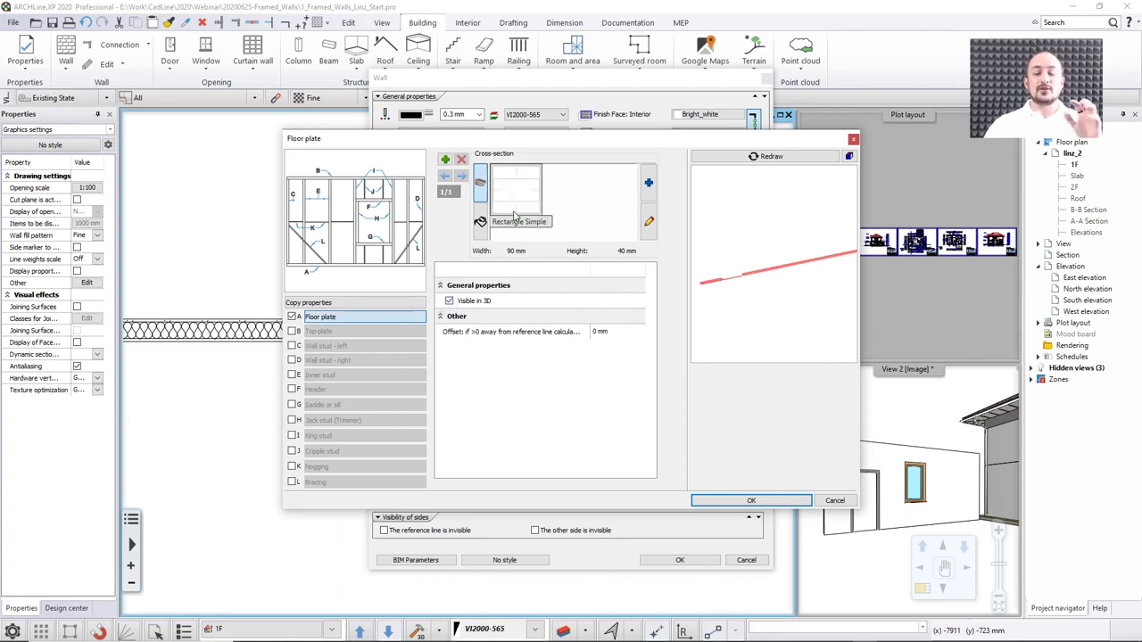
left_click(511, 225)
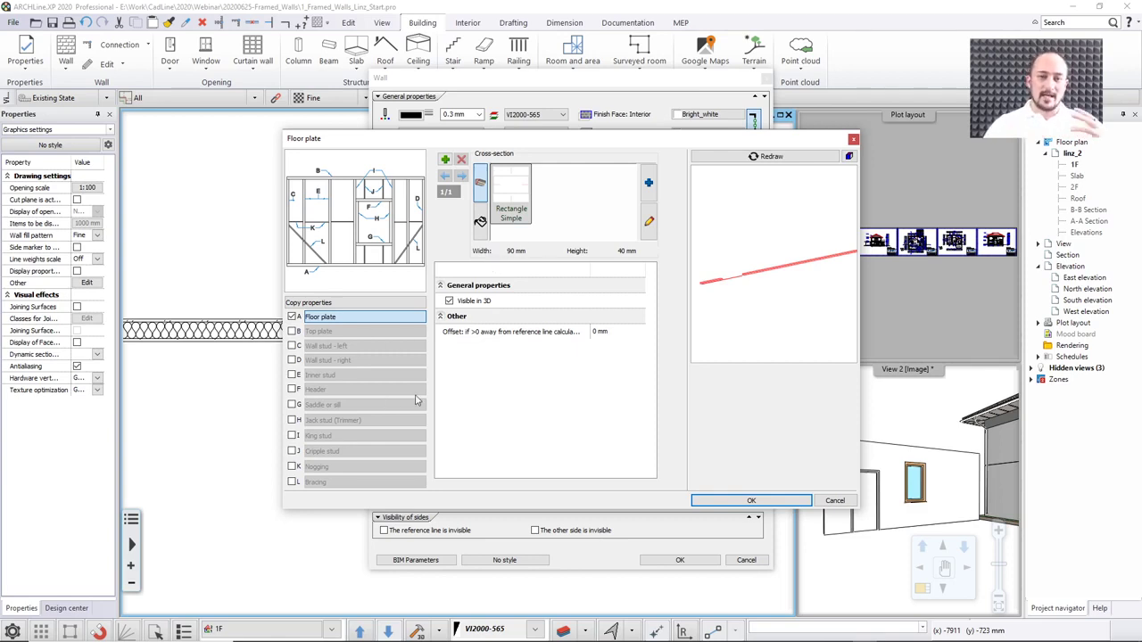
Check the floor plate's material and cross-section choices, and switch its 3D visibility off and back on
left_click(480, 222)
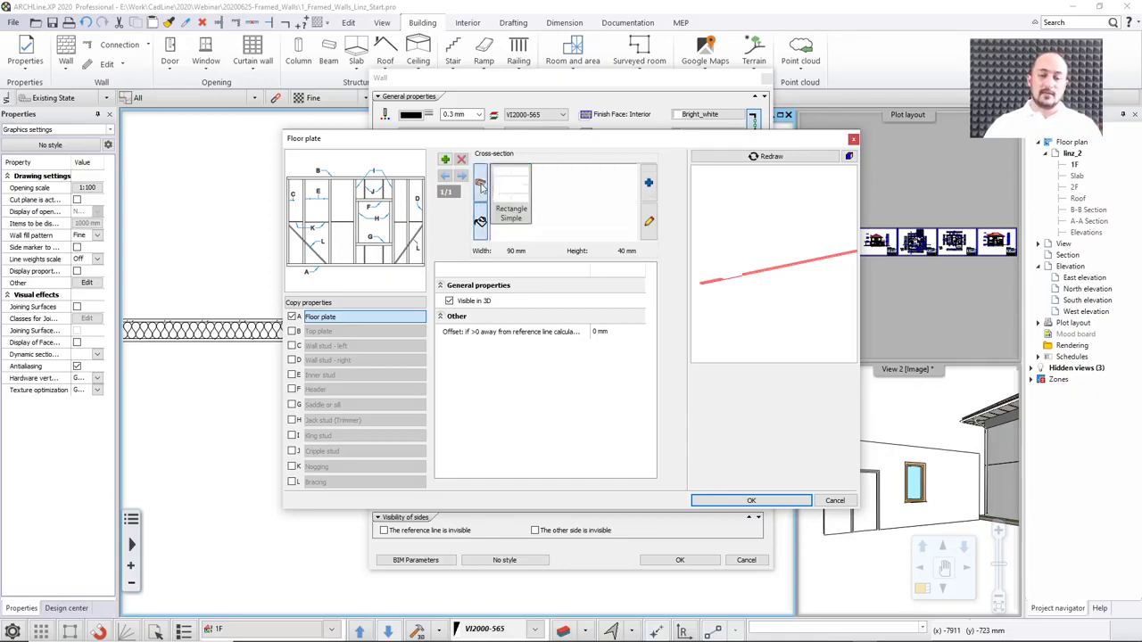
left_click(480, 185)
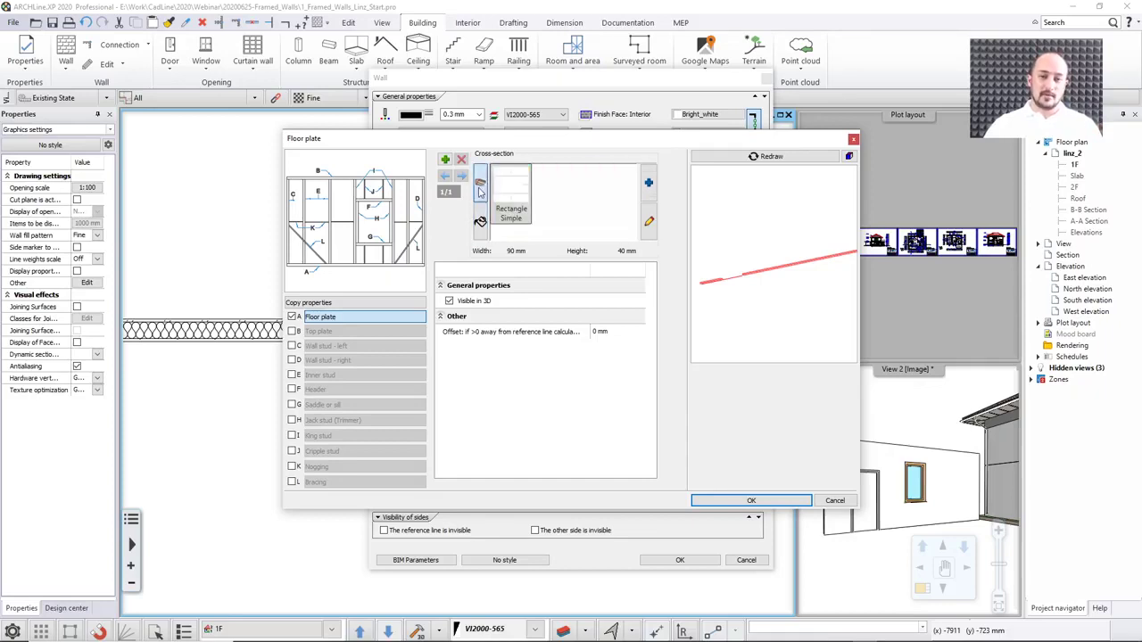
left_click(448, 302)
left_click(449, 301)
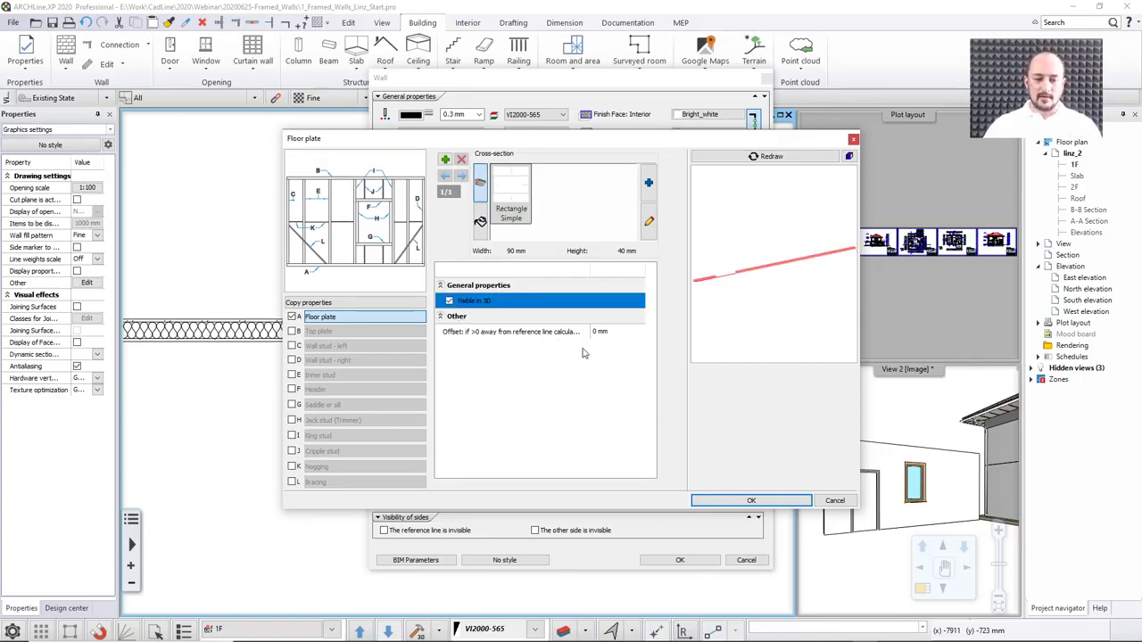
Enable the top plate, left wall stud and right wall stud in the framing, and inspect their corner joint in the preview
left_click(293, 332)
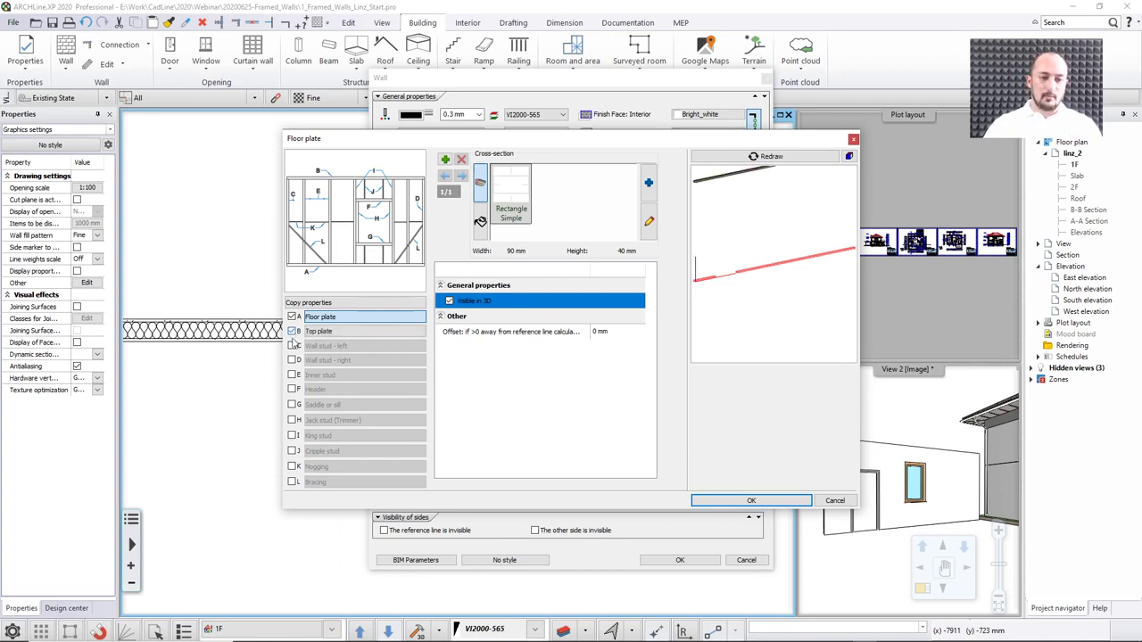
left_click(293, 346)
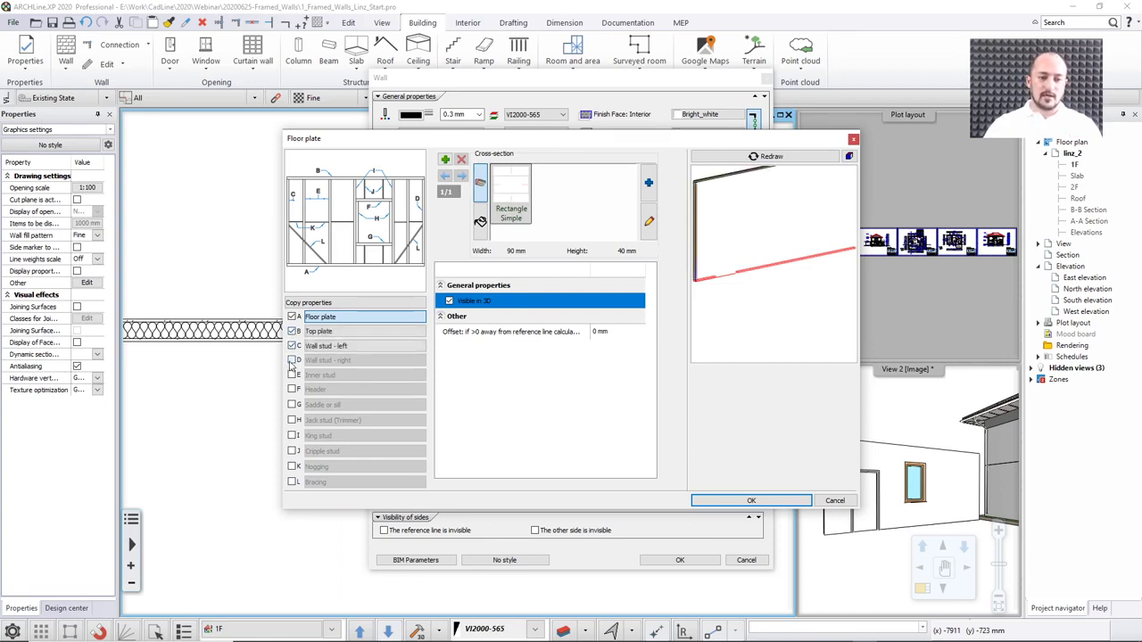
left_click(293, 360)
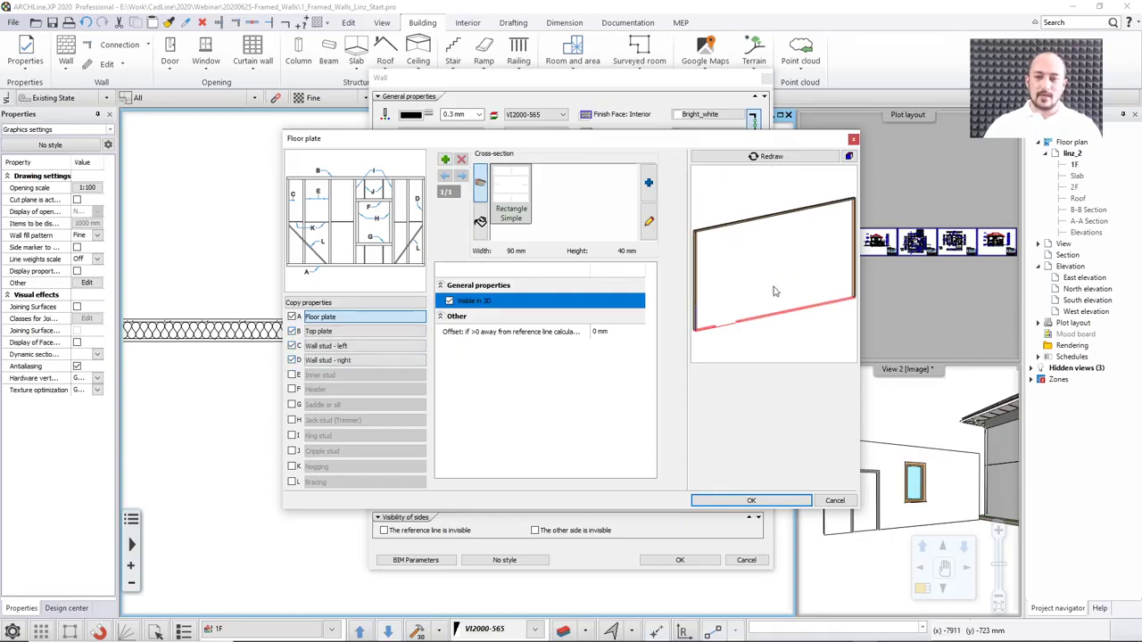
scroll(732, 251, "up", 3)
scroll(731, 251, "up", 4)
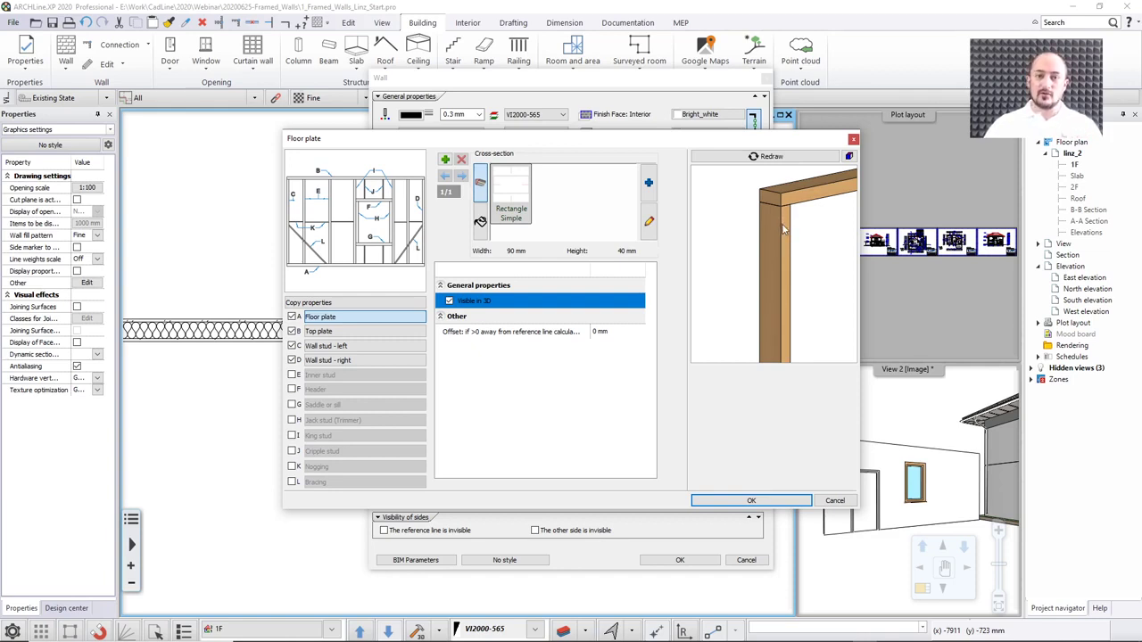
Turn off uniform 3D scaling for the Rectangle Simple cross-section in the general framing settings and set its height to 100 mm
left_click_drag(783, 230, 744, 224)
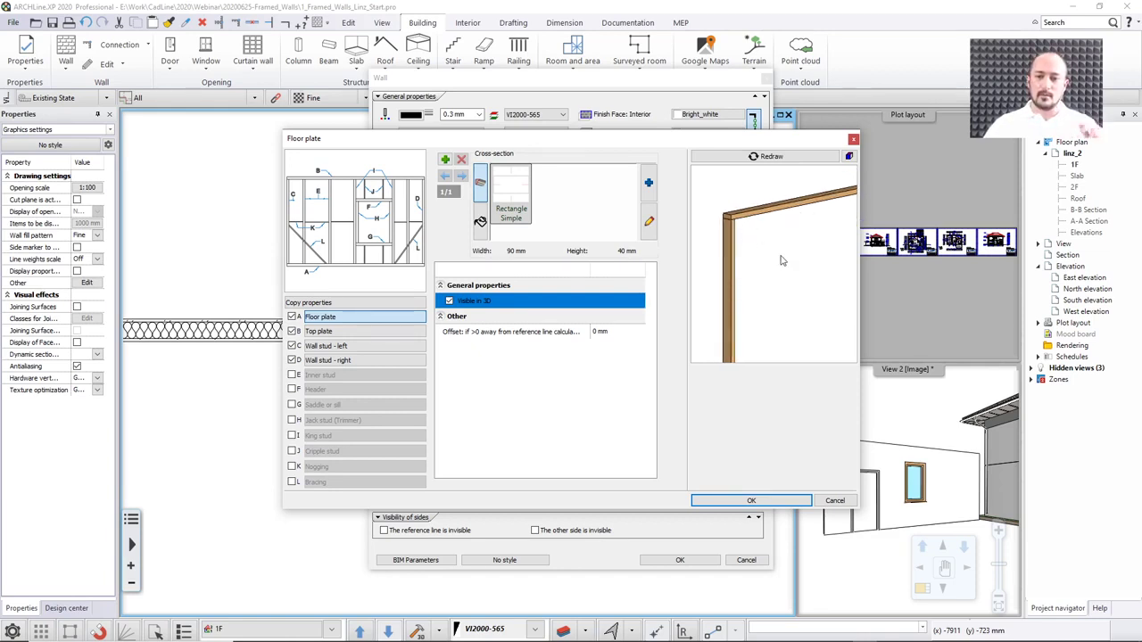
left_click_drag(781, 261, 721, 288)
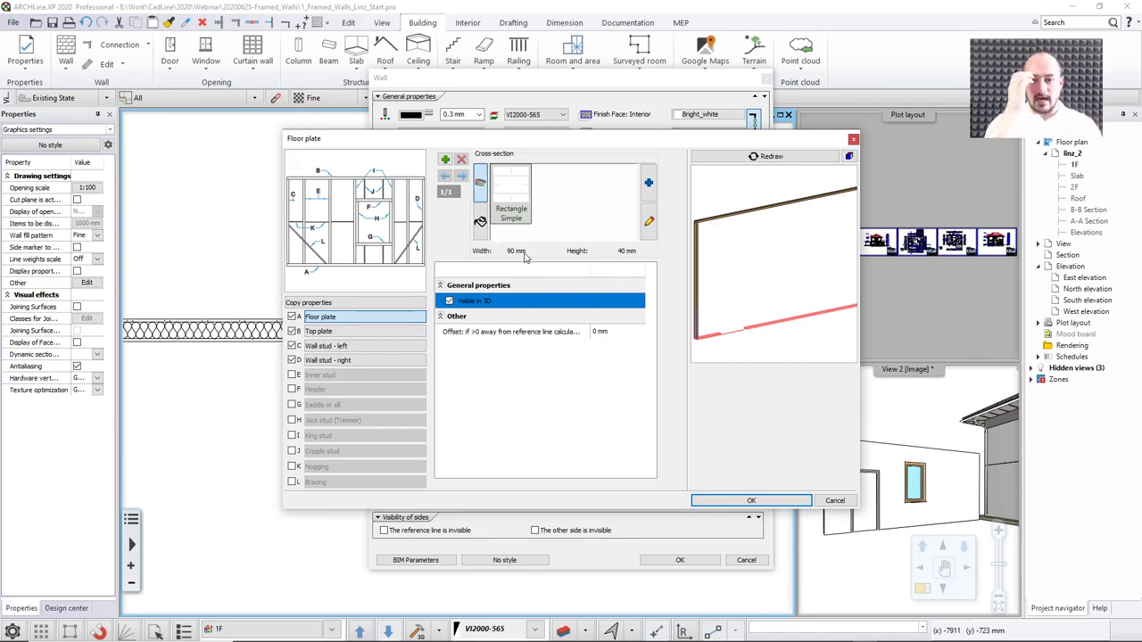
left_click(390, 307)
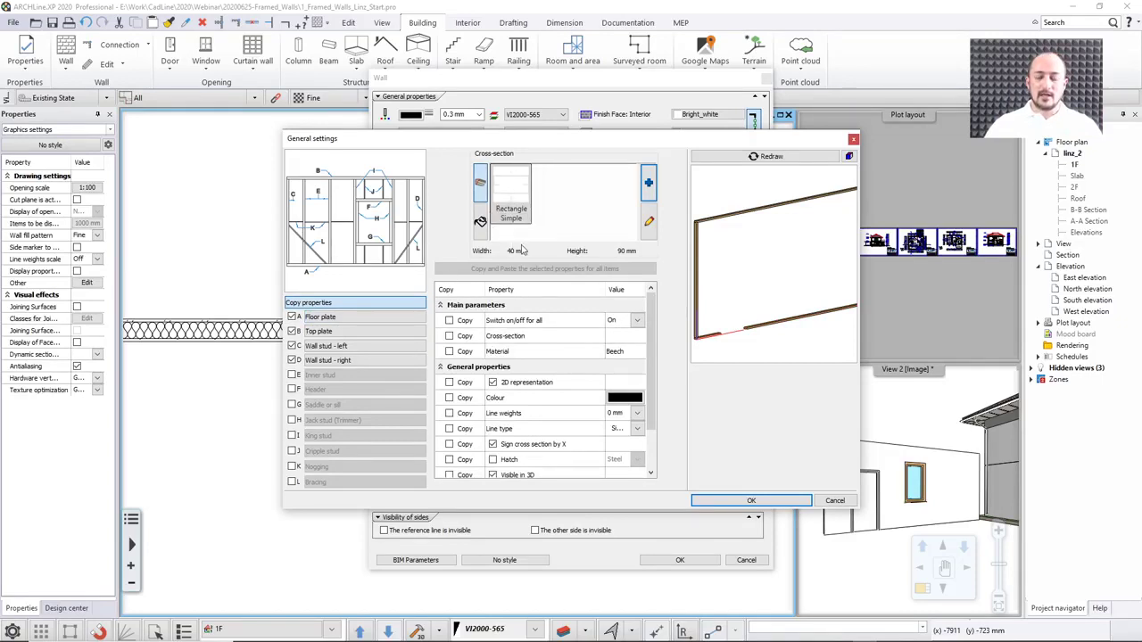
left_click(650, 225)
left_click(578, 279)
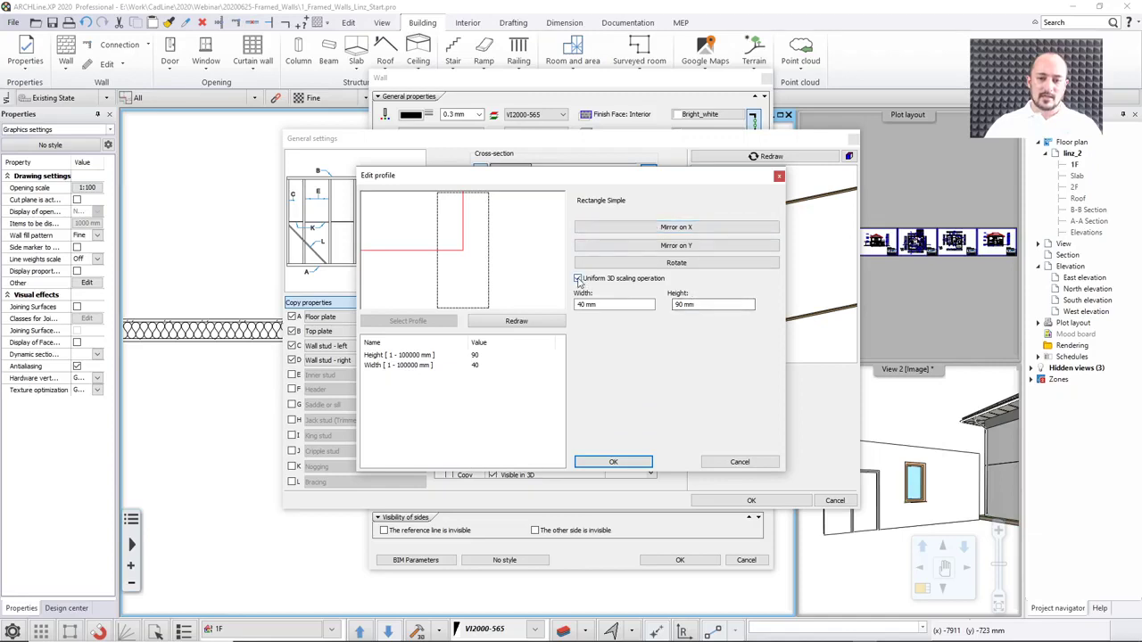
left_click(678, 304)
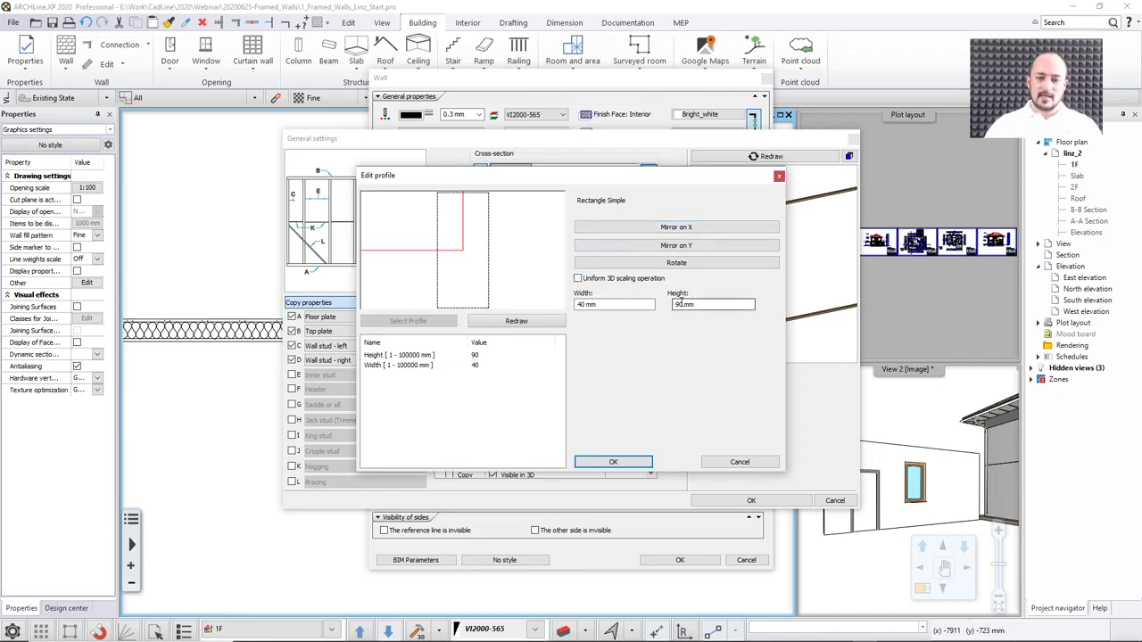
double_click(682, 304)
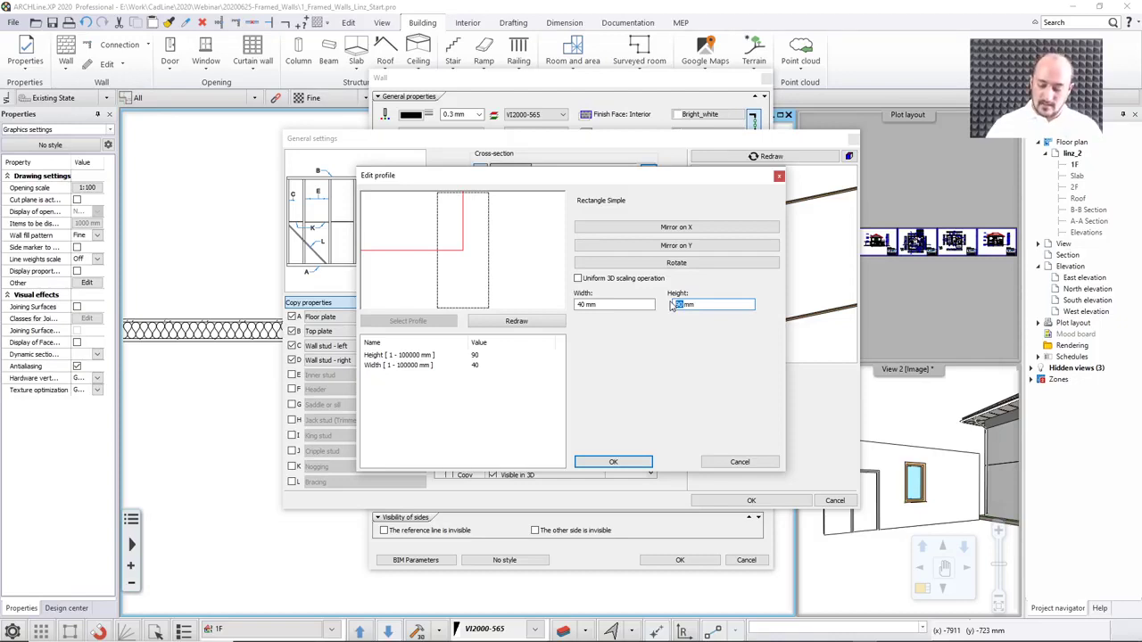
type("100")
key("shift+Tab")
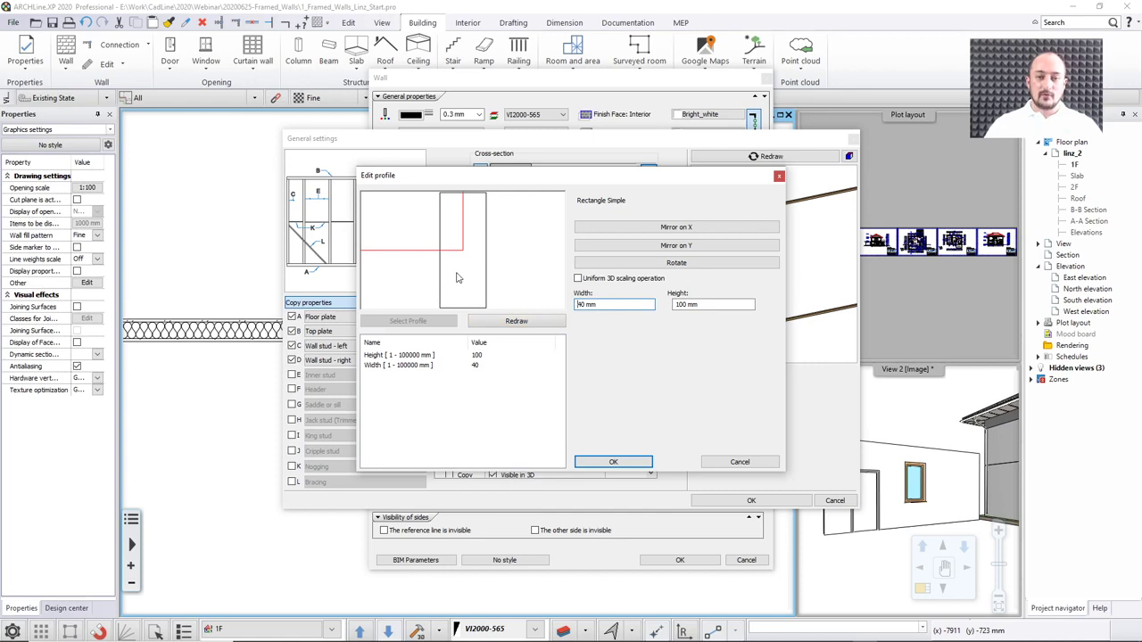
left_click(625, 461)
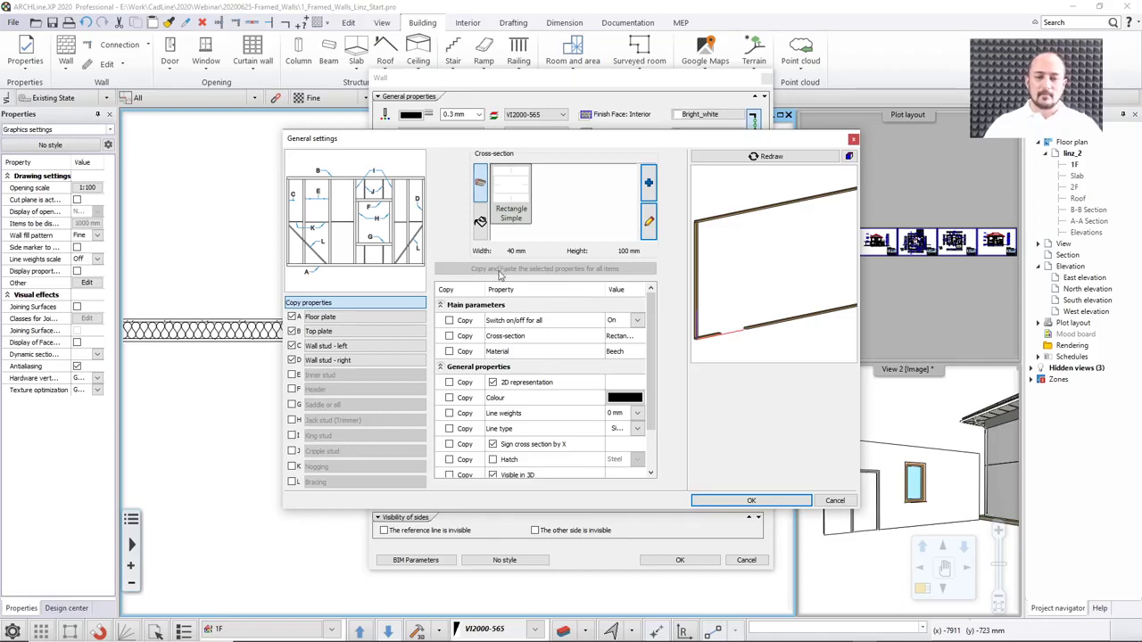
Choose Pine_natural as the general framing material and copy the cross-section and material to all framing items
left_click(480, 222)
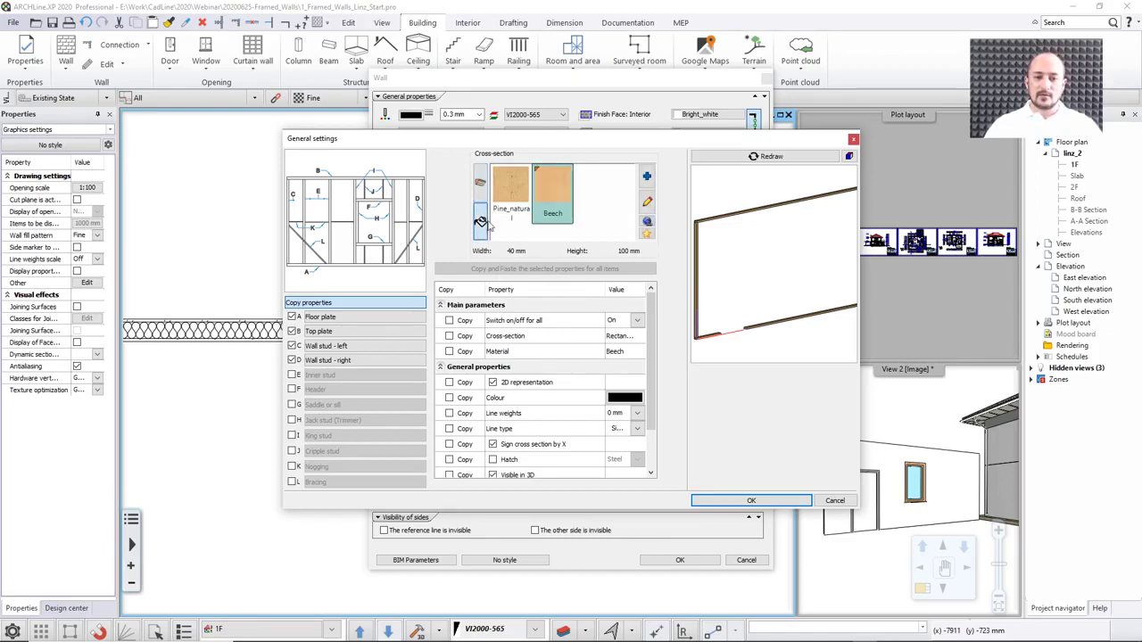
left_click(510, 205)
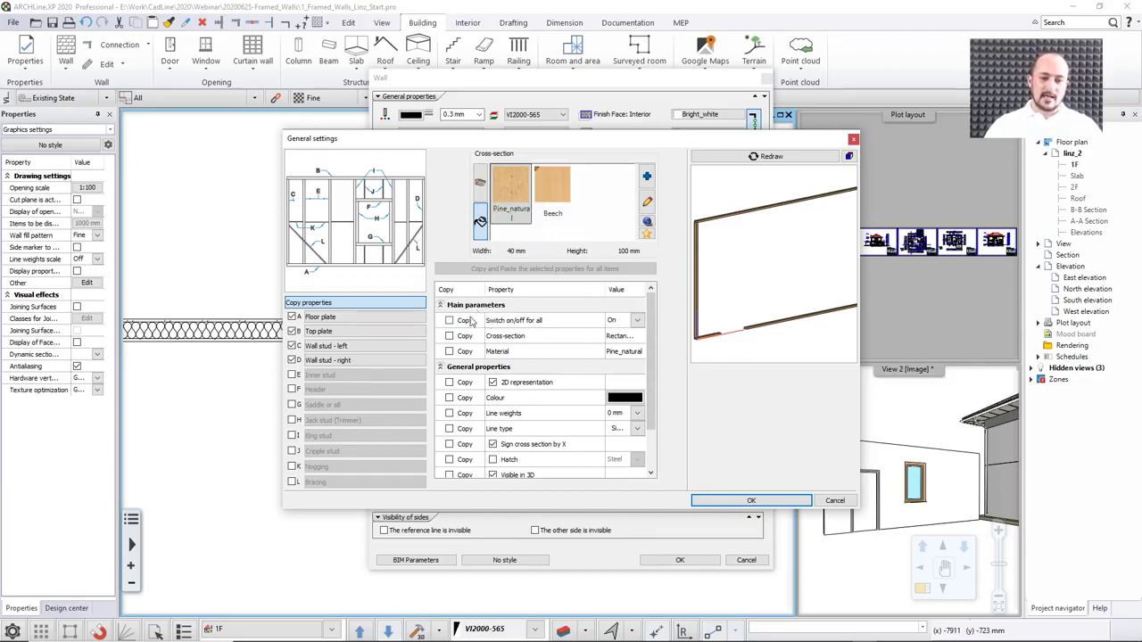
left_click(449, 336)
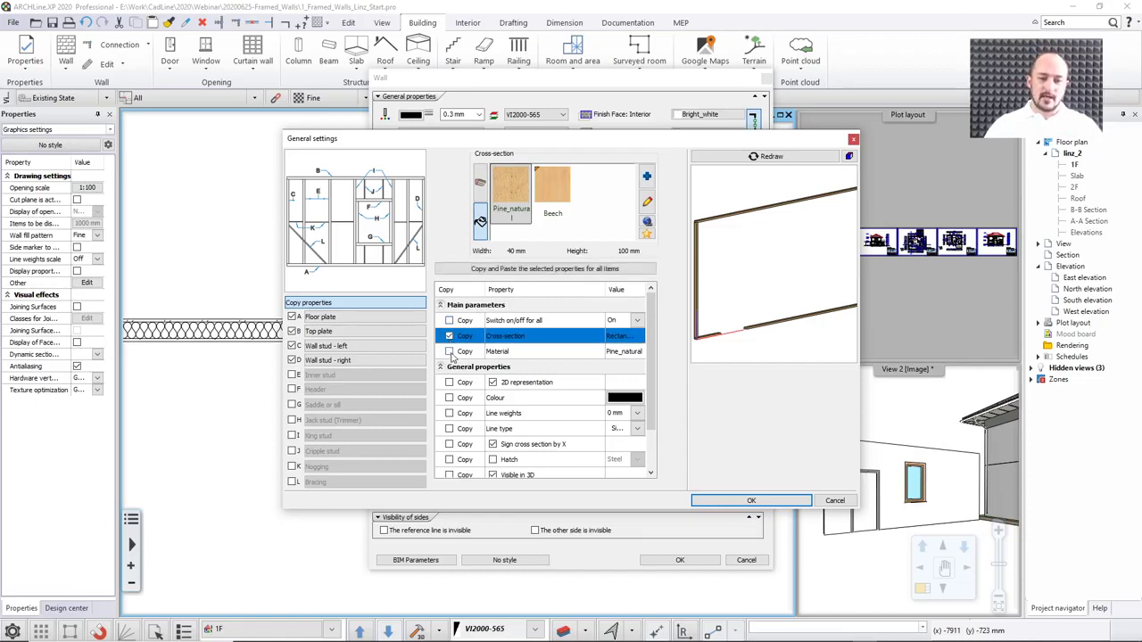
left_click(448, 351)
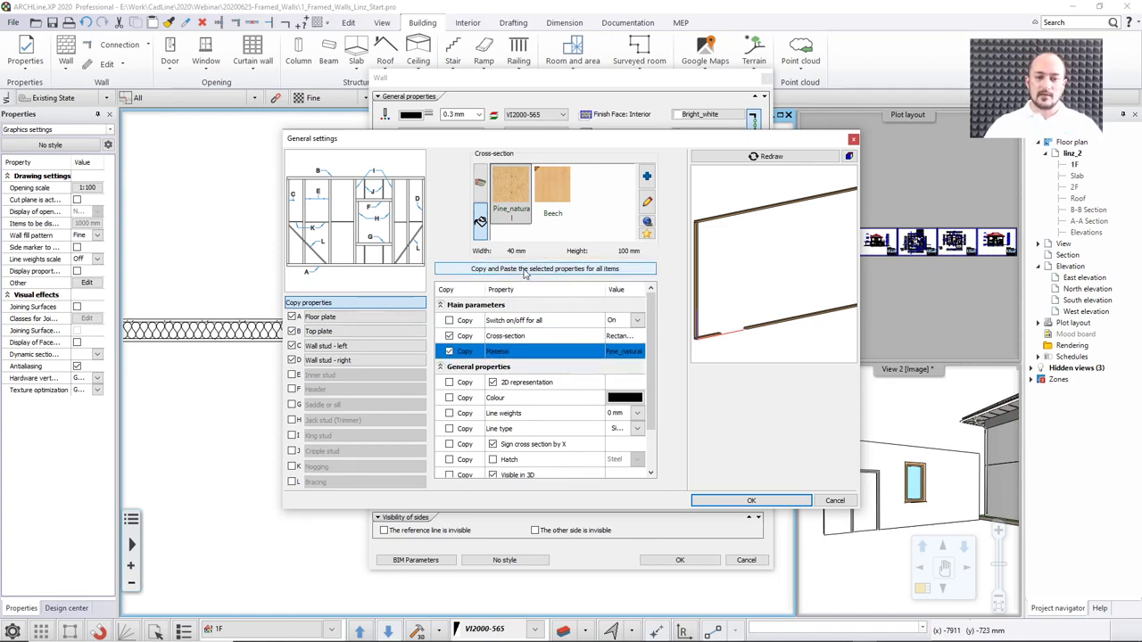
left_click(526, 273)
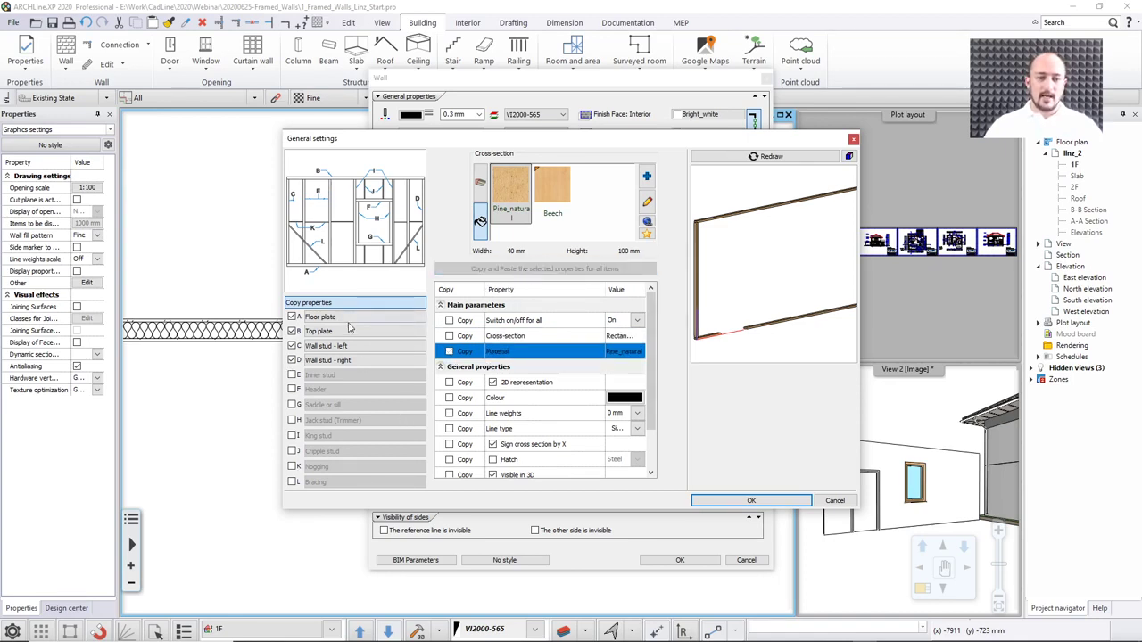
left_click_drag(693, 308, 759, 228)
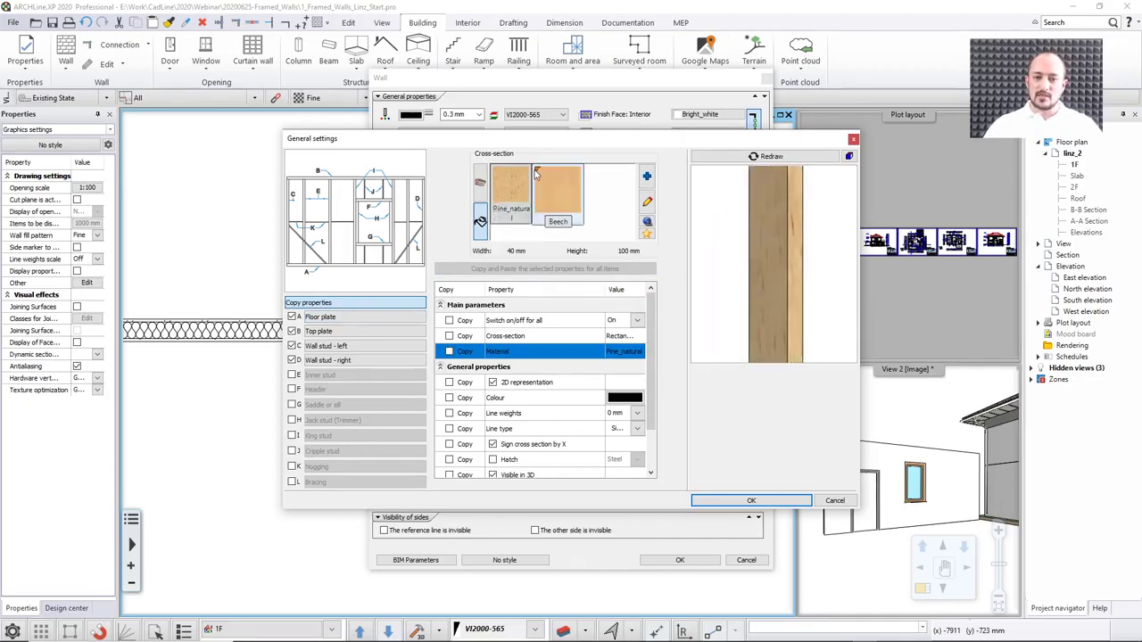
left_click_drag(758, 267, 788, 277)
scroll(788, 278, "down", 5)
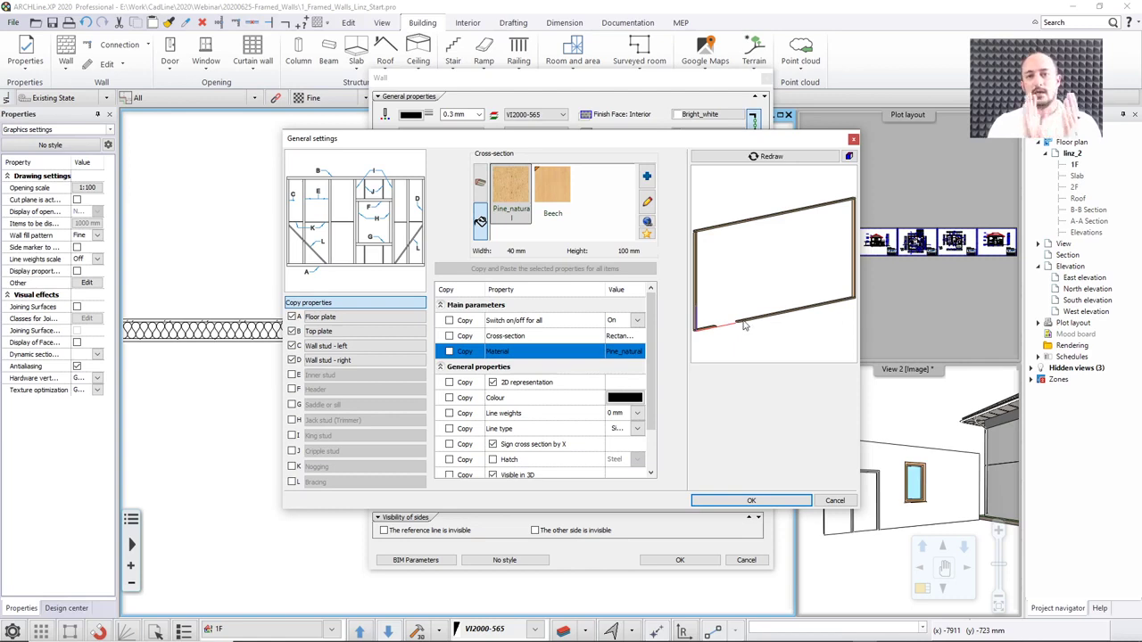
Check the cross-section dimensions of the floor plate, top plate, left wall stud and right wall stud
left_click(318, 318)
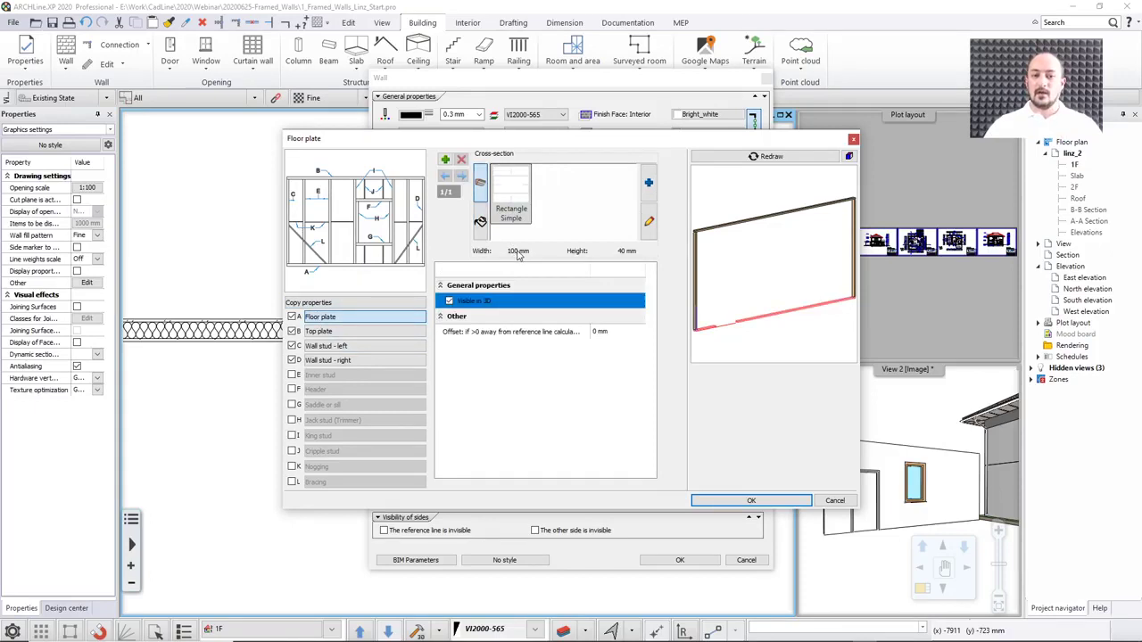
left_click(337, 332)
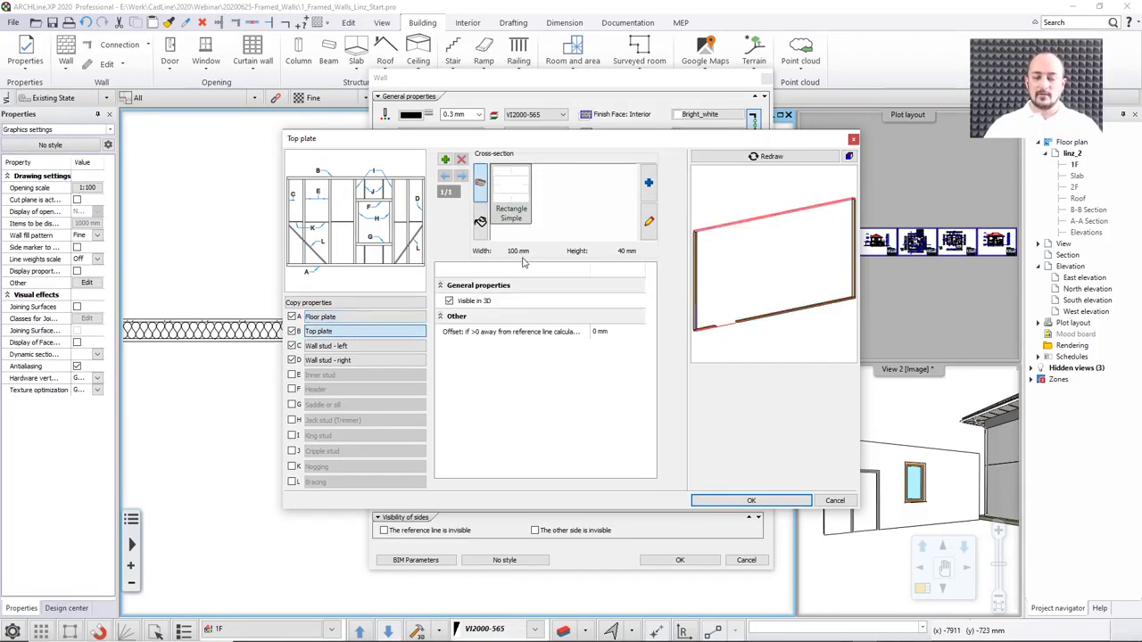
left_click(352, 346)
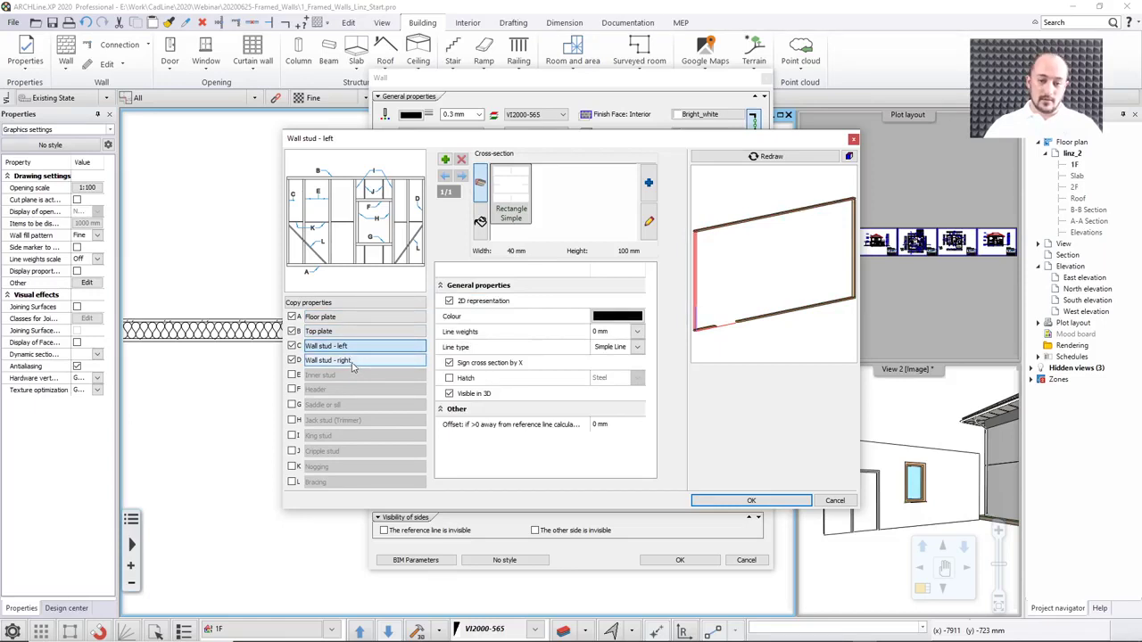
left_click(353, 362)
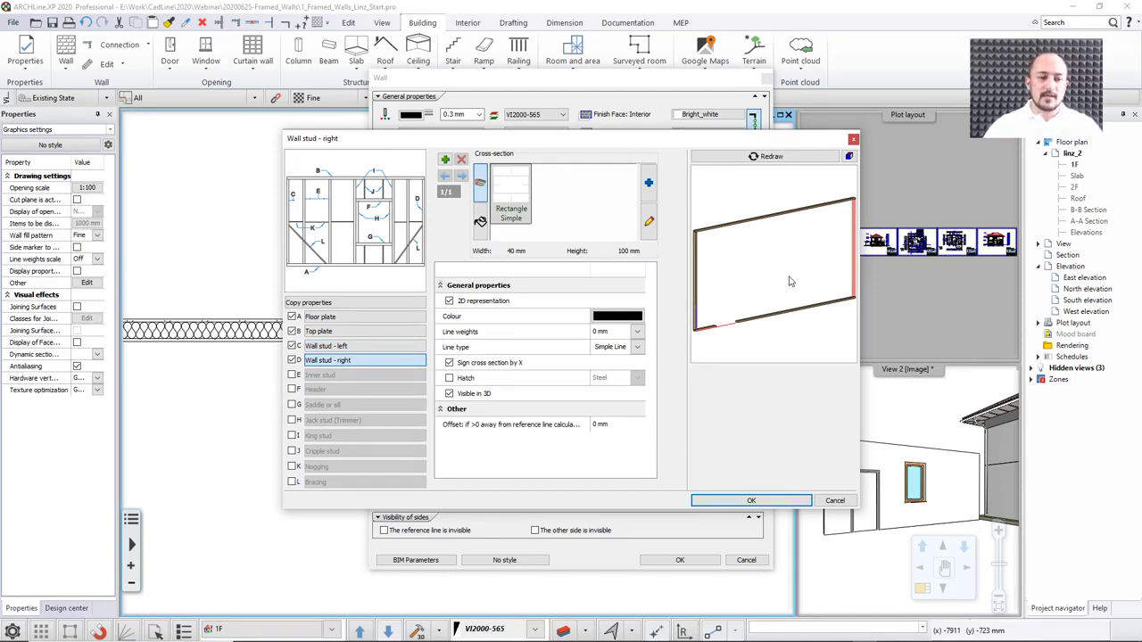
left_click(375, 318)
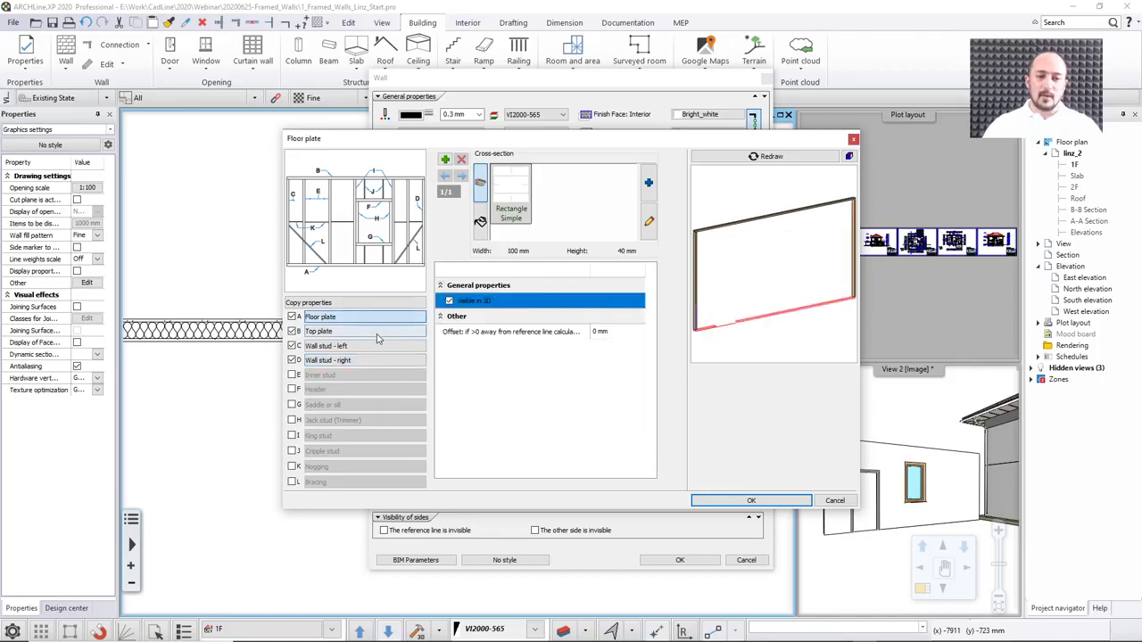
left_click(378, 335)
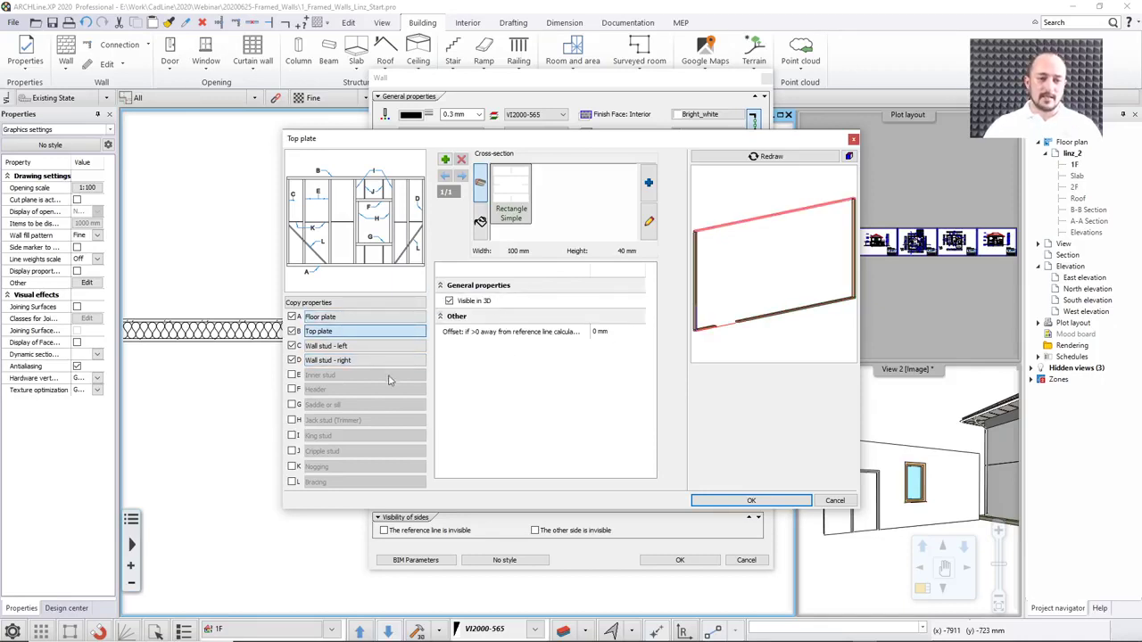
Set the left wall stud's line weight to 0.2 mm, and switch its X cross-section sign off and back on
left_click(342, 348)
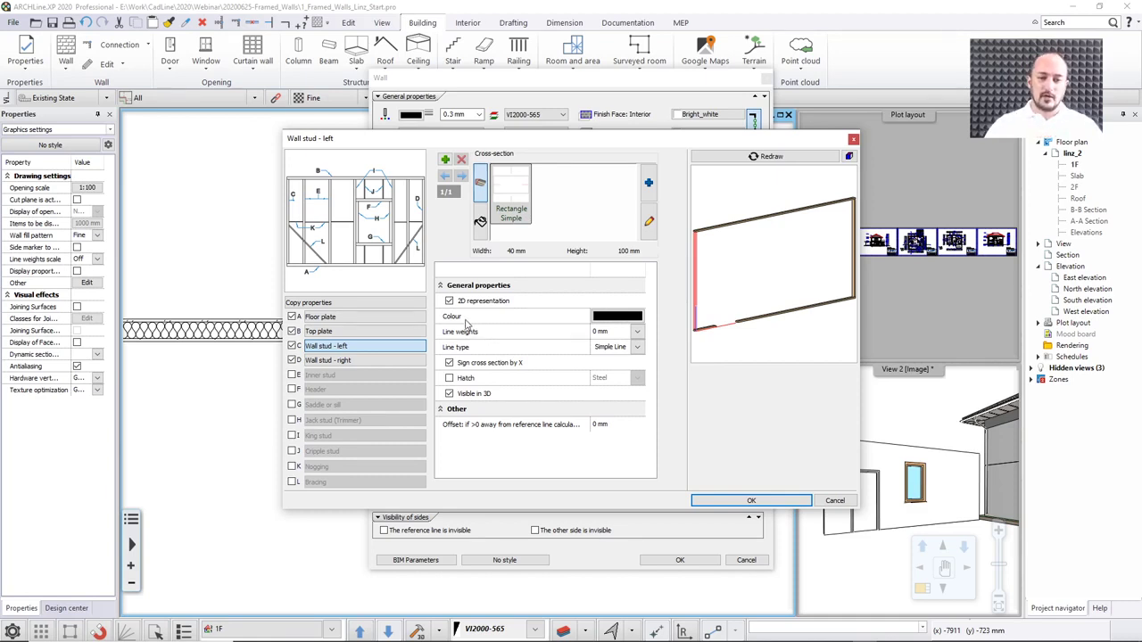
left_click(637, 332)
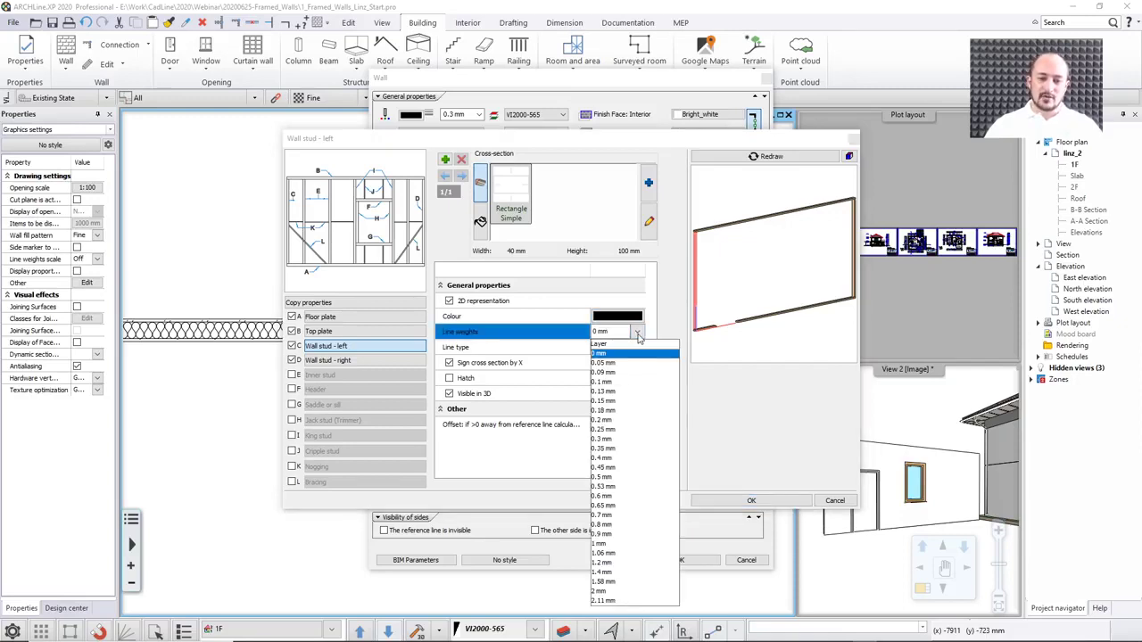
left_click(603, 419)
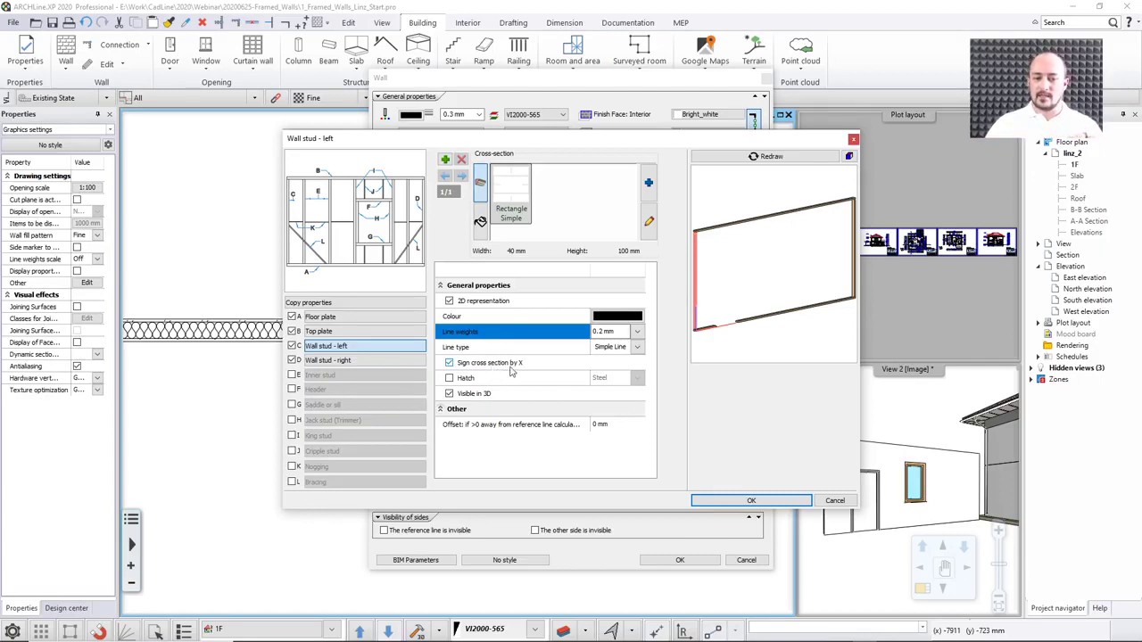
left_click(449, 364)
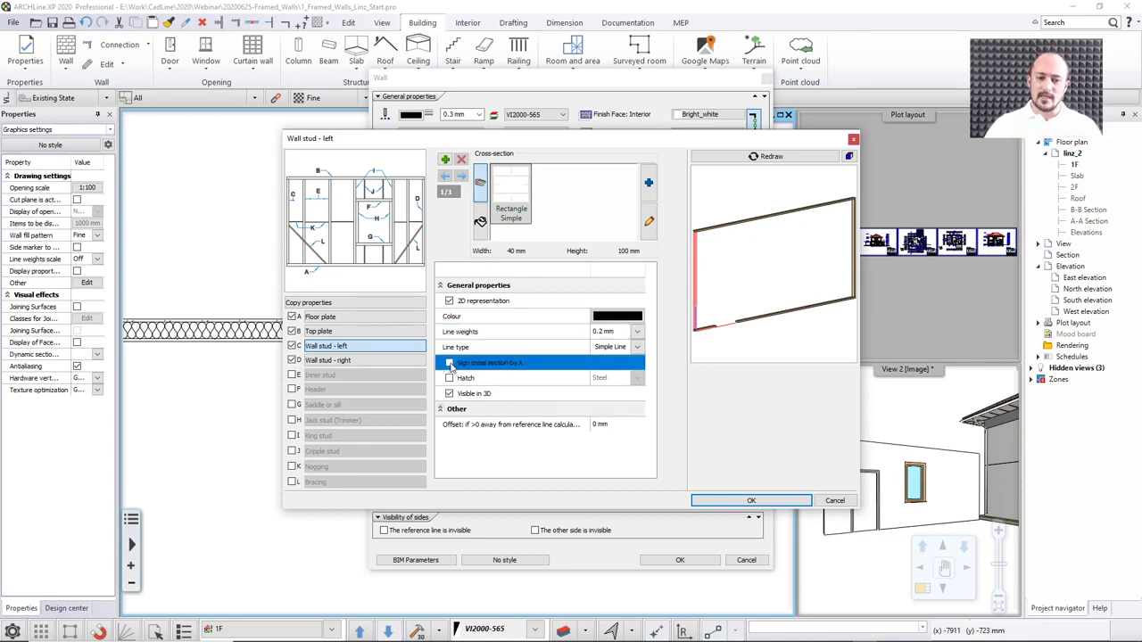
left_click(450, 364)
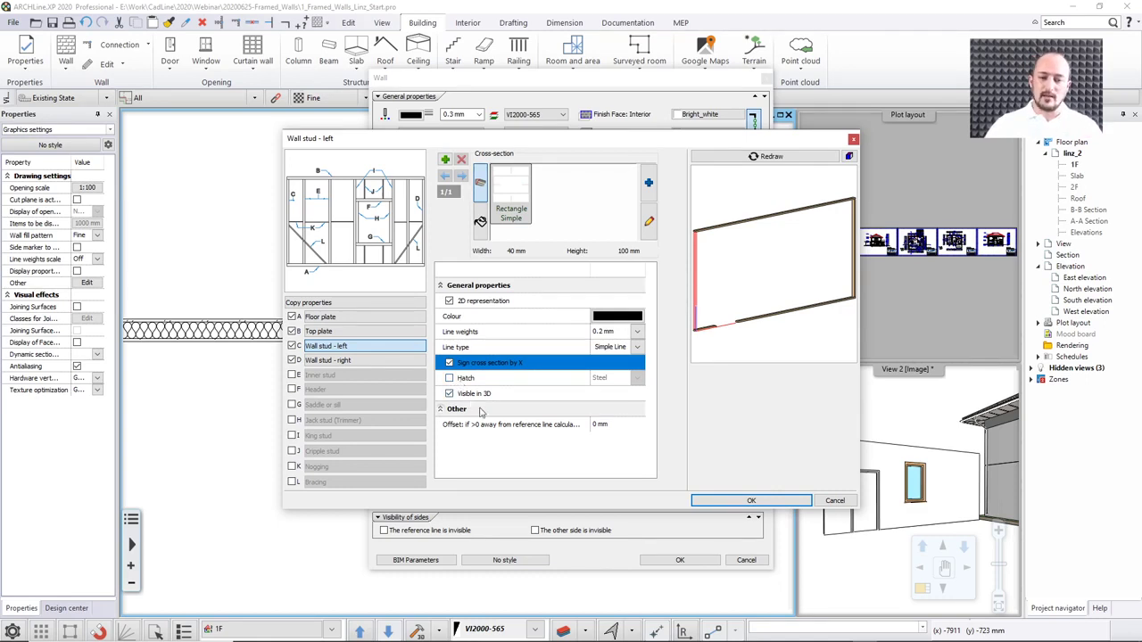
Enable the inner stud, header and saddle or sill members in the test wall's framing
left_click(338, 362)
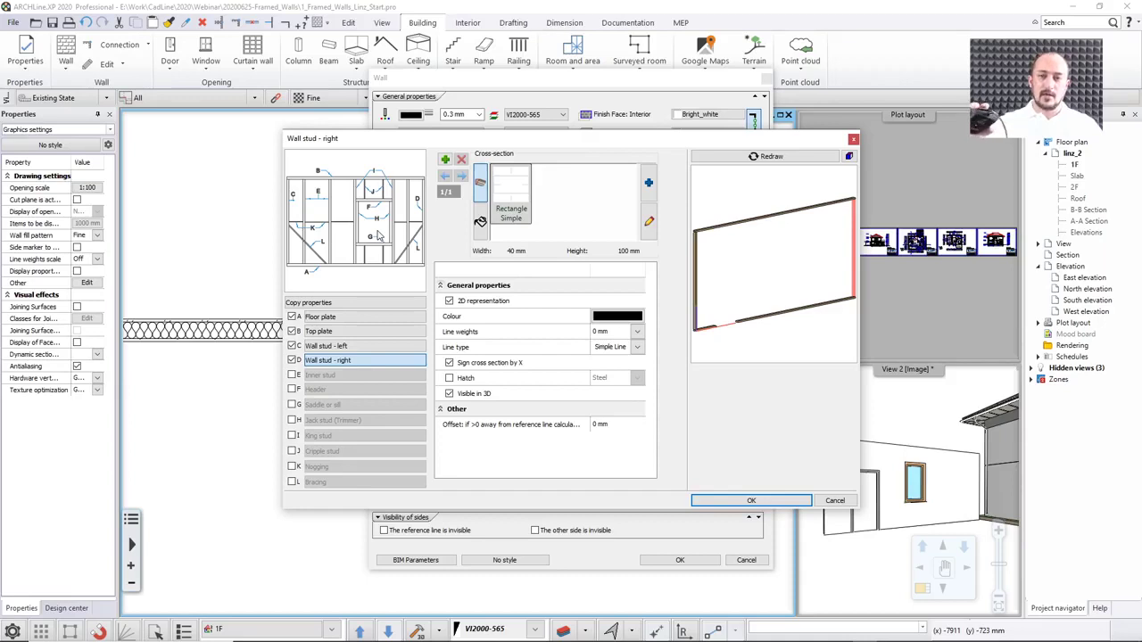
scroll(378, 234, "up", 5)
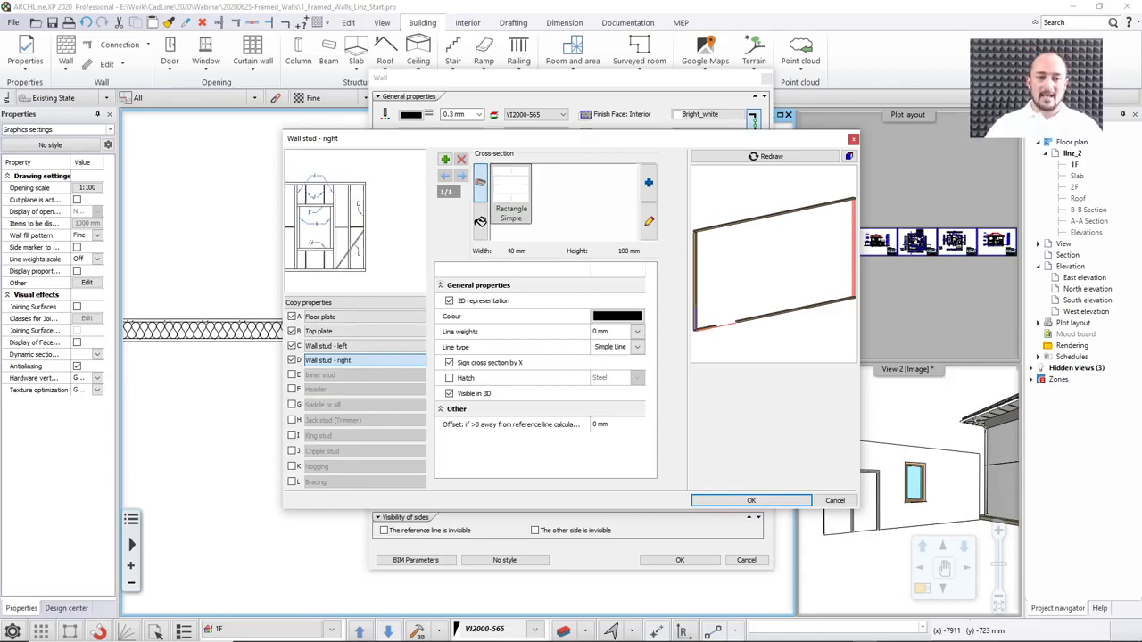
scroll(361, 220, "down", 5)
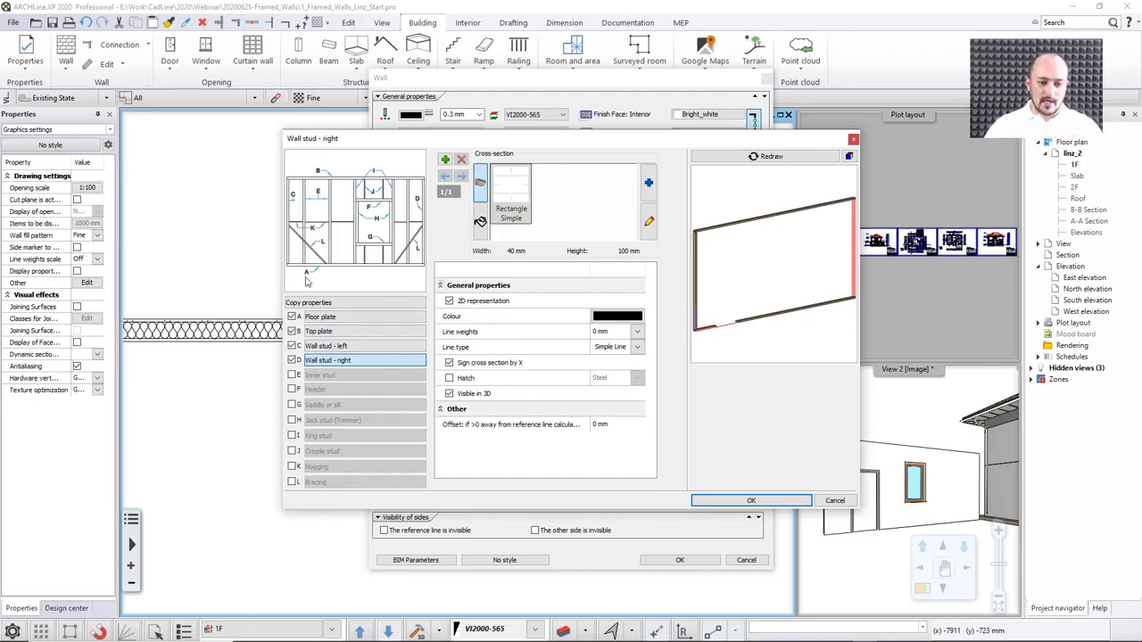
left_click(292, 375)
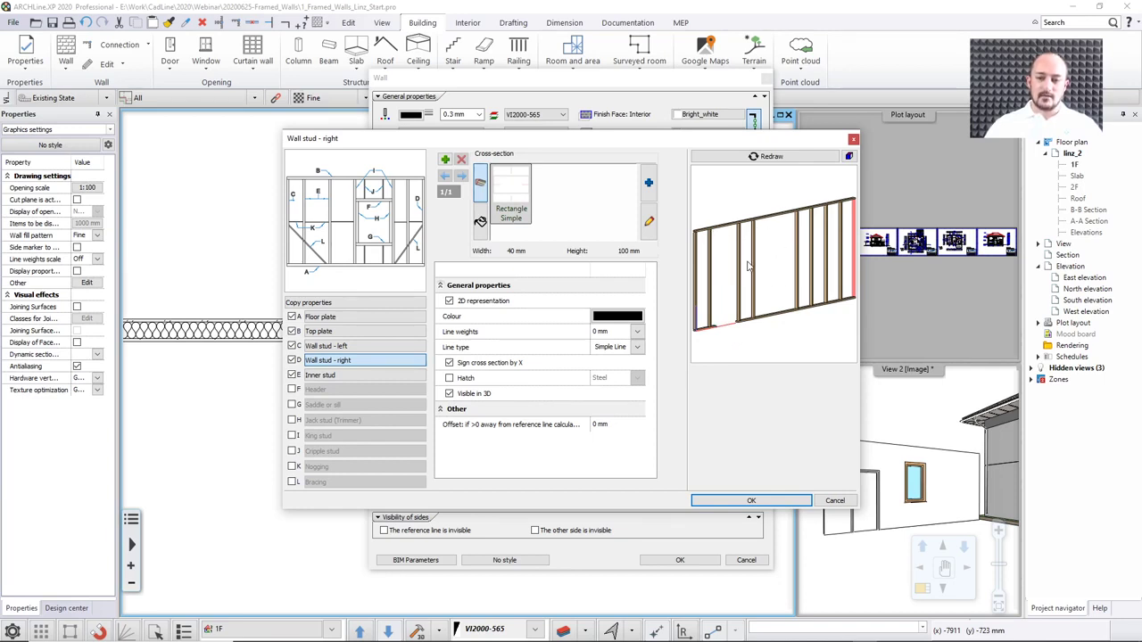
left_click(292, 389)
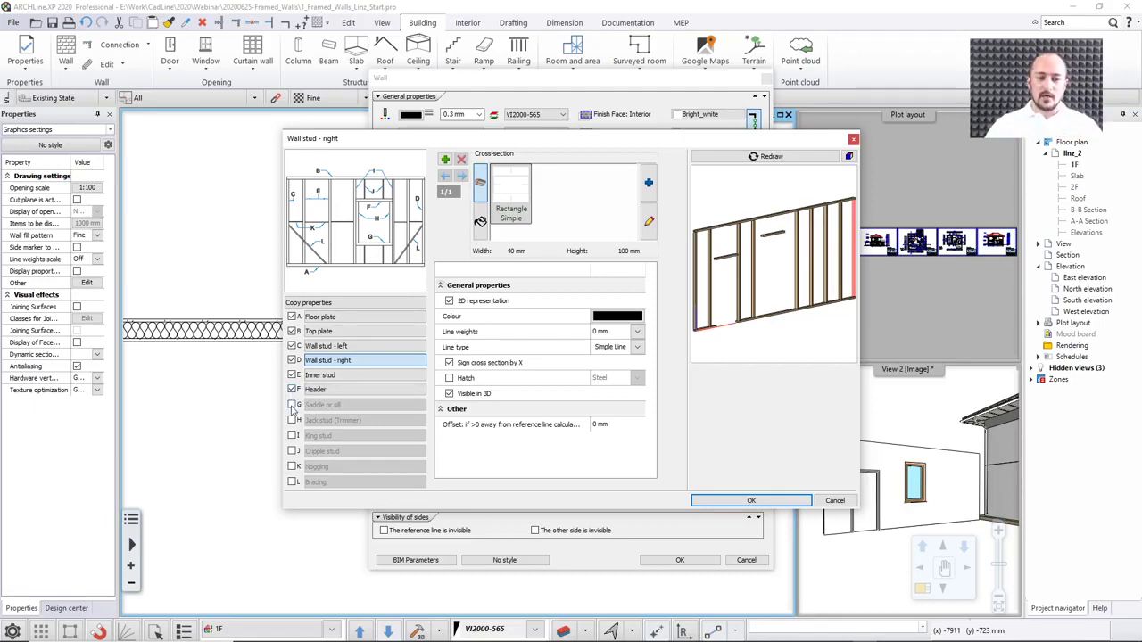
left_click(292, 405)
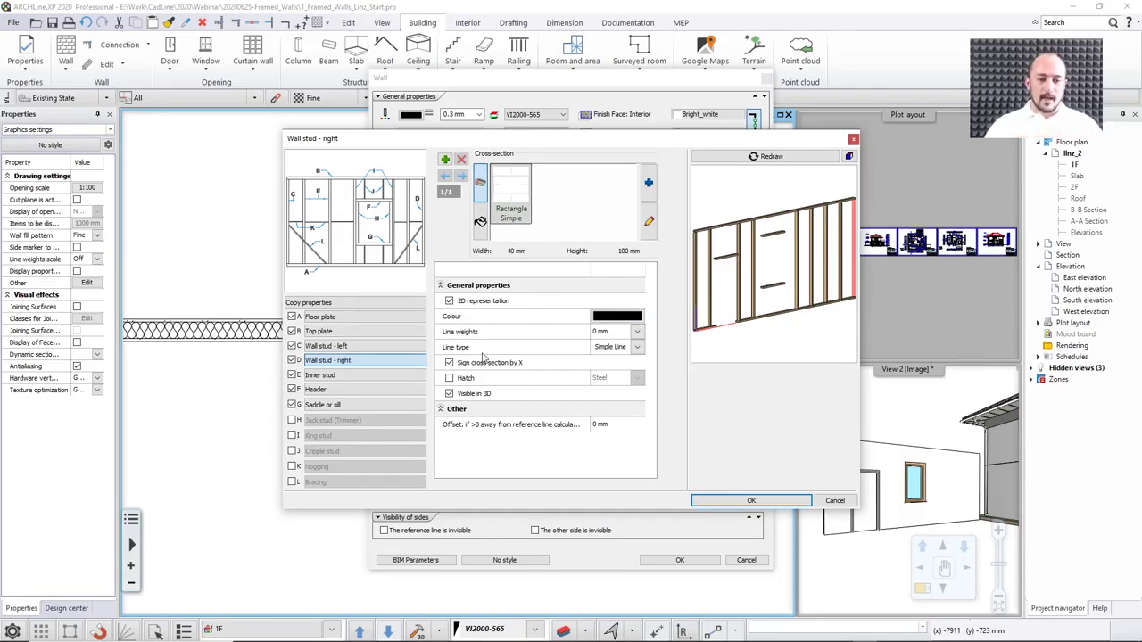
Enable the jack stud (trimmer), king stud and cripple stud around the door and window openings
left_click(293, 421)
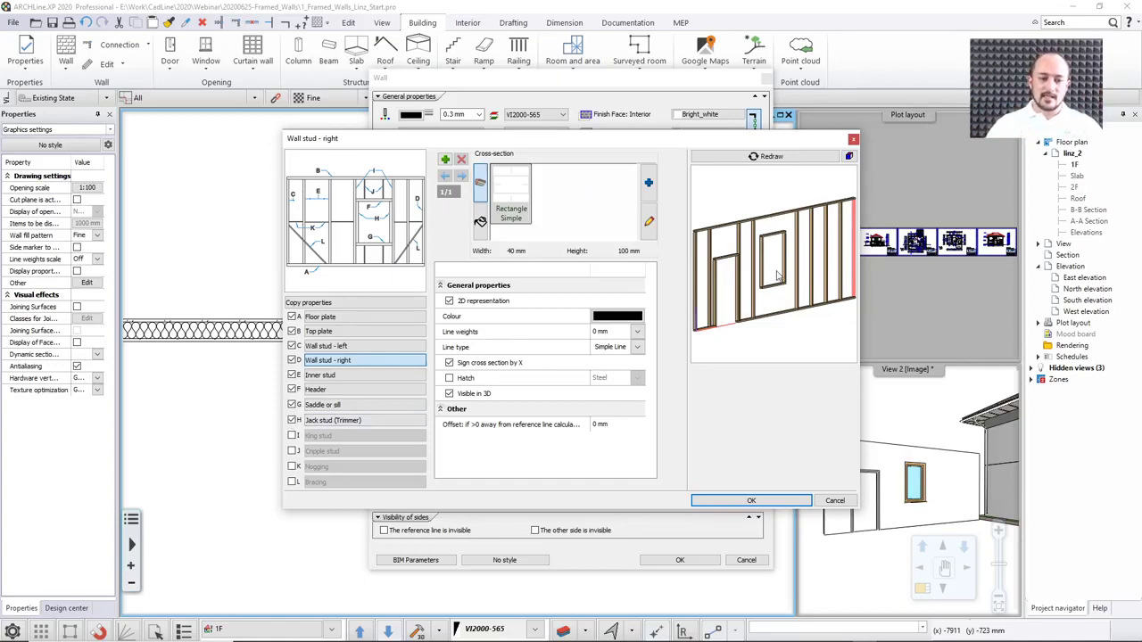
left_click(292, 436)
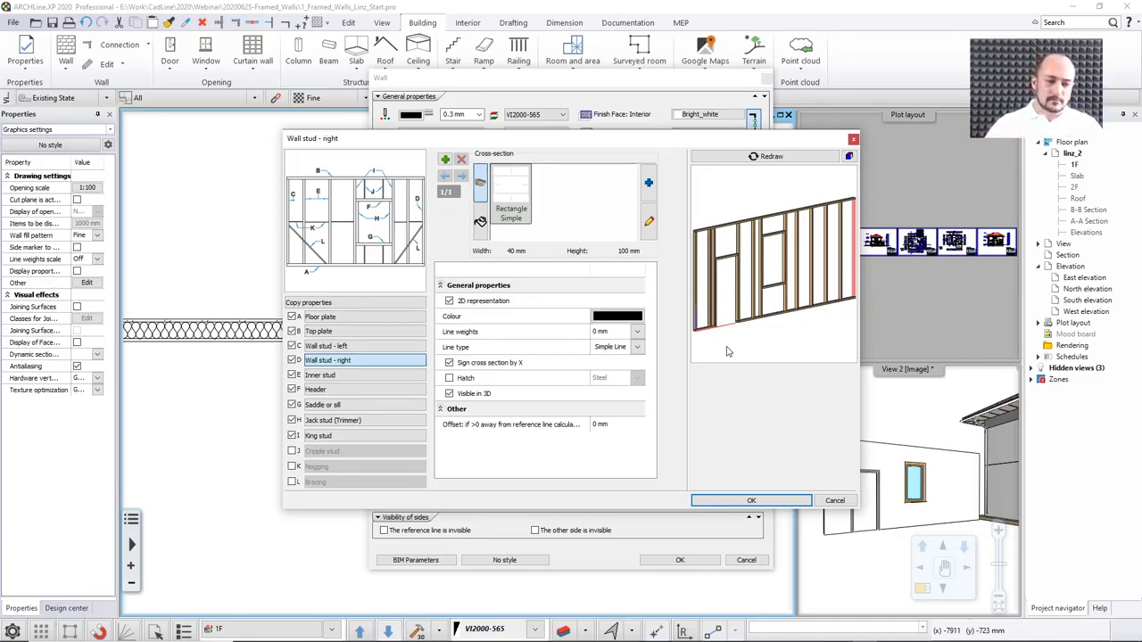
left_click(292, 451)
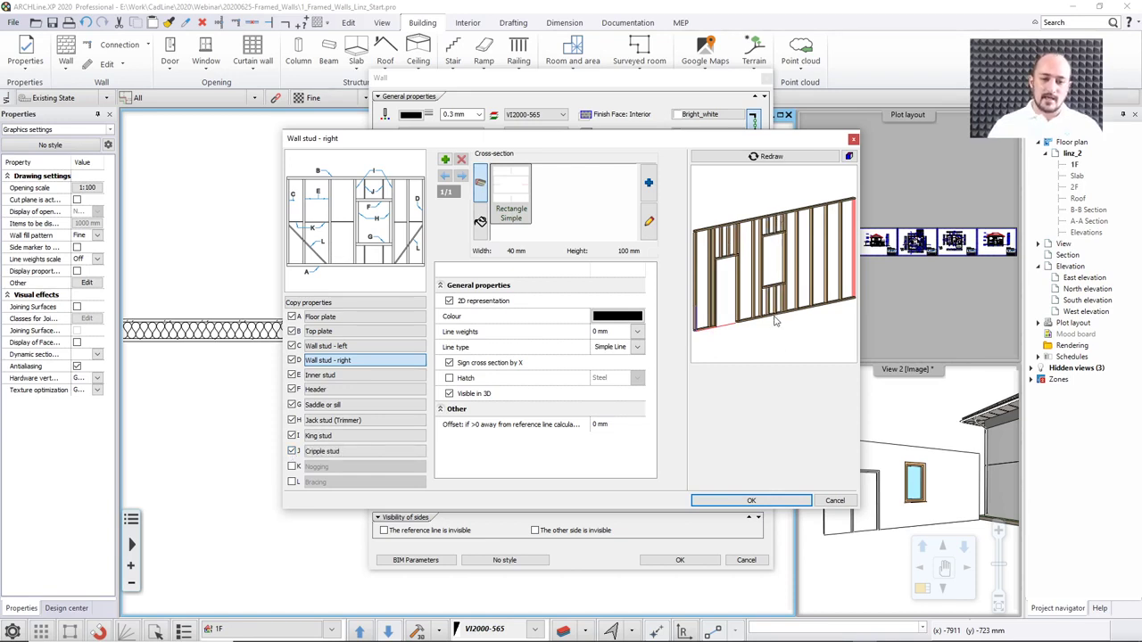
Enable the nogging member in the test wall's framing
left_click(293, 466)
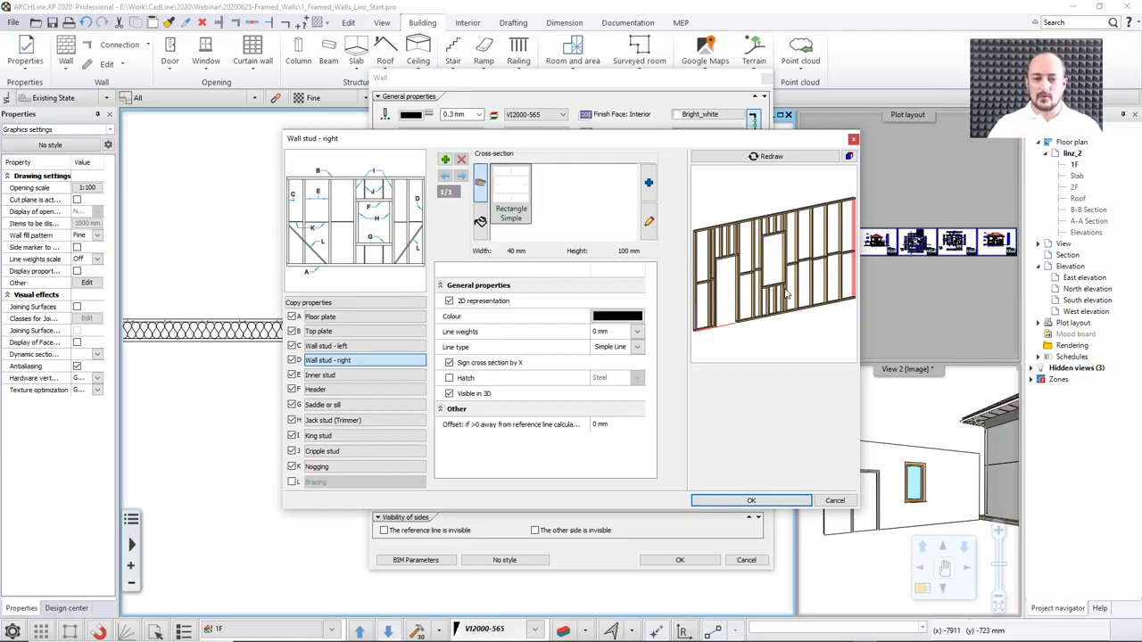
Try the uniform, fix step and centred fix step distributions for the inner studs, returning to Fix step
left_click(337, 378)
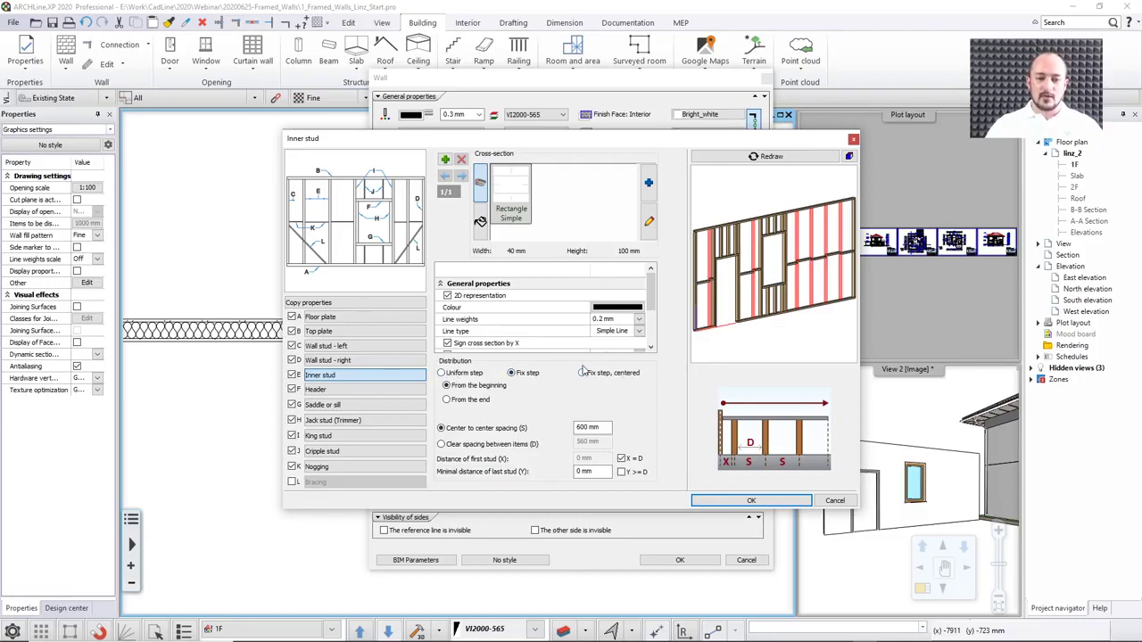
left_click(443, 373)
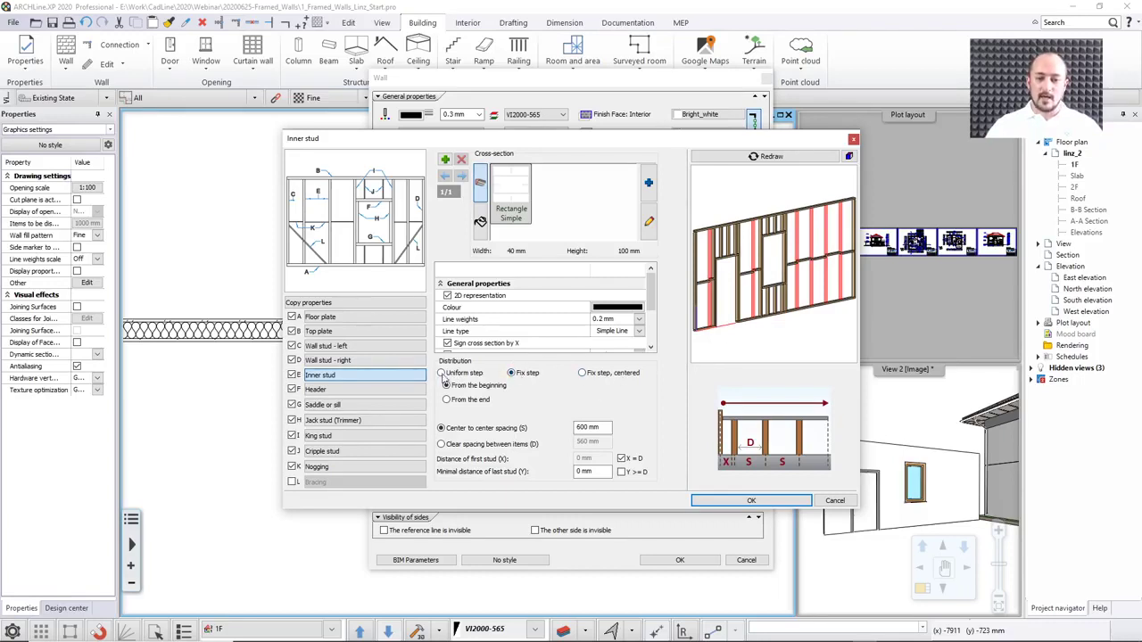
left_click(512, 373)
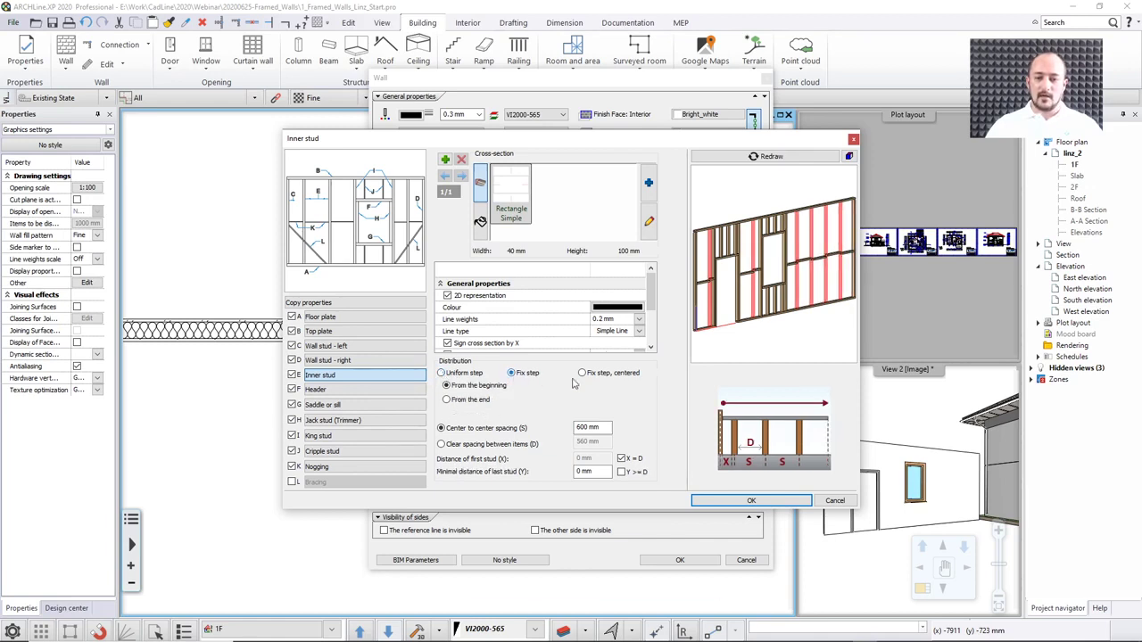
left_click(582, 374)
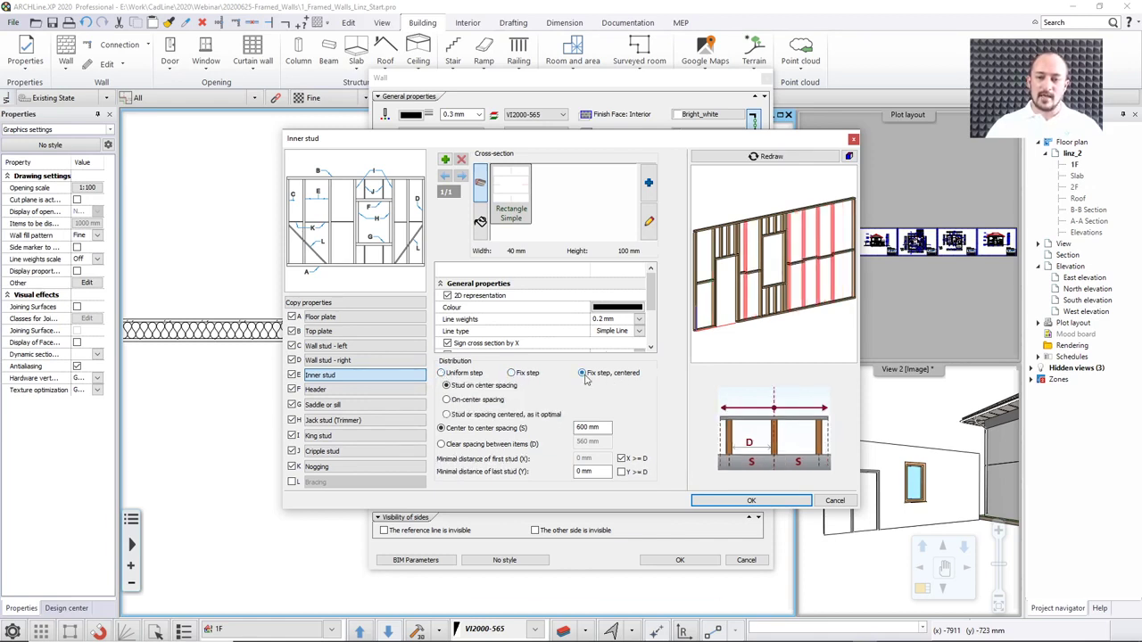
left_click(514, 373)
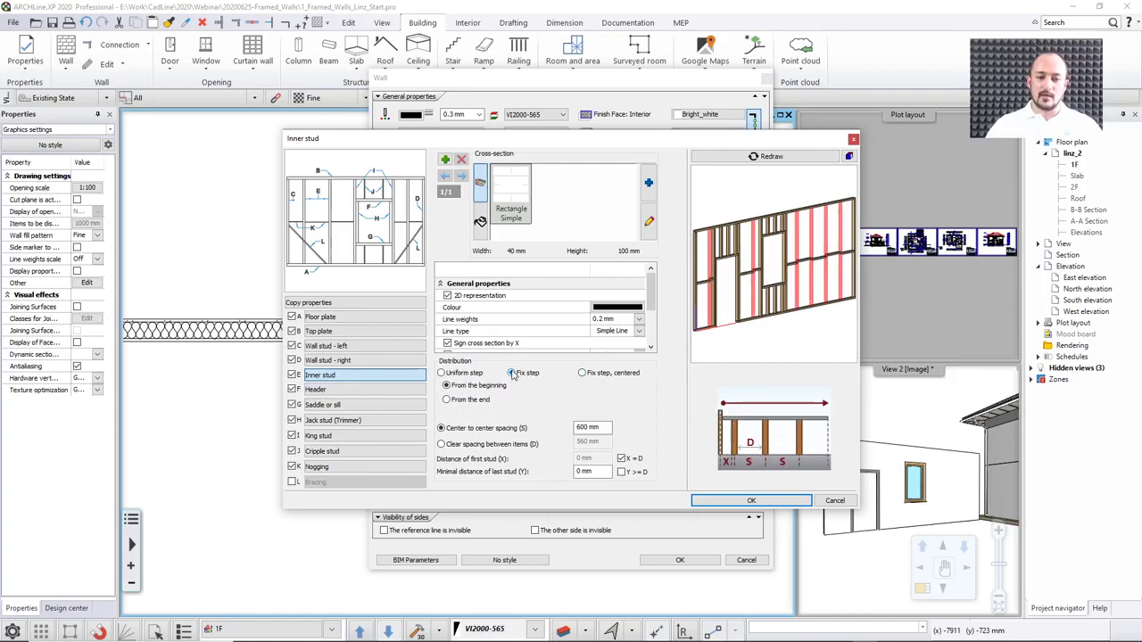
Switch the inner studs to clear spacing and back, and preview a center to center spacing of 800 mm
double_click(599, 428)
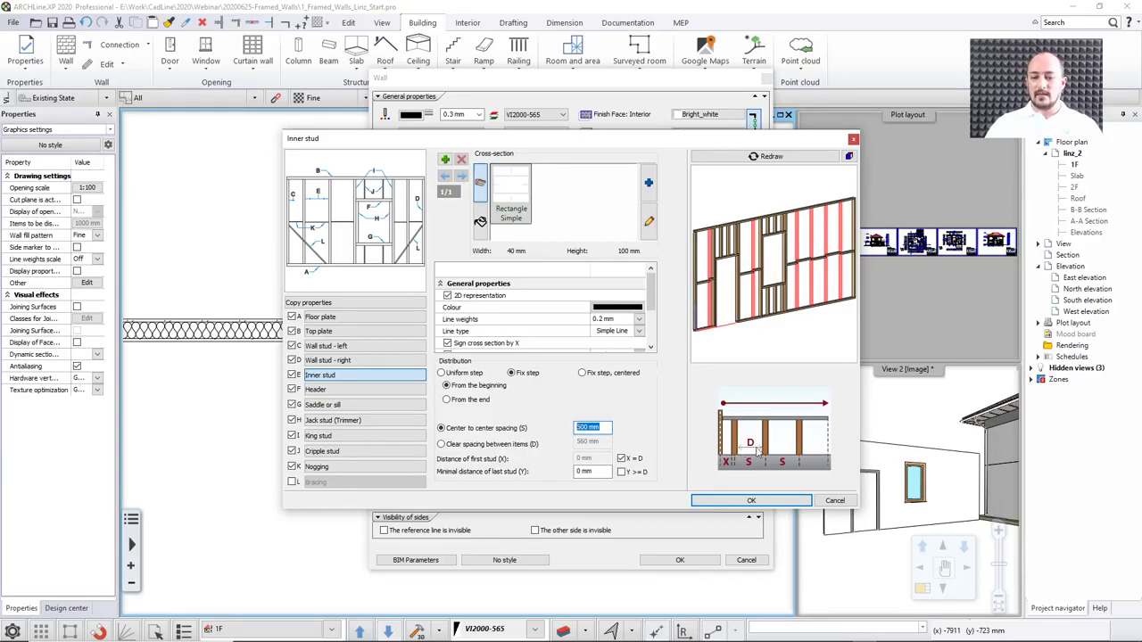
left_click(441, 446)
left_click(441, 429)
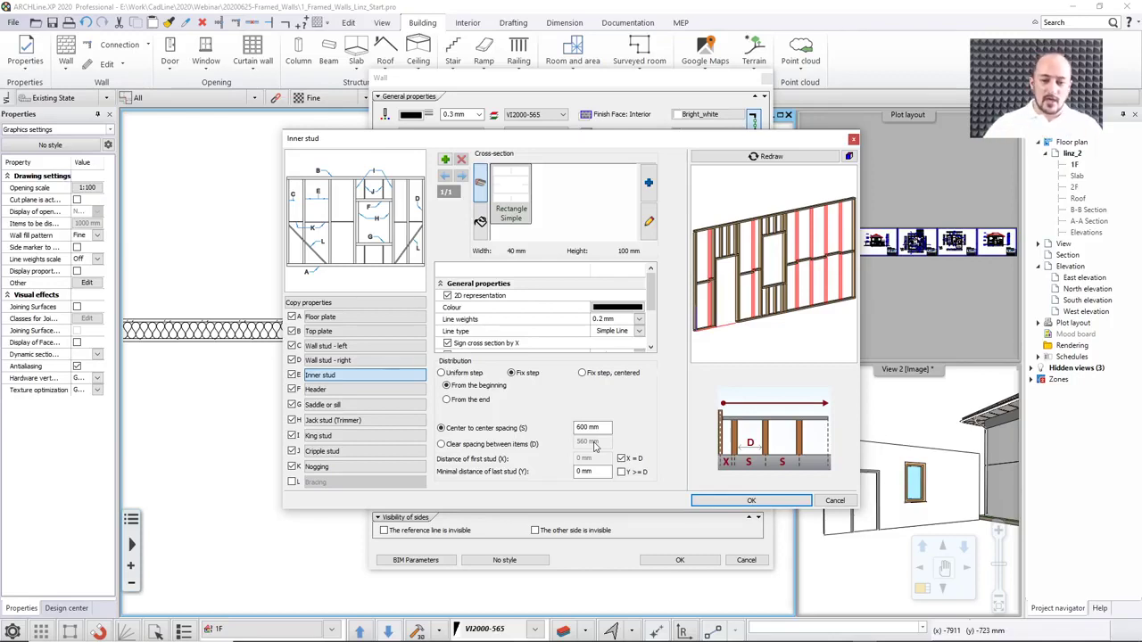
double_click(596, 428)
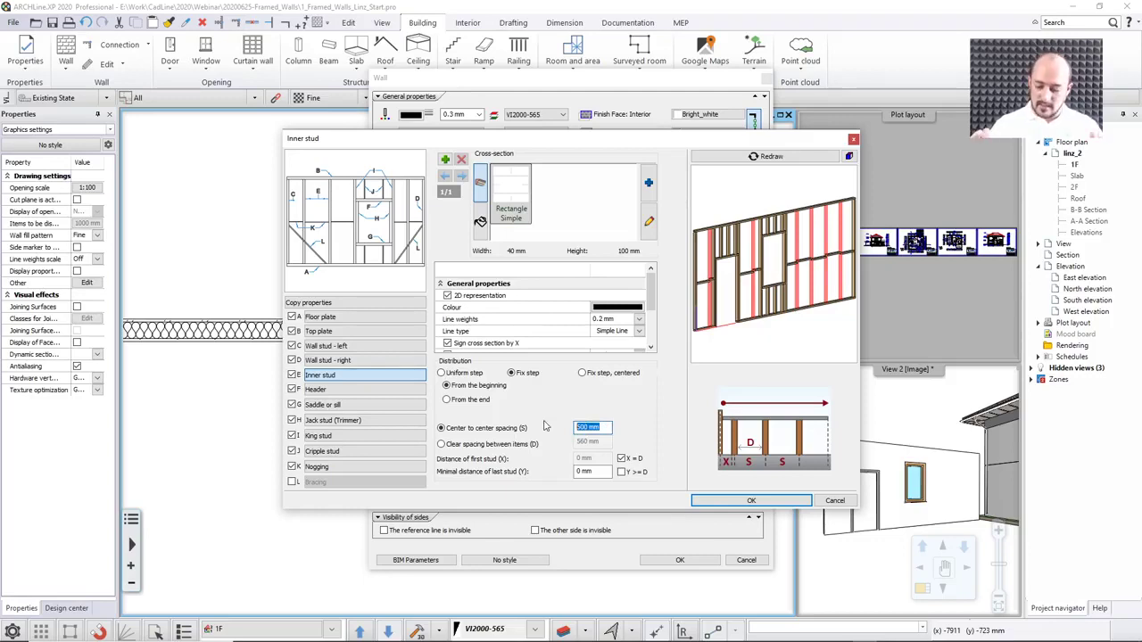
type("800")
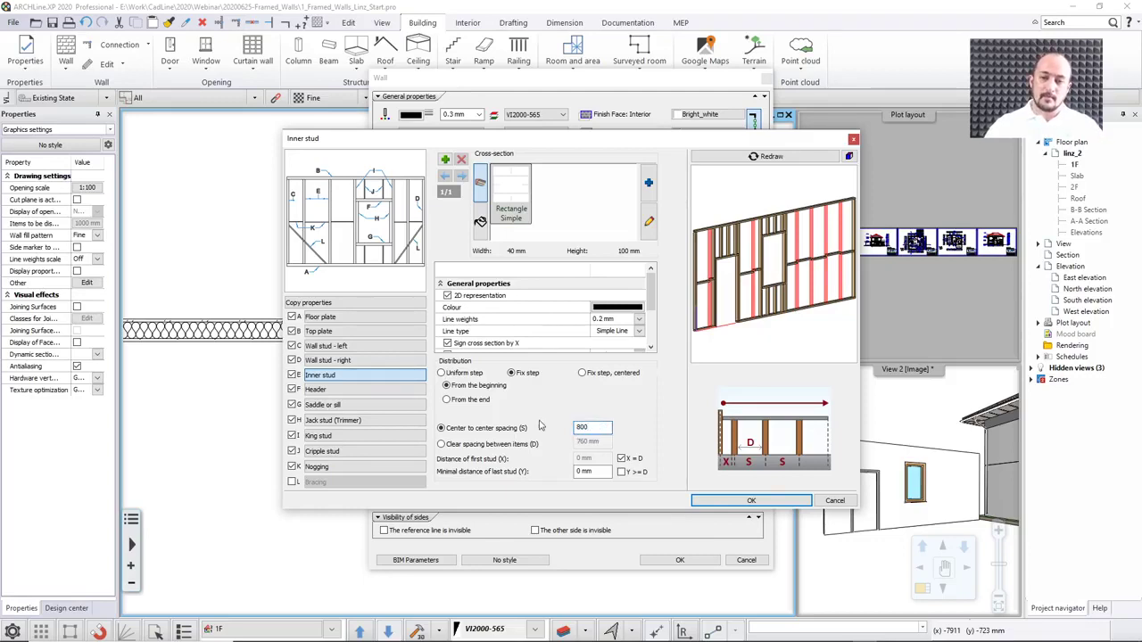
left_click(799, 158)
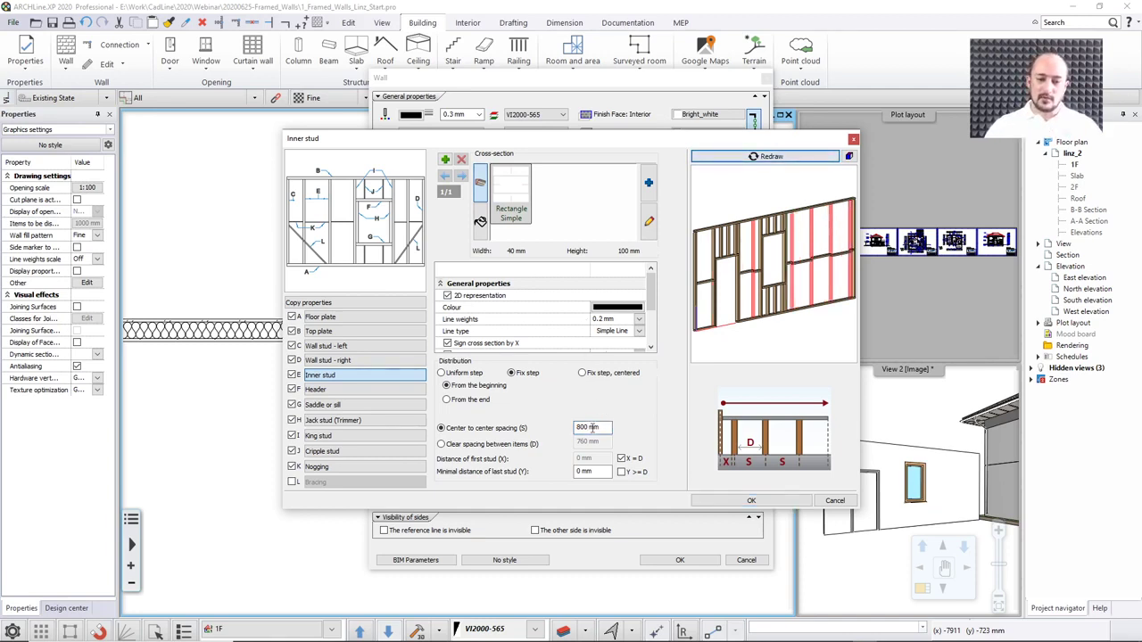
Set the inner studs' center to center spacing to 600 mm and redraw the frame preview
left_click_drag(602, 428, 559, 428)
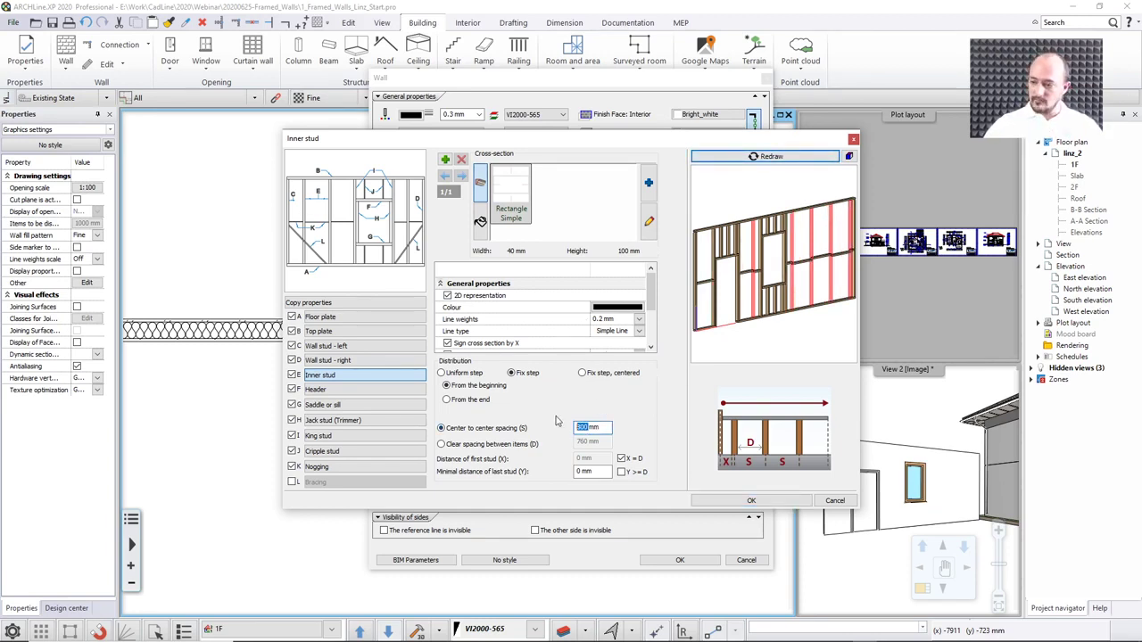
type("600")
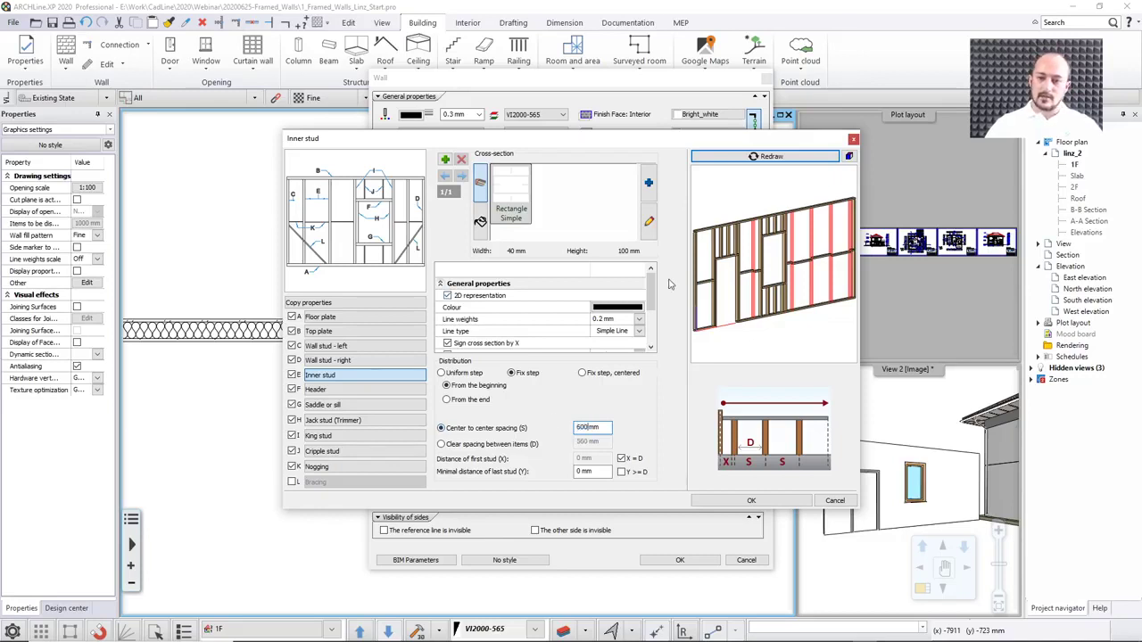
left_click(762, 157)
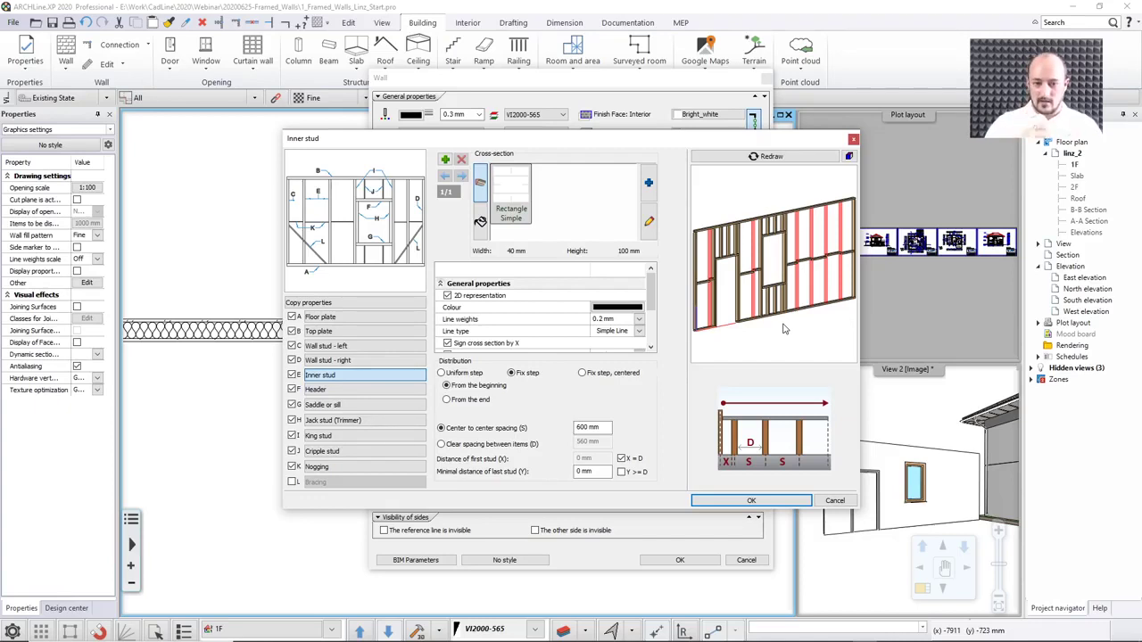
Turn off the inner studs' 3D visibility, inspect the nogging in the preview, and turn the visibility back on
scroll(654, 314, "down", 1)
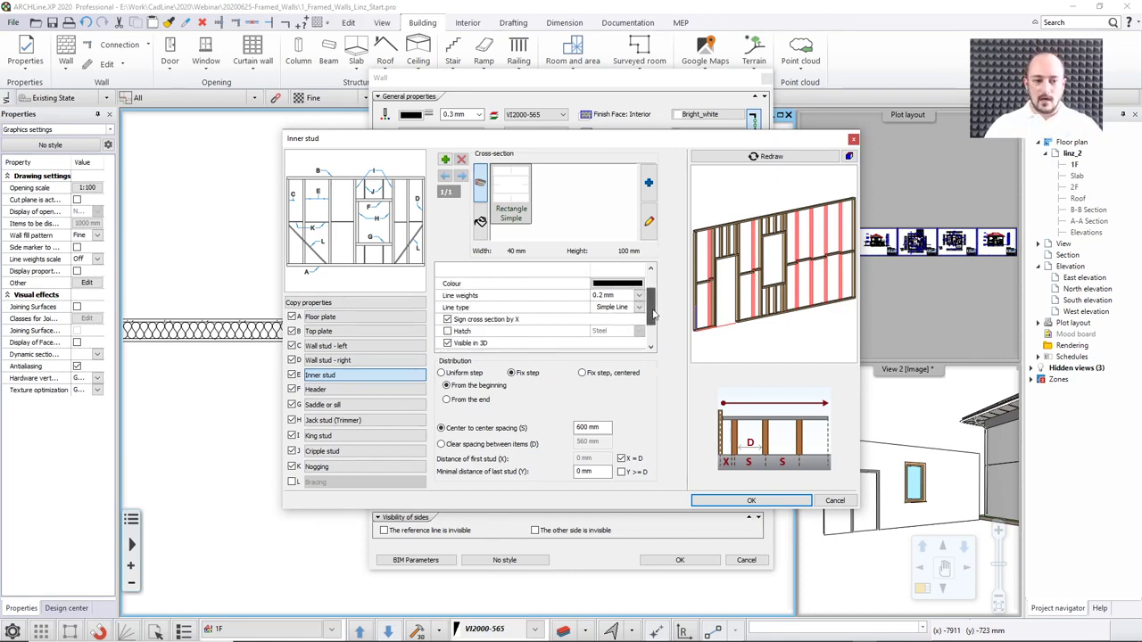
mouse_move(654, 314)
left_mouse_down()
mouse_move(655, 332)
mouse_move(654, 309)
left_mouse_up()
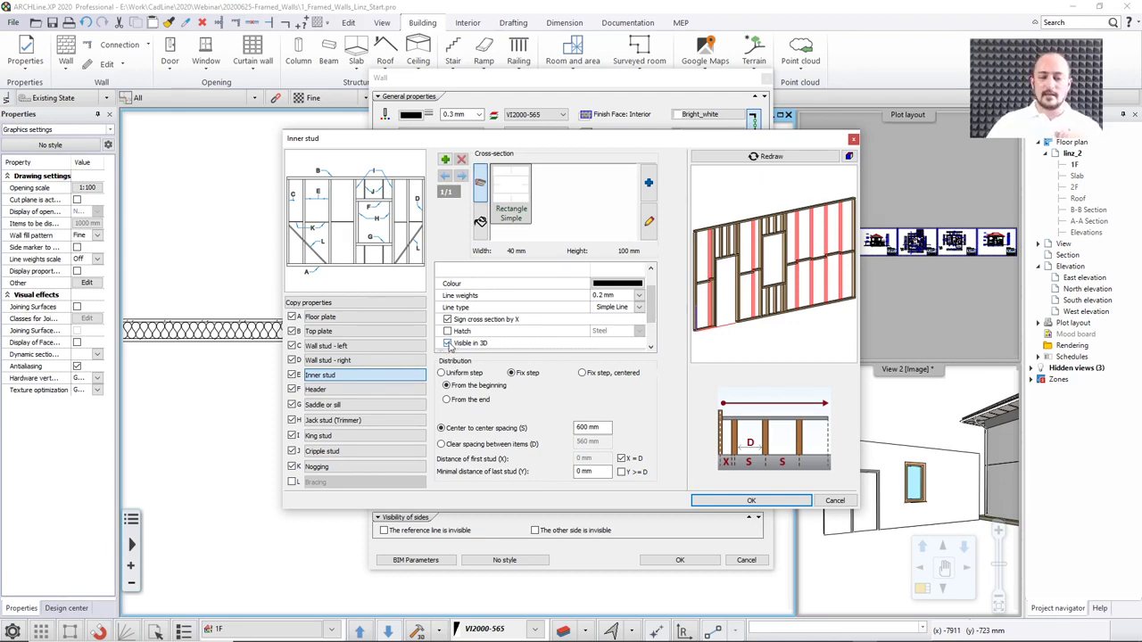
left_click(448, 345)
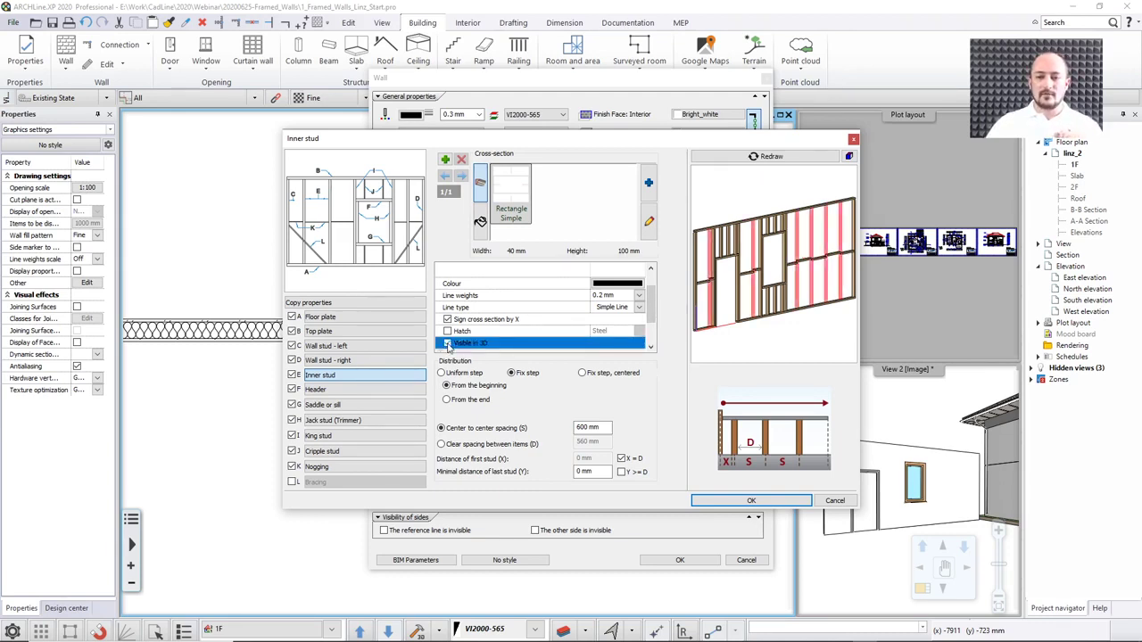
scroll(757, 277, "up", 5)
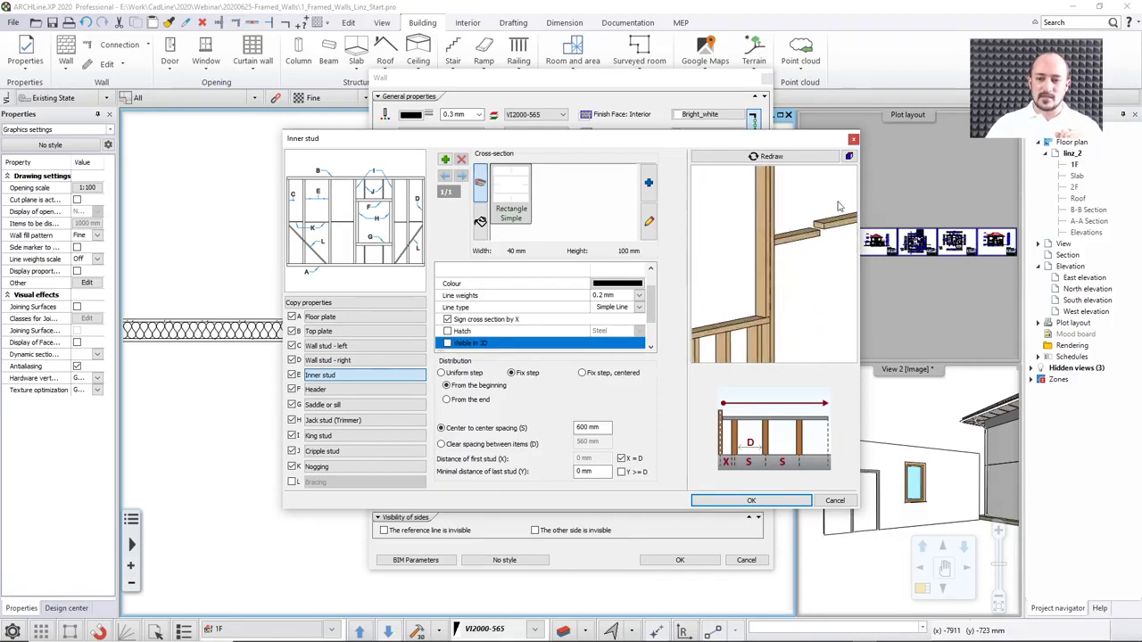
scroll(774, 303, "down", 5)
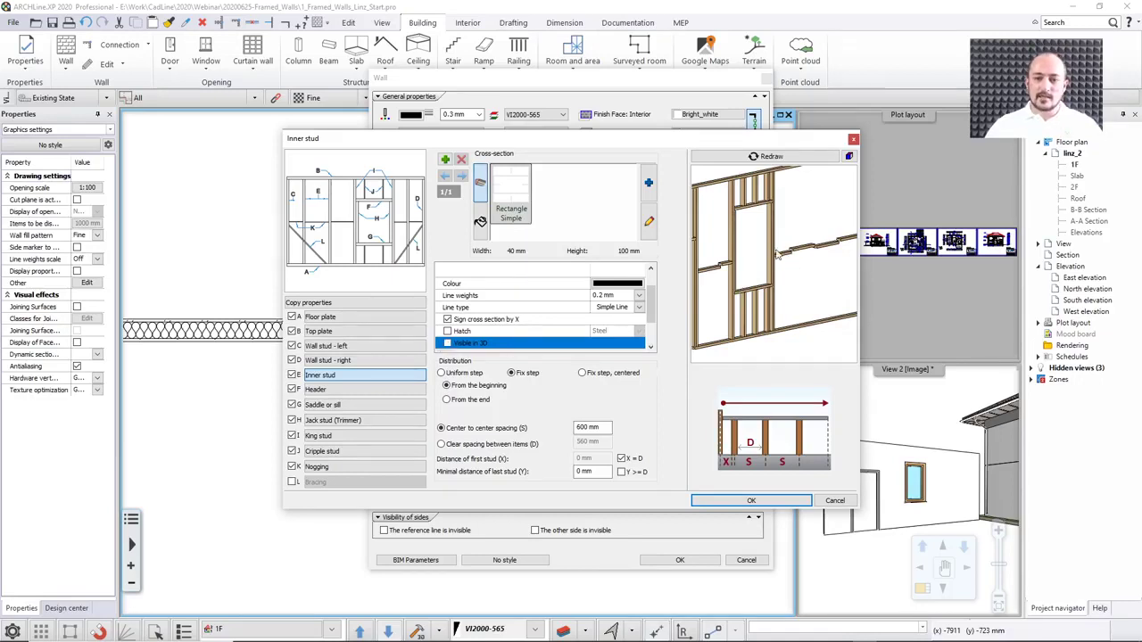
left_click(448, 345)
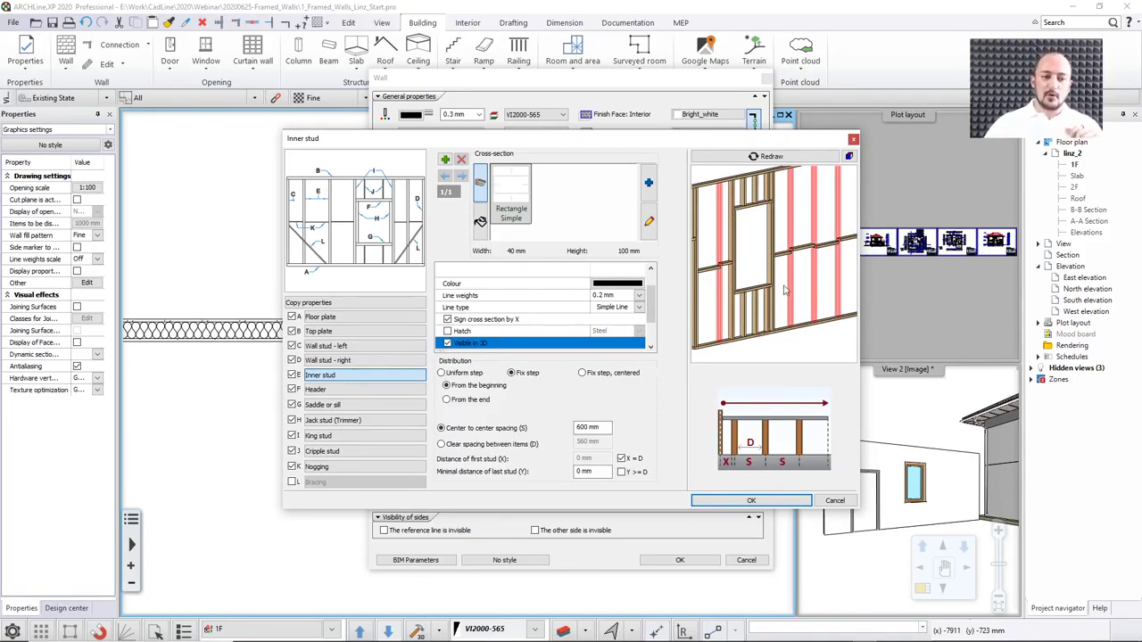
Switch the inner stud member off and on repeatedly to compare its effect on the frame, leaving it enabled
left_click(293, 375)
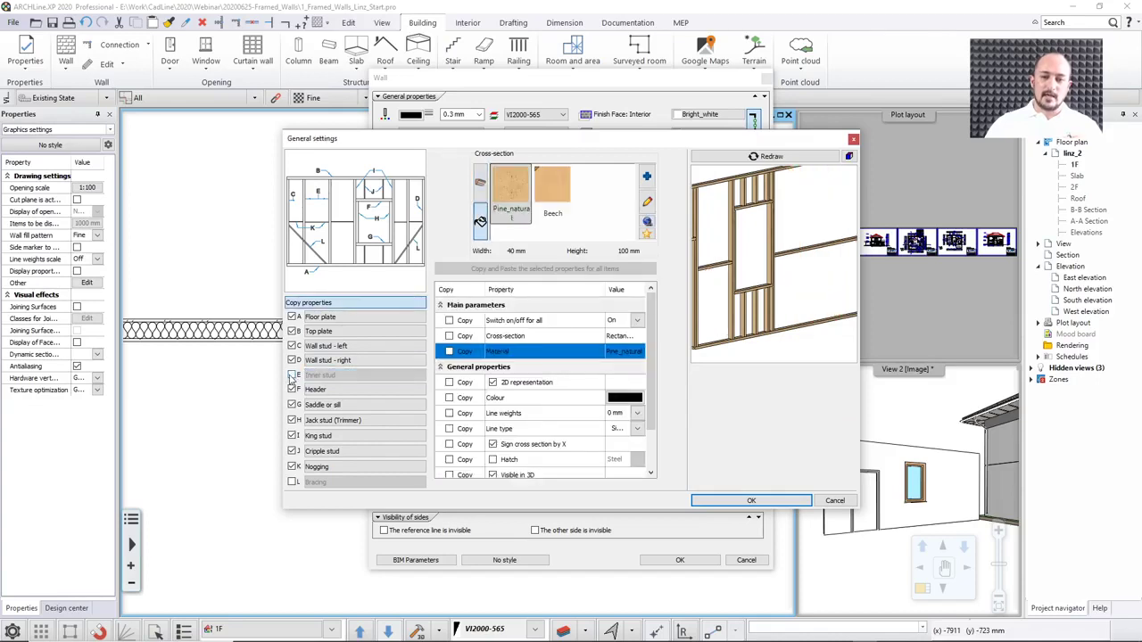
left_click(292, 376)
left_click(292, 377)
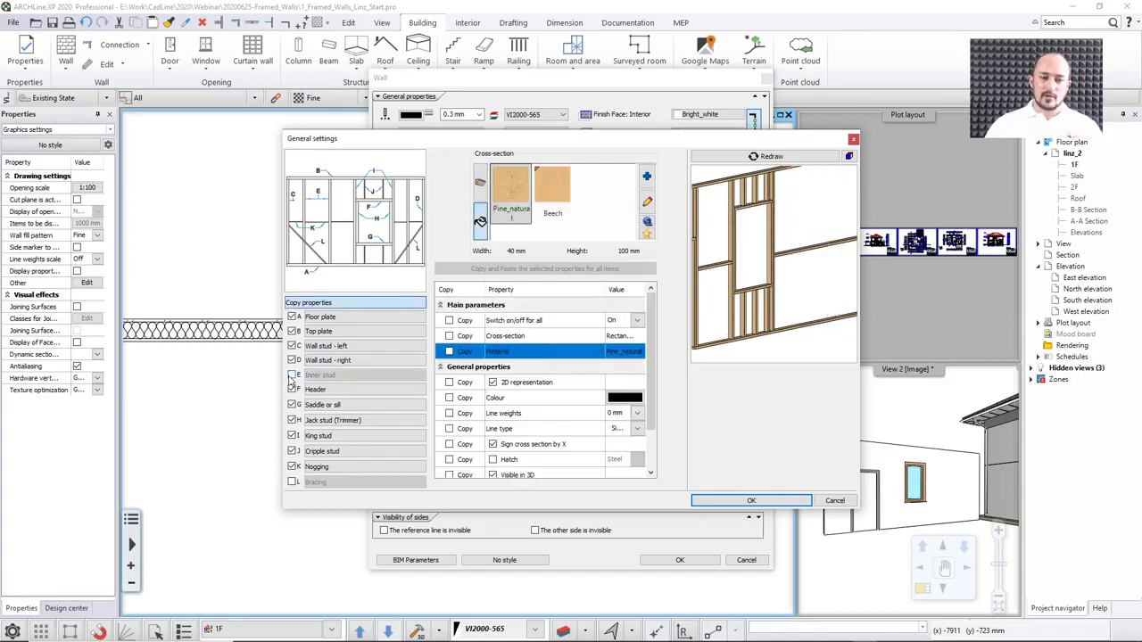
left_click(293, 376)
left_click(292, 377)
left_click(293, 376)
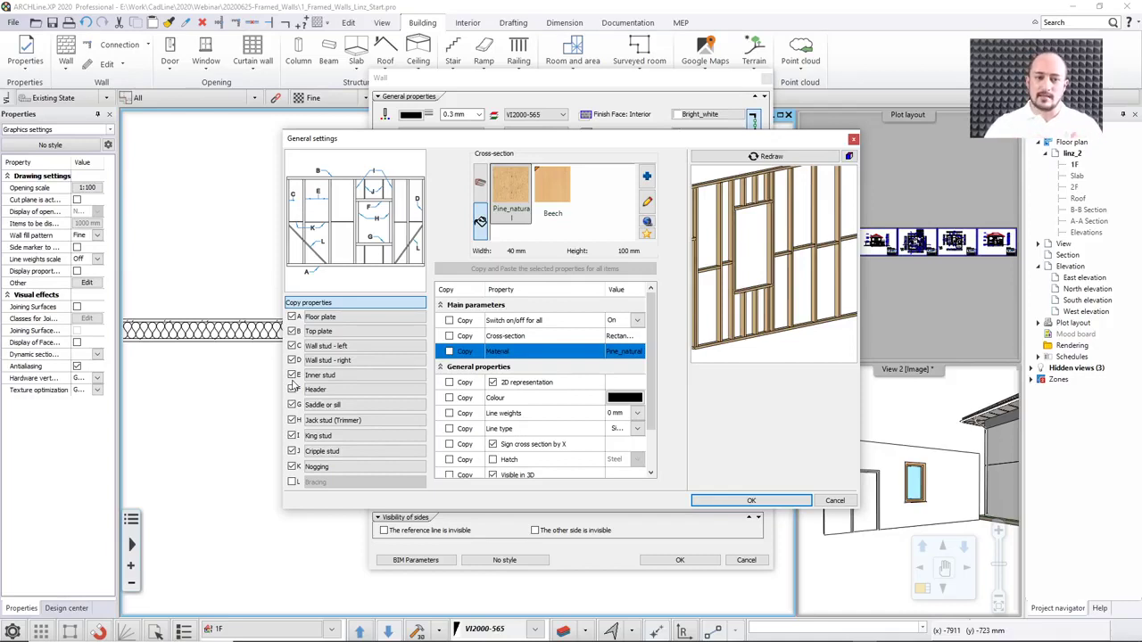
left_click(293, 375)
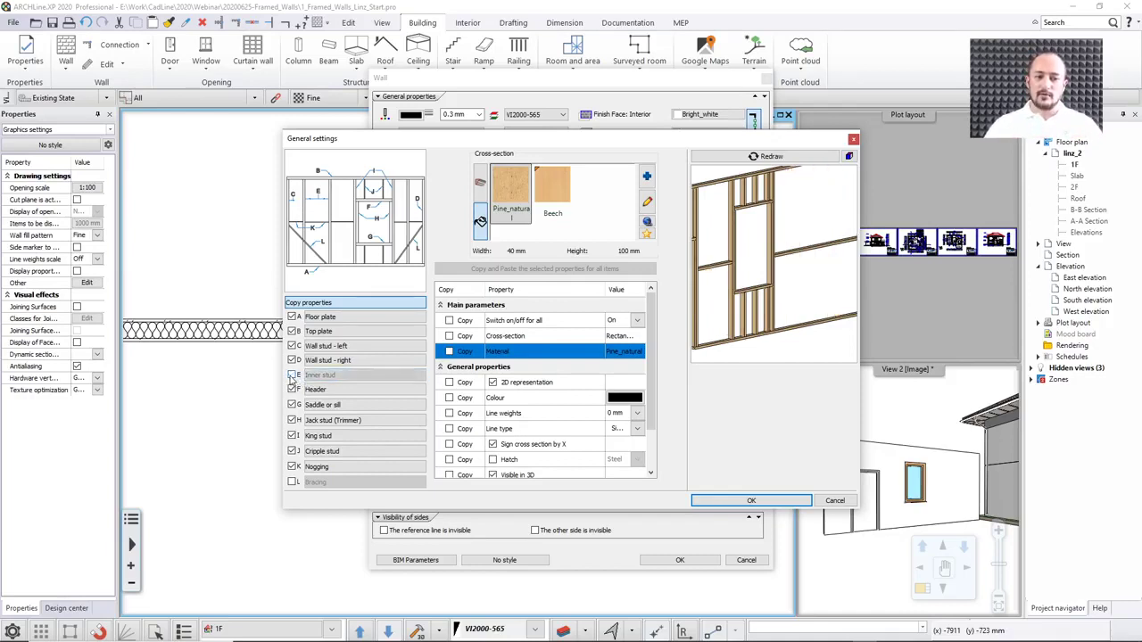
left_click(292, 375)
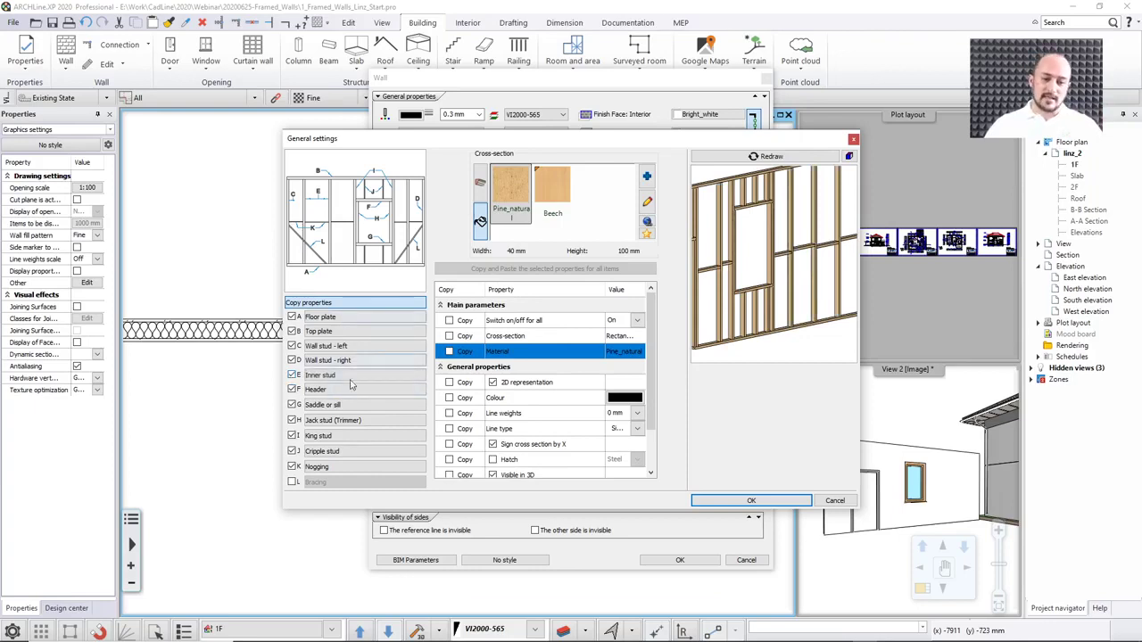
Set the header's number of beams to 3 and inspect the headers in the frame preview
left_click(335, 391)
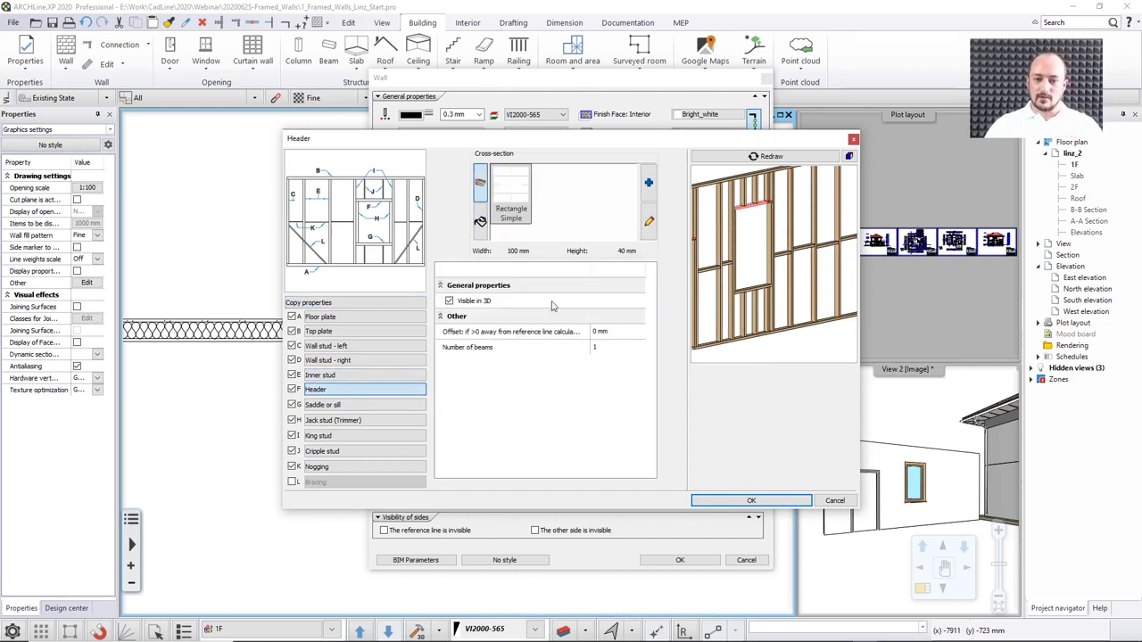
left_click(403, 381)
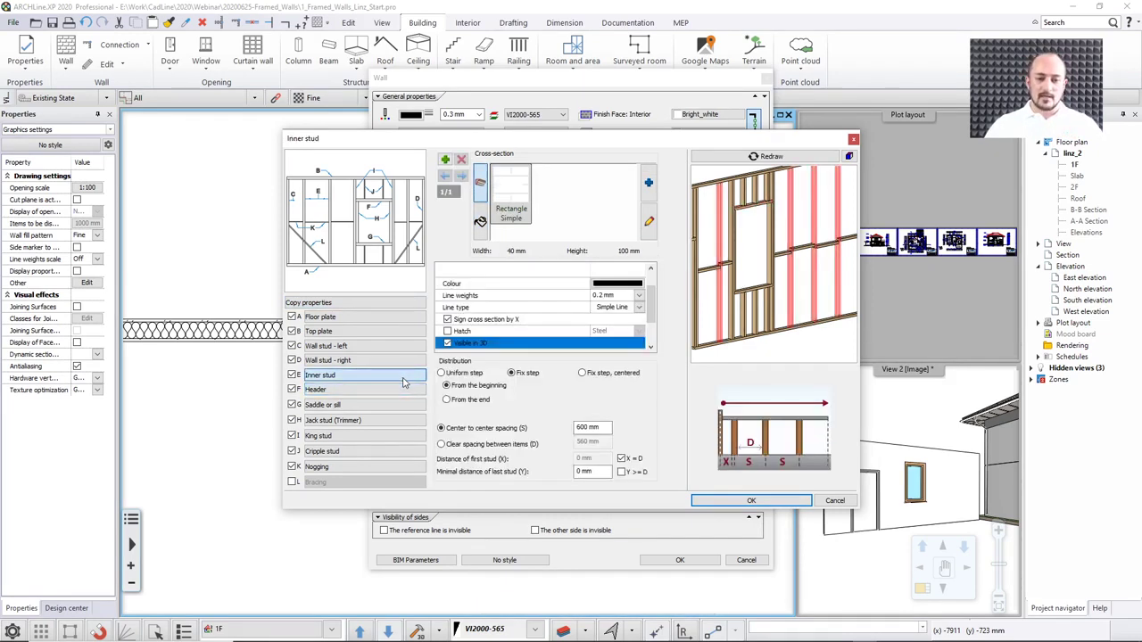
left_click(344, 391)
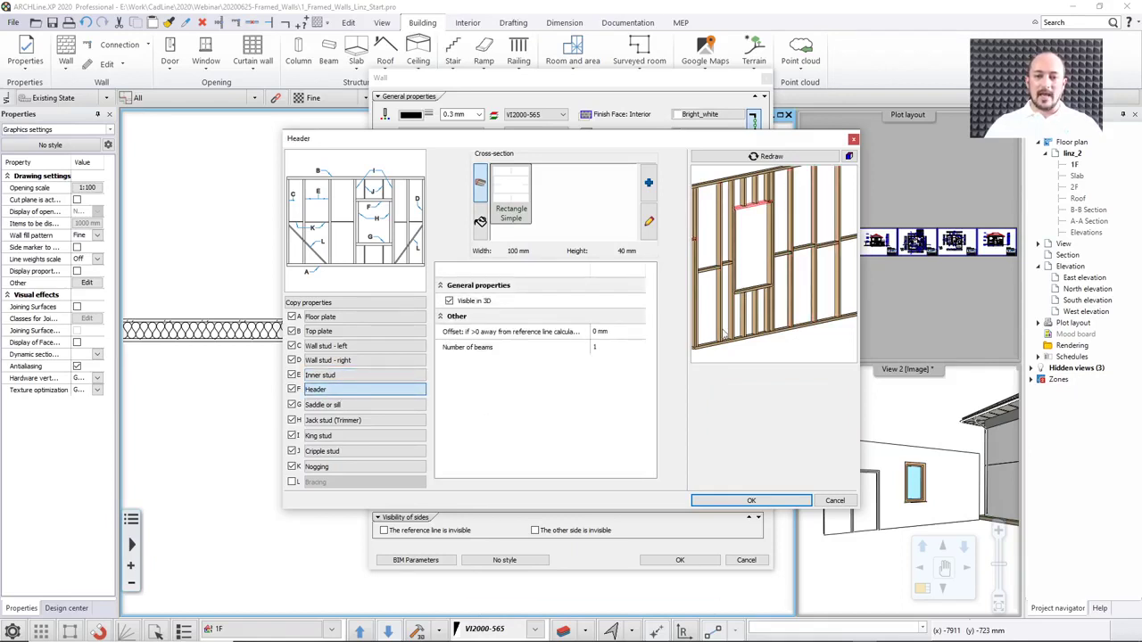
scroll(767, 266, "up", 5)
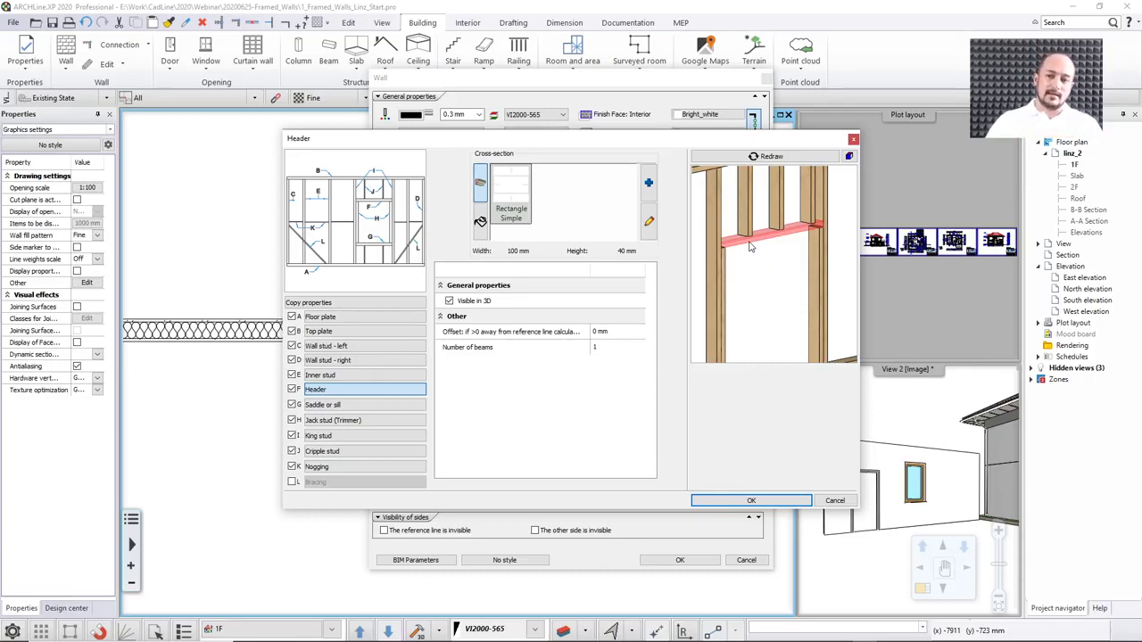
left_click(597, 346)
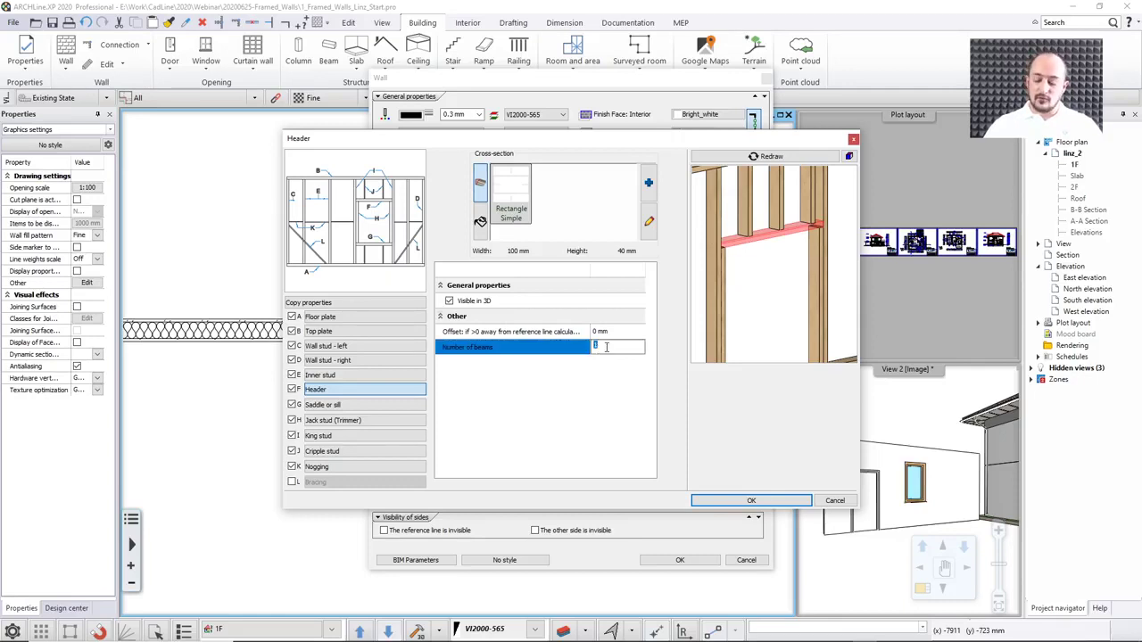
type("3")
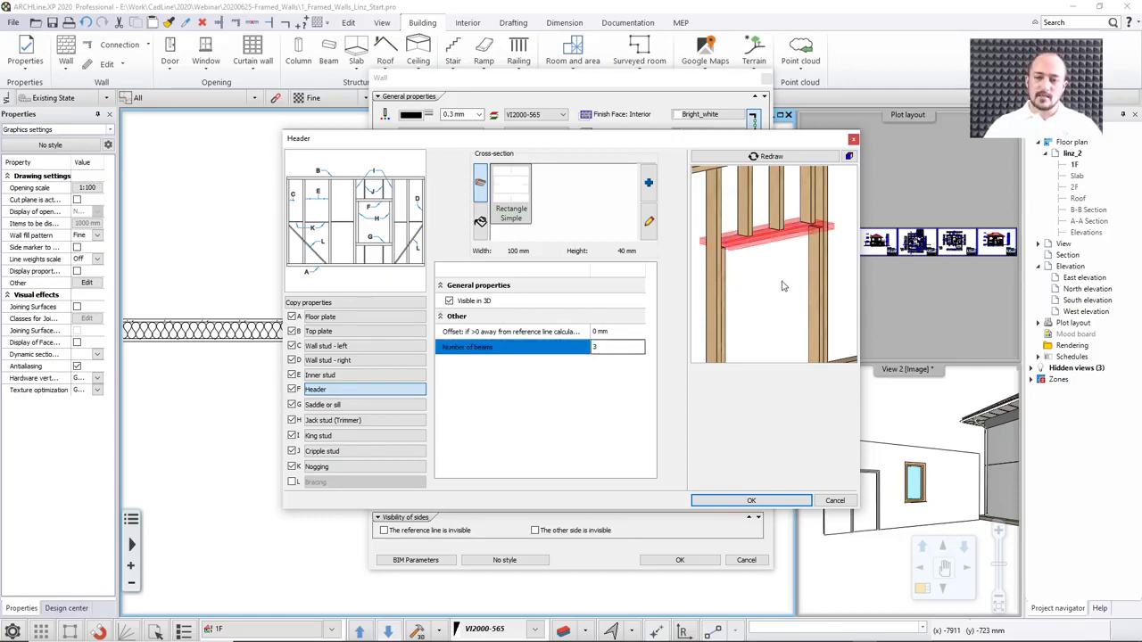
mouse_move(785, 286)
left_mouse_down()
mouse_move(767, 272)
mouse_move(793, 290)
left_mouse_up()
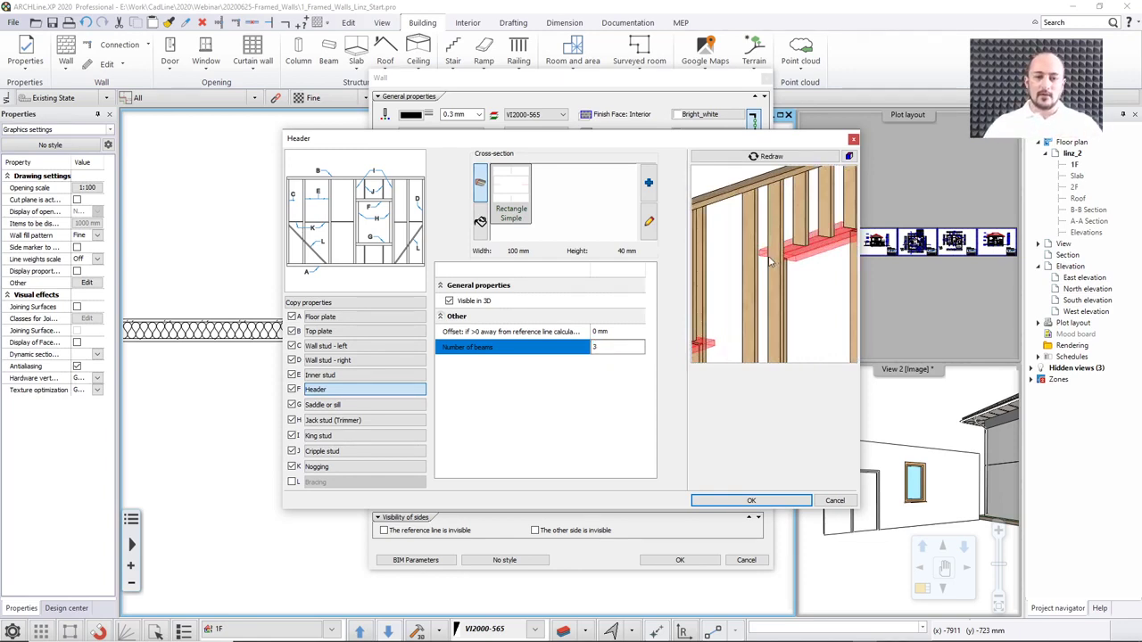
Rotate the header's rectangular profile so it is 40 mm wide and 100 mm high
left_click(649, 224)
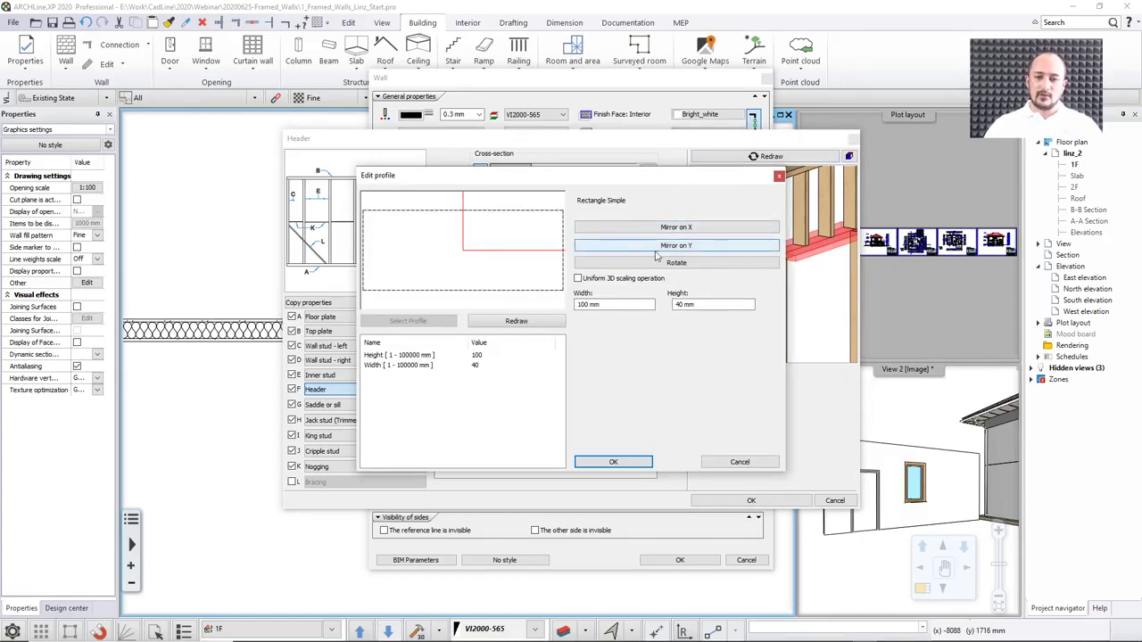
left_click(691, 262)
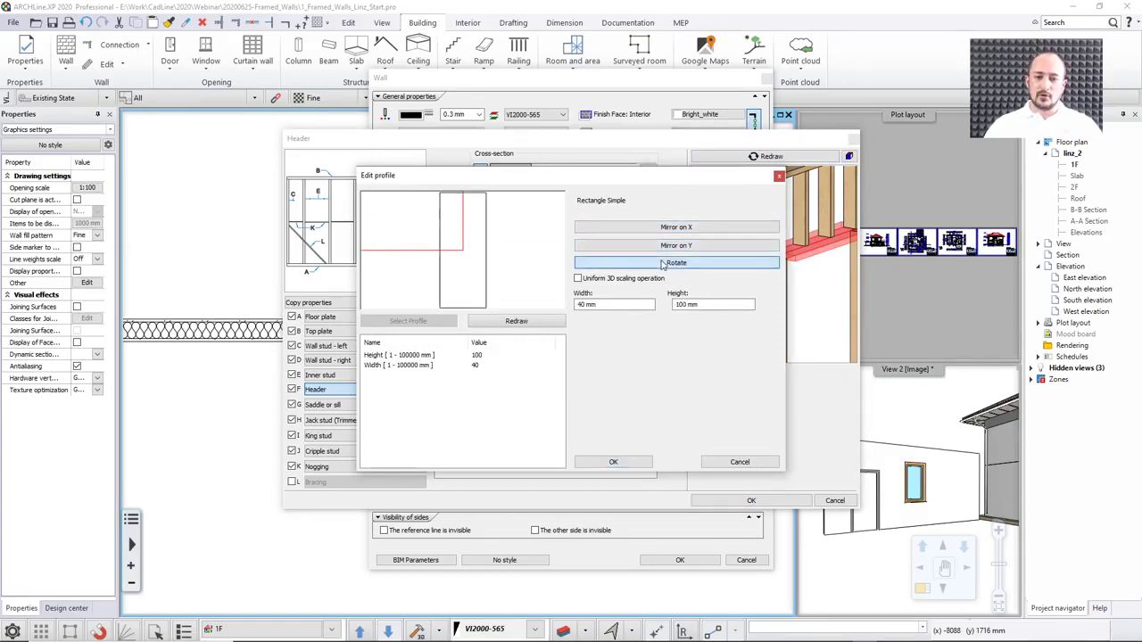
left_click(640, 464)
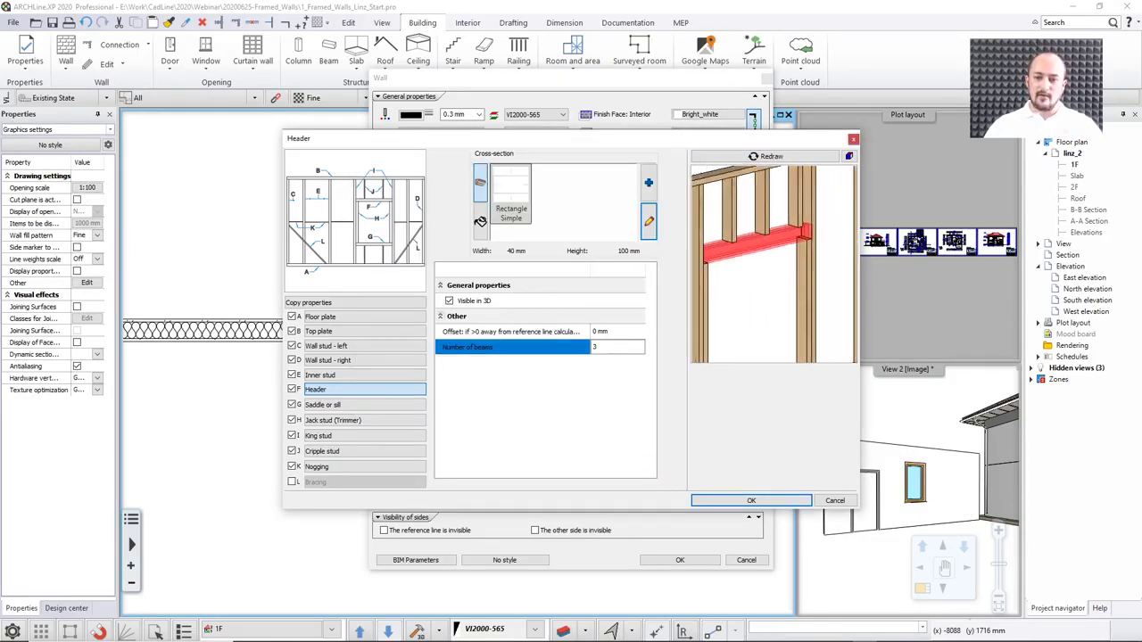
Examine the header, saddle or sill, jack stud and king stud settings and locate these members in the frame preview
left_click_drag(776, 267, 808, 272)
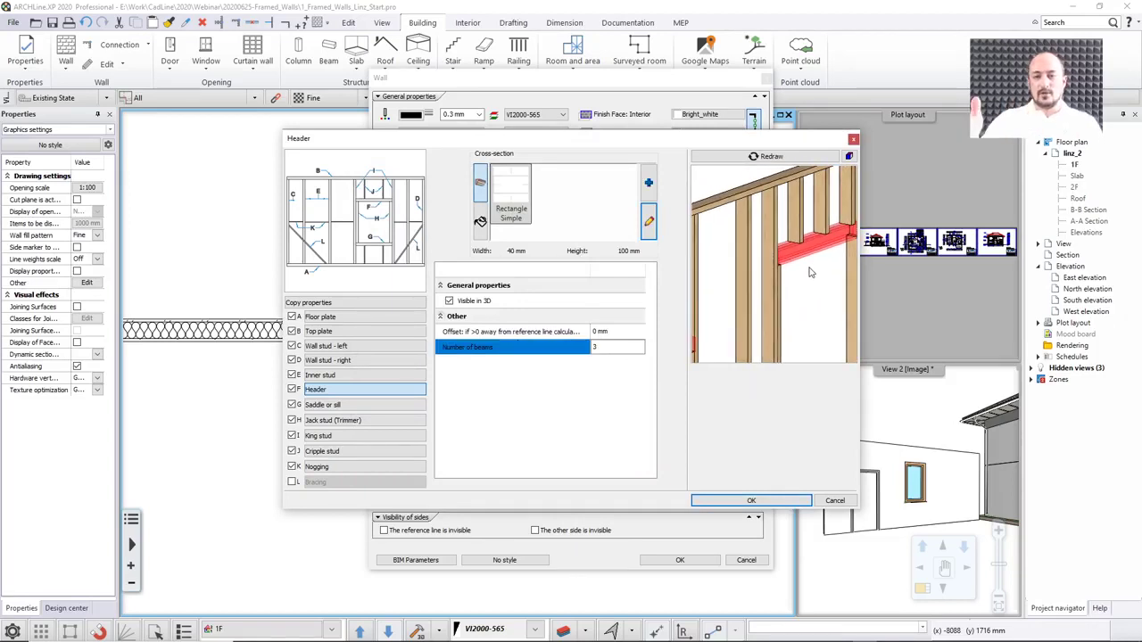
left_click_drag(800, 285, 788, 280)
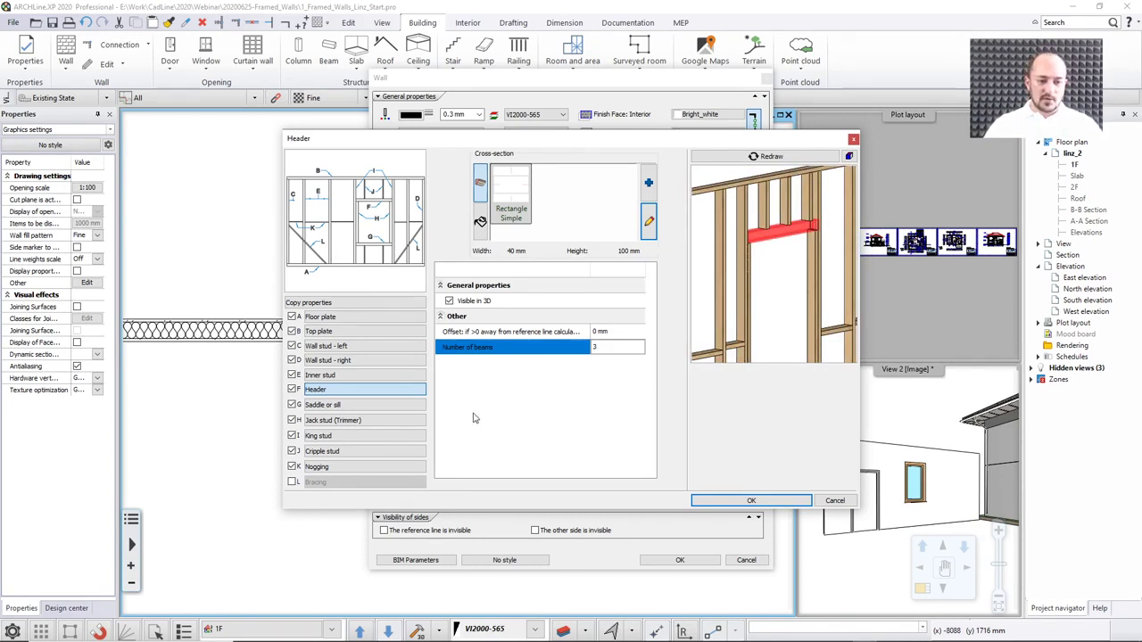
left_click(348, 407)
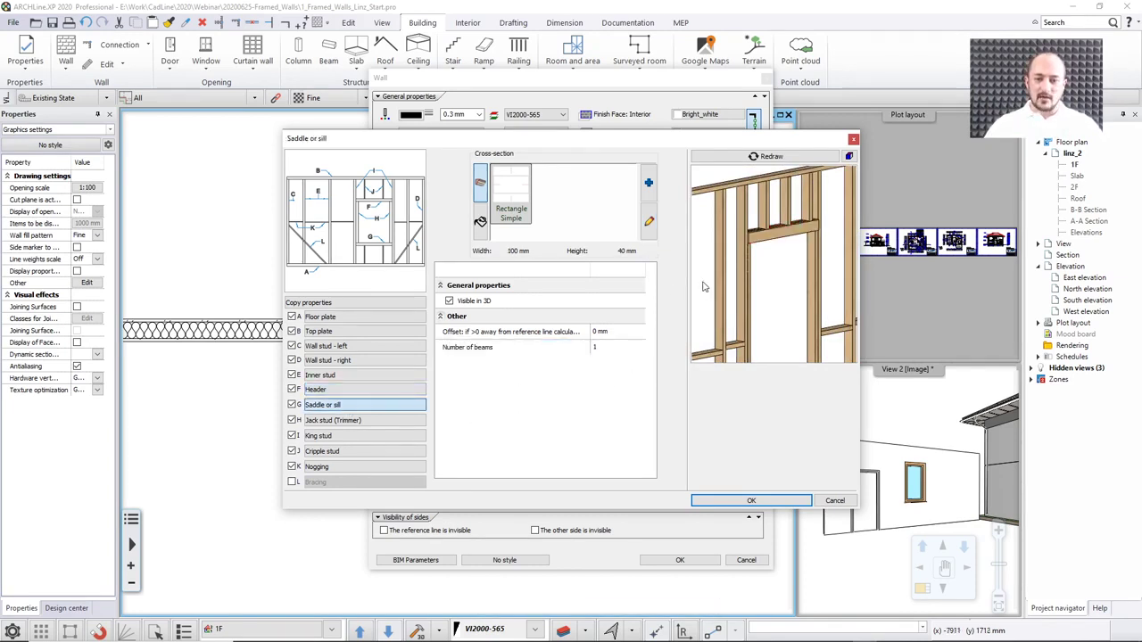
scroll(704, 288, "up", 3)
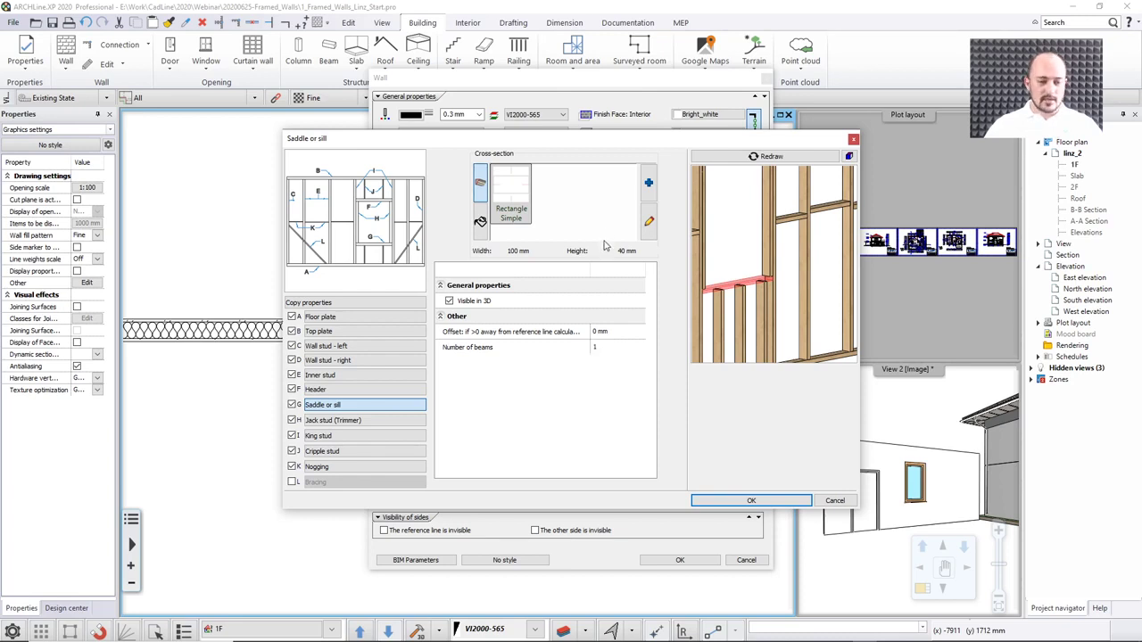
left_click(379, 420)
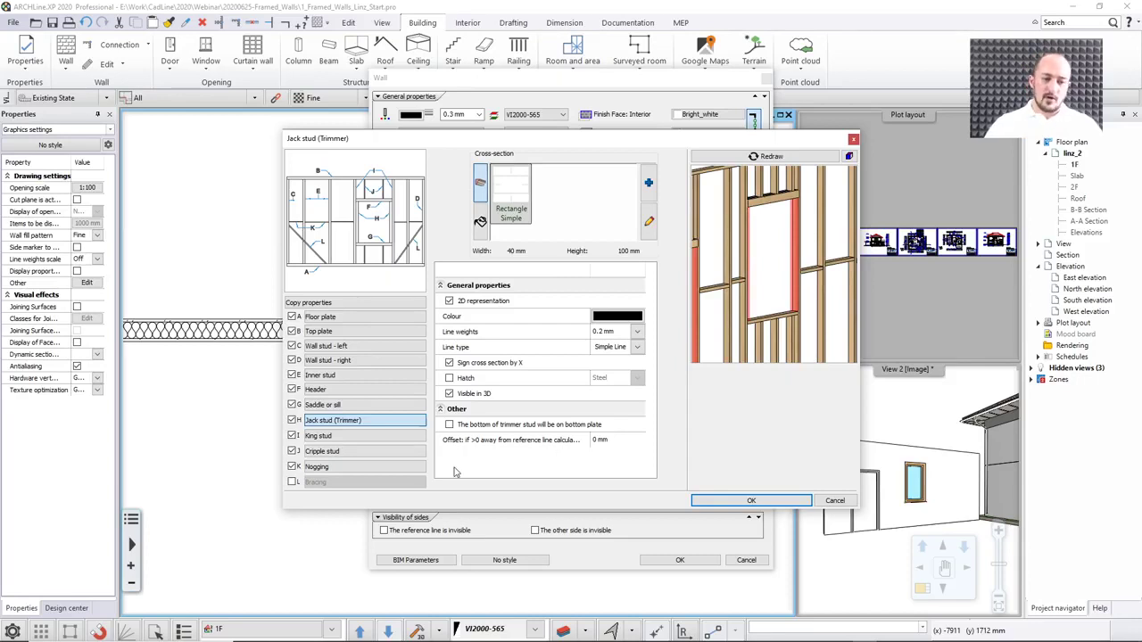
left_click(345, 436)
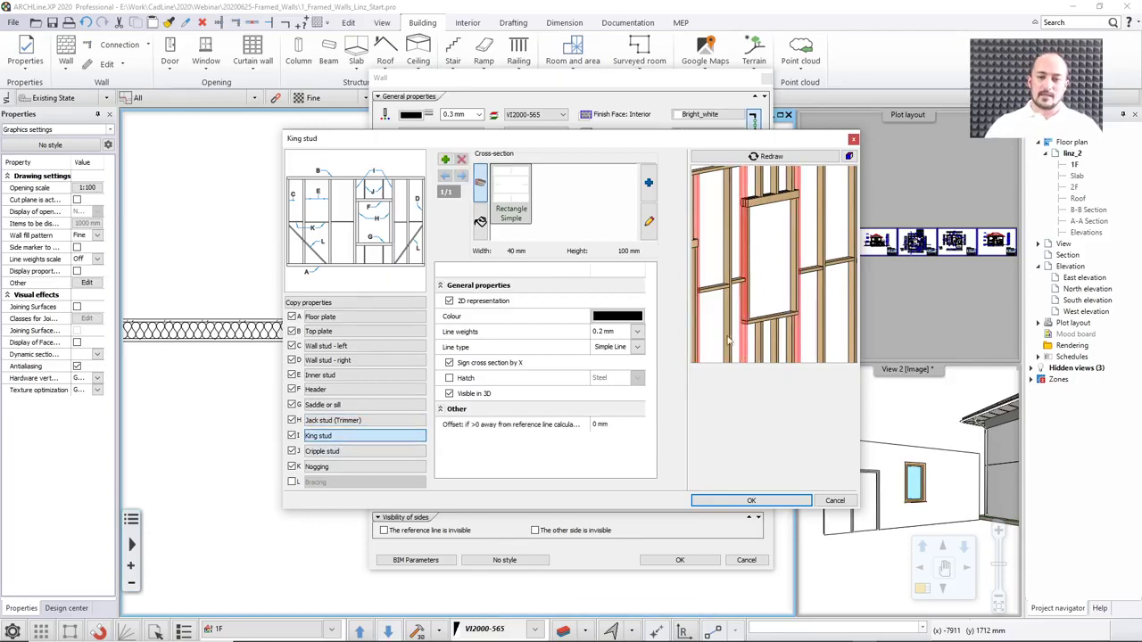
left_click_drag(735, 323, 754, 330)
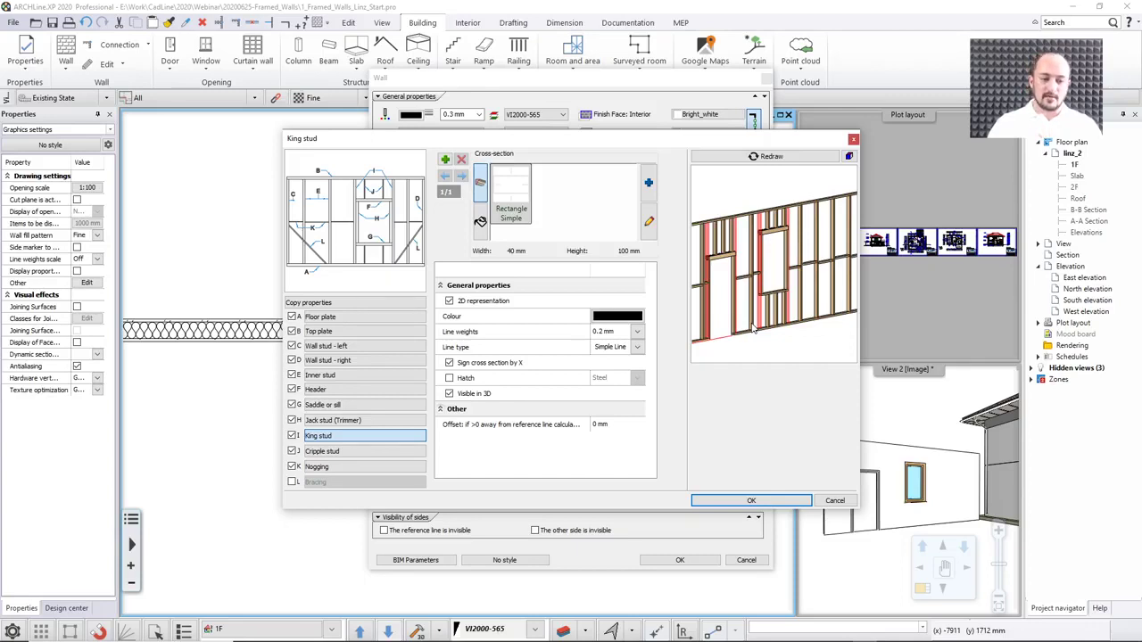
Change the cripple studs' distribution to a fixed step, centered
left_click(395, 451)
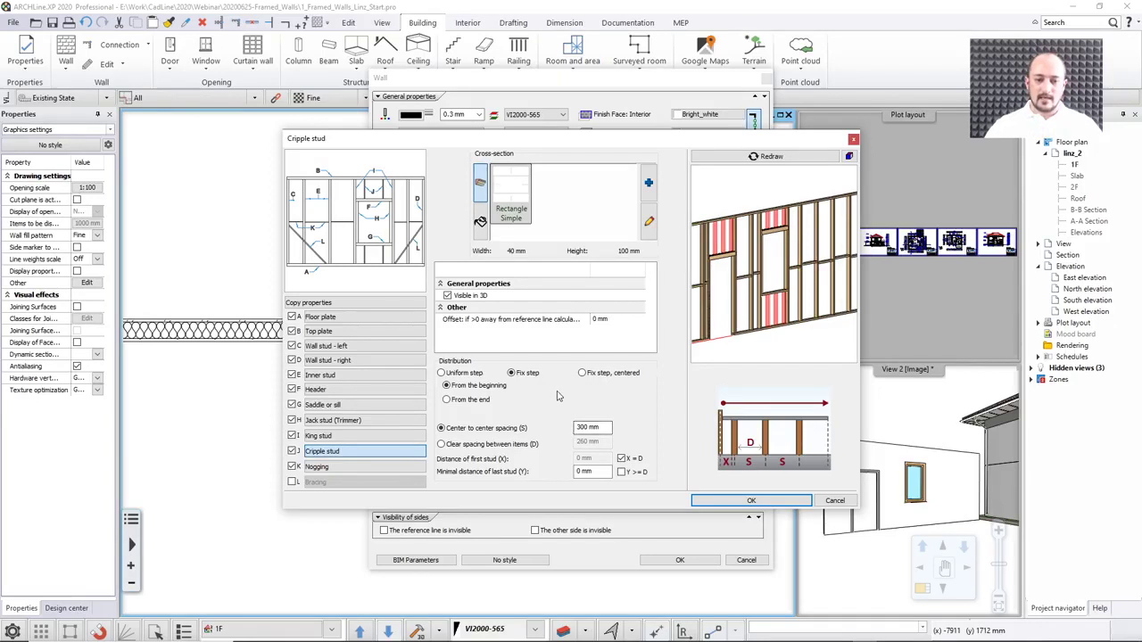
left_click(581, 373)
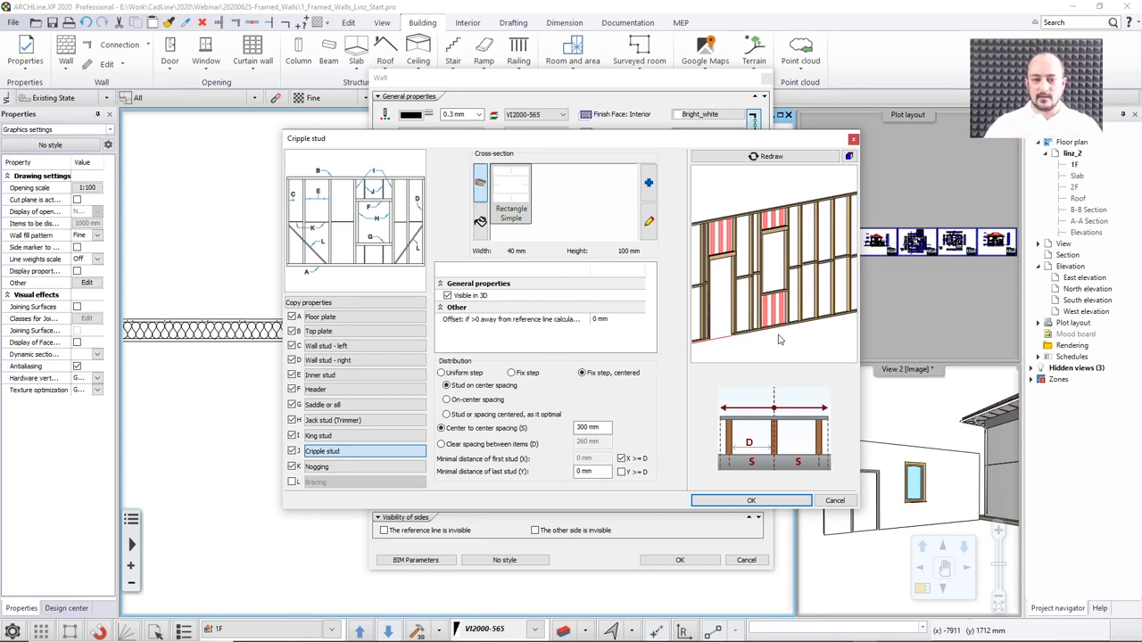
Inspect the nogging in the frame preview and open the orientation choices for its side-by-side rakers
left_click(387, 470)
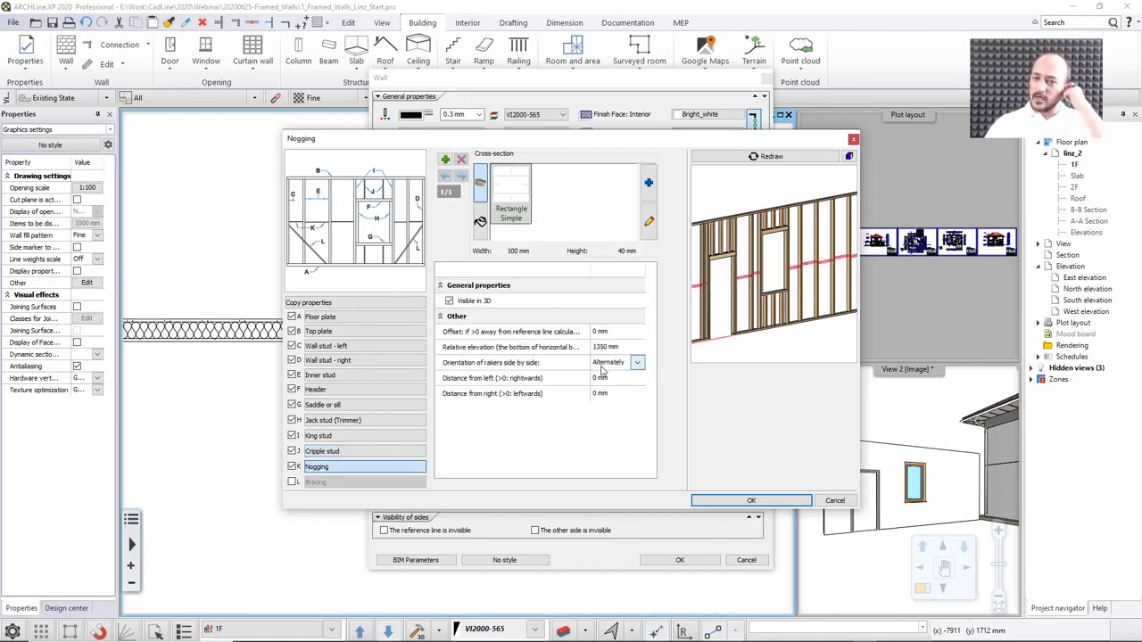
left_click_drag(767, 362, 710, 339)
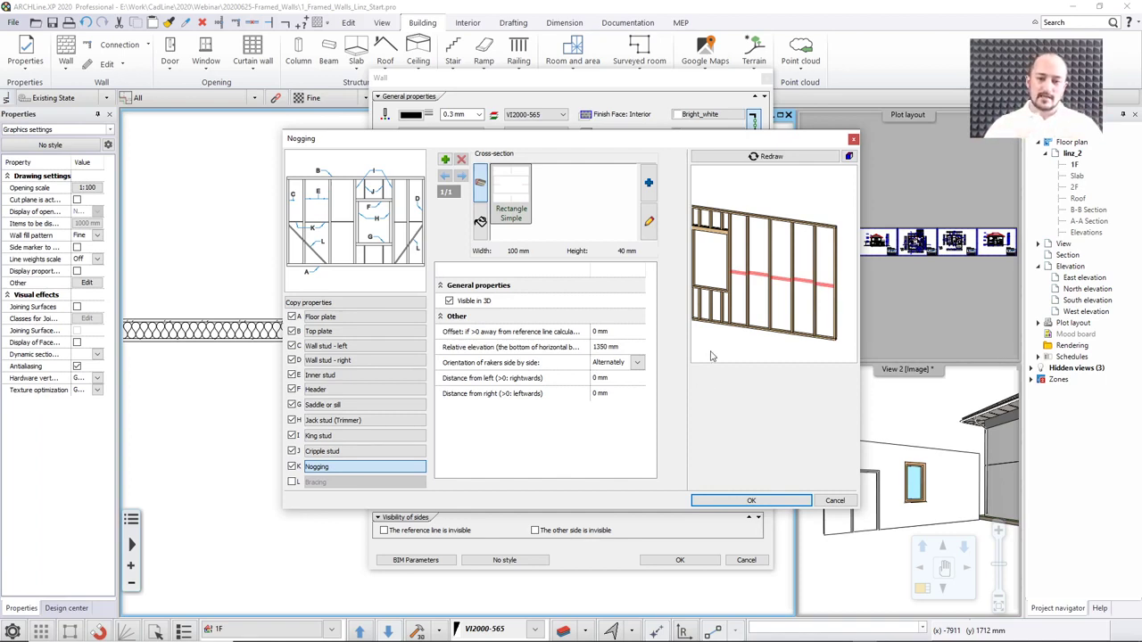
left_click(638, 362)
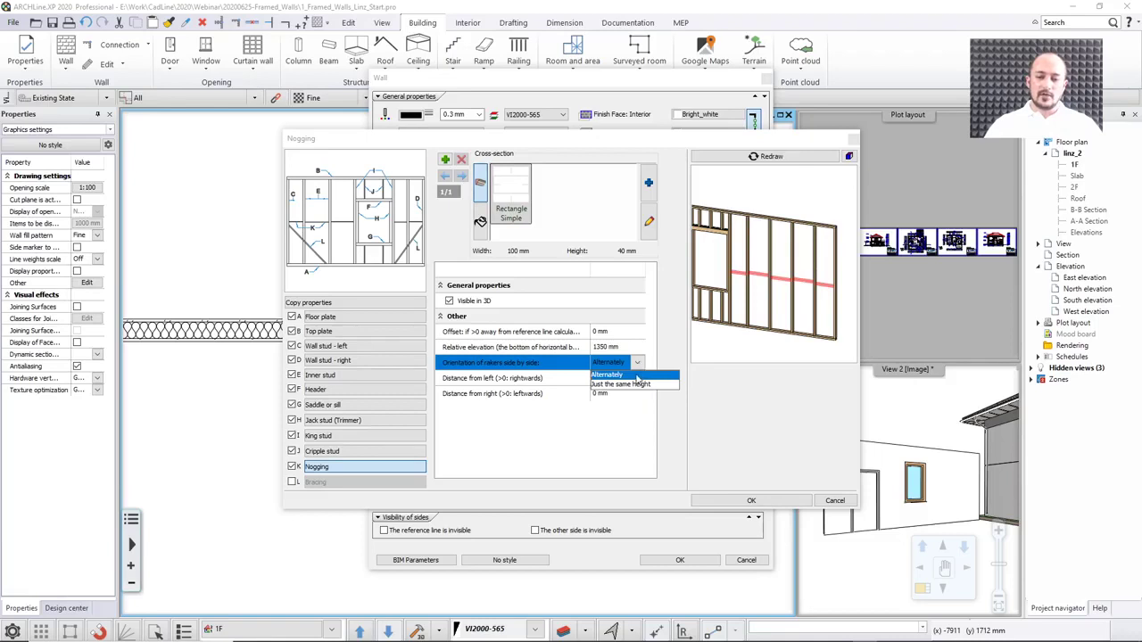
Compare the nogging orientation options Just the same height and Alternately in the frame preview, keeping Alternately
left_click(629, 384)
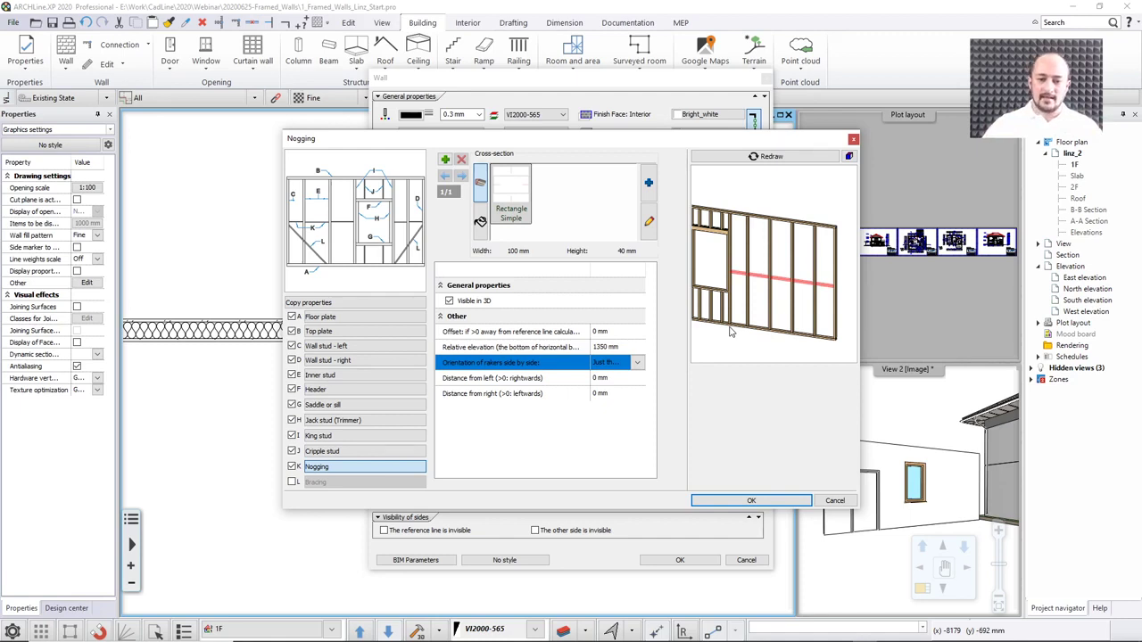
left_click(637, 363)
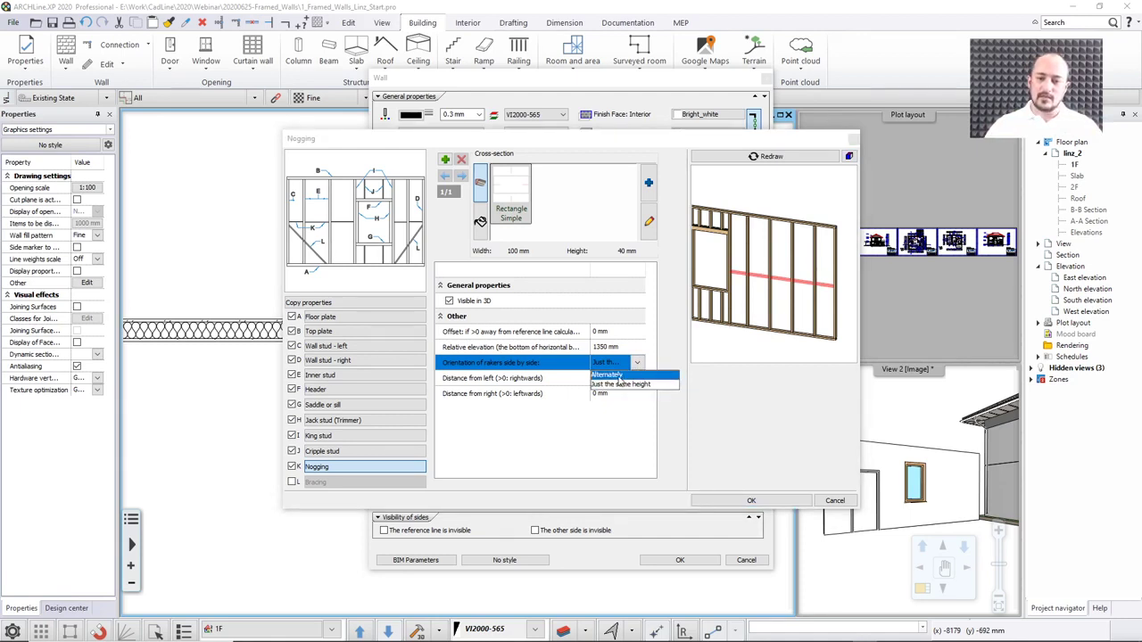
left_click(618, 378)
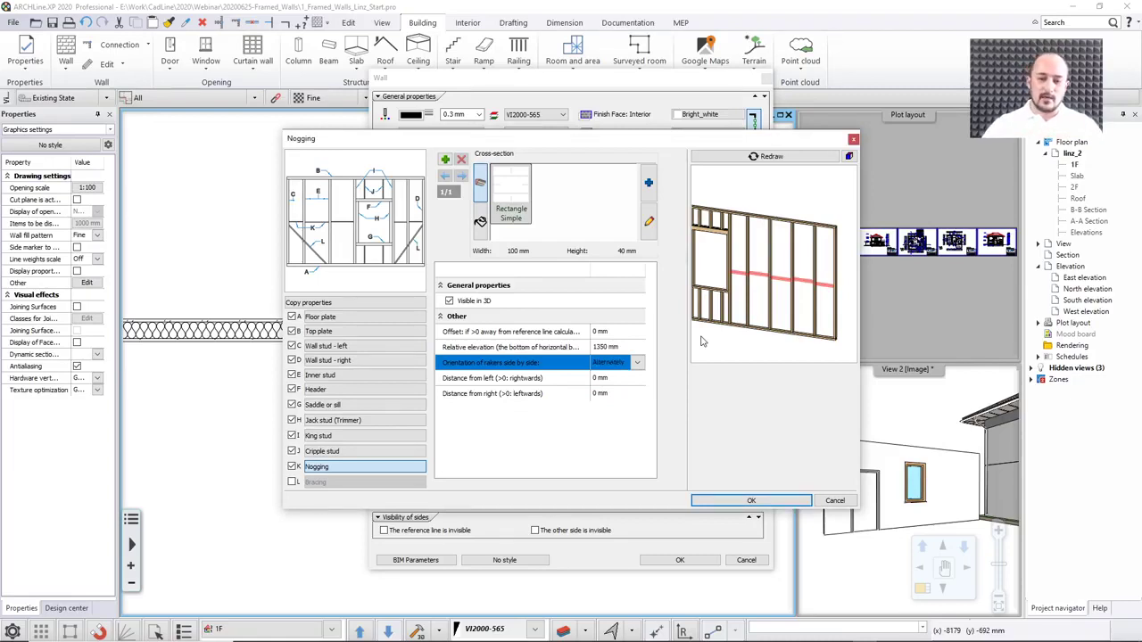
scroll(759, 268, "up", 5)
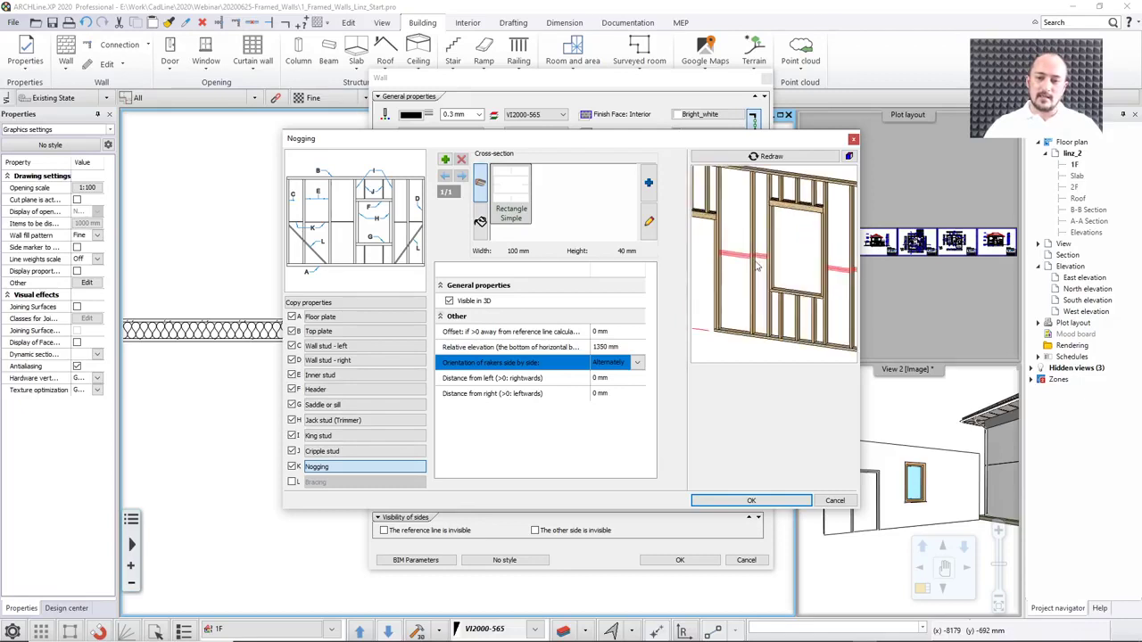
middle_click_drag(728, 262, 765, 260)
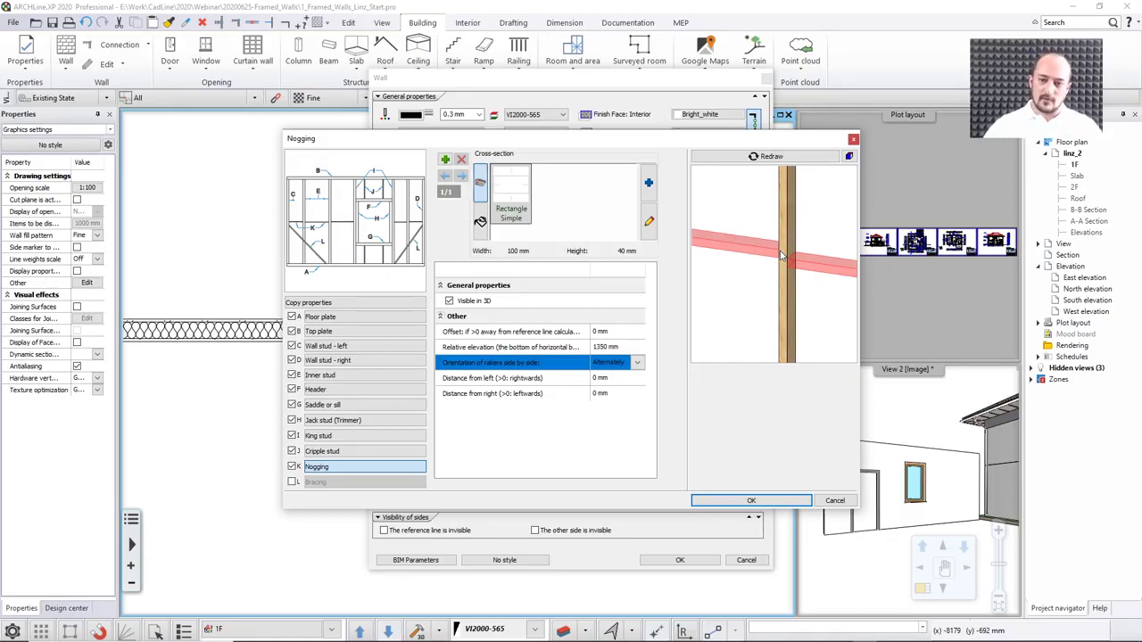
scroll(774, 268, "down", 5)
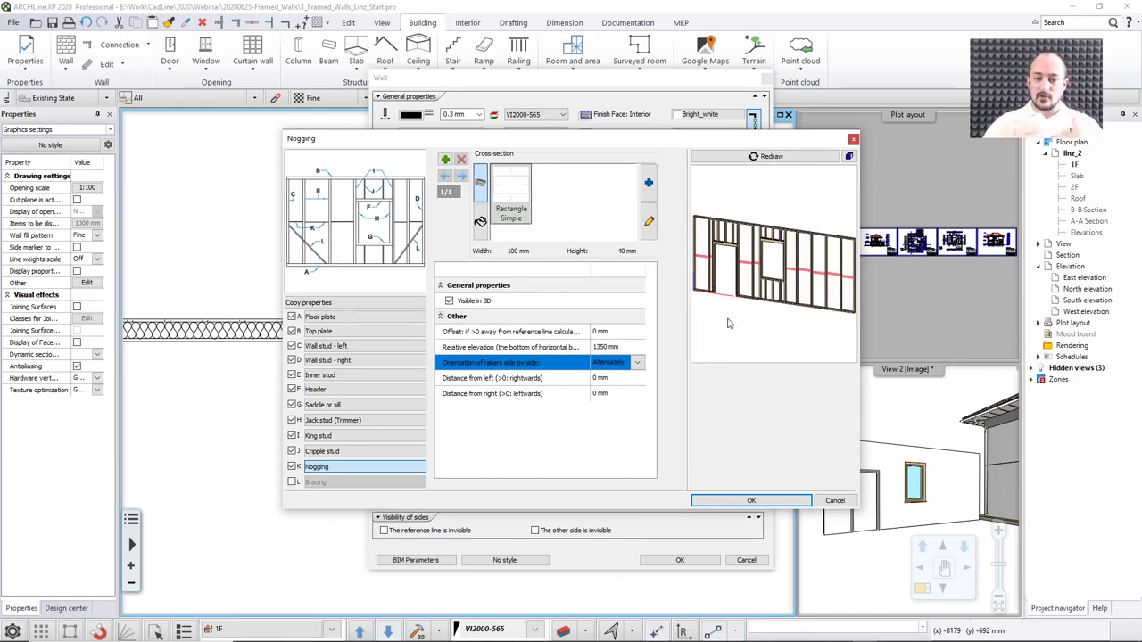
Set the nogging's relative elevation to 600 mm and add a second nogging at a relative elevation of 1300 mm
left_click(624, 347)
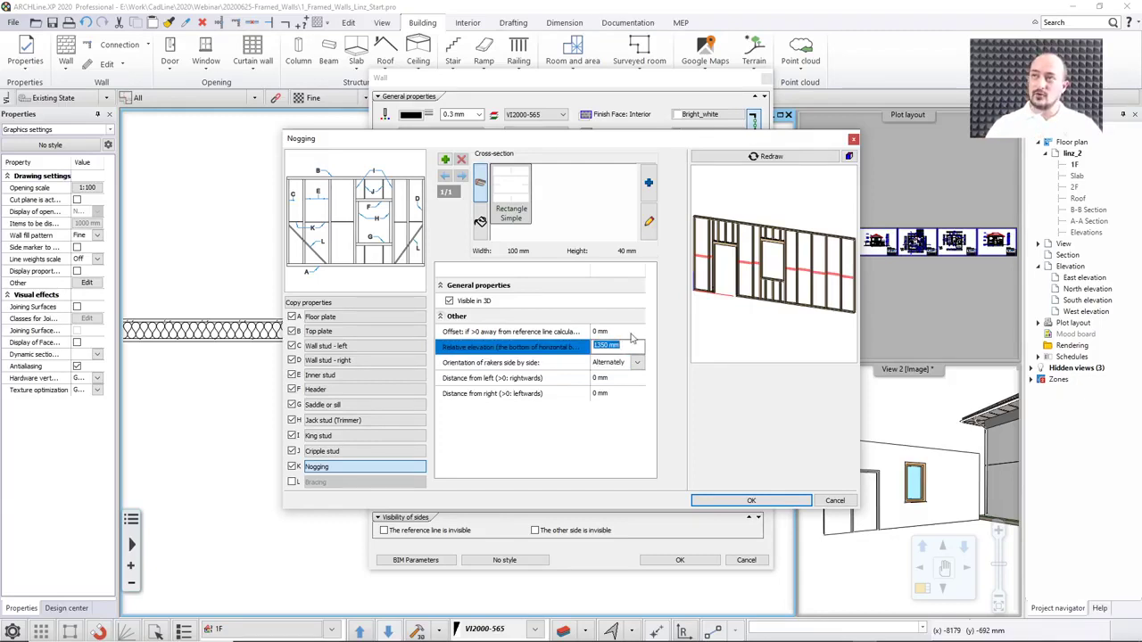
type("600")
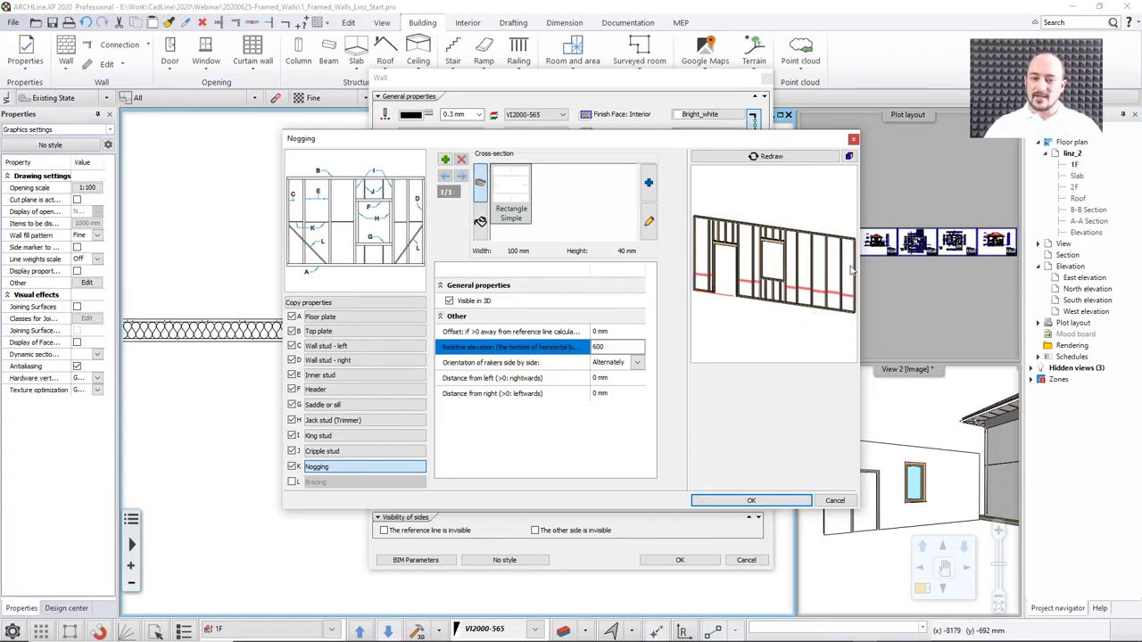
left_click(444, 159)
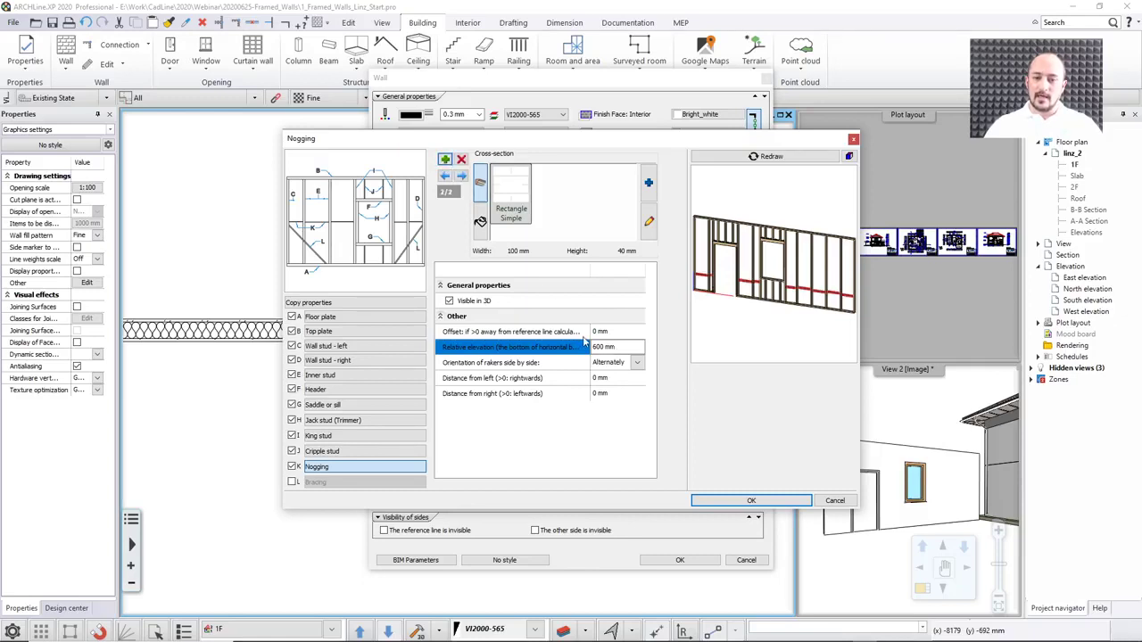
left_click(619, 349)
double_click(619, 349)
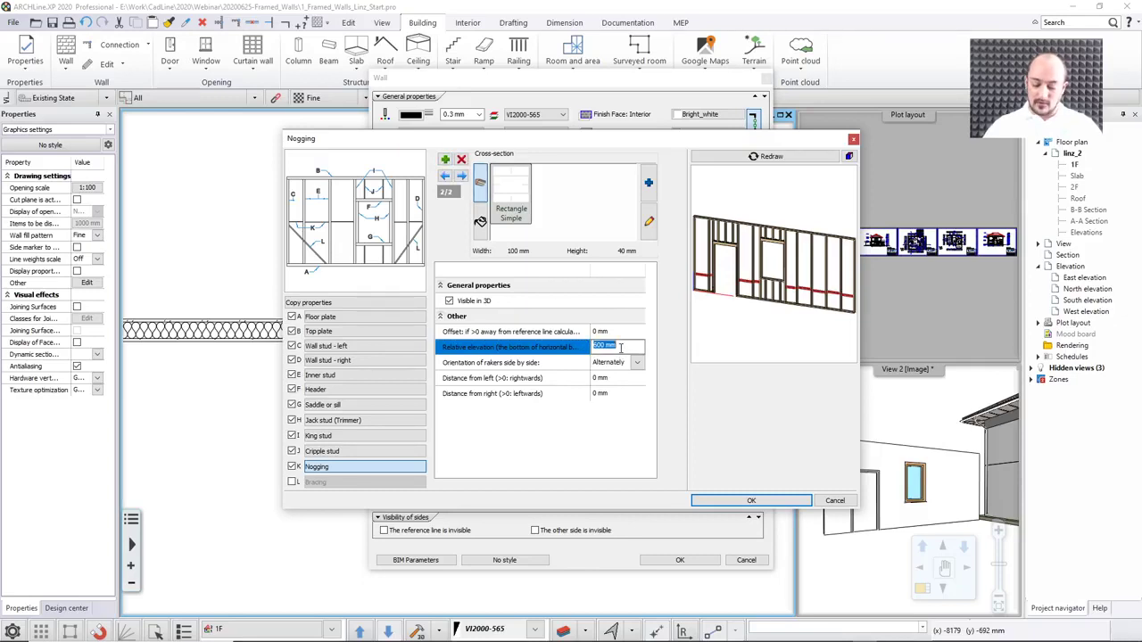
type("130")
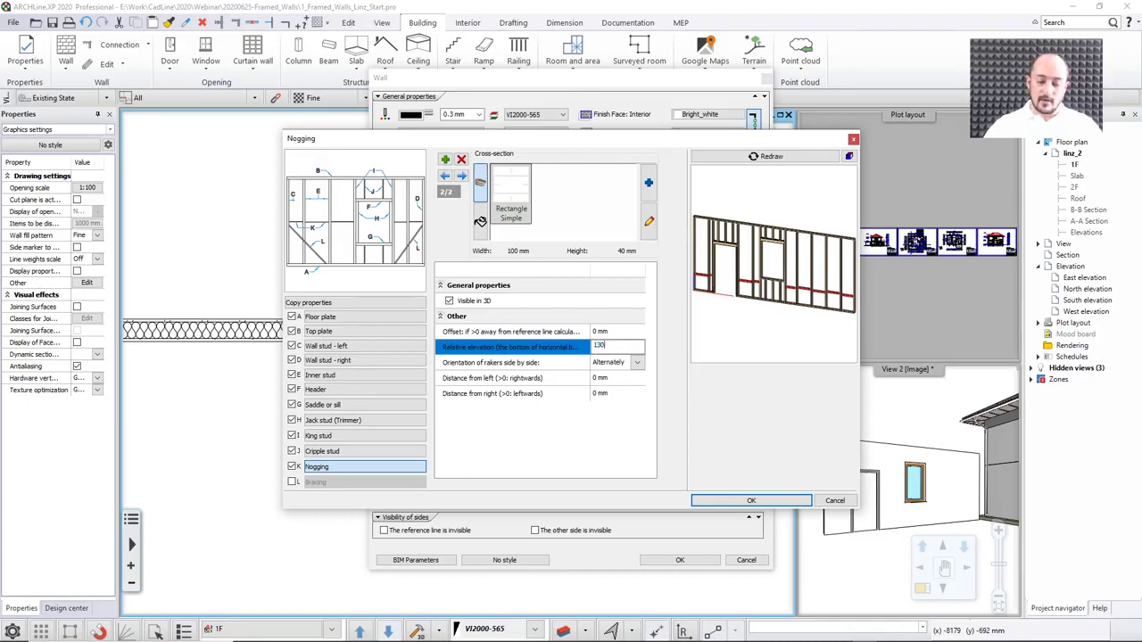
type("0")
key("Return")
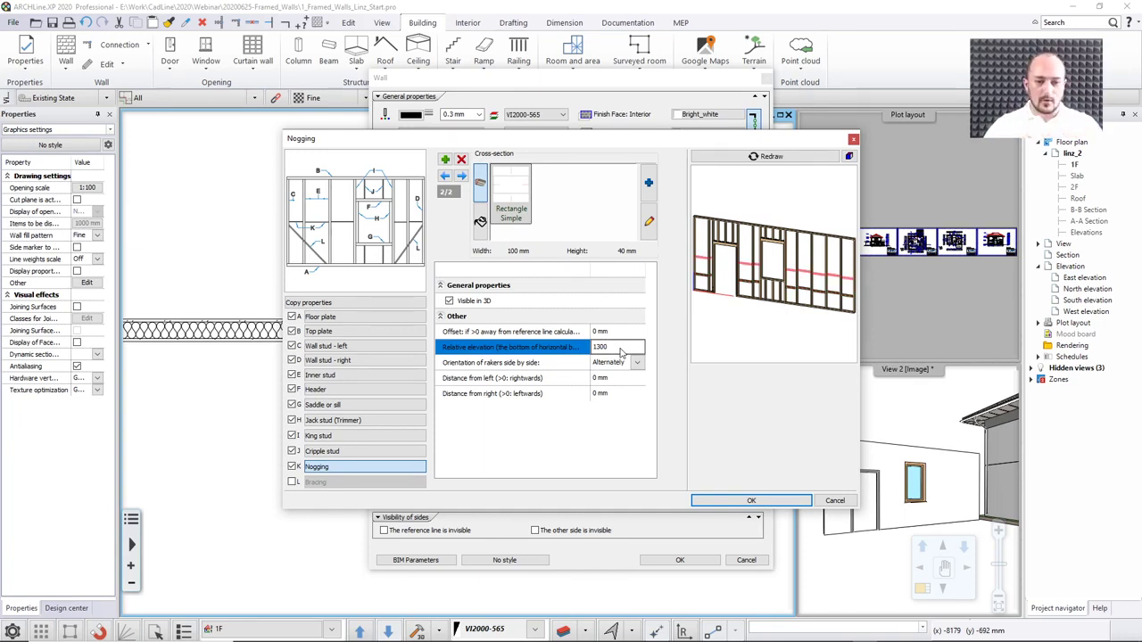
Review the settings of the left and right wall studs and return to the nogging settings
left_click(358, 349)
left_click(358, 361)
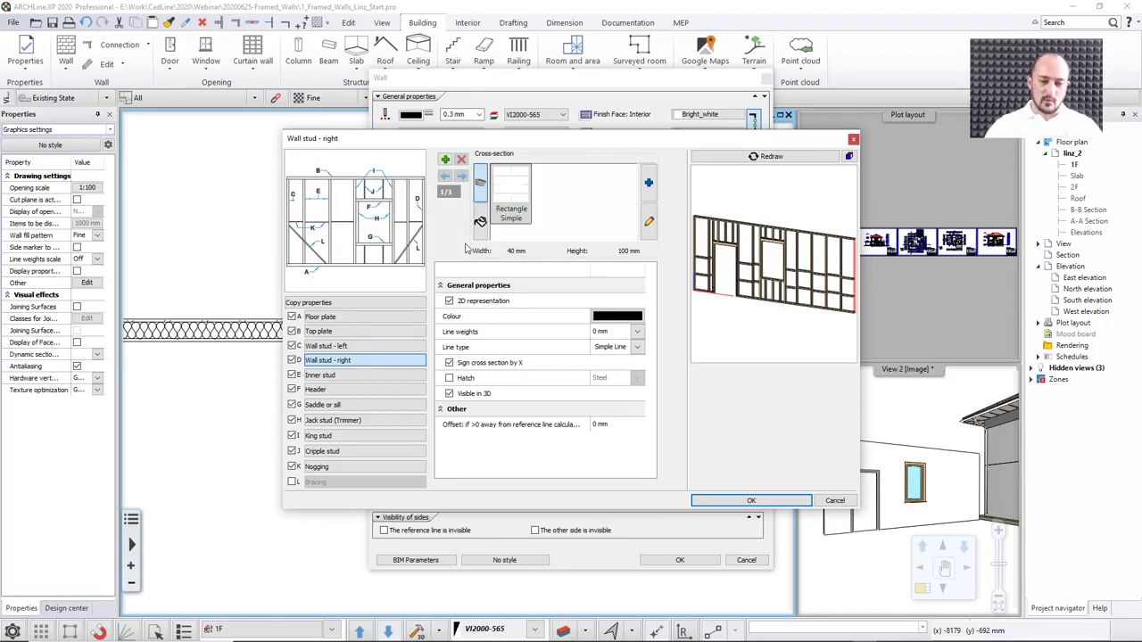
left_click(381, 468)
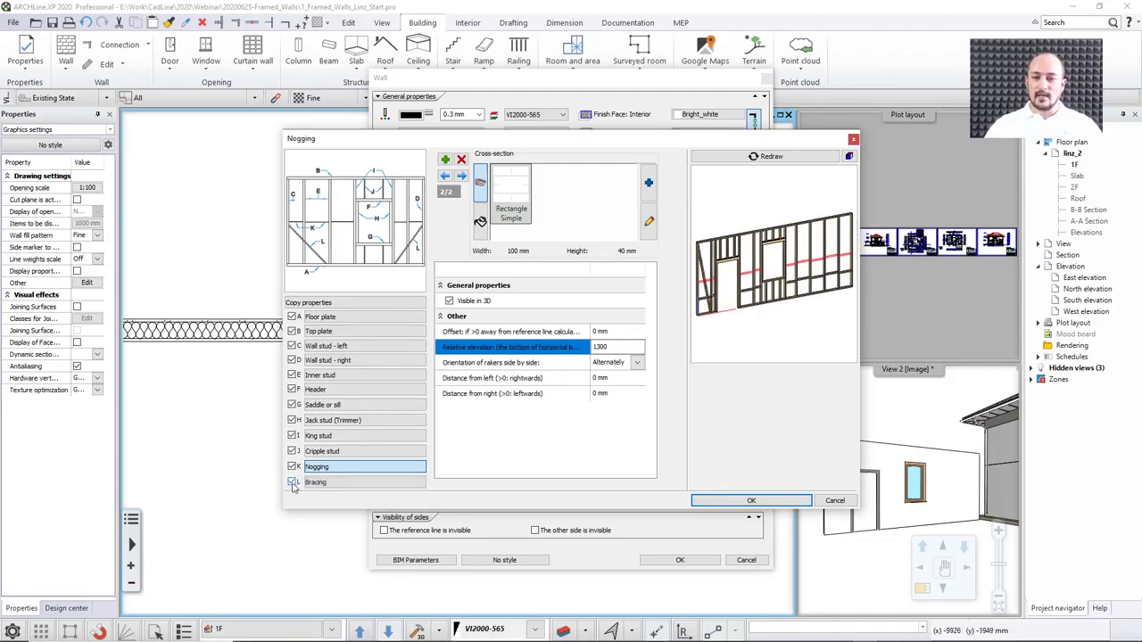
Try enabling the bracing, look over its HT and HB height options, and switch the bracing off
left_click(293, 483)
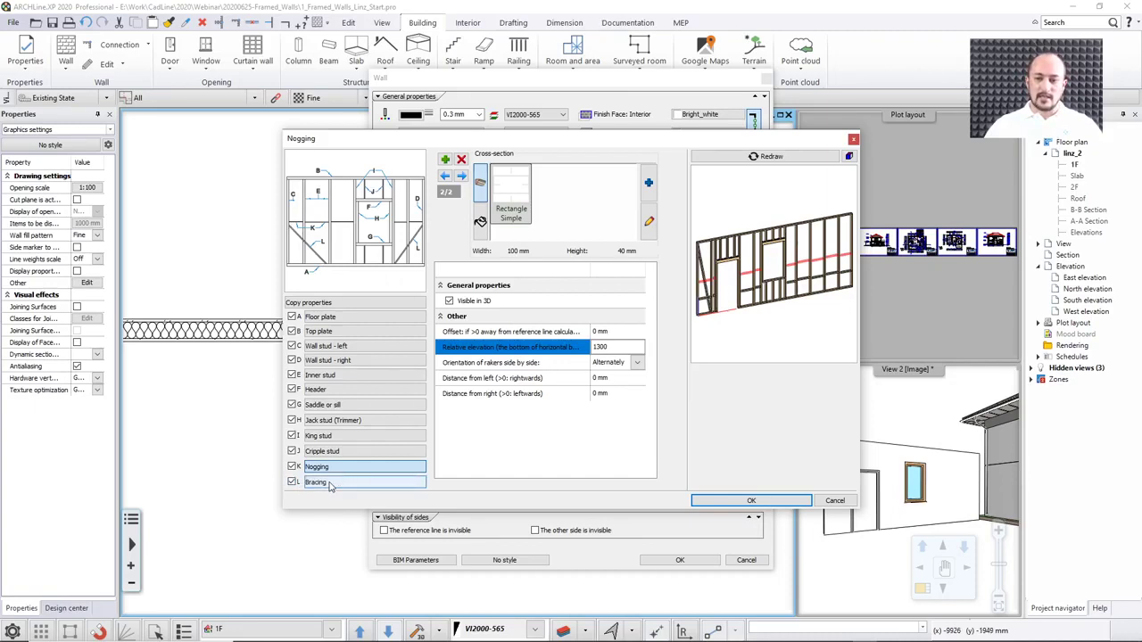
left_click(330, 483)
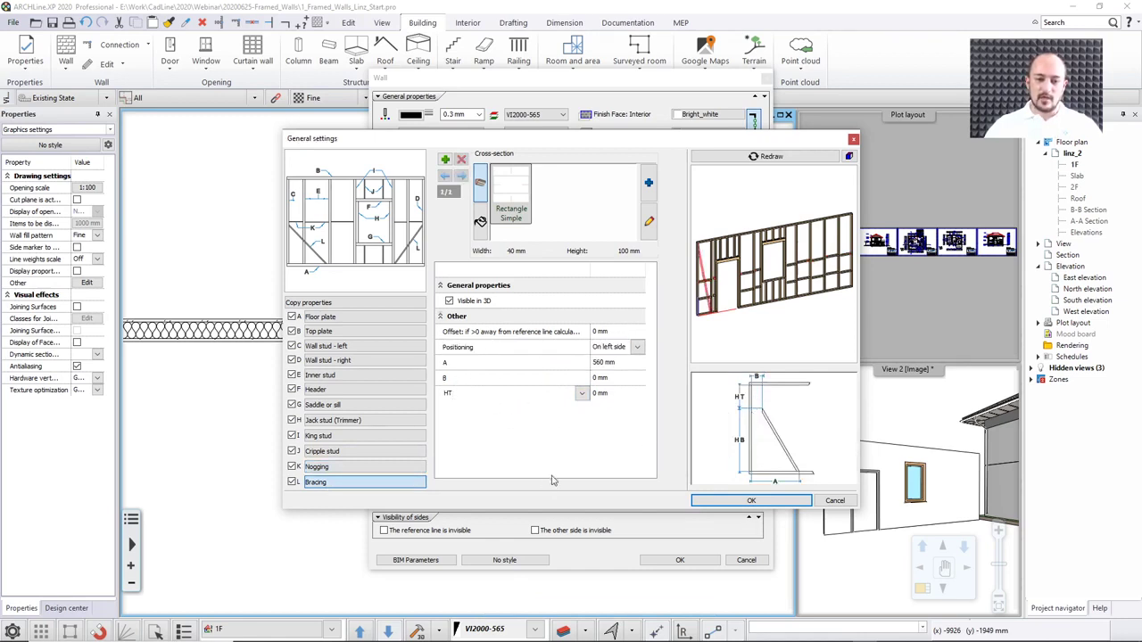
left_click(583, 394)
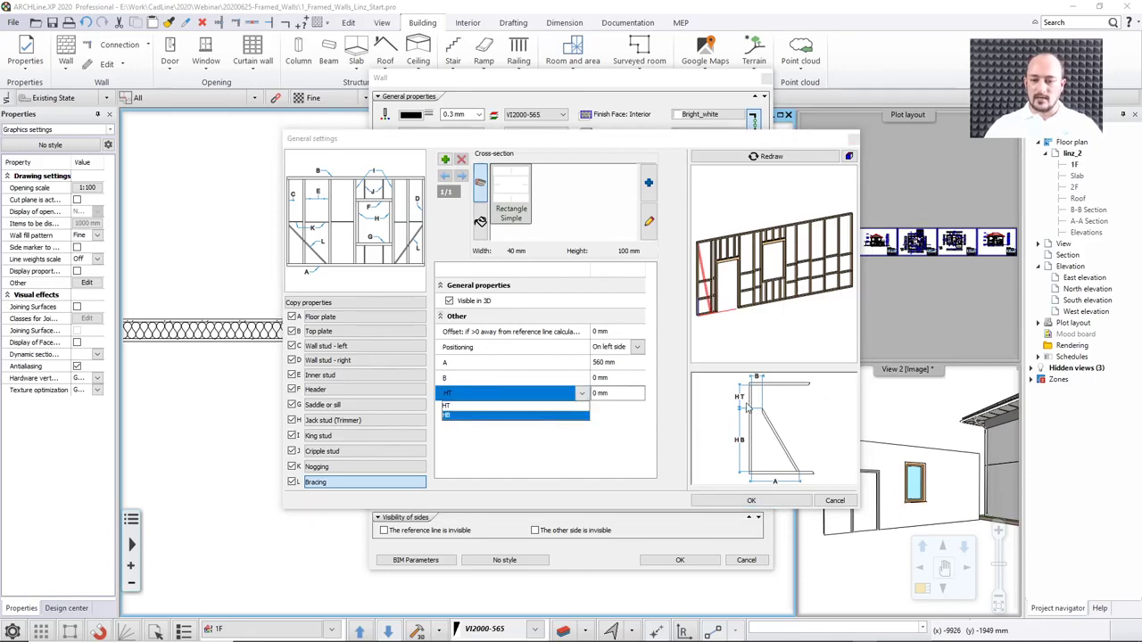
left_click(607, 459)
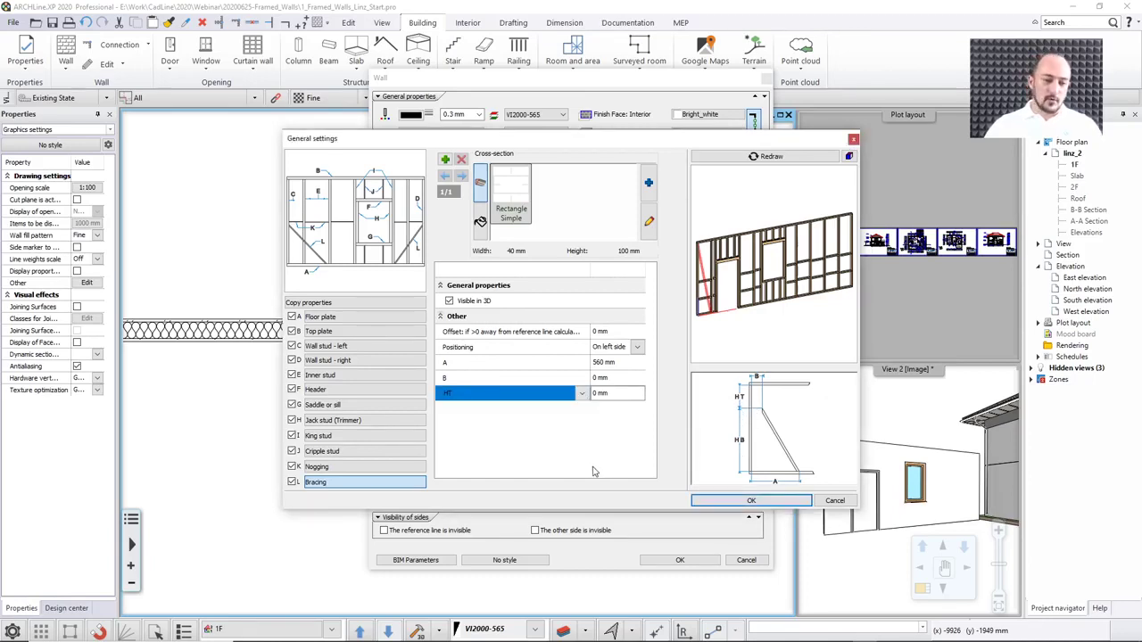
left_click(510, 209)
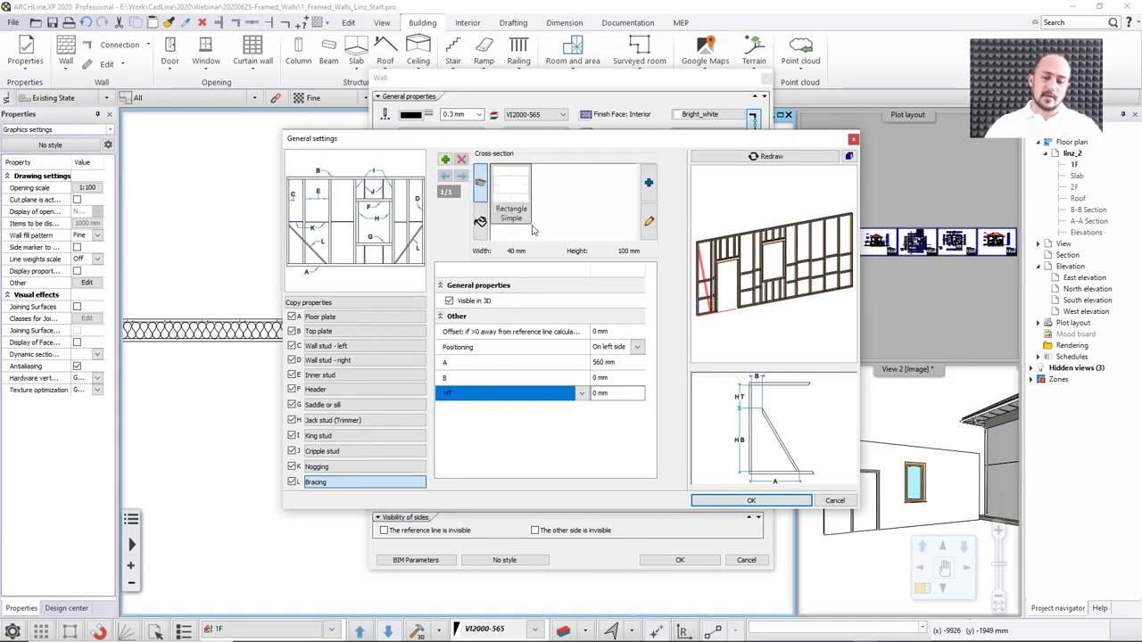
left_click(293, 482)
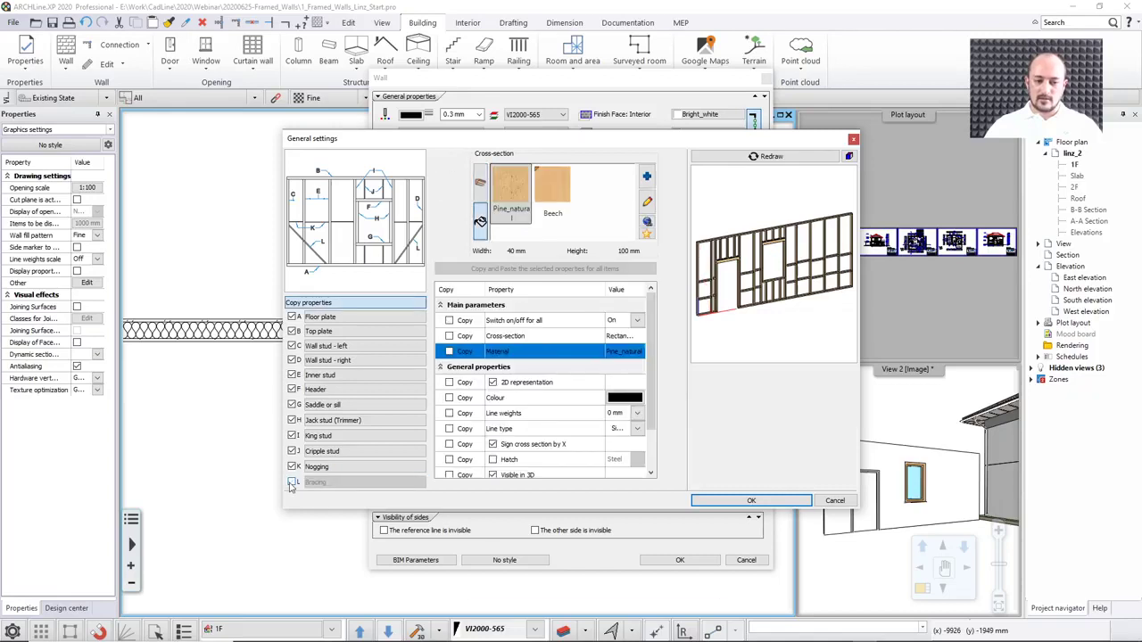
Delete the 600 mm nogging and accept the wall framing settings
left_click_drag(743, 343, 715, 340)
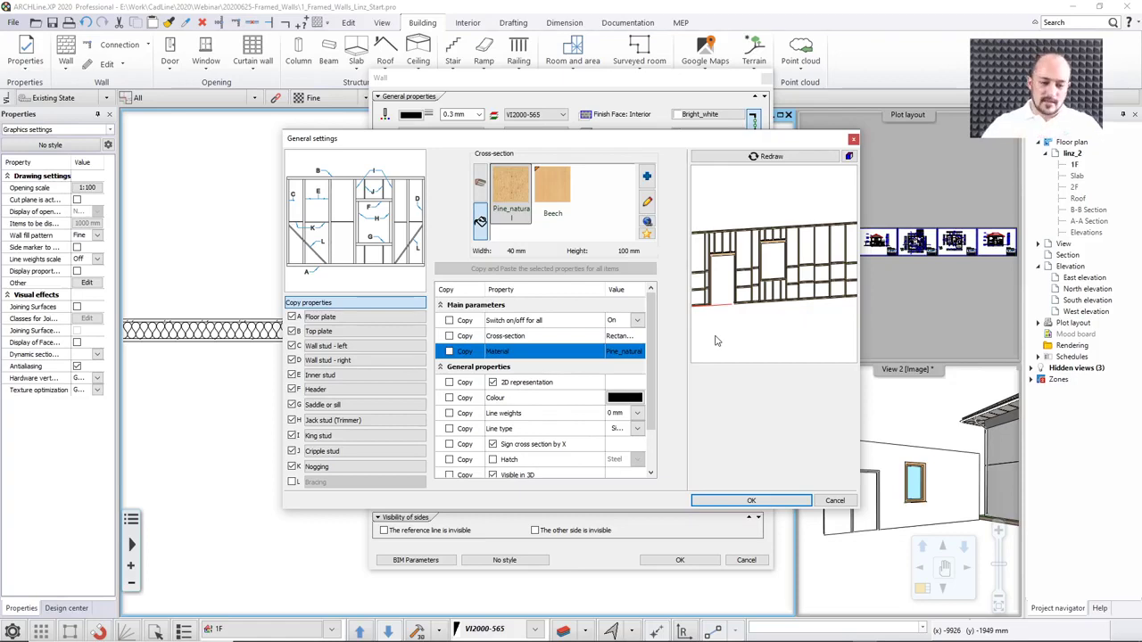
left_click(355, 462)
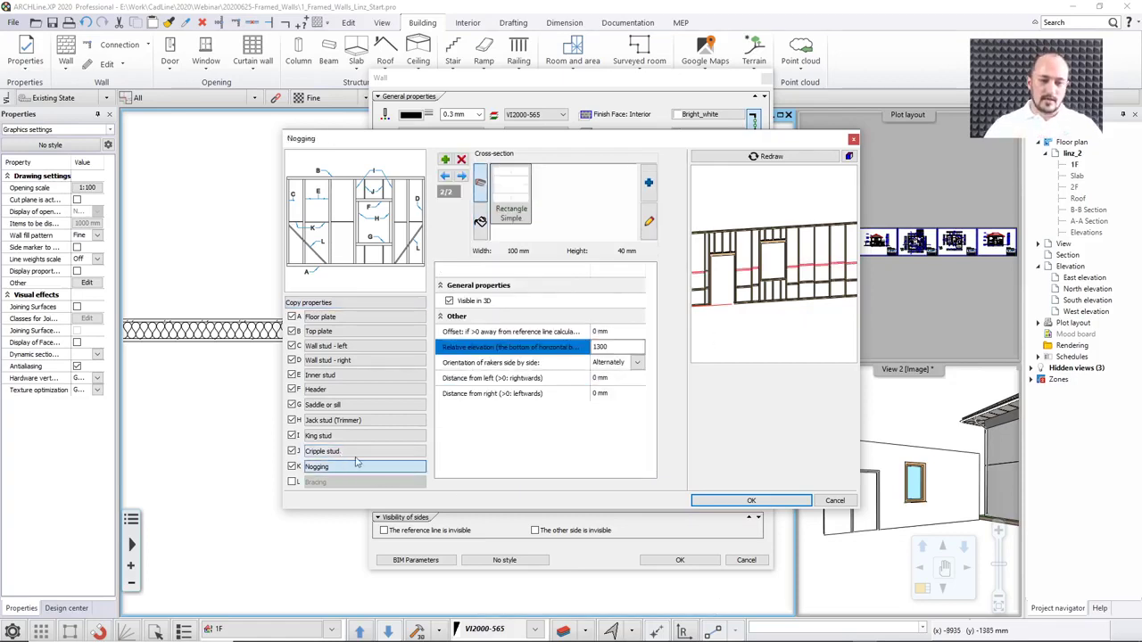
left_click(462, 176)
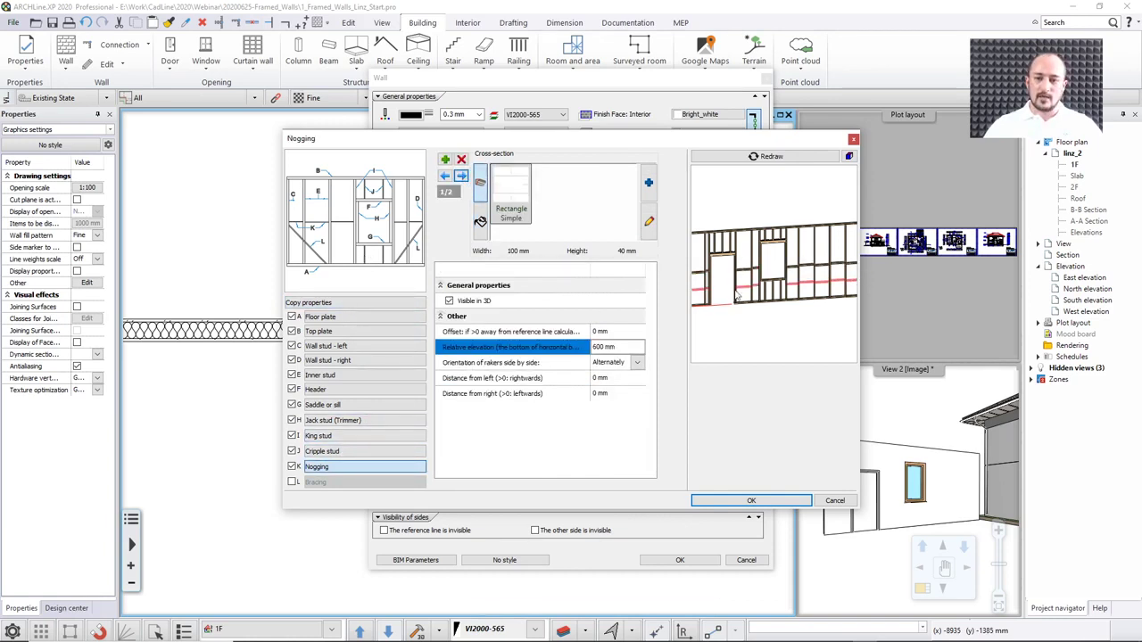
left_click(462, 160)
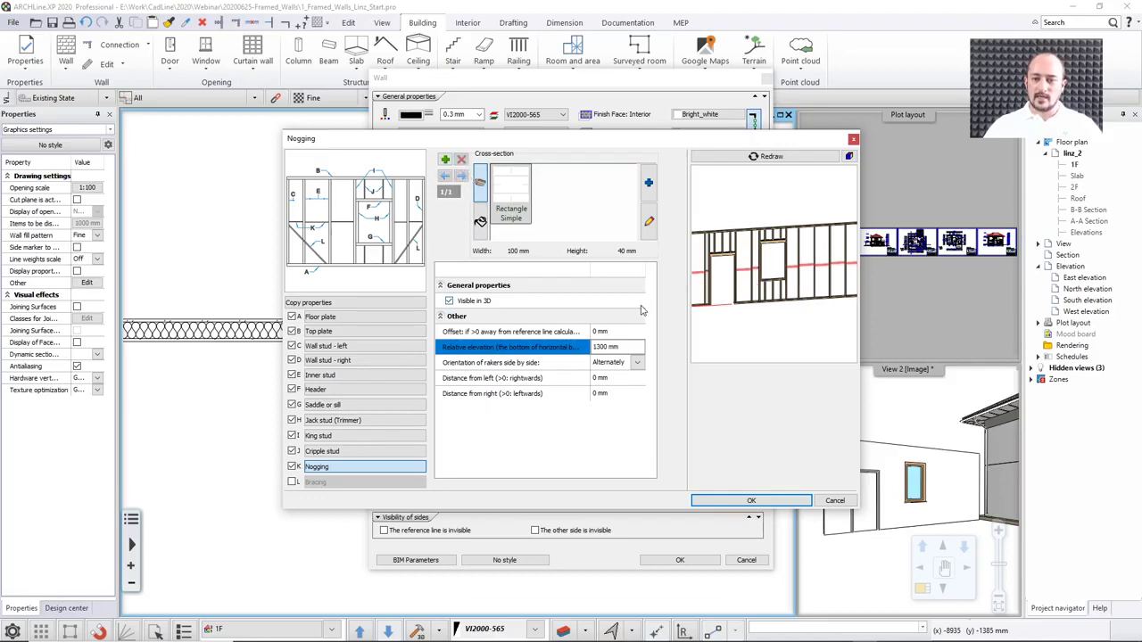
left_click_drag(724, 346, 747, 365)
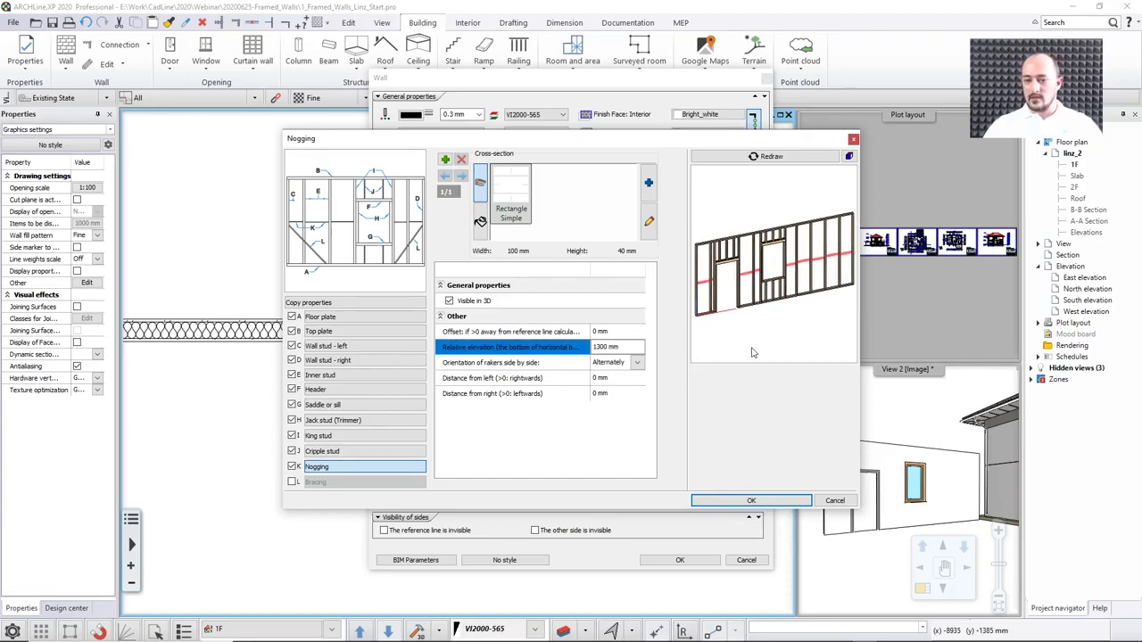
left_click(751, 500)
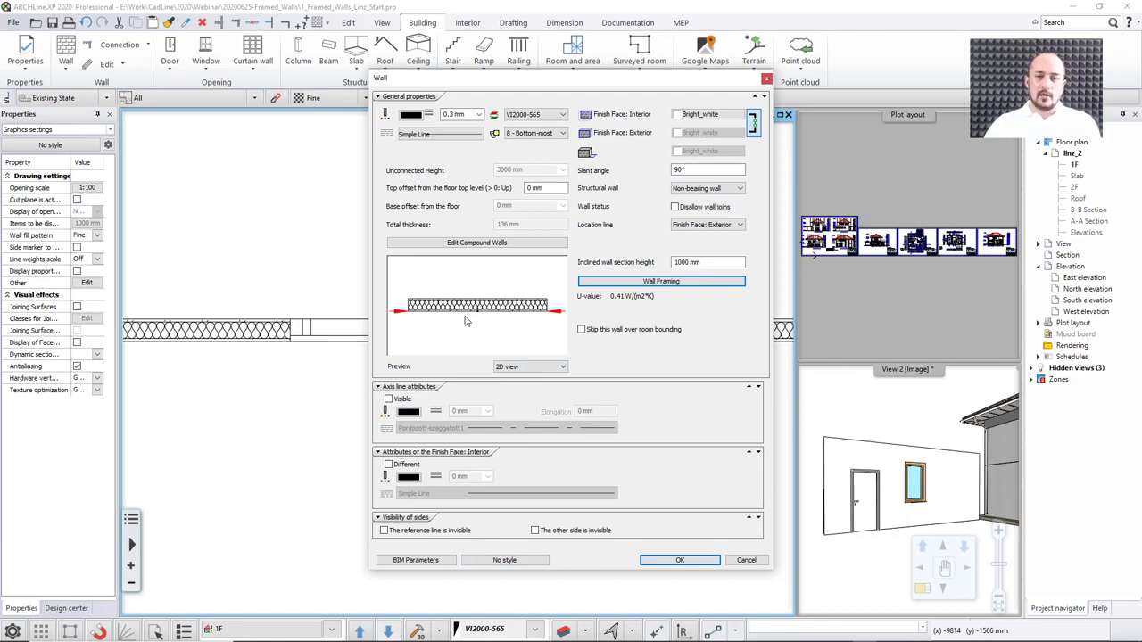
Save the wall settings as a new style named "My partition wall with framing", available in all projects, and apply the wall properties
left_click(503, 560)
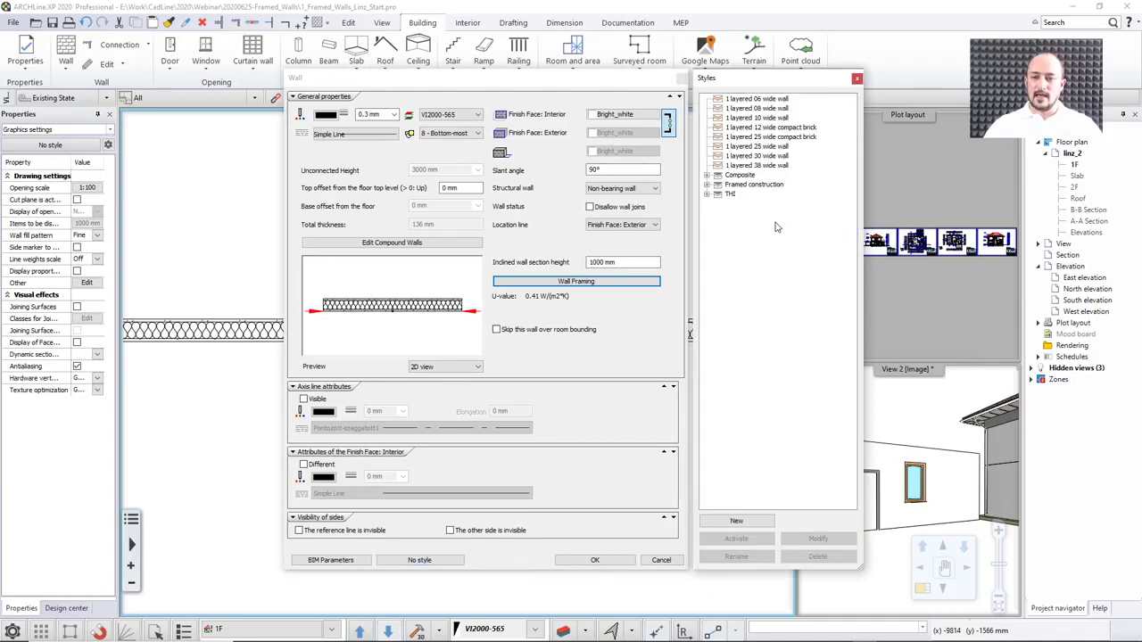
left_click(736, 520)
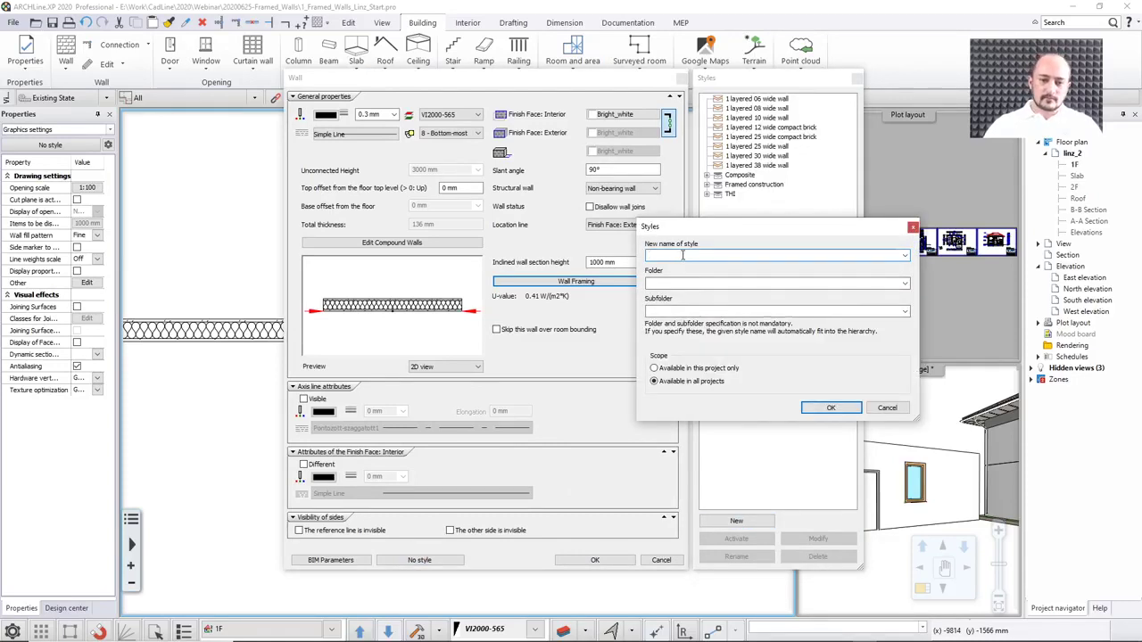
type("My ")
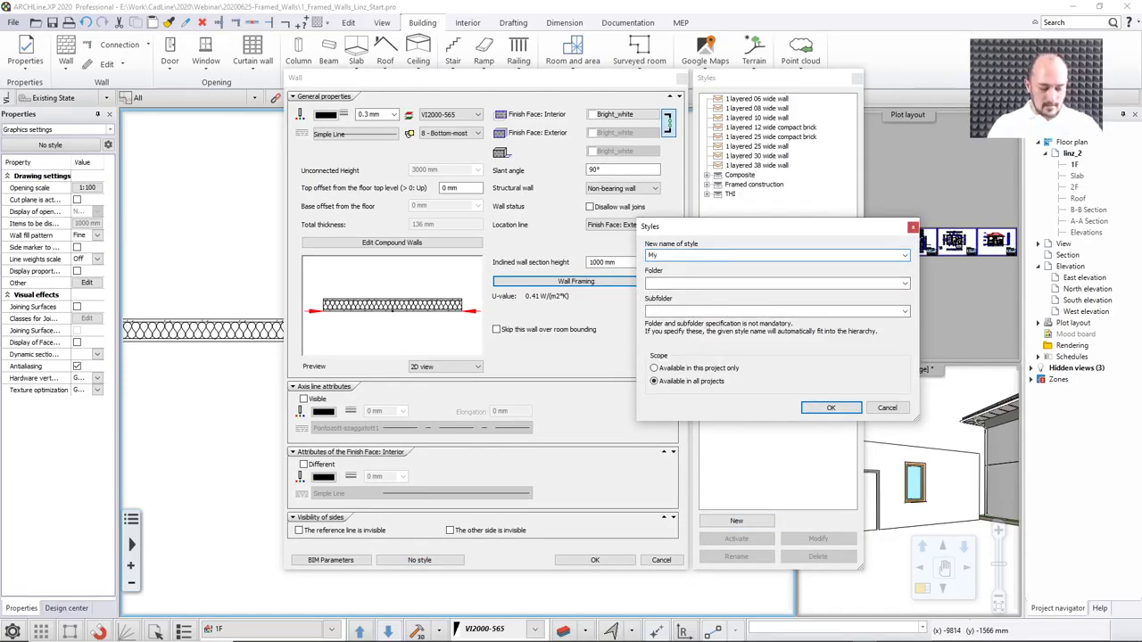
type("wall with framing")
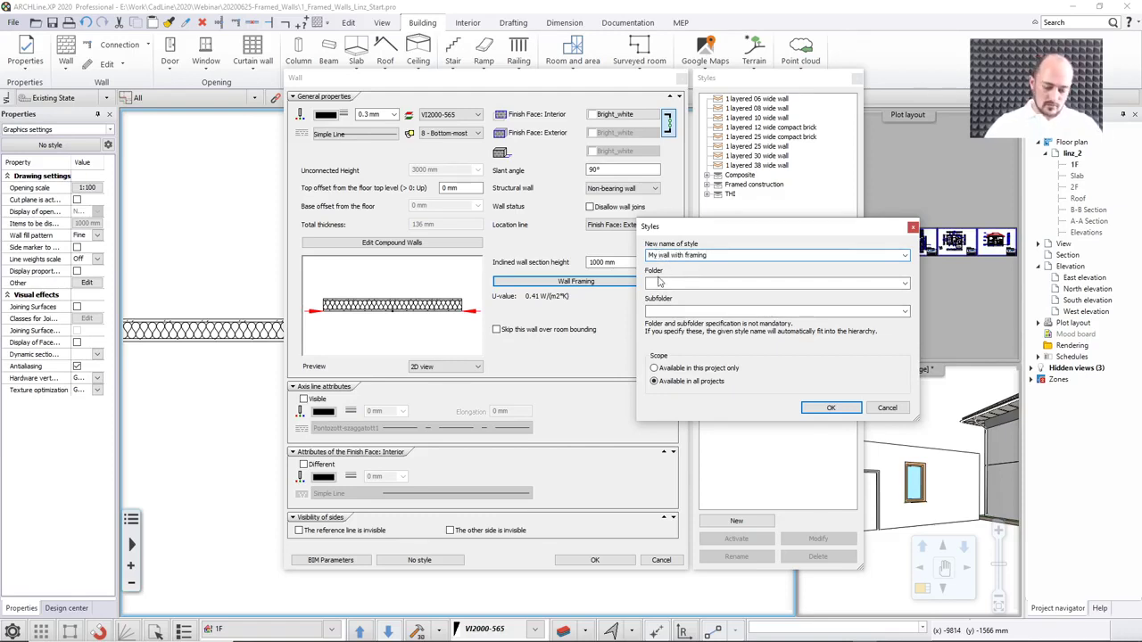
left_click(657, 255)
type("partition")
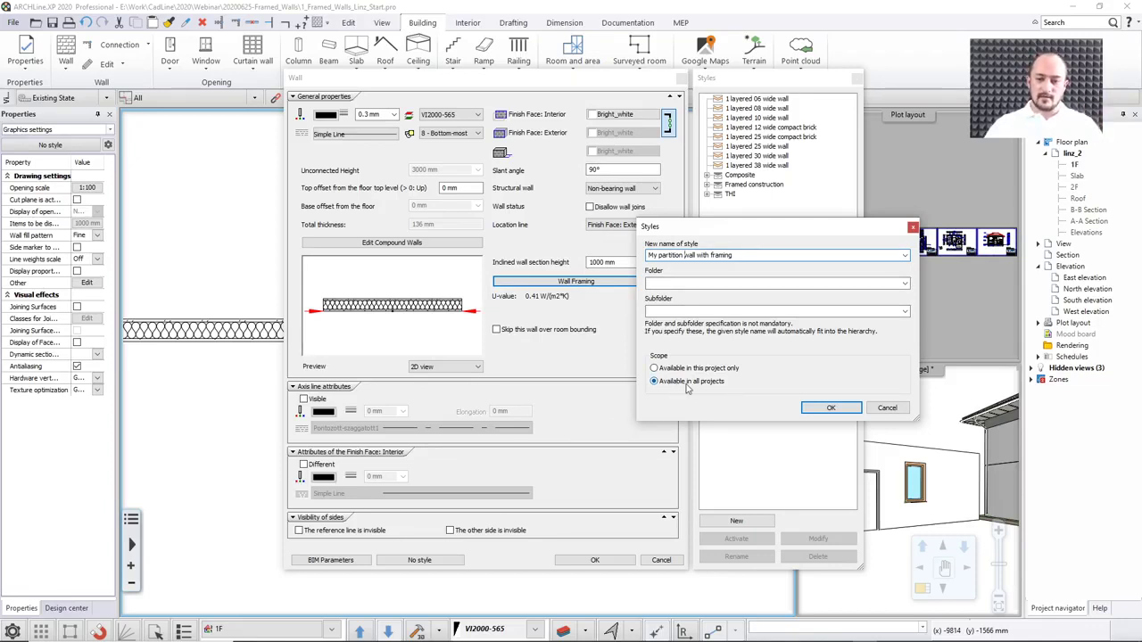
left_click(830, 409)
left_click(610, 559)
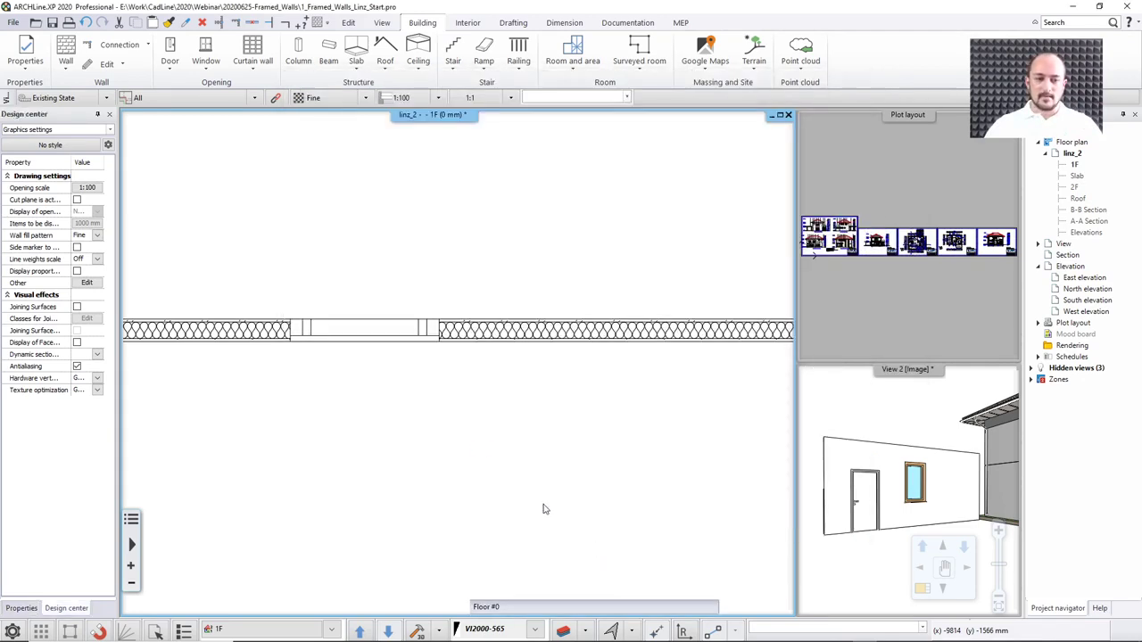
Examine the stud layout along the framed wall in the 1F floor plan and activate View 2
middle_click_drag(453, 377, 604, 370)
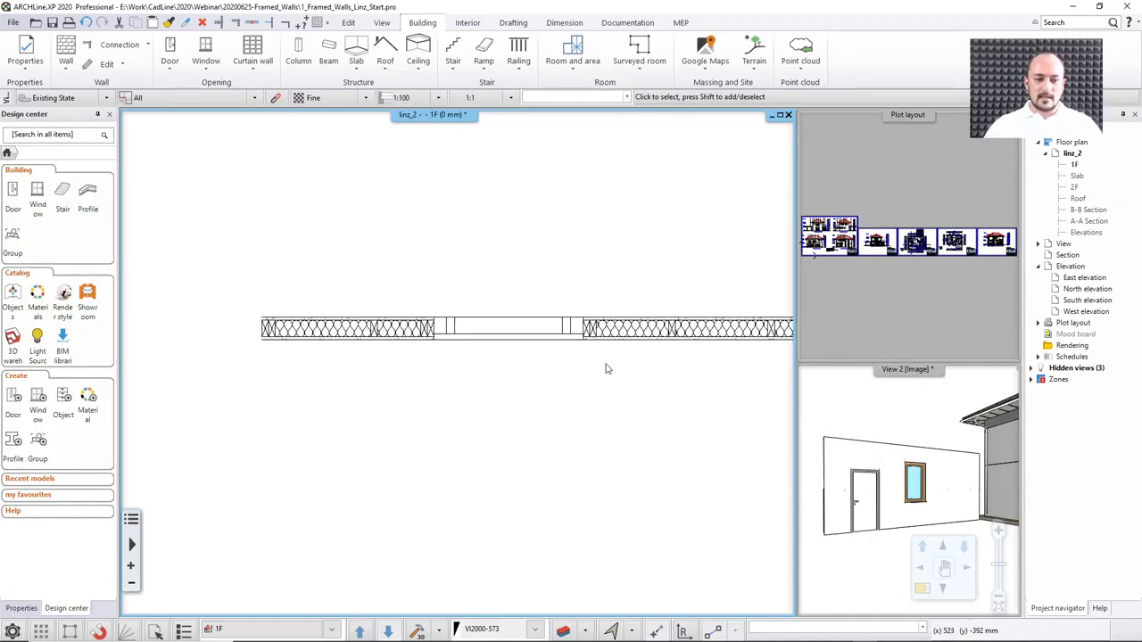
middle_click_drag(694, 331, 407, 327)
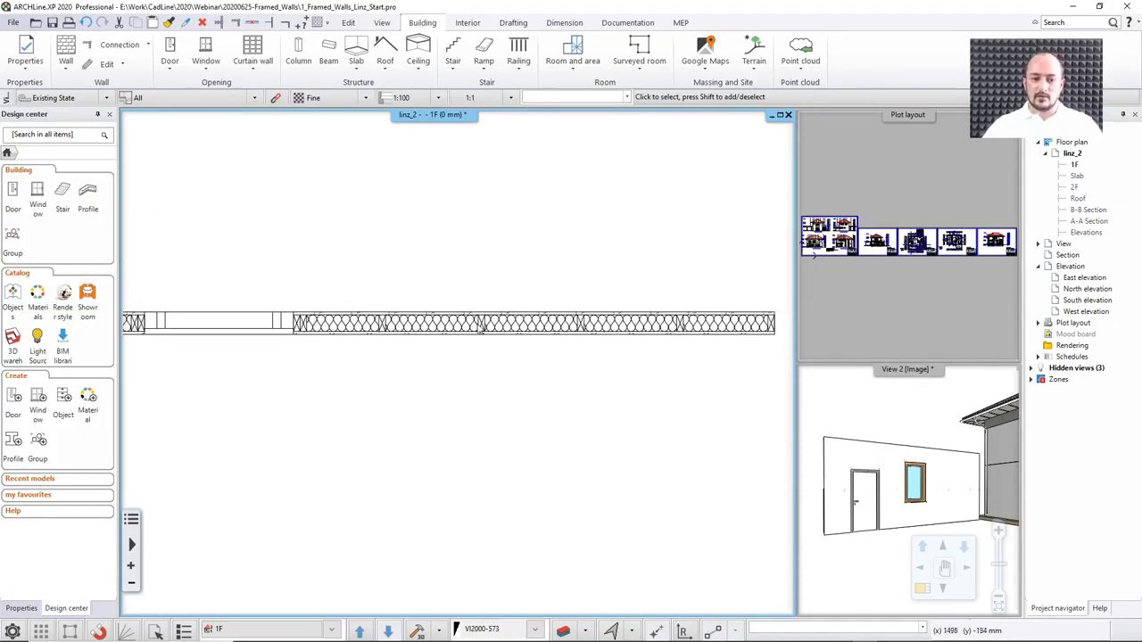
left_click(843, 421)
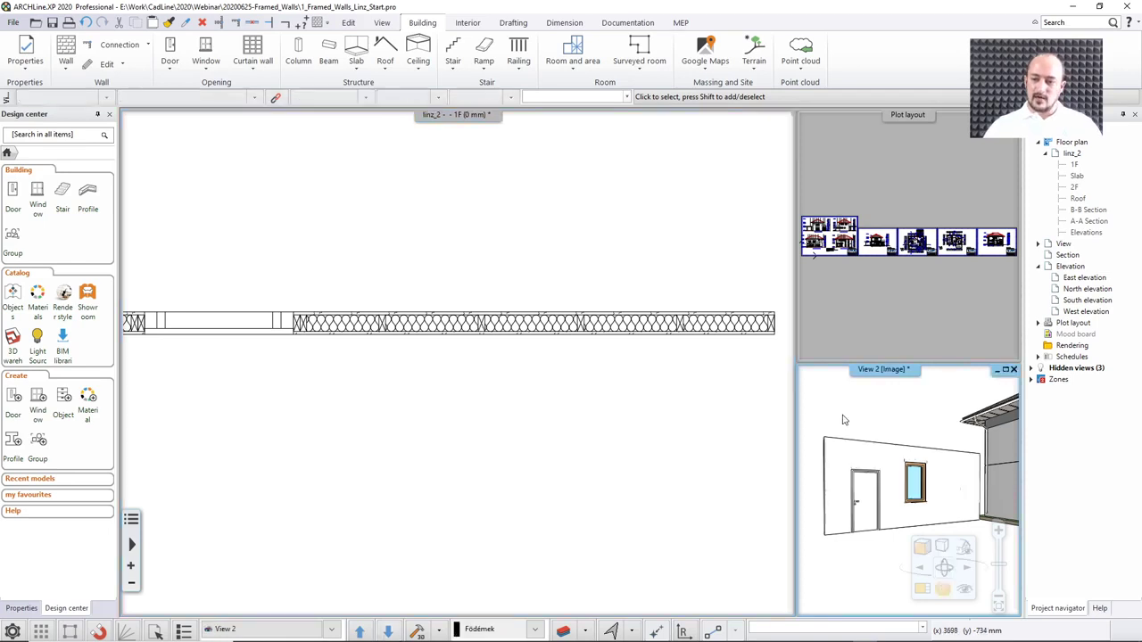
Magnify the 3D view of the framed wall and build the full 3D model
left_click(921, 598)
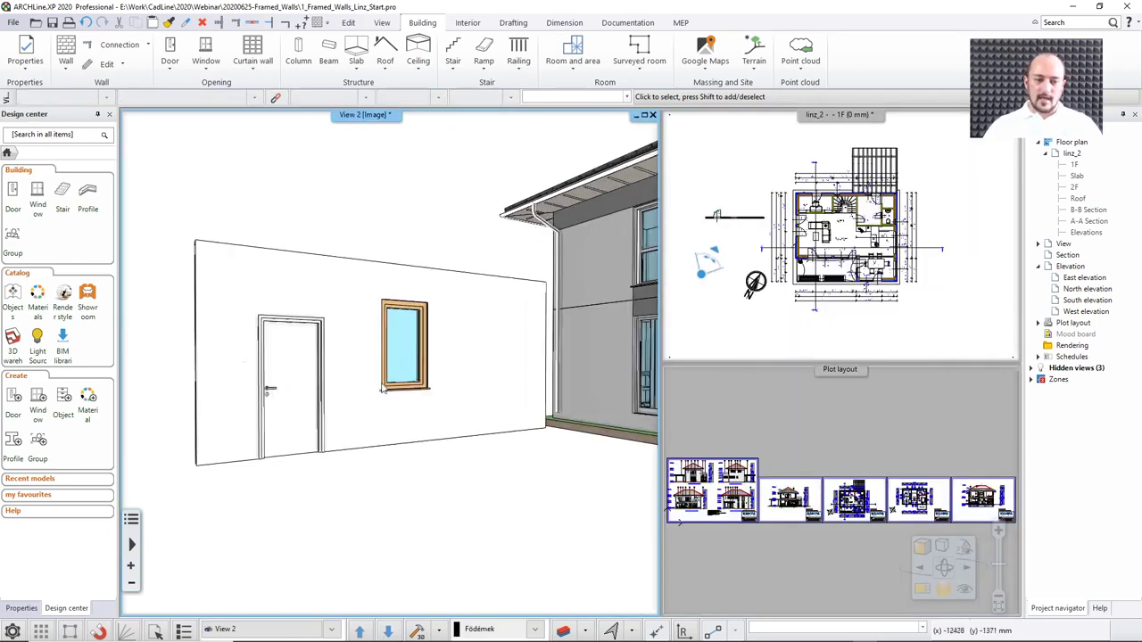
left_click(355, 337)
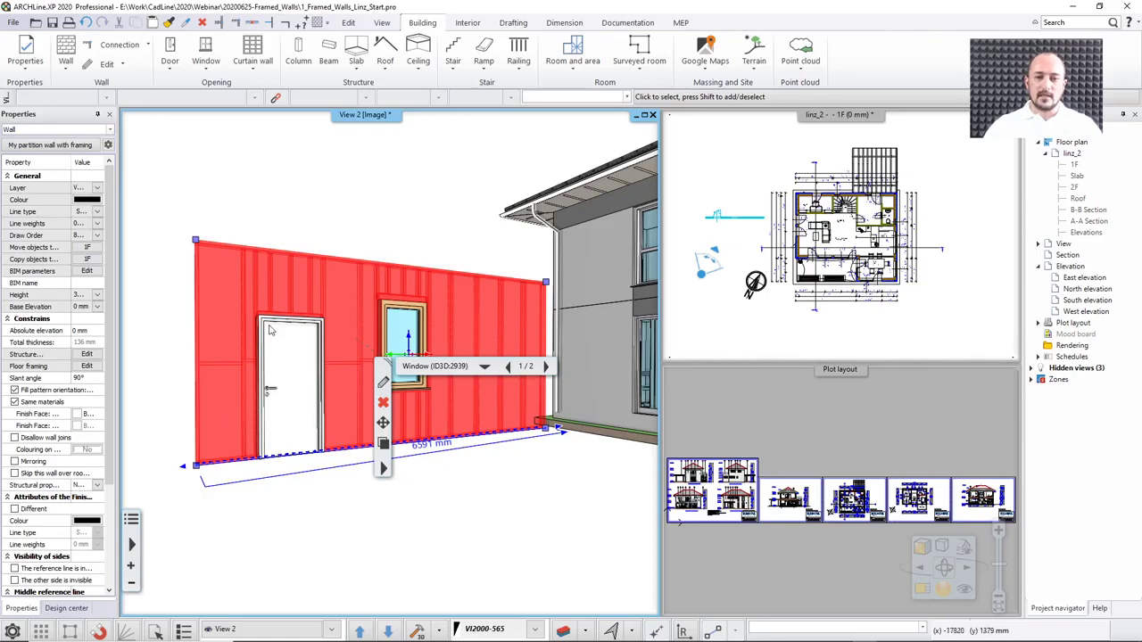
key("Escape")
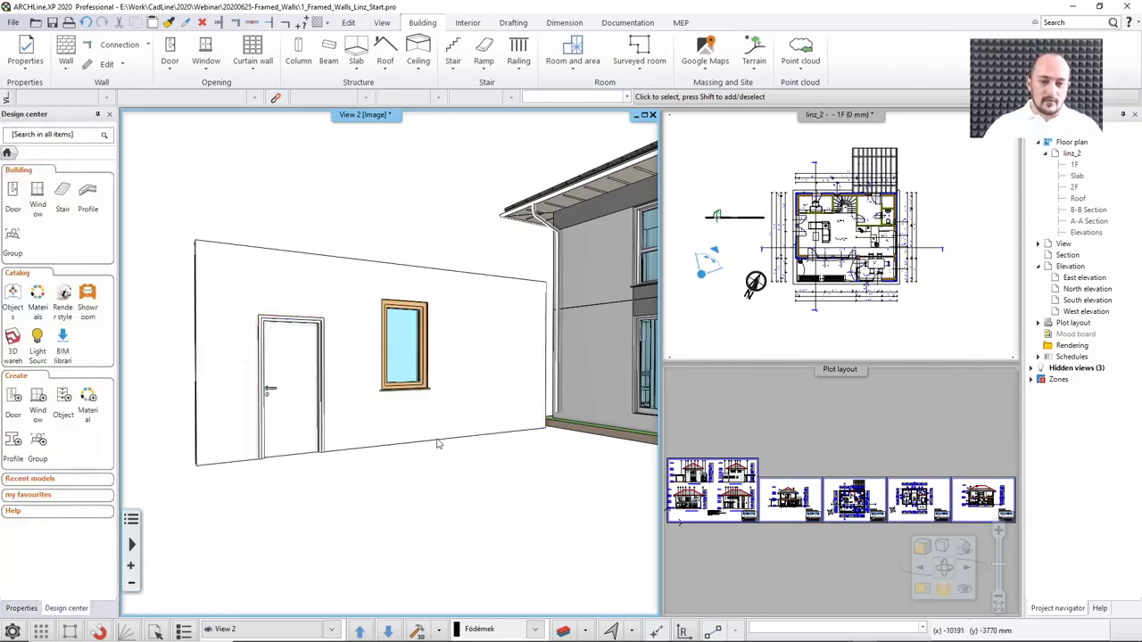
left_click(439, 630)
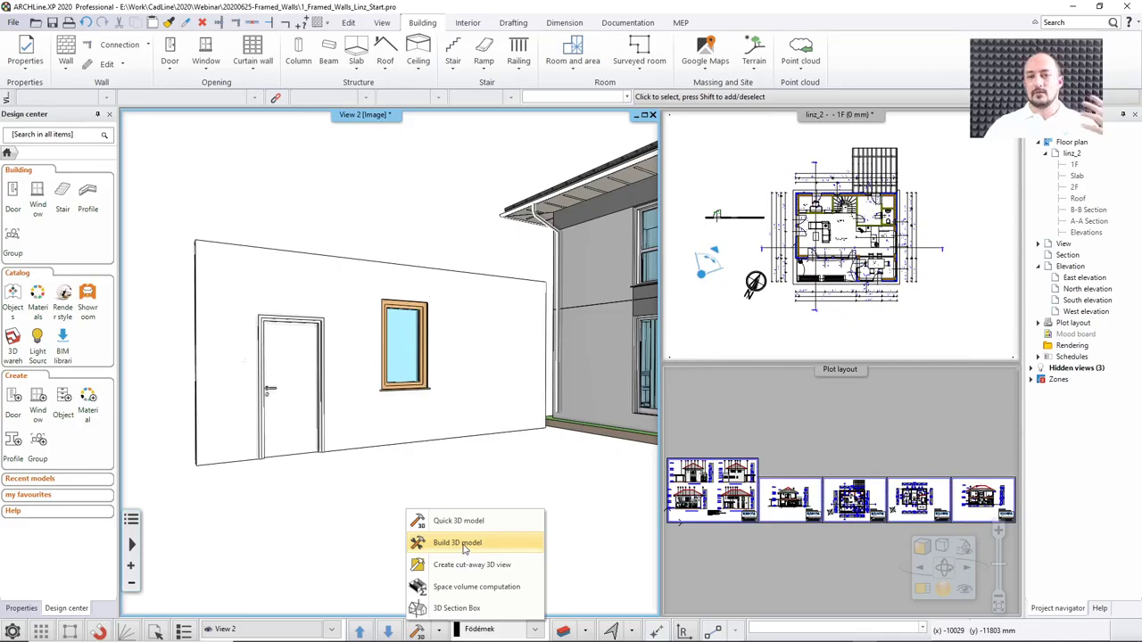
left_click(464, 544)
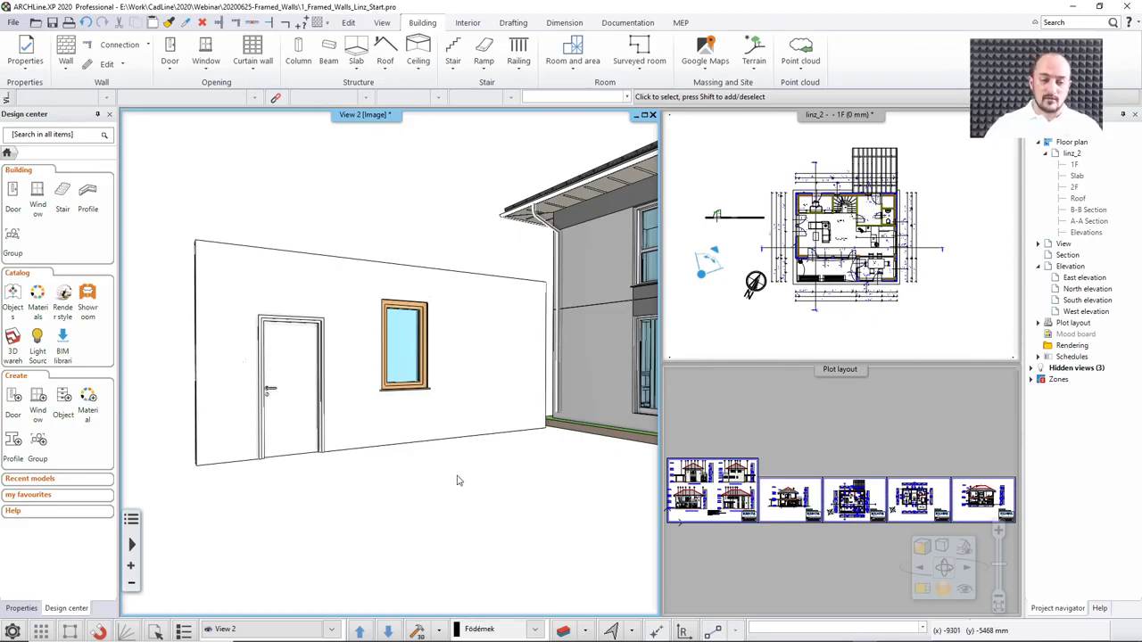
Magnify the 1F floor plan and draw a vertical framed wall below the existing partition wall, reusing its style
left_click(757, 340)
left_click(921, 588)
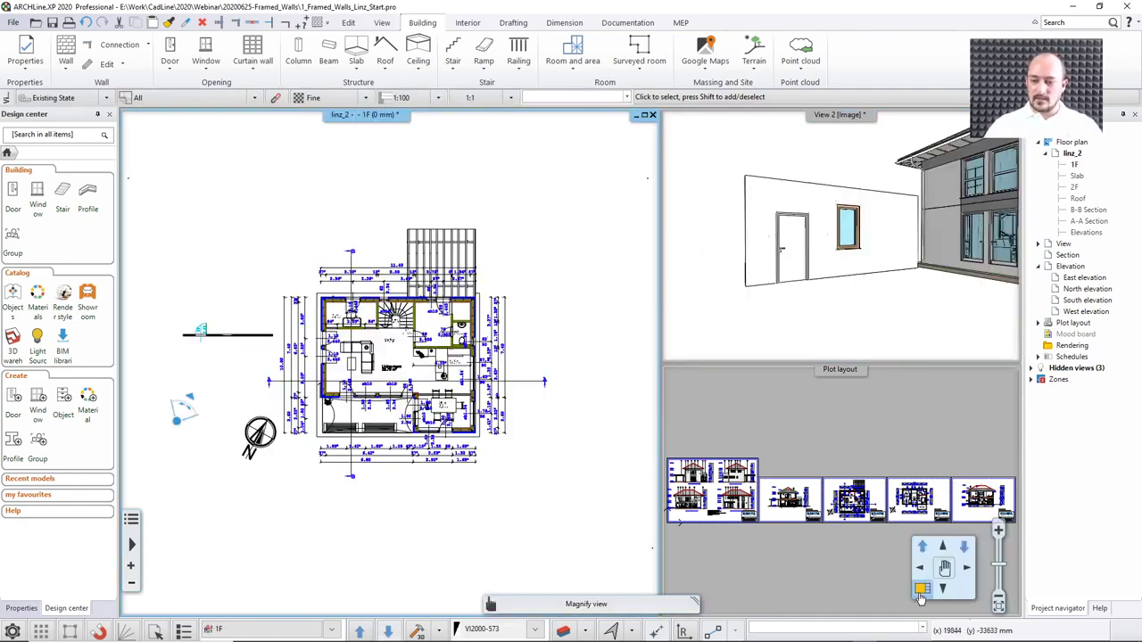
scroll(323, 389, "up", 4)
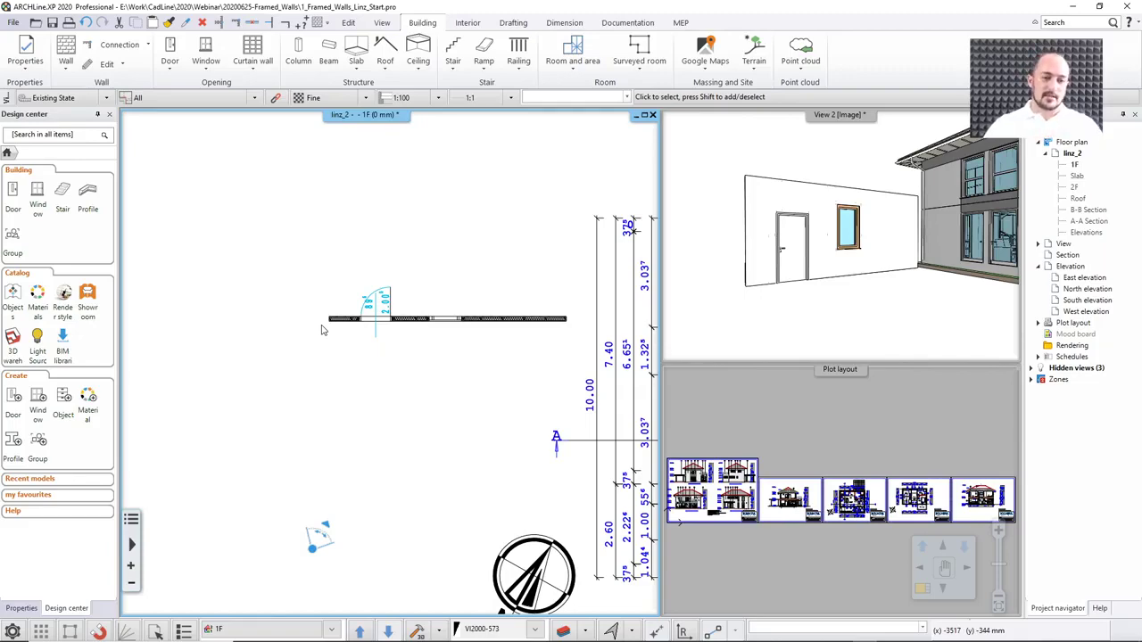
scroll(323, 332, "down", 4)
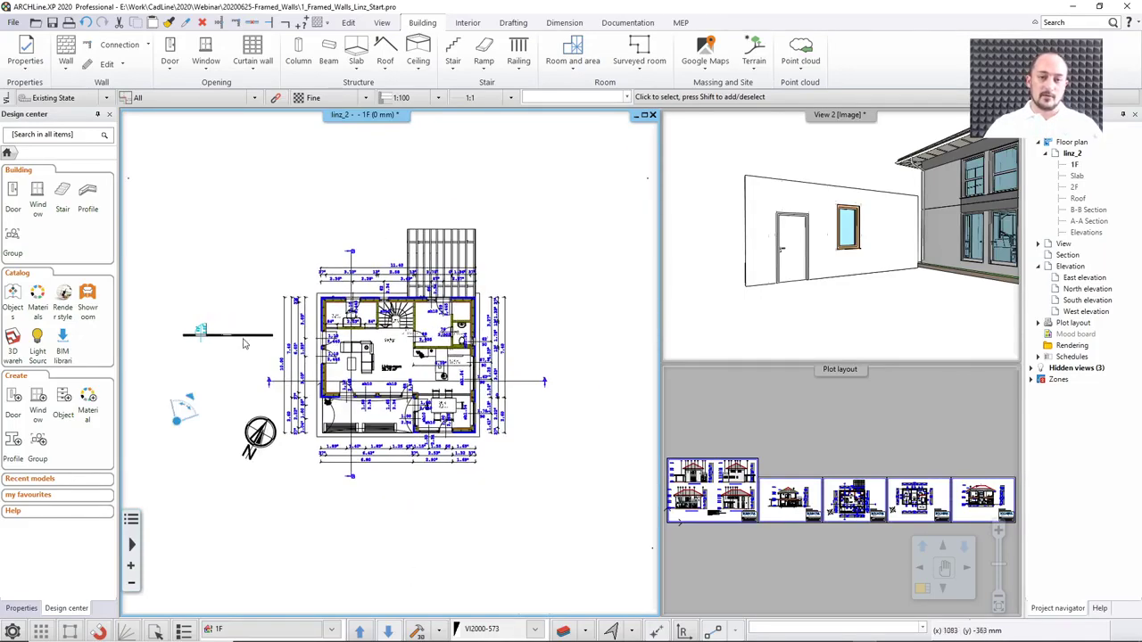
scroll(243, 344, "up", 7)
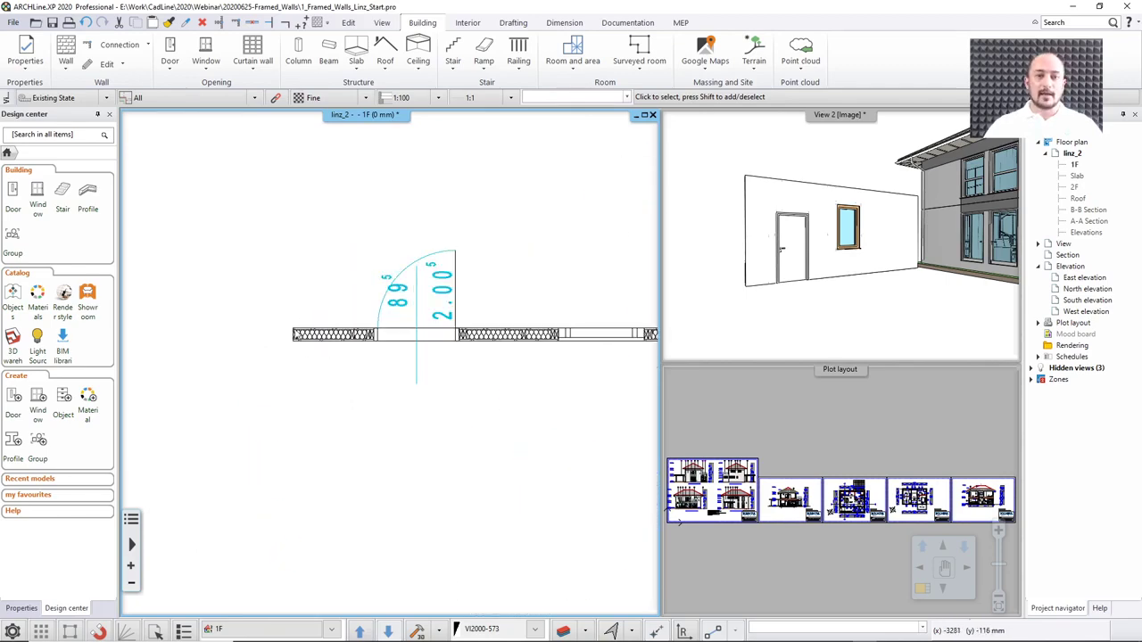
scroll(307, 336, "down", 4)
scroll(474, 343, "up", 4)
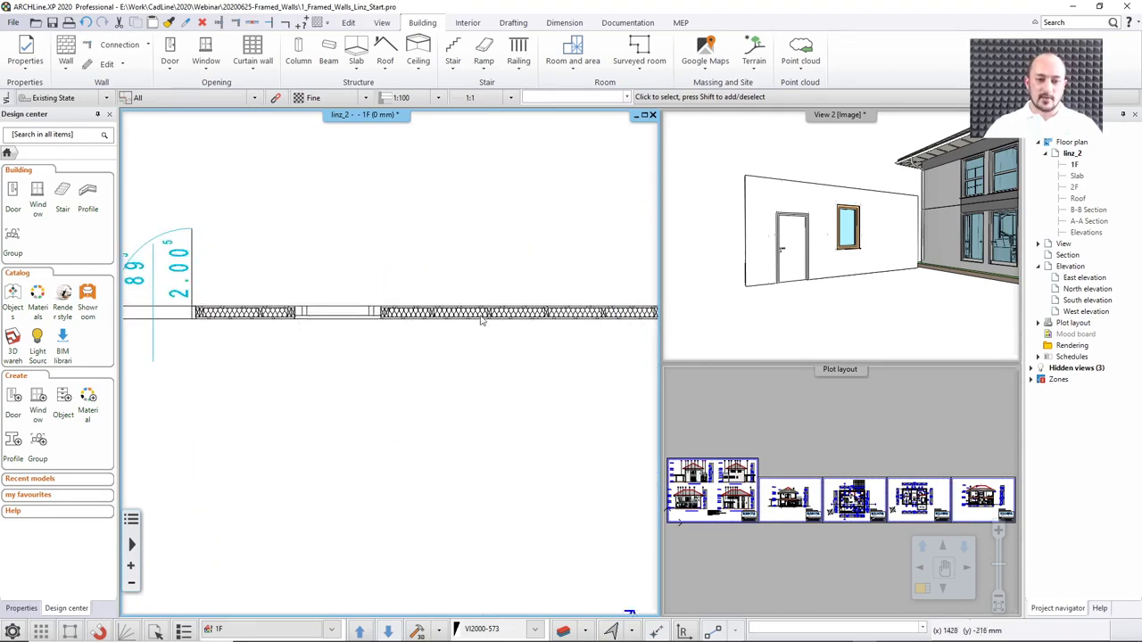
right_click(482, 319)
left_click(526, 392)
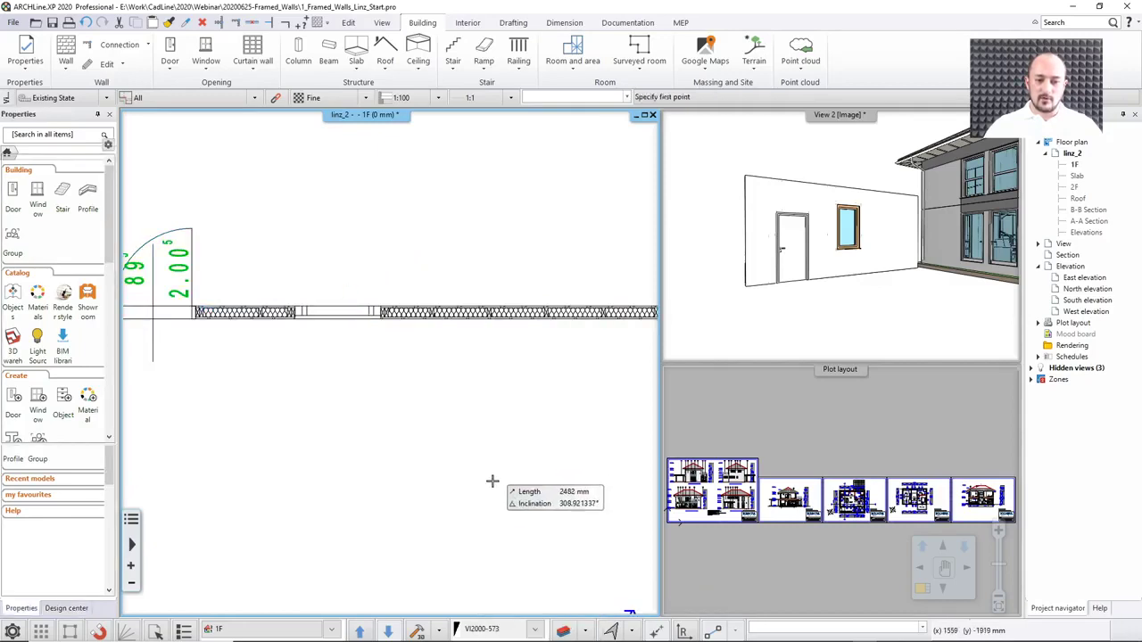
left_click(486, 527)
left_click(484, 388)
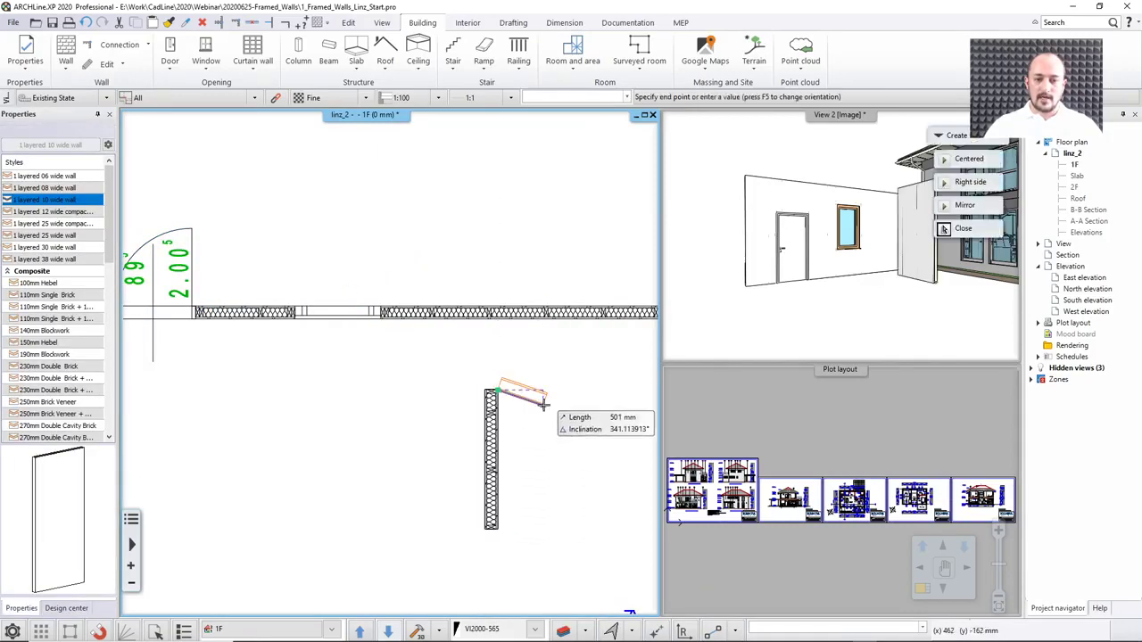
key("Escape")
Draw a second vertical framed wall with its reference line on the right side, aligned with the right end of the existing wall
middle_click_drag(644, 343, 462, 313)
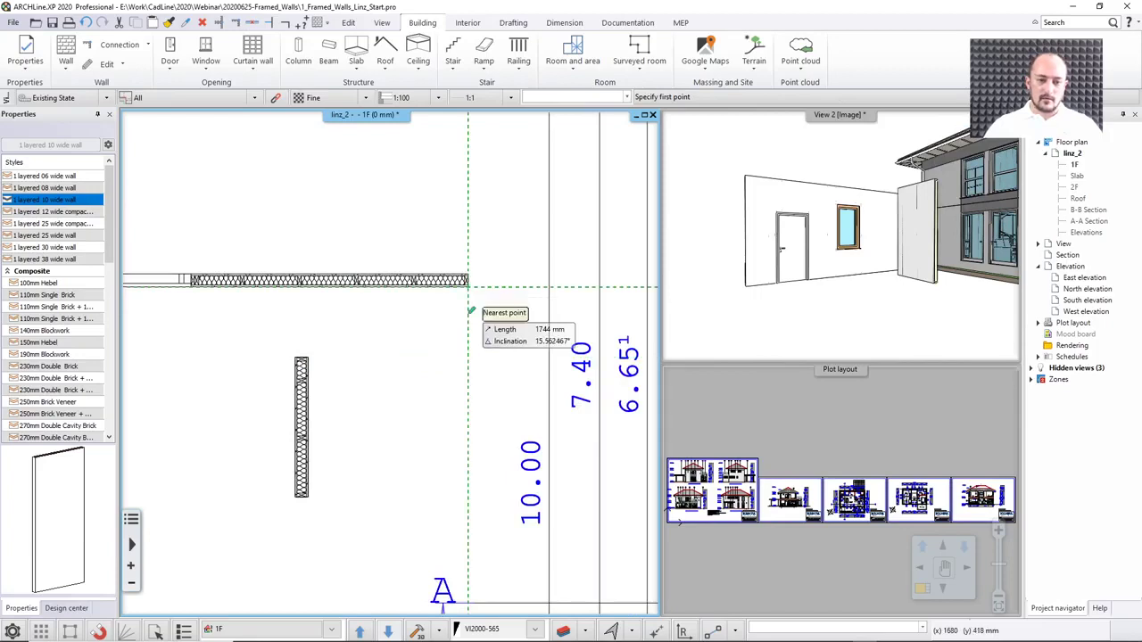
left_click(470, 356)
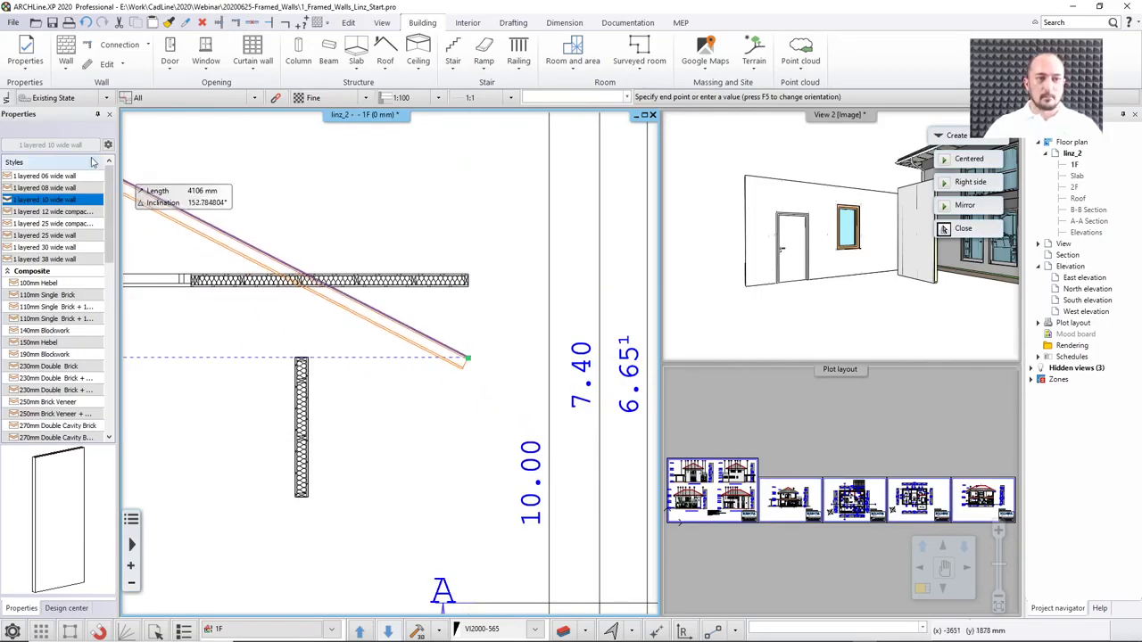
key("F5")
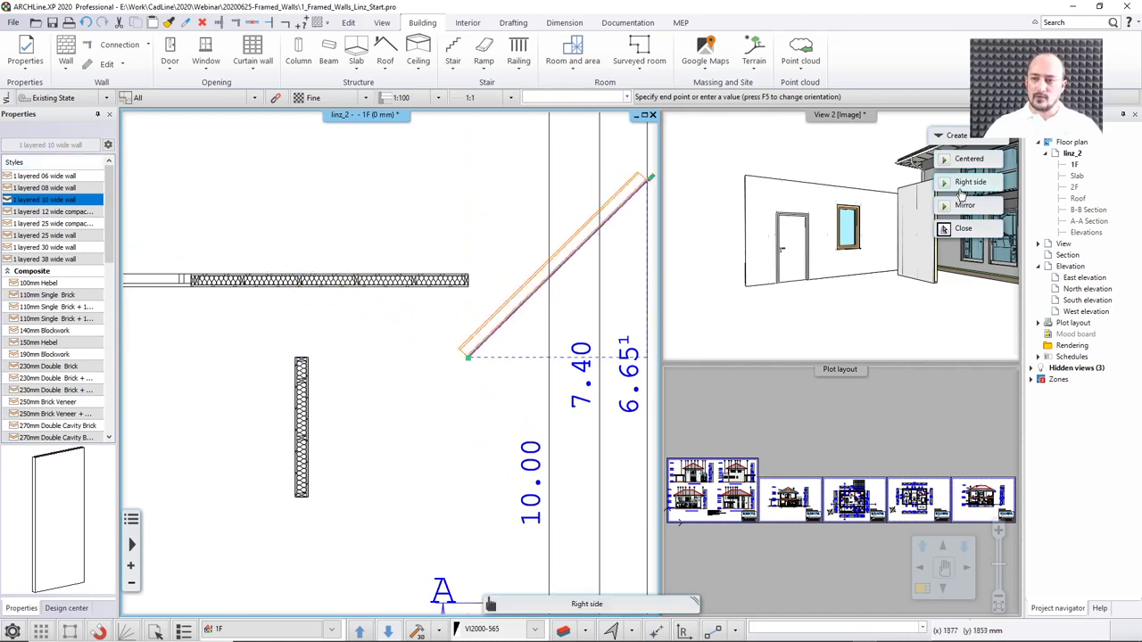
left_click(462, 501)
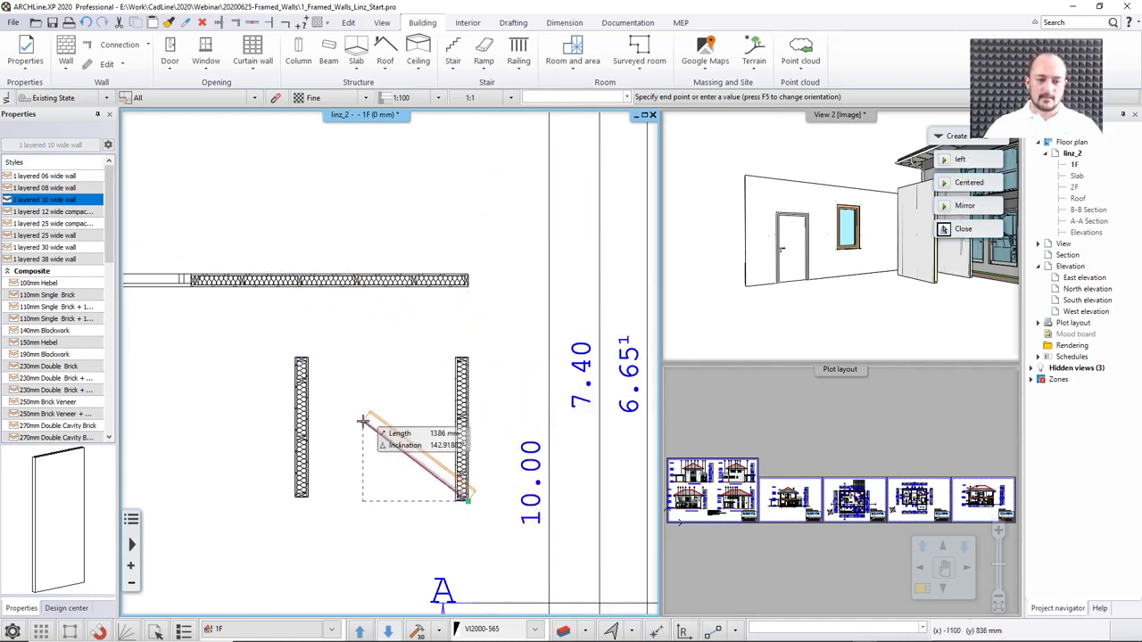
key("Escape")
Join the first vertical wall to the horizontal framed wall with a T connection and inspect the studs at the junction
middle_click_drag(331, 393, 389, 398)
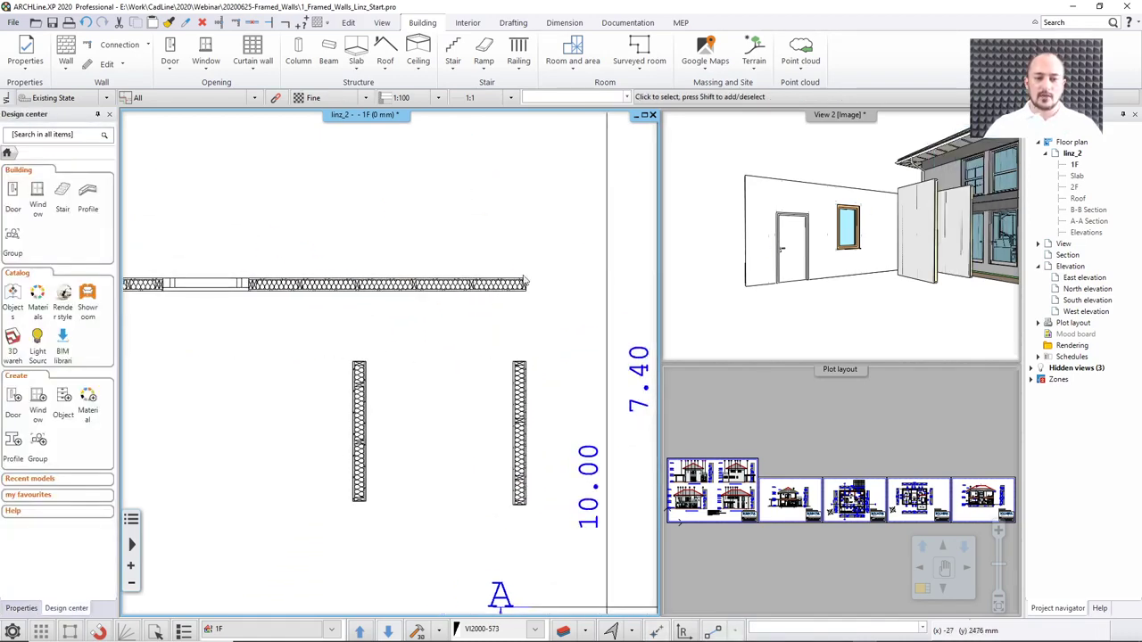
middle_click_drag(471, 358, 498, 348)
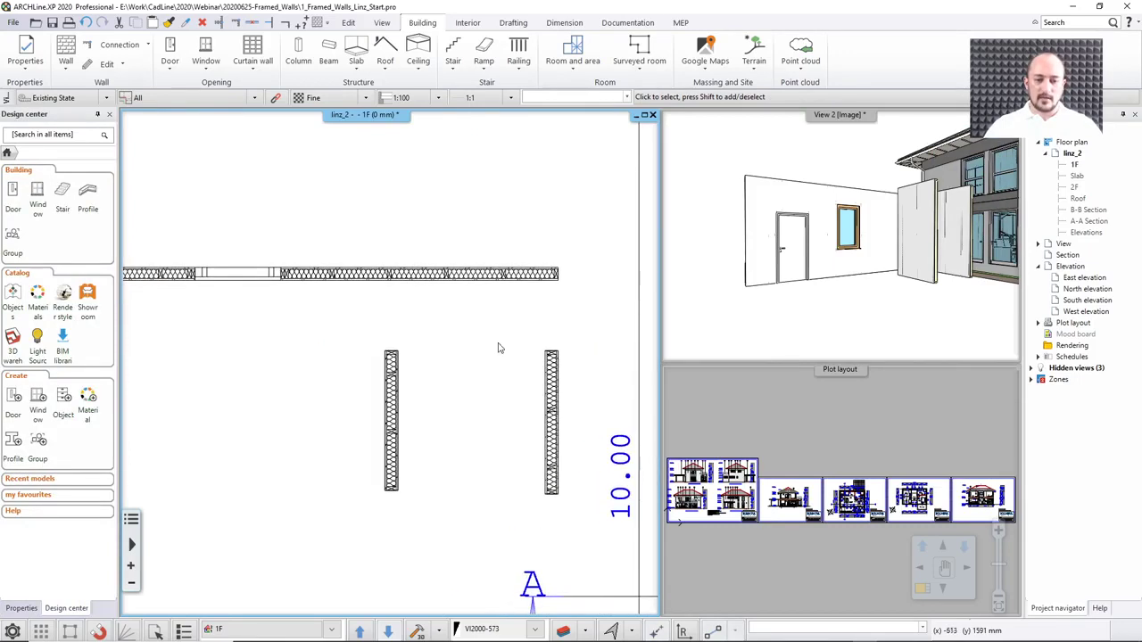
left_click(218, 23)
left_click(392, 364)
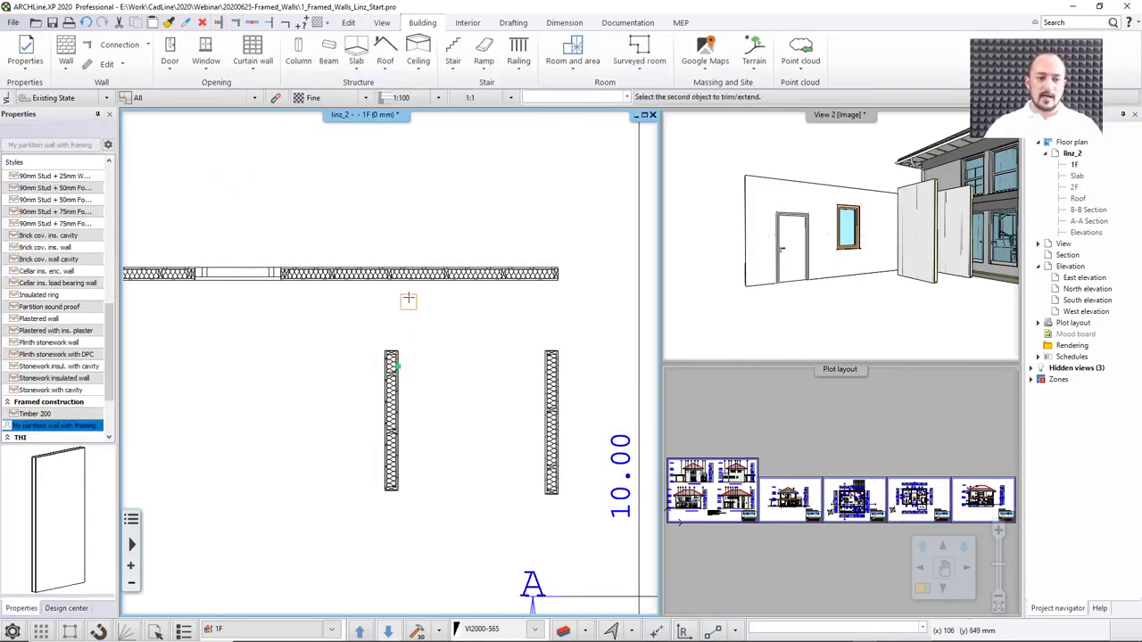
left_click(408, 274)
scroll(415, 313, "up", 5)
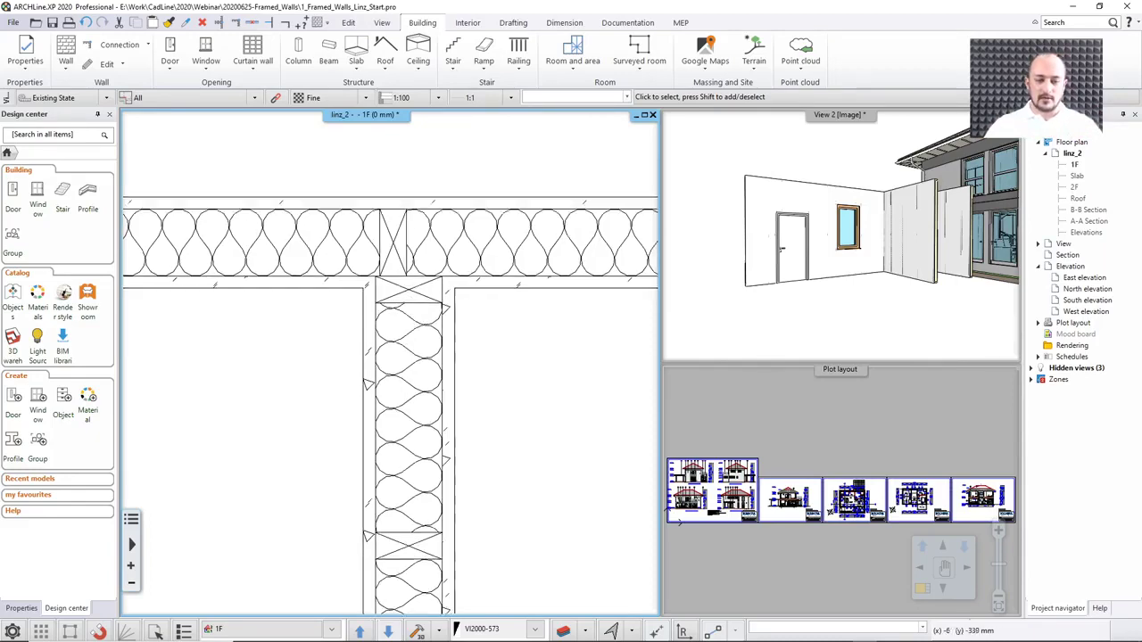
scroll(330, 405, "down", 5)
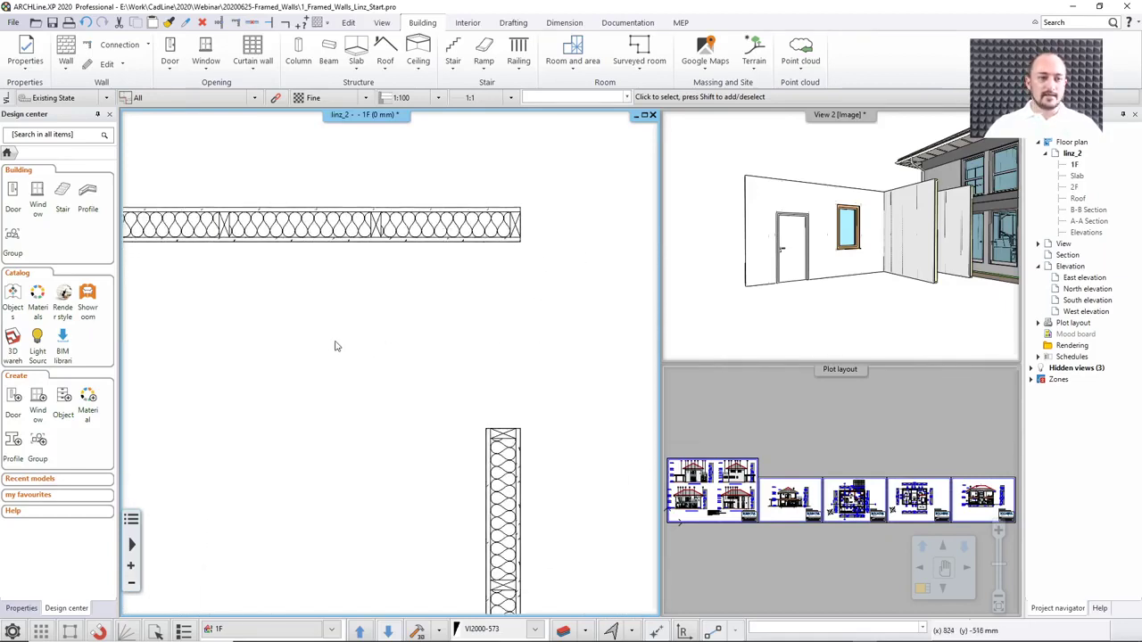
Join the second vertical wall to the right end of the horizontal wall with an L connection and inspect the corner studs
left_click(236, 22)
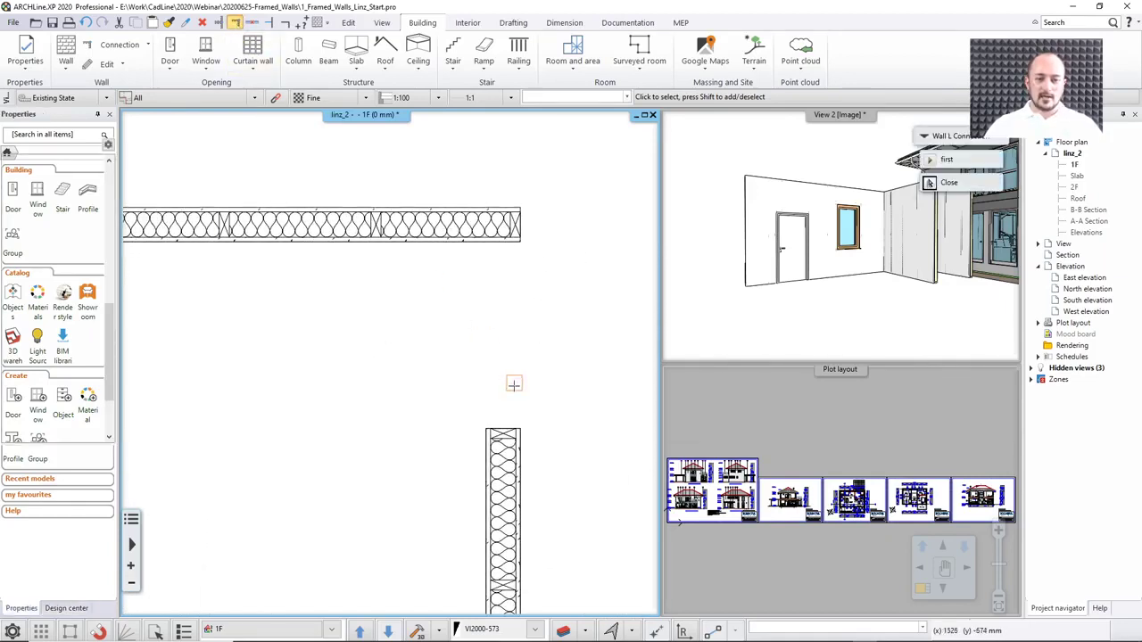
left_click(502, 433)
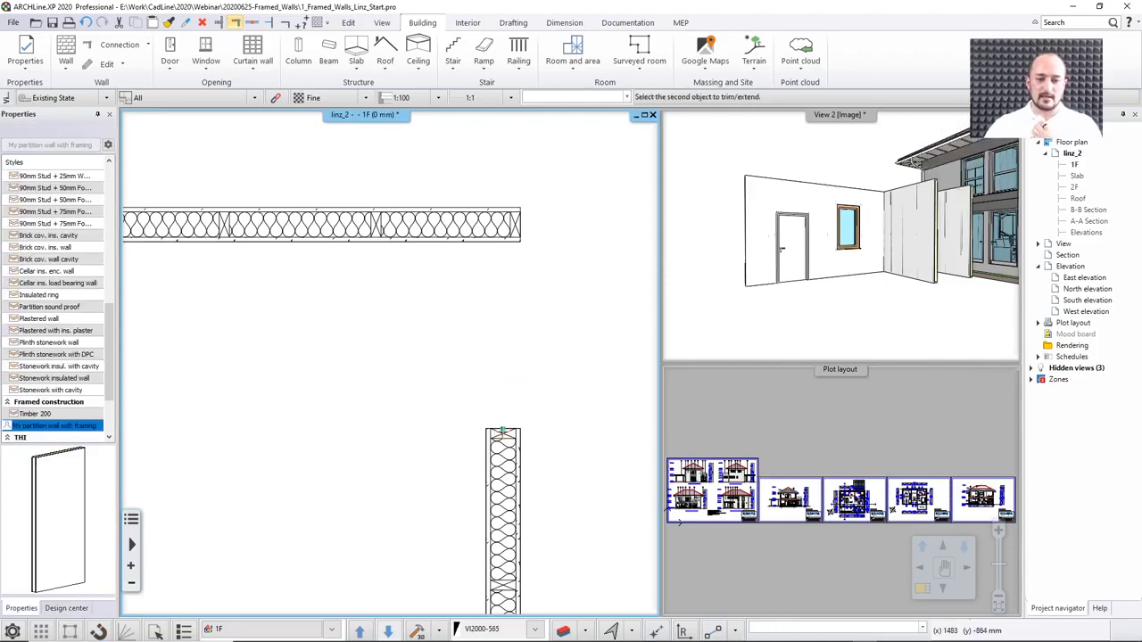
left_click(460, 239)
key("Escape")
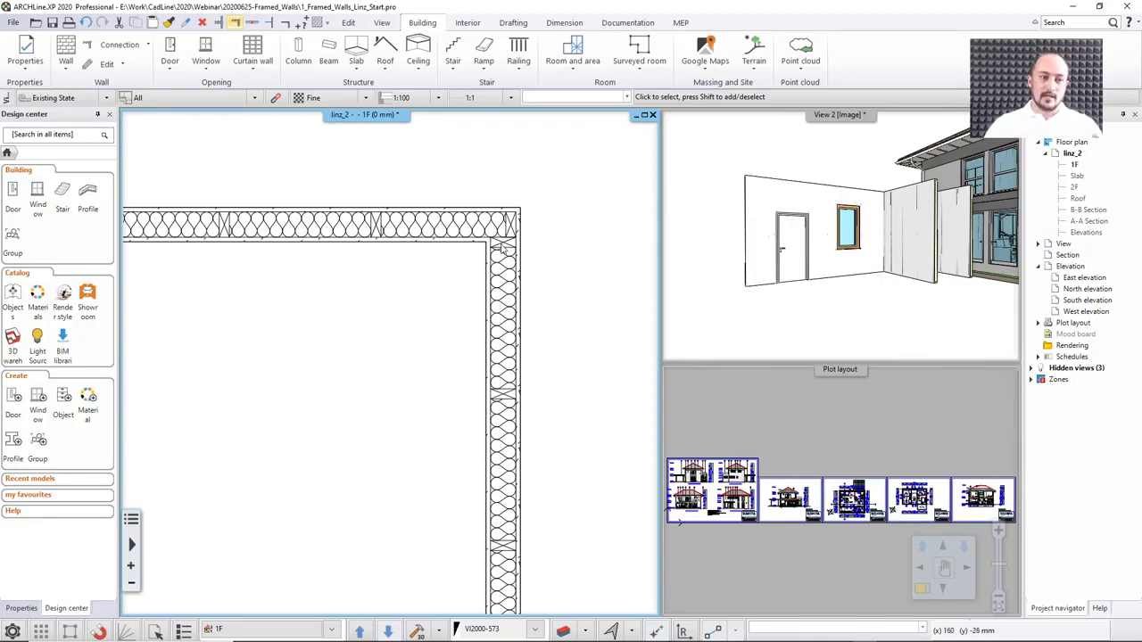
scroll(504, 261, "down", 3)
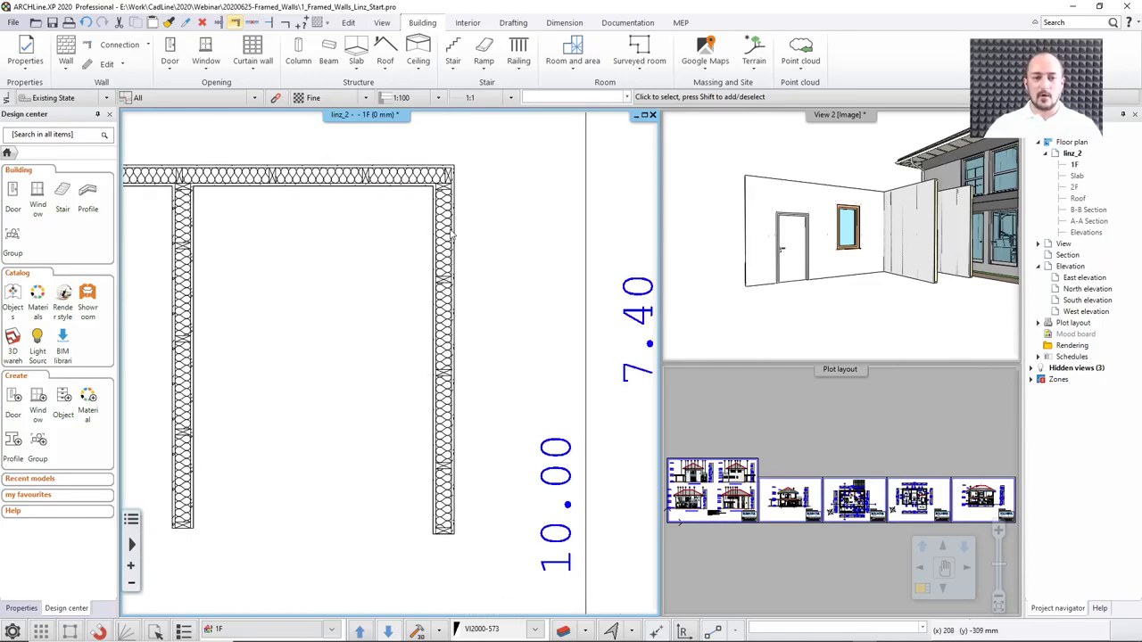
scroll(445, 219, "up", 4)
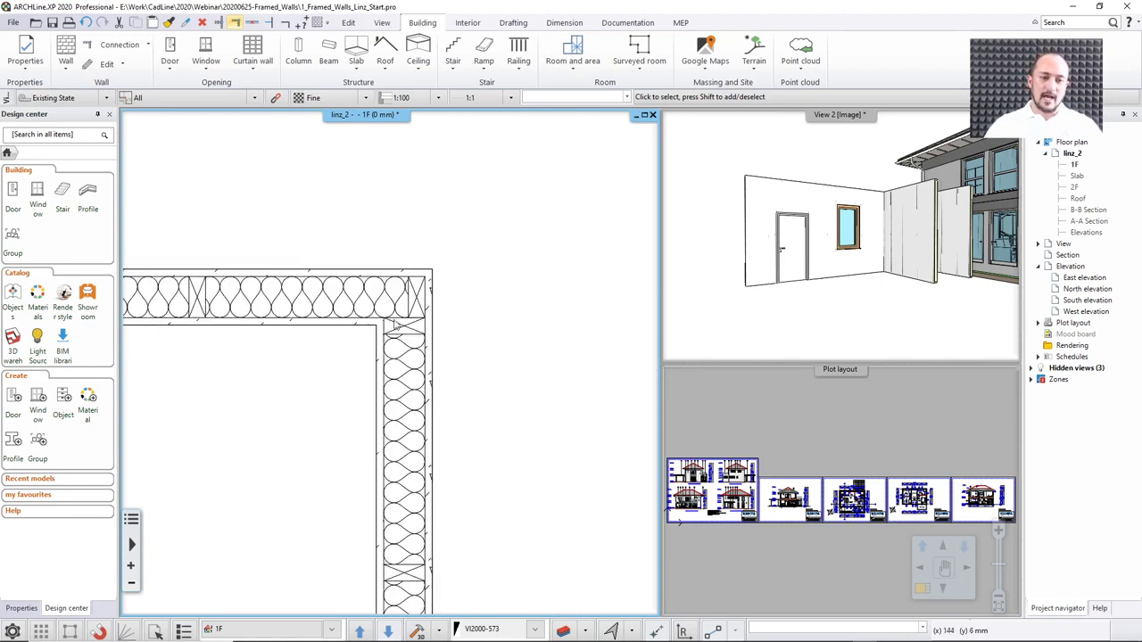
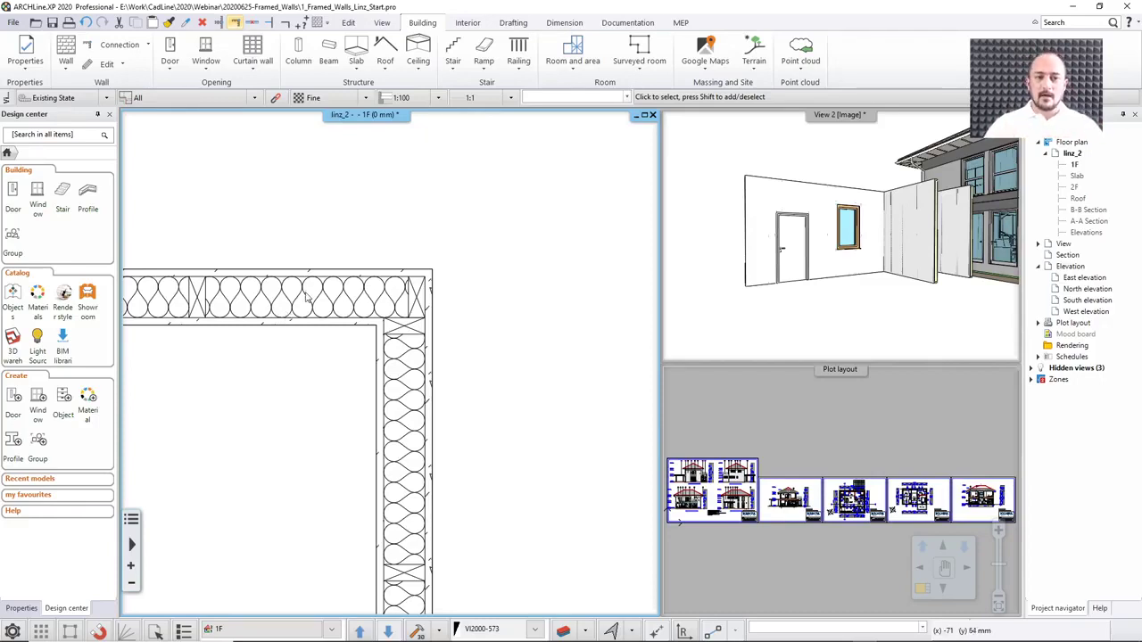
Set the column's rectangular profile to a width of 40 mm and a height of 100 mm
scroll(382, 230, "down", 1)
scroll(380, 242, "down", 1)
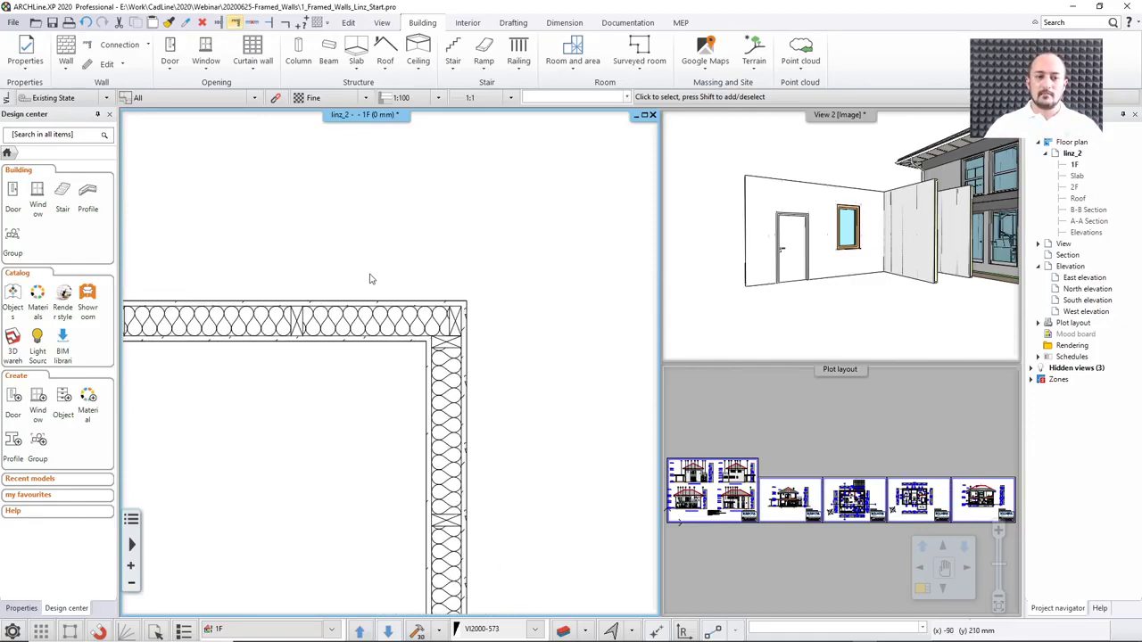
left_click(300, 58)
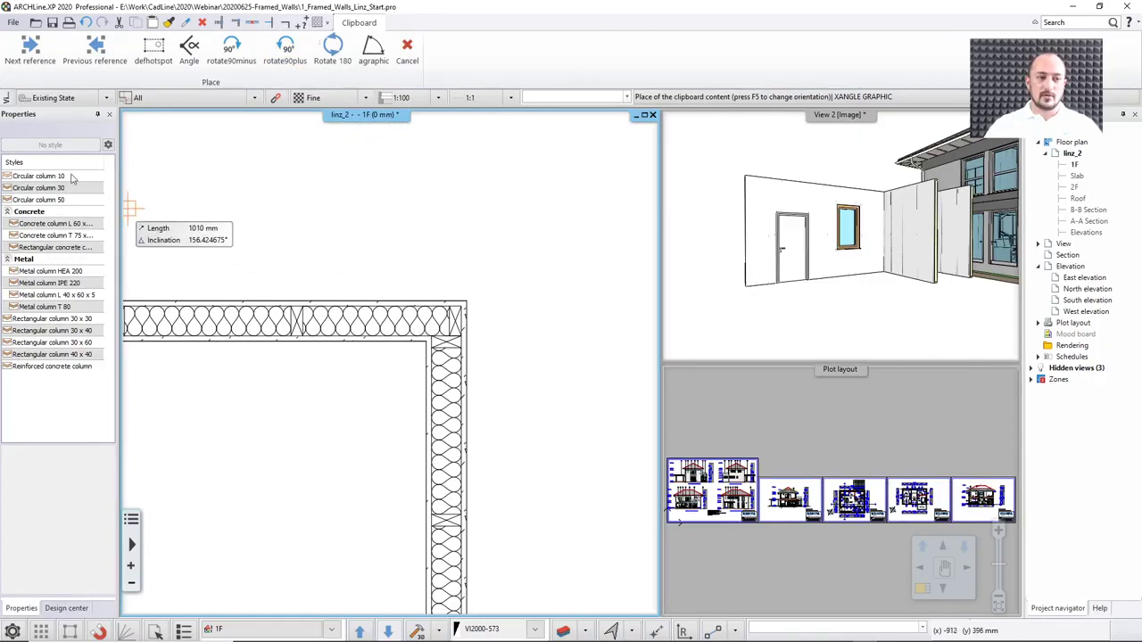
key("Escape")
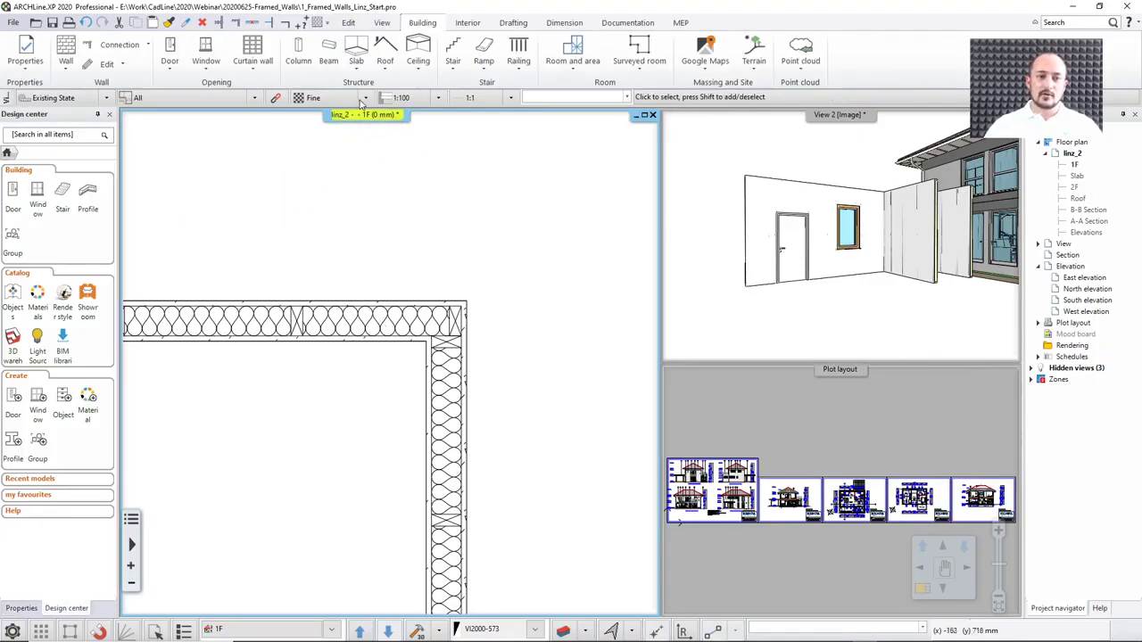
right_click(298, 53)
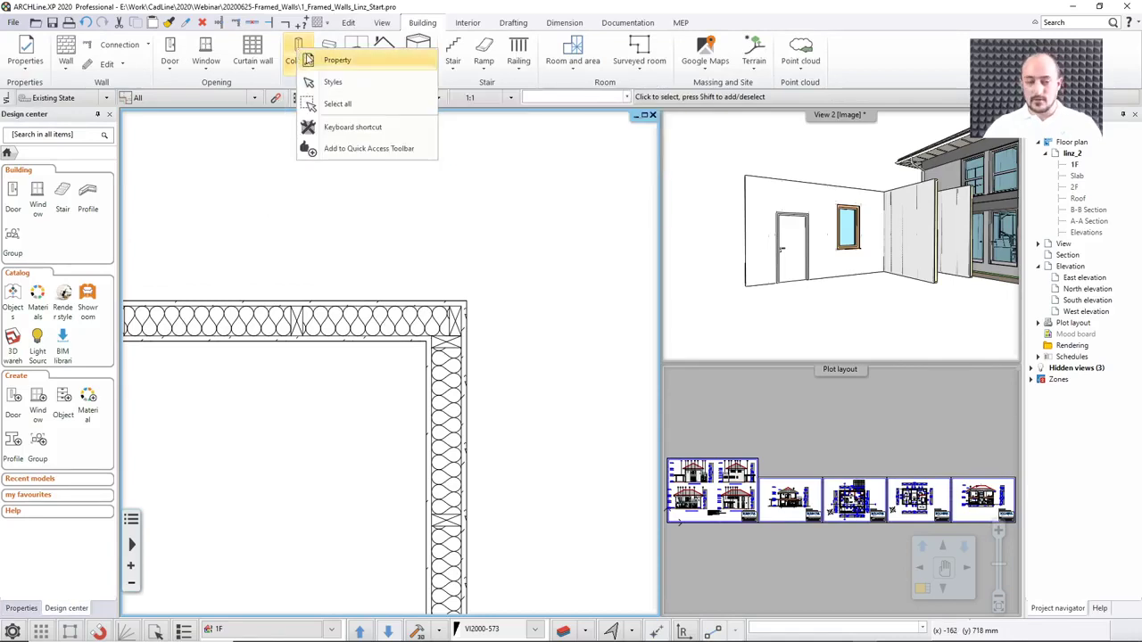
left_click(329, 62)
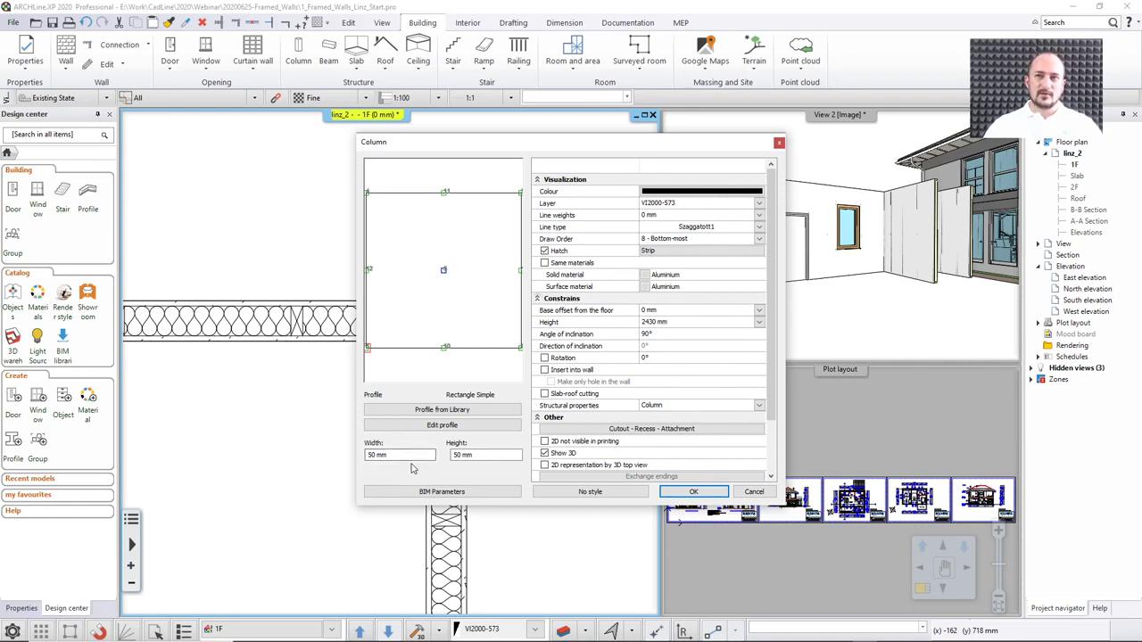
double_click(406, 455)
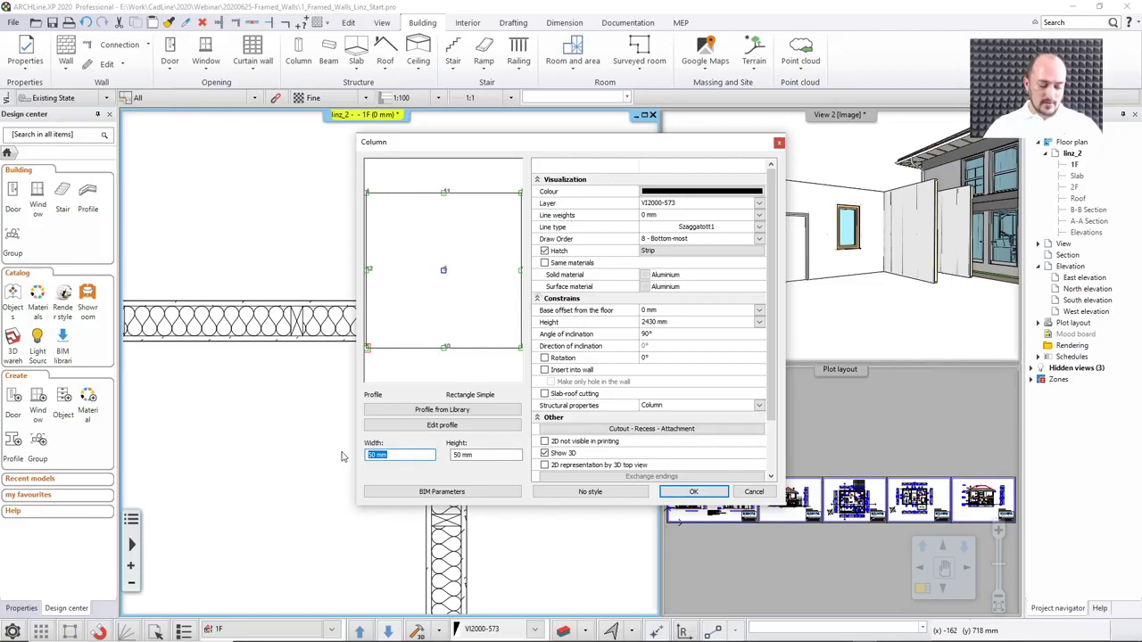
type("40")
key("Tab")
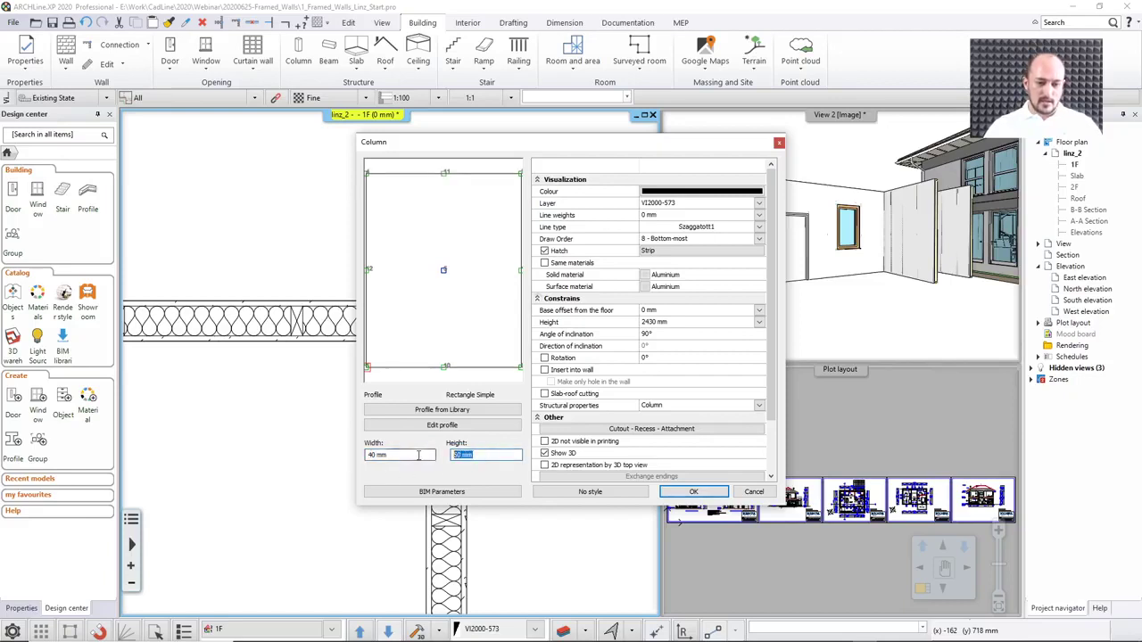
type("1000")
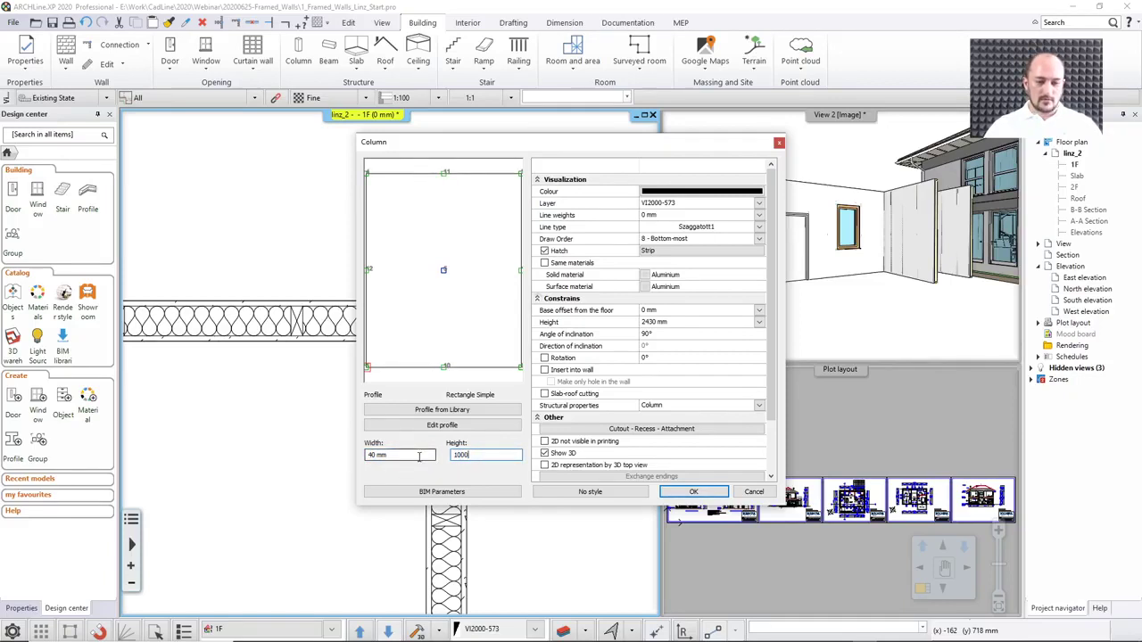
left_click(417, 458)
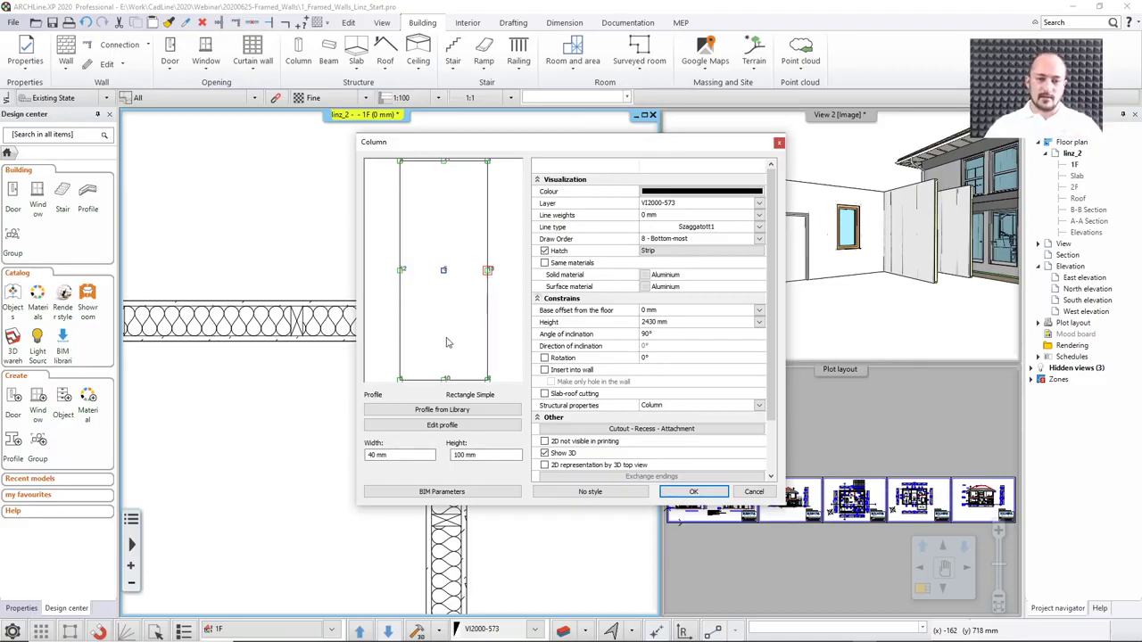
Use the profile's lower-left corner as reference point and place the column inside the horizontal wall, at the inner frame corner of the L connection
left_click(399, 379)
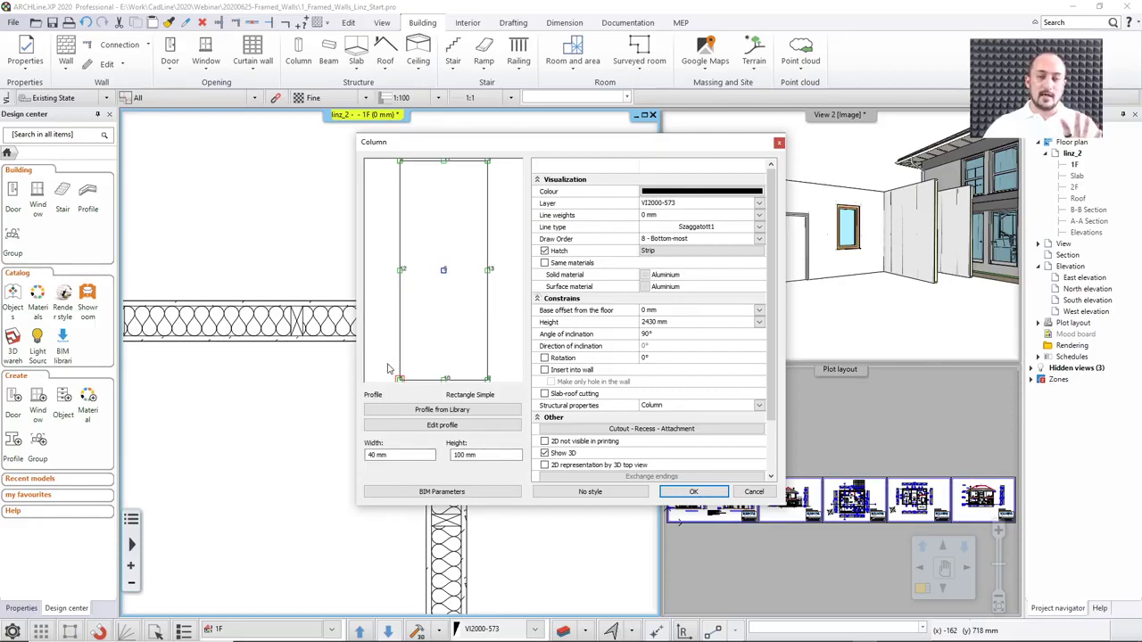
left_click(692, 492)
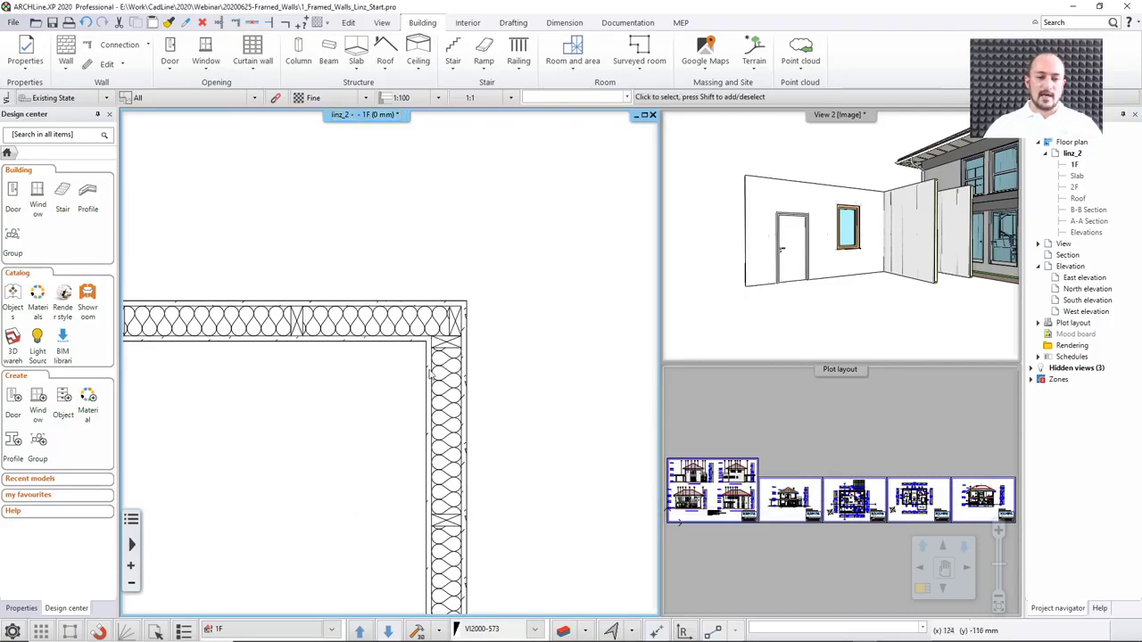
left_click(300, 56)
scroll(463, 299, "up", 2)
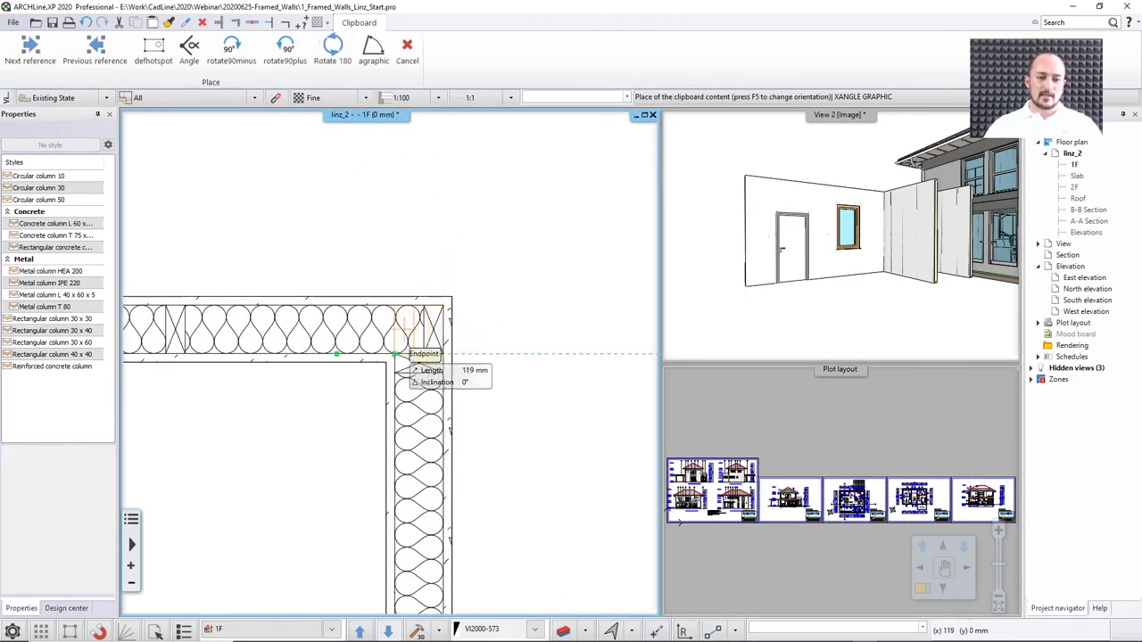
left_click(395, 355)
key("Escape")
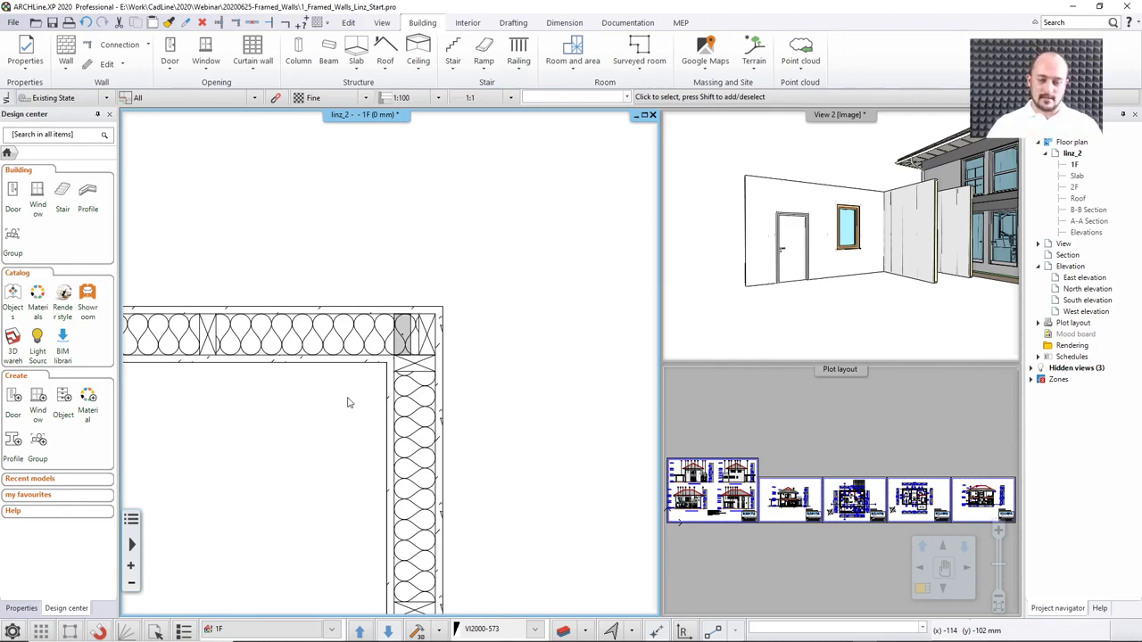
Enable Insert into wall for the new column at the corner of the horizontal framed wall
scroll(348, 403, "up", 2)
left_click(386, 316)
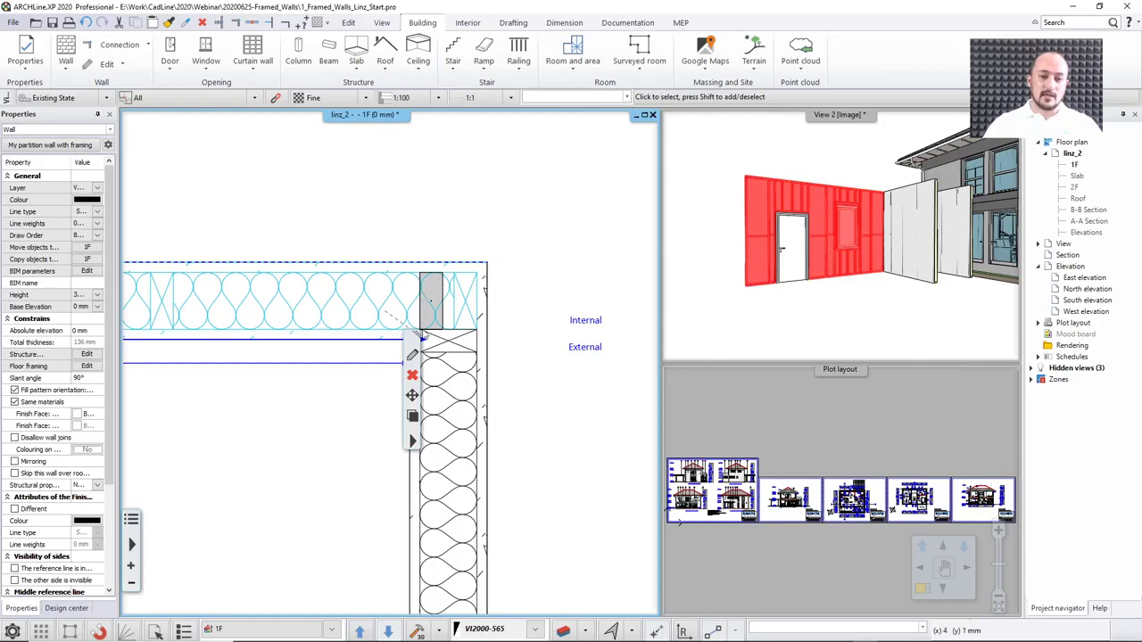
mouse_move(434, 306)
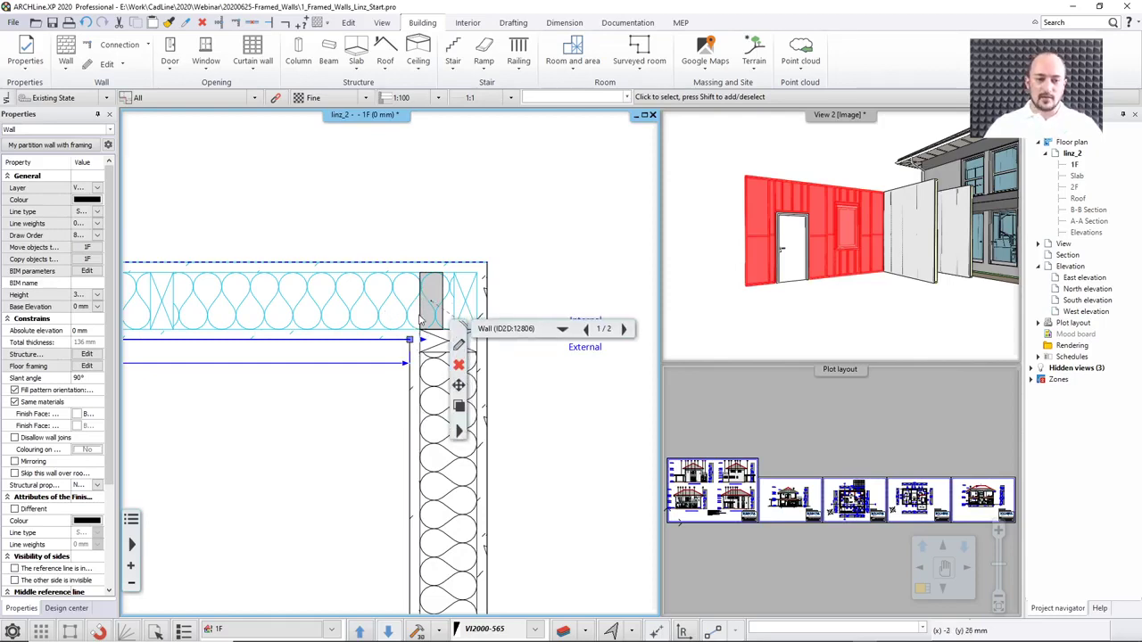
left_click(611, 343)
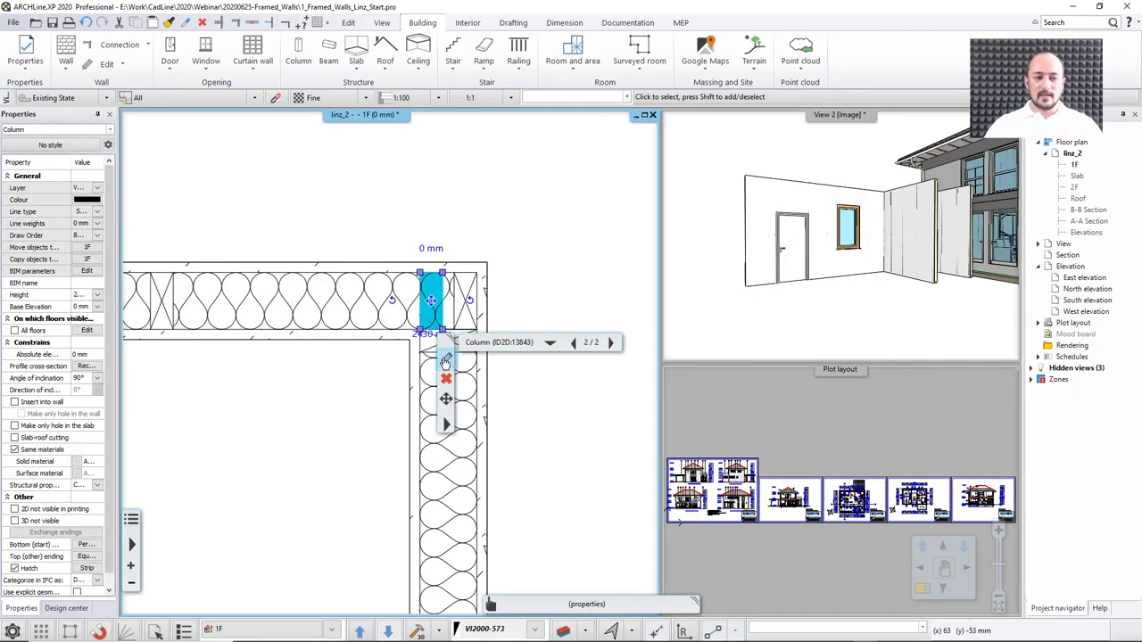
left_click(14, 402)
left_click(189, 423)
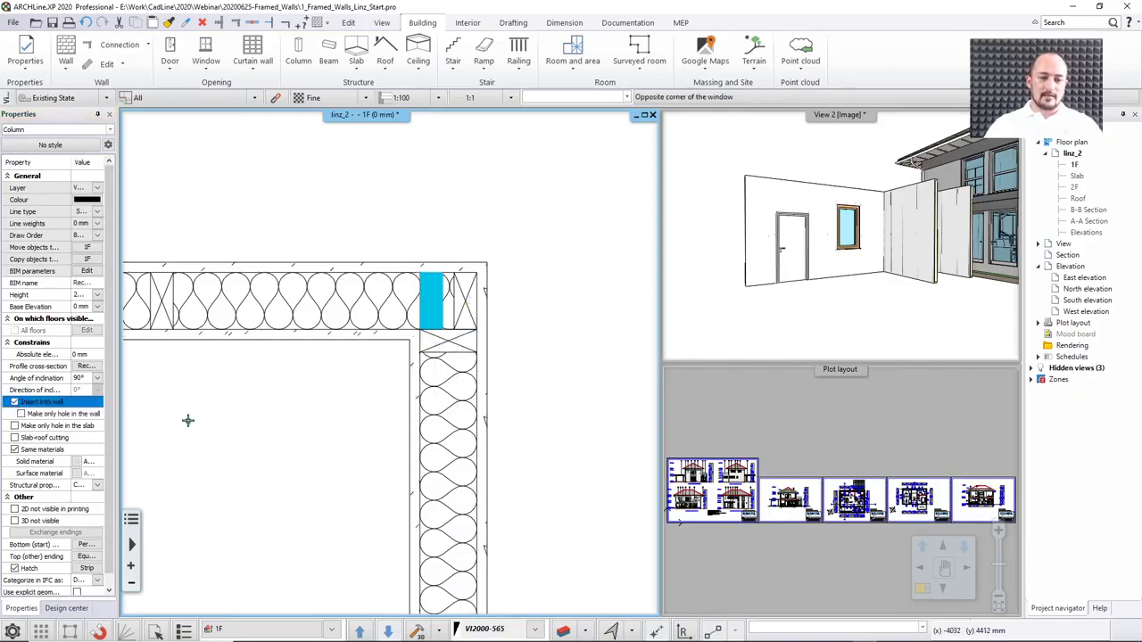
left_click(336, 308)
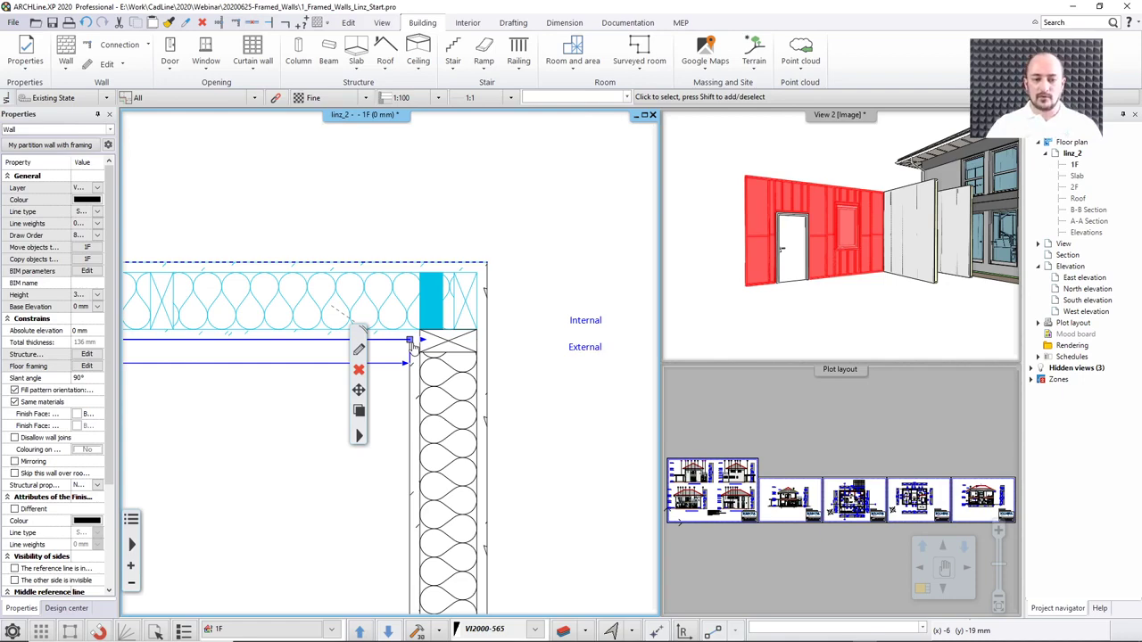
key("Escape")
scroll(384, 411, "down", 5)
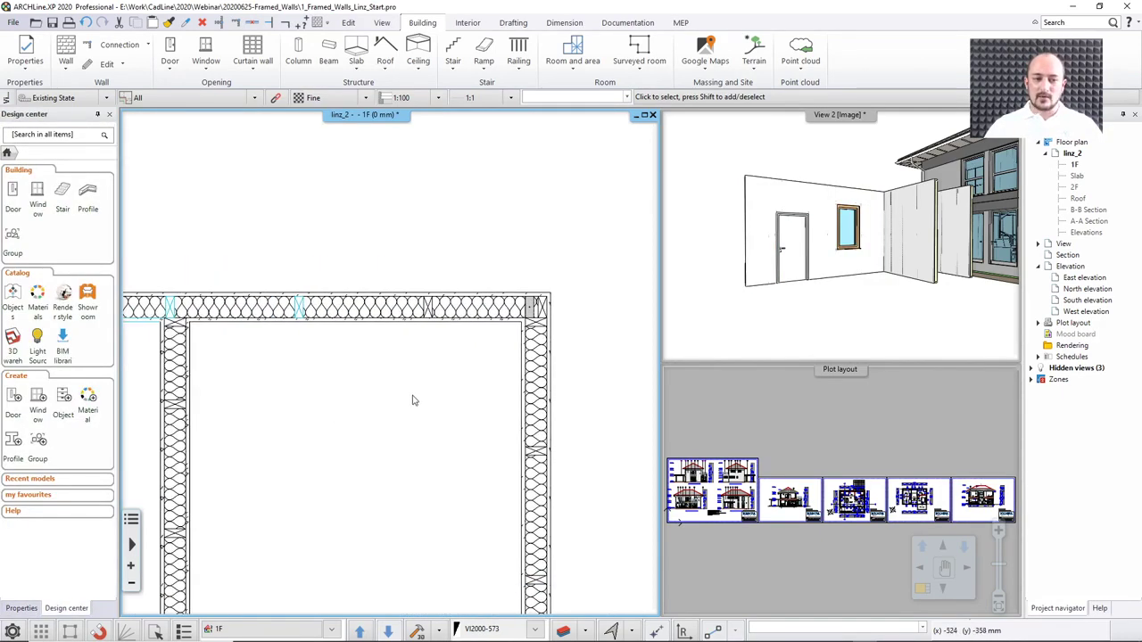
scroll(415, 401, "down", 1)
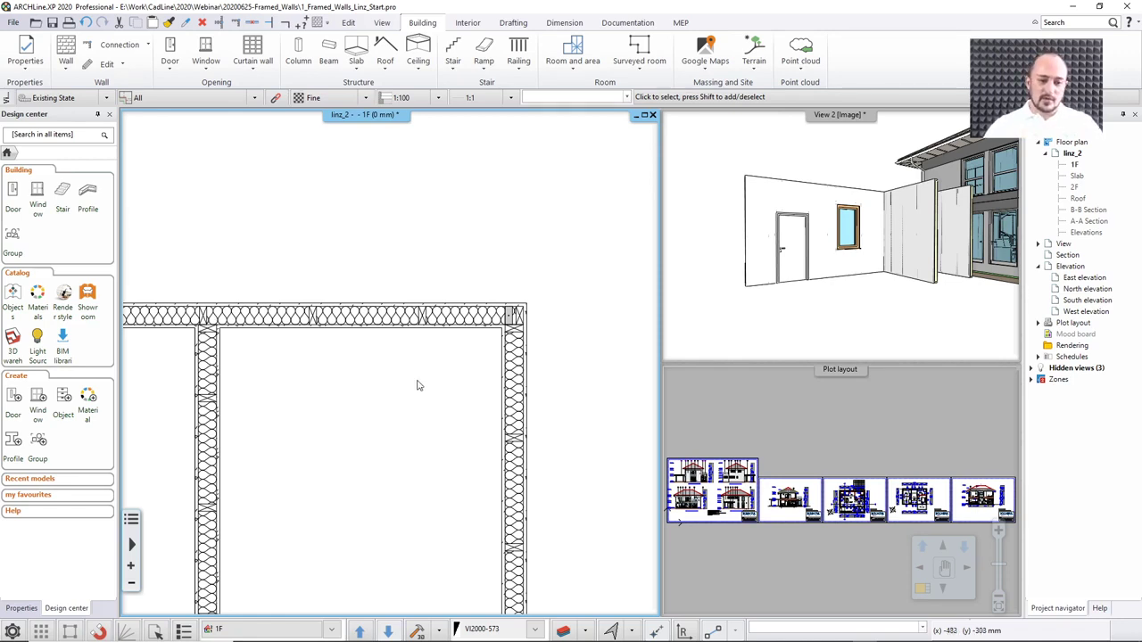
middle_click_drag(416, 383, 487, 389)
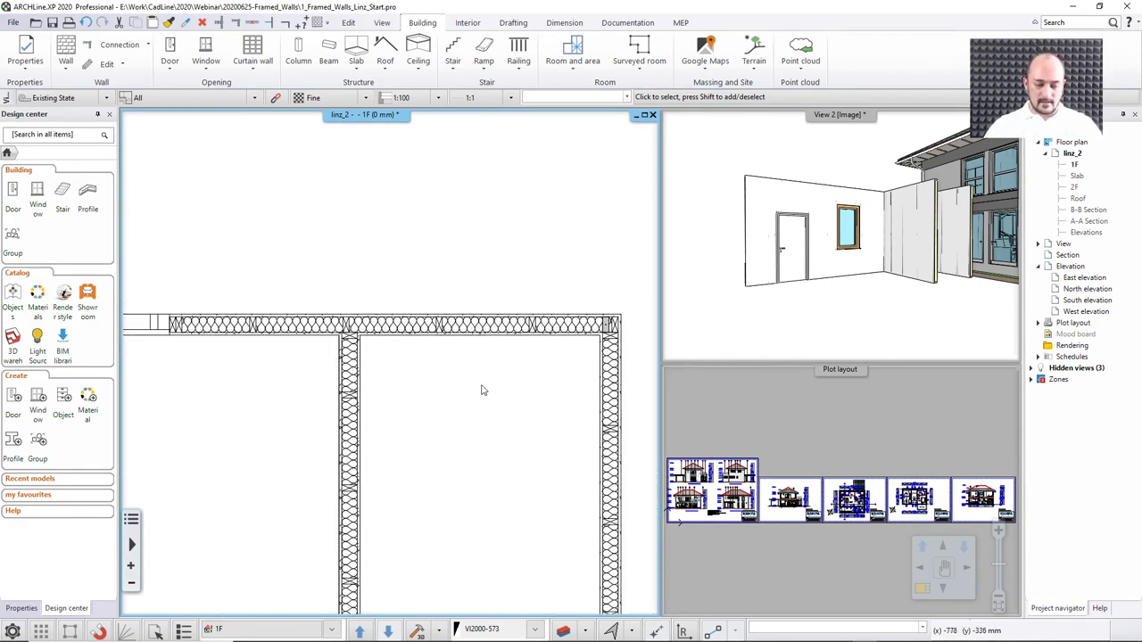
scroll(411, 379, "down", 2)
scroll(361, 390, "down", 1)
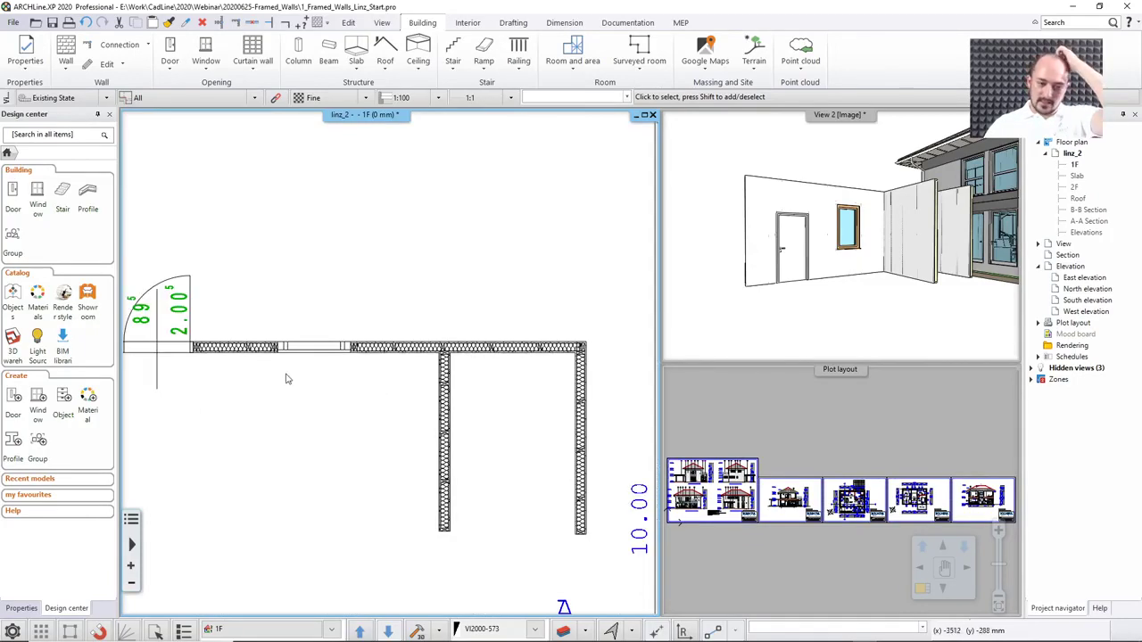
left_click(245, 354)
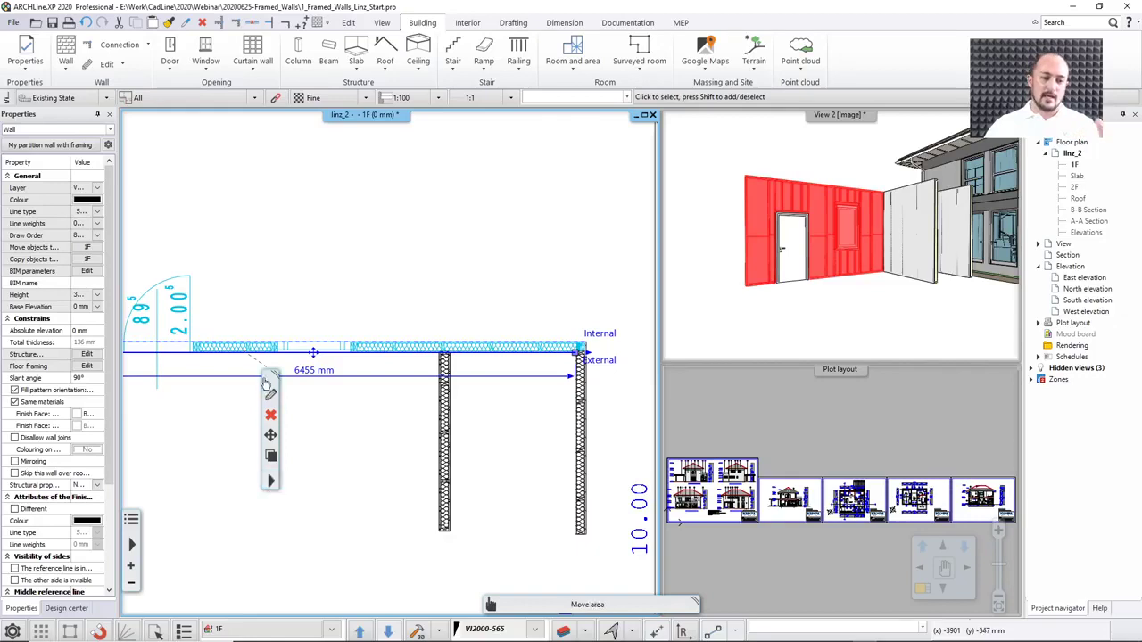
left_click_drag(270, 375, 283, 184)
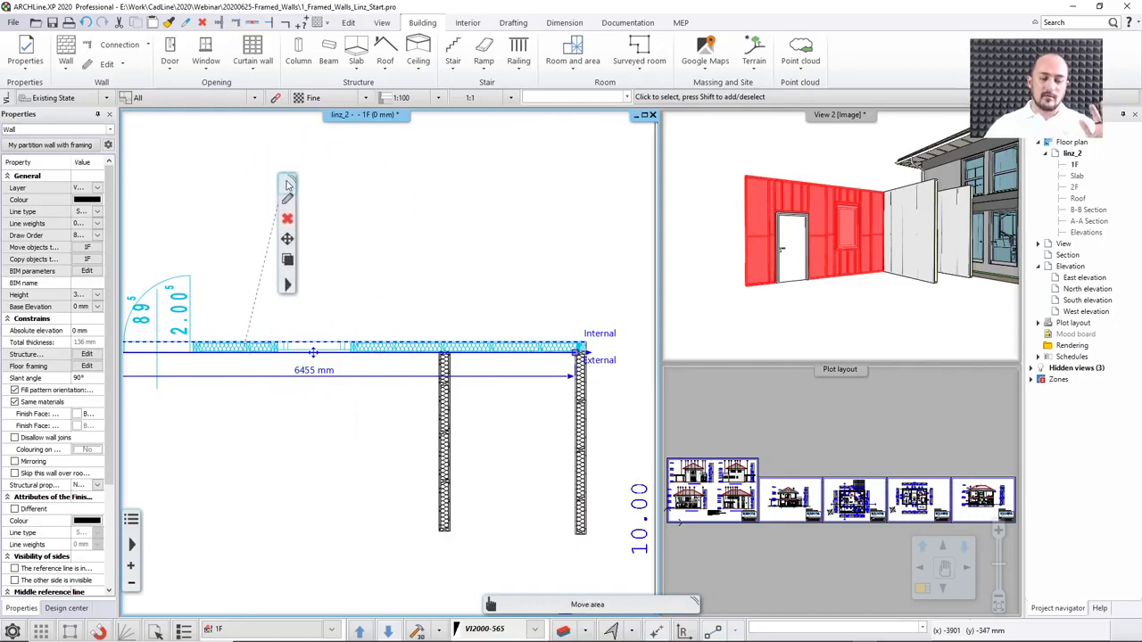
right_click(249, 353)
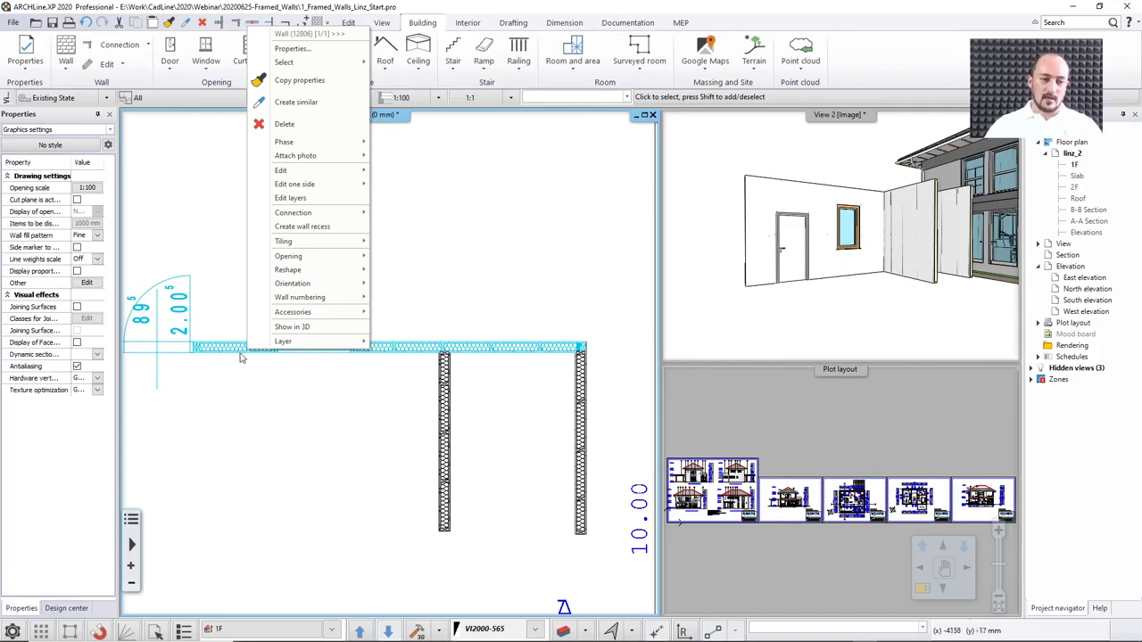
left_click(248, 353)
right_click(254, 486)
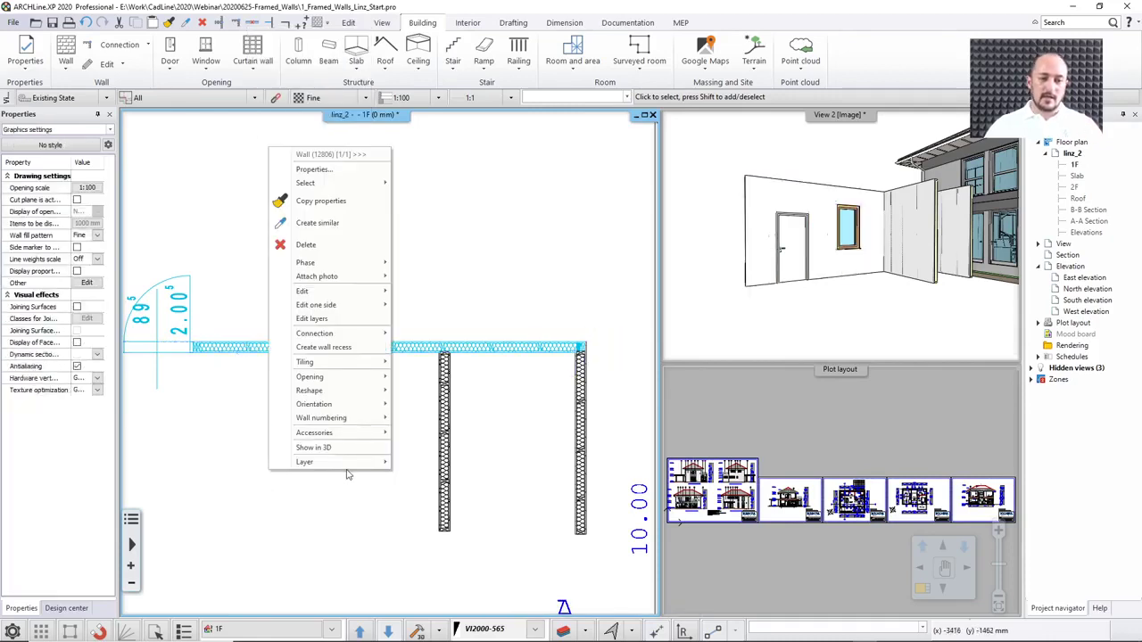
left_click(251, 351)
right_click(250, 351)
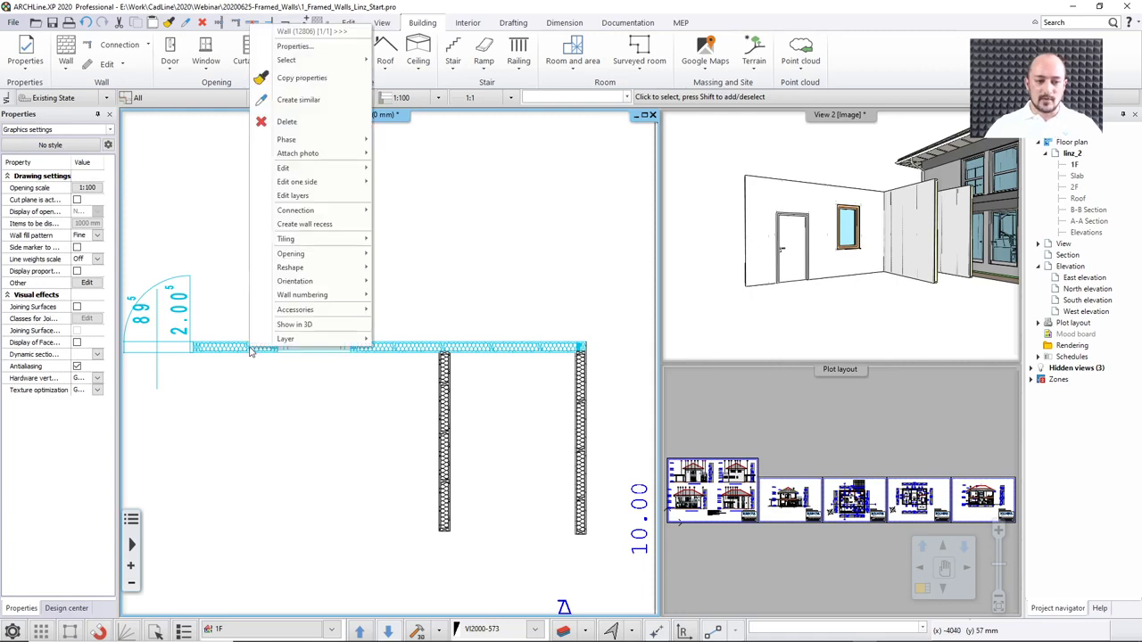
Place the wall framing frontal view of the horizontal framed wall above its floor plan and accept its label position
left_click(248, 353)
right_click(250, 354)
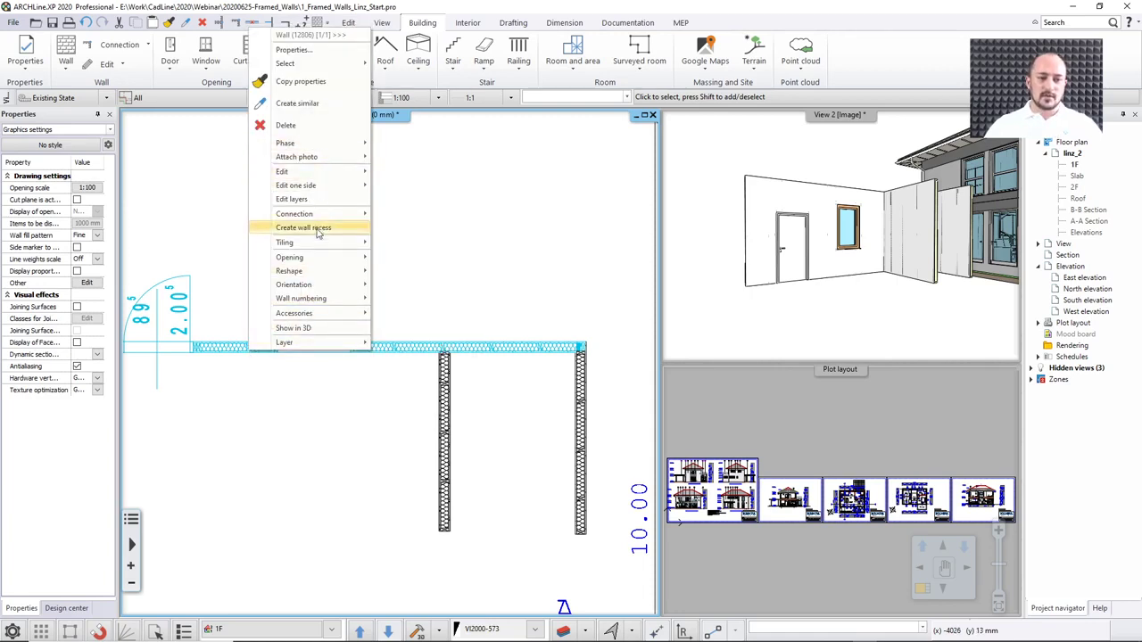
mouse_move(329, 173)
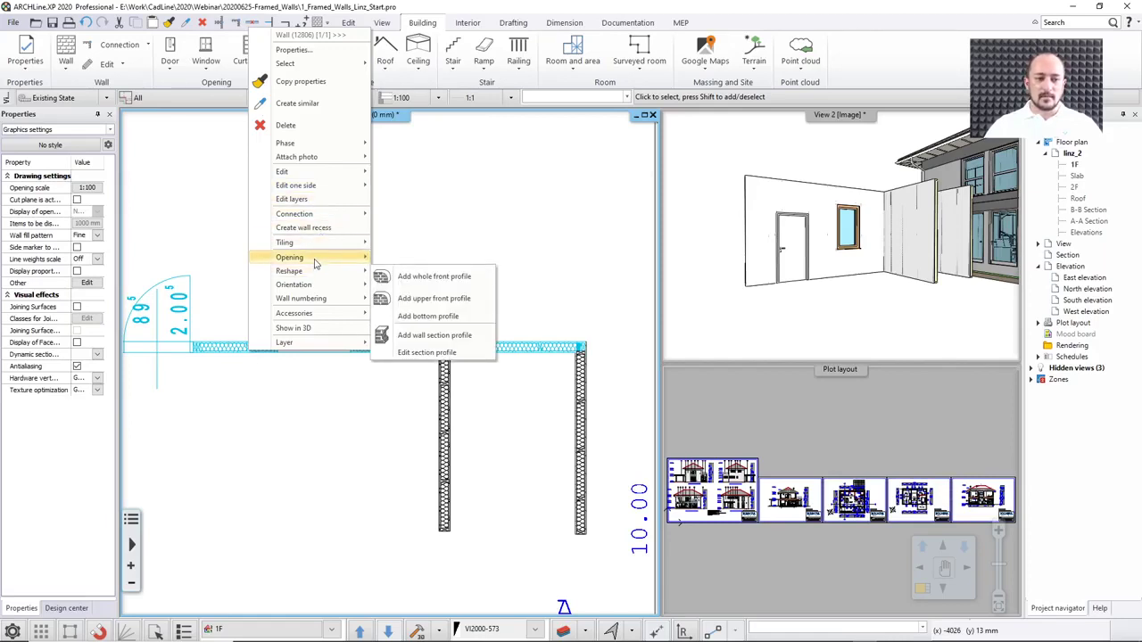
mouse_move(314, 272)
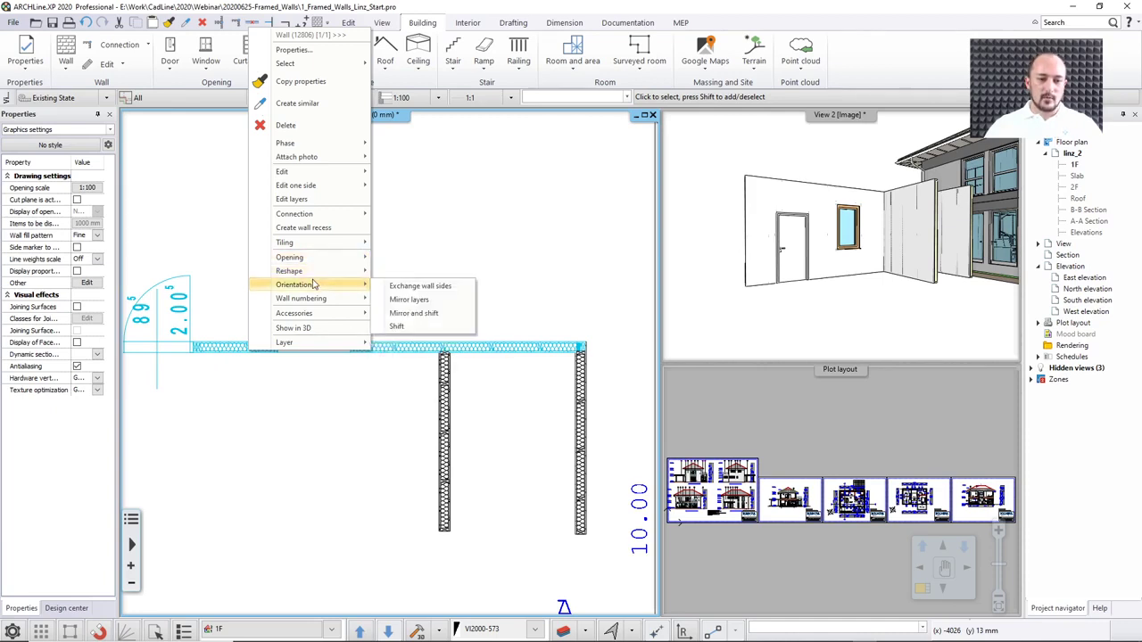
mouse_move(312, 316)
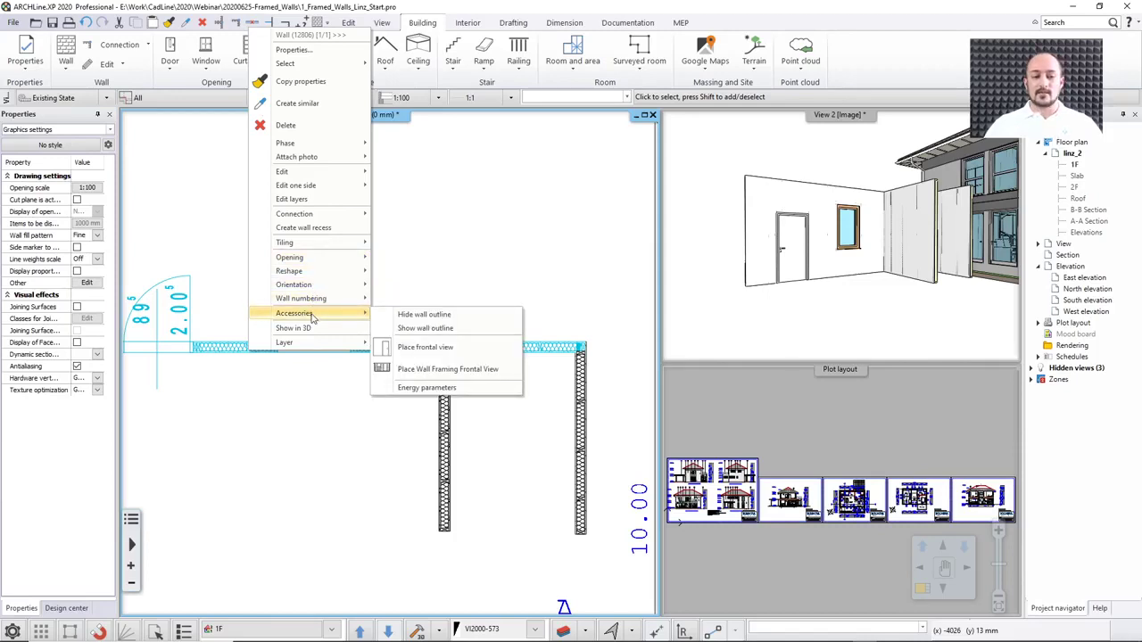
left_click(487, 370)
scroll(290, 259, "down", 2)
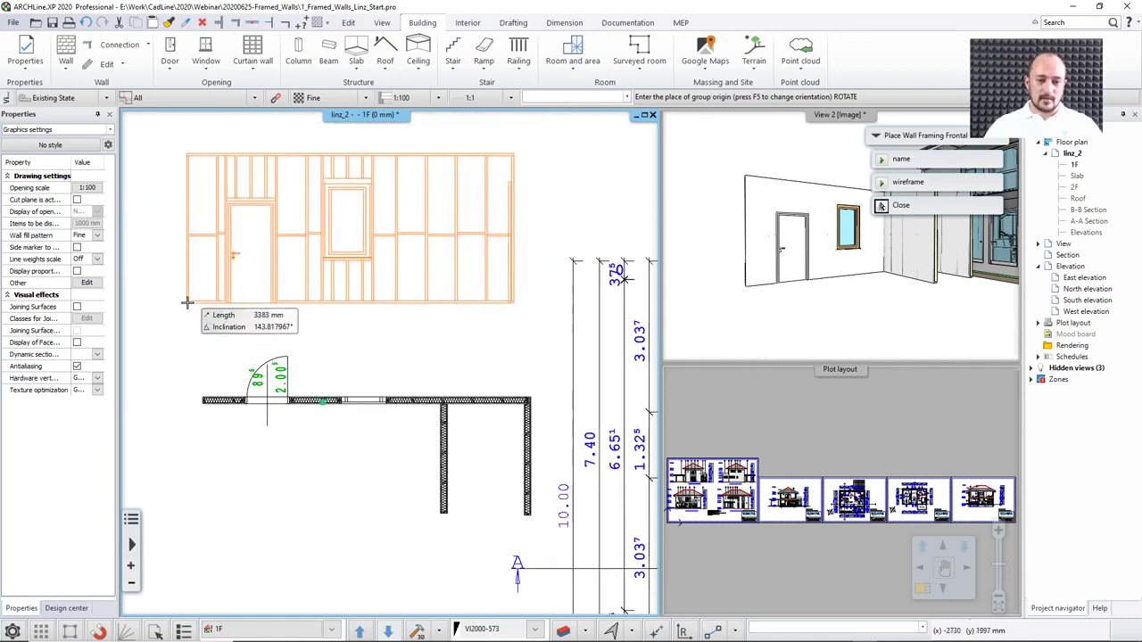
left_click(193, 302)
left_click(306, 323)
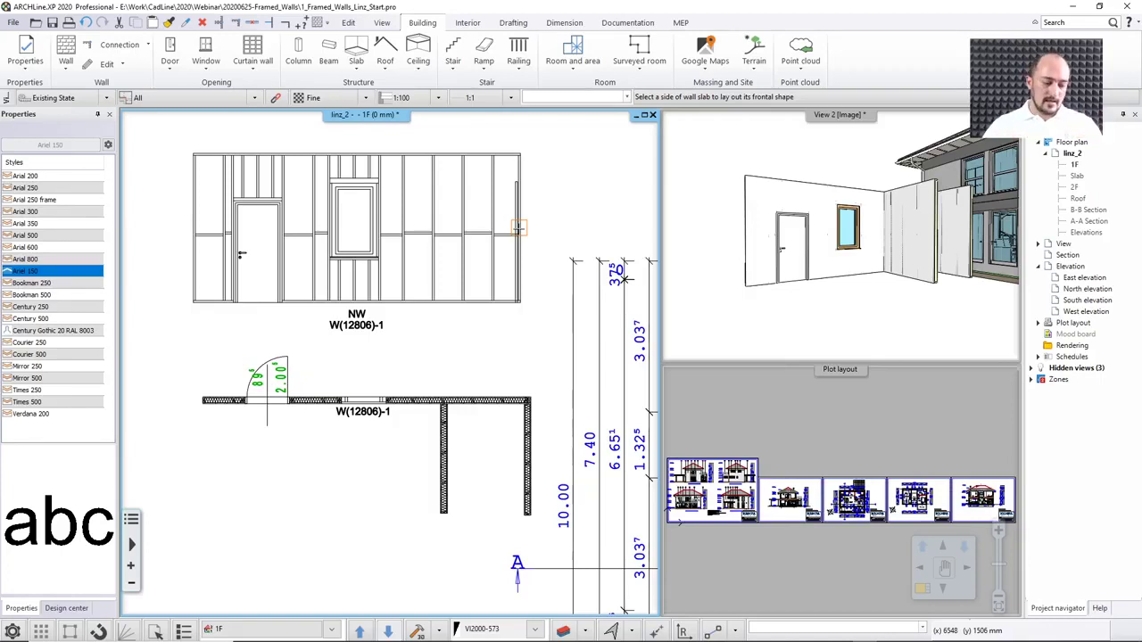
key("Escape")
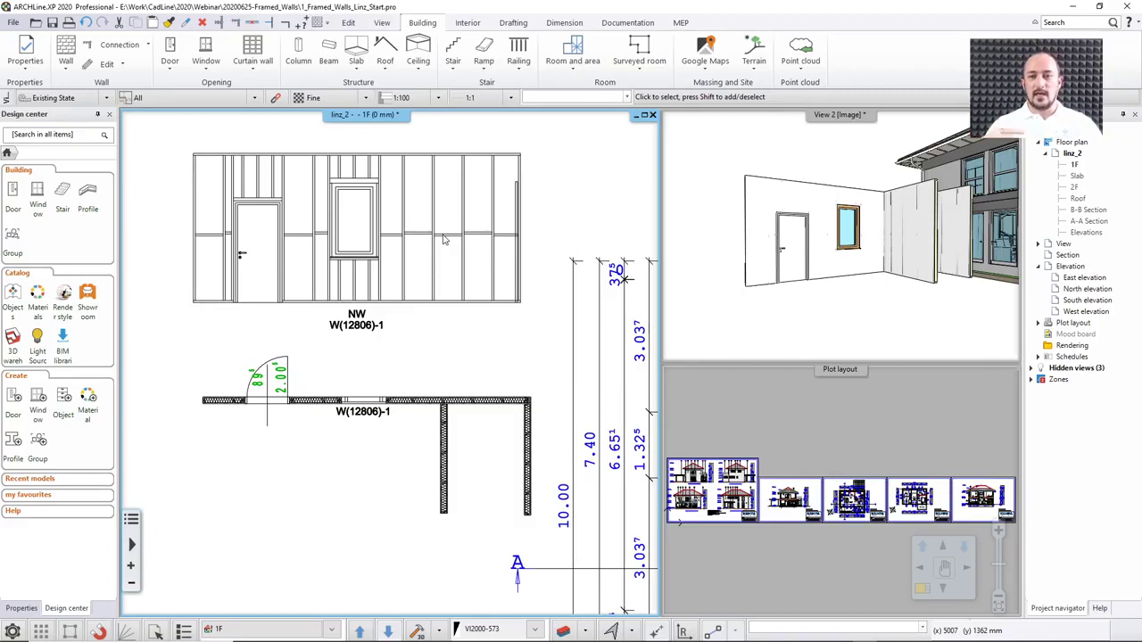
Review the wall framing visibility options in the Build 3D model settings
left_click(438, 631)
left_click(456, 543)
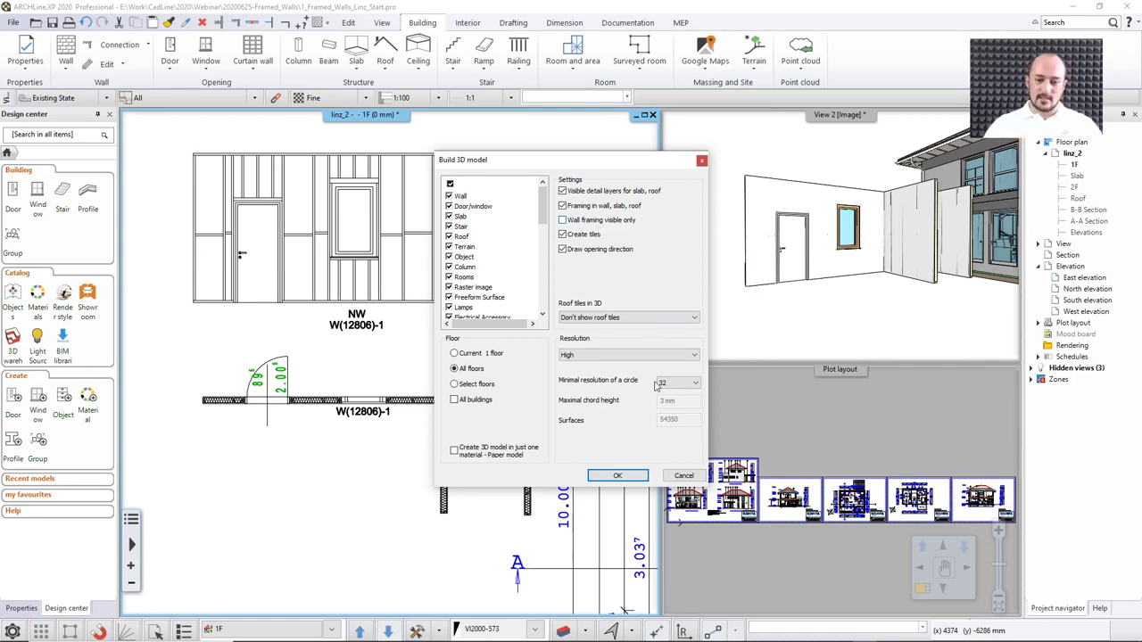
left_click(683, 475)
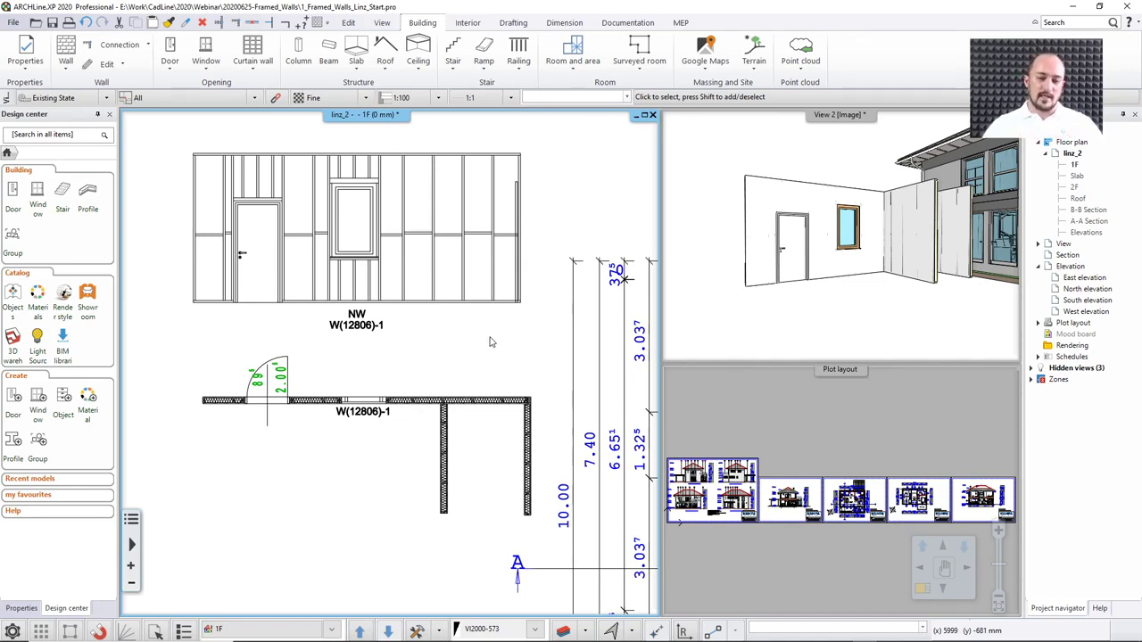
Open the compound layer editor of the inner vertical framed wall that meets the horizontal wall in a T connection
scroll(348, 389, "down", 5)
scroll(349, 389, "up", 10)
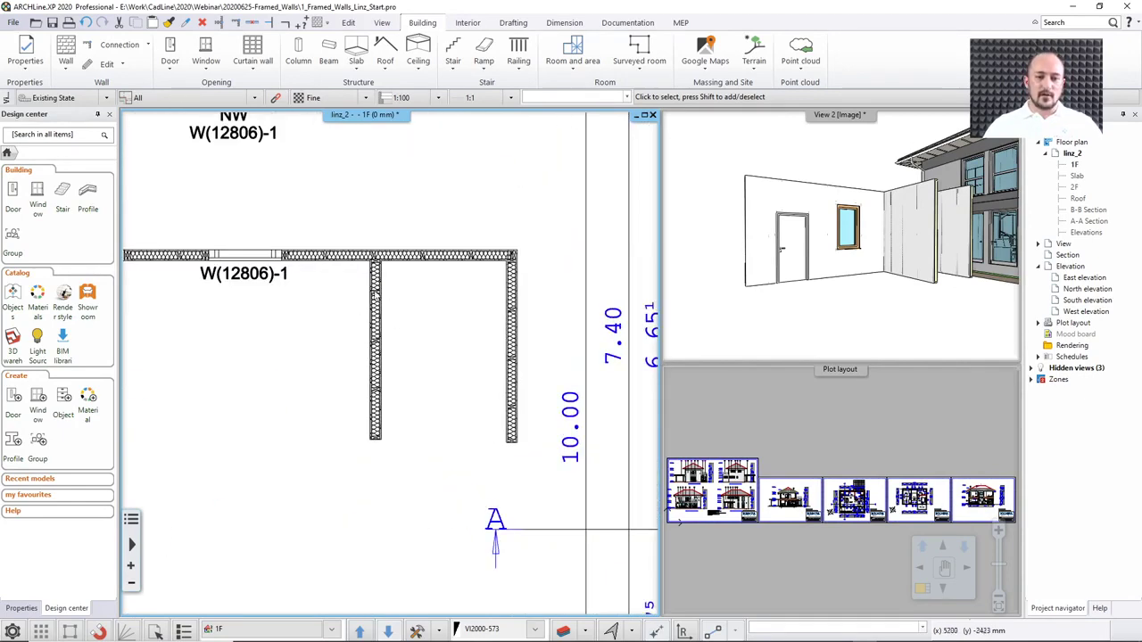
scroll(376, 360, "up", 2)
left_click(395, 314)
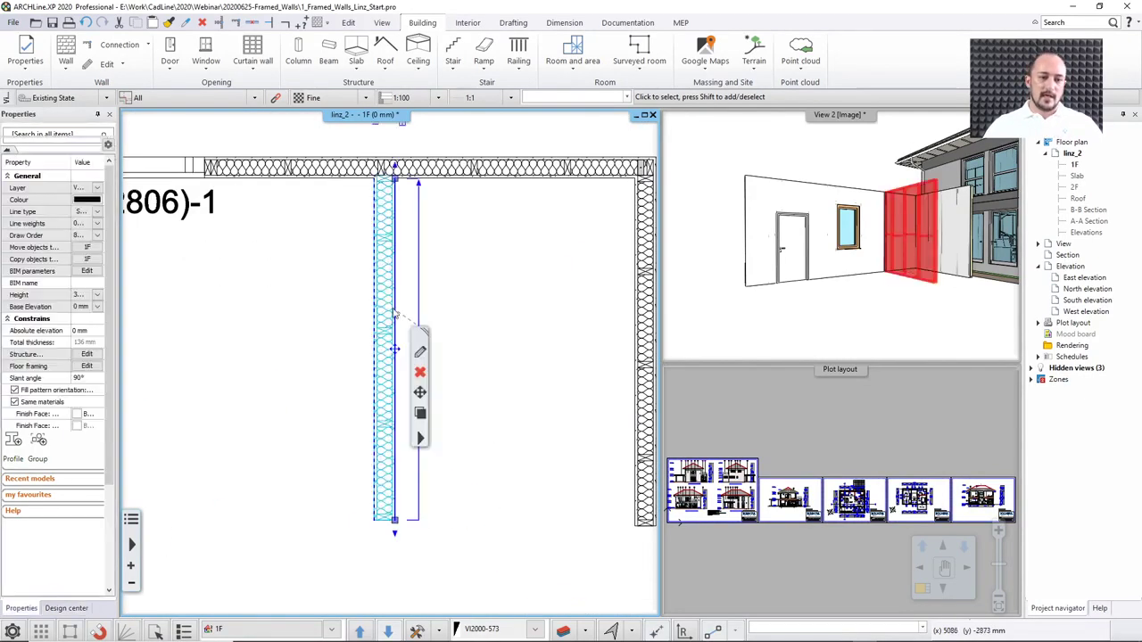
left_click(420, 358)
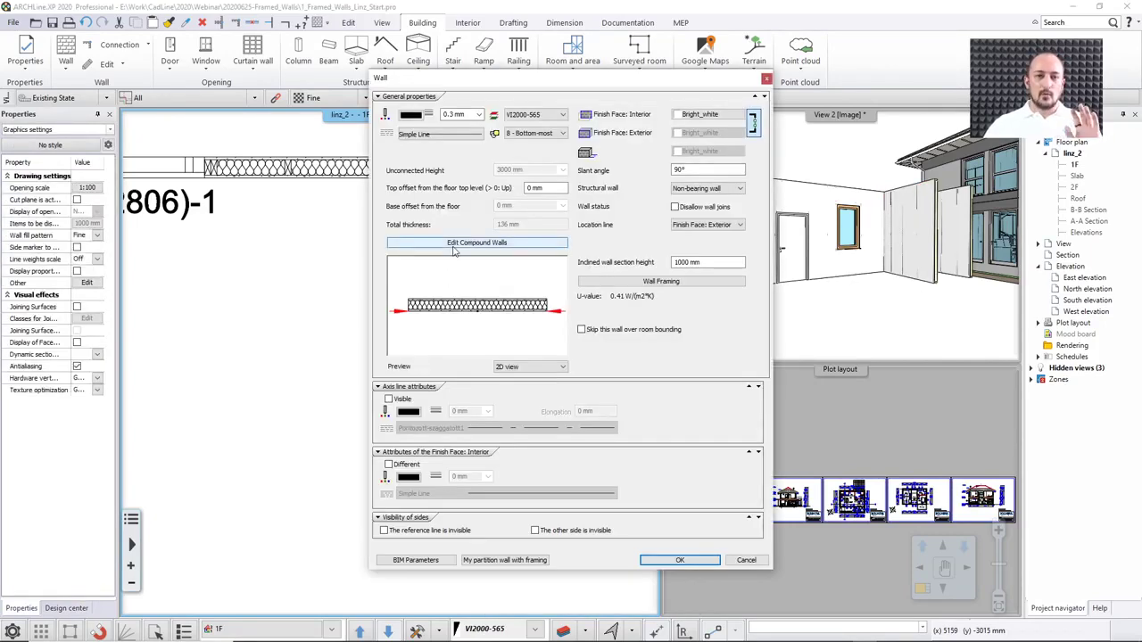
left_click_drag(462, 79, 702, 90)
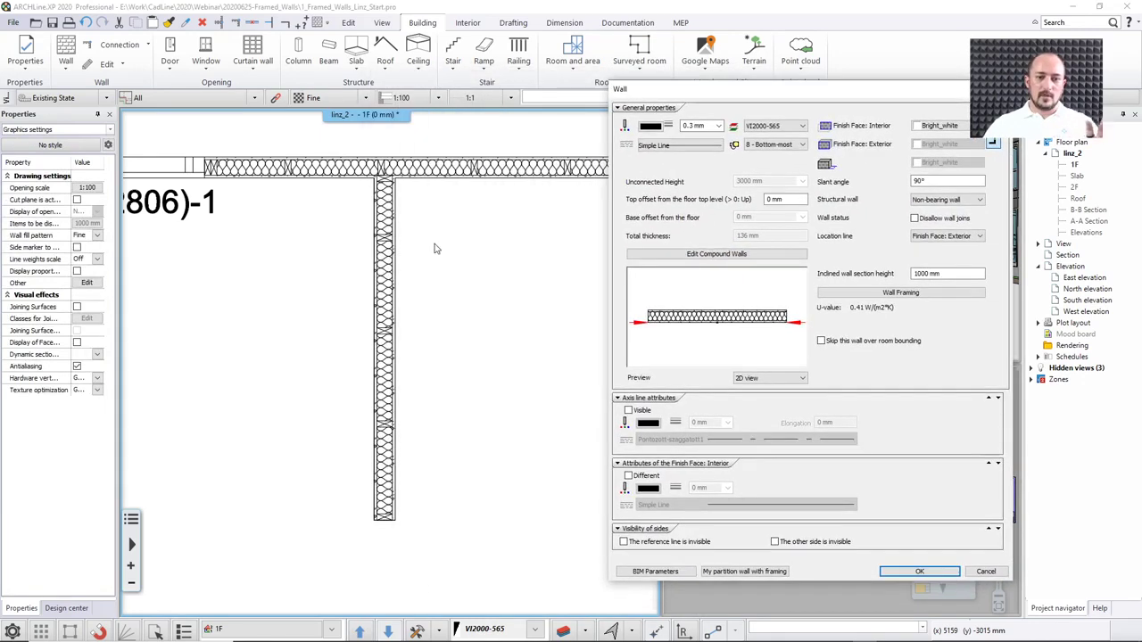
left_click(692, 257)
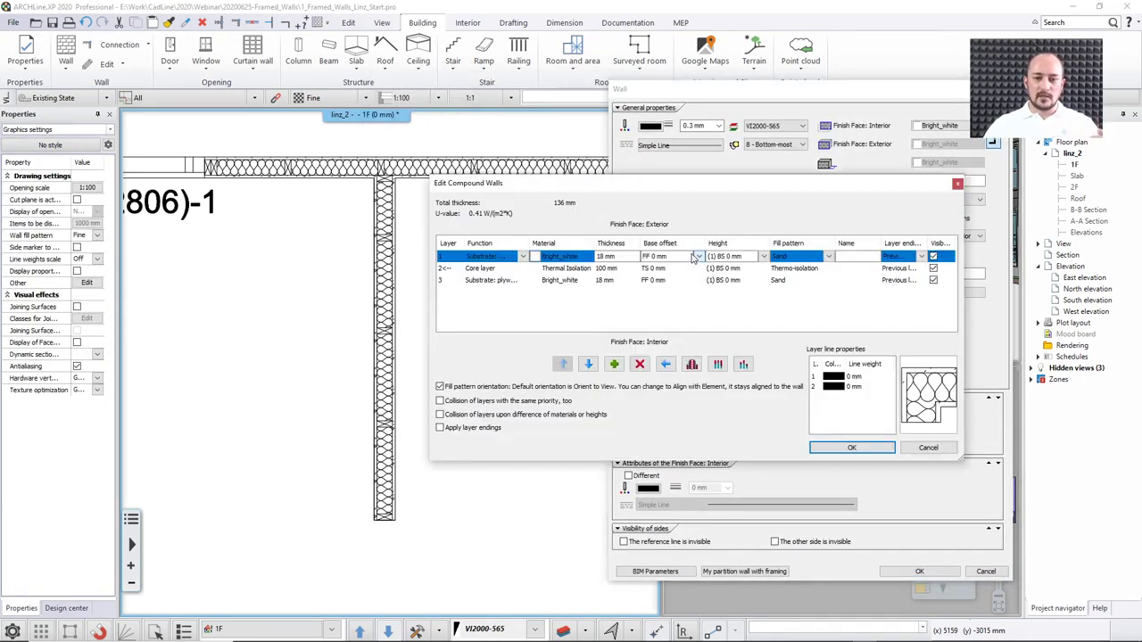
Try making the 18 mm substrate layer on the exterior side the wall's framing layer, then undo the change
left_click(487, 269)
left_click(477, 258)
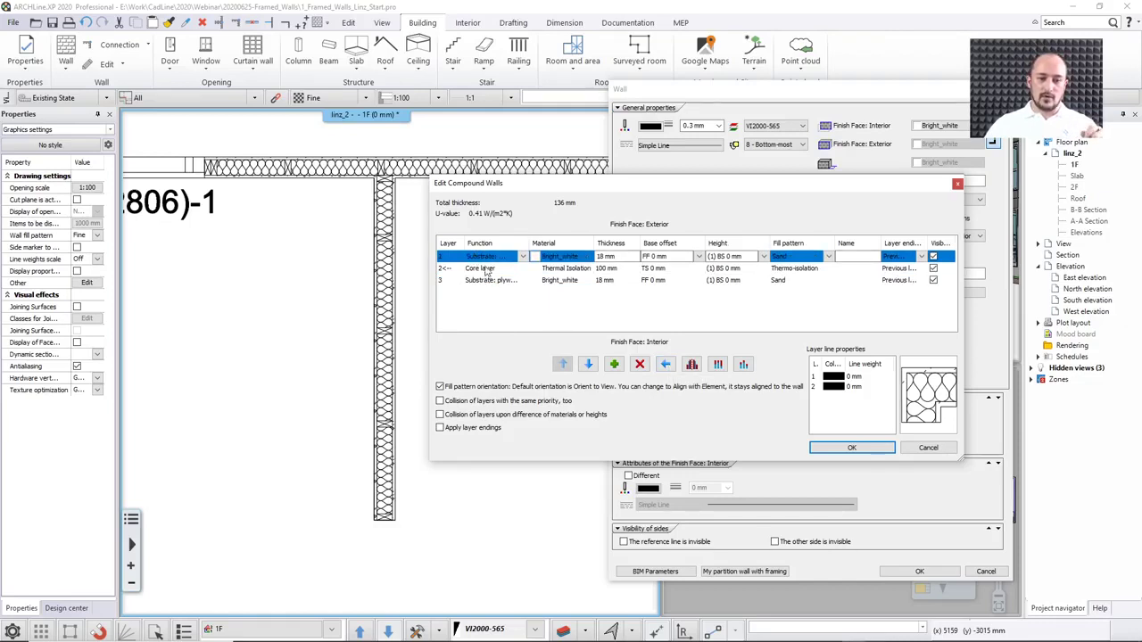
left_click(665, 366)
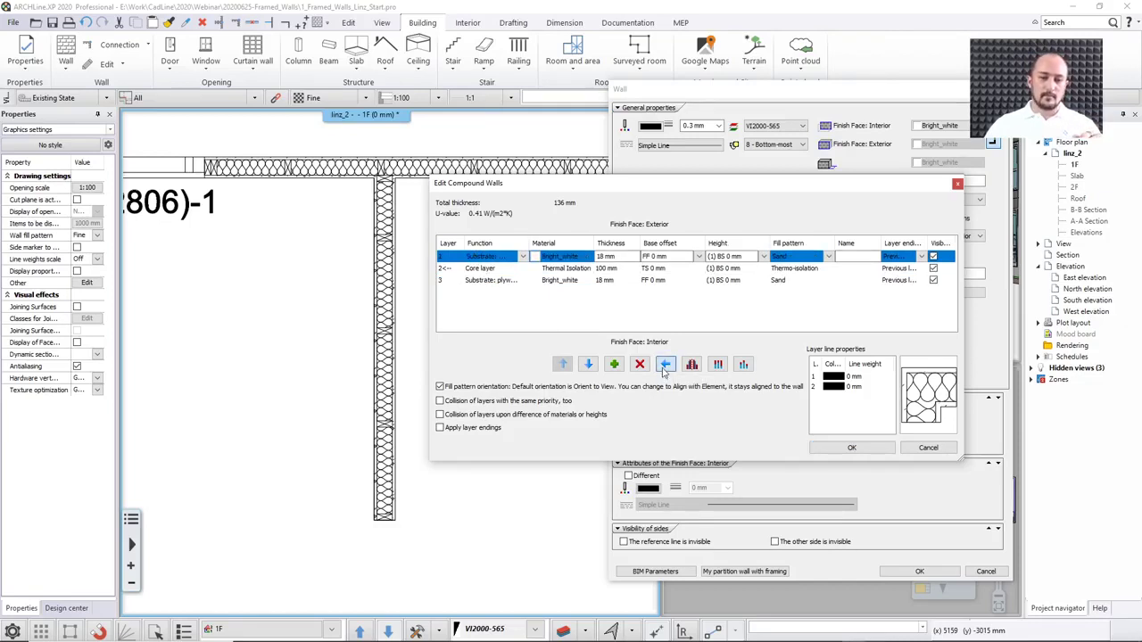
left_click(847, 447)
left_click(891, 574)
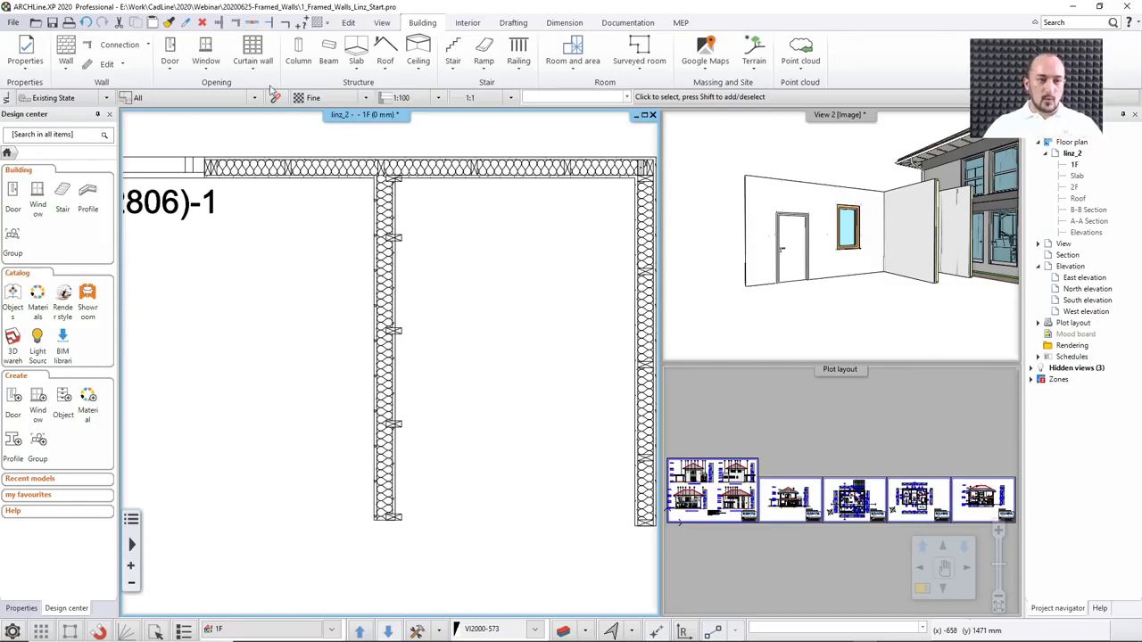
left_click(87, 22)
Add a second thermal isolation core layer to the inner vertical wall and set both core layers to 50 mm thickness
left_click(395, 238)
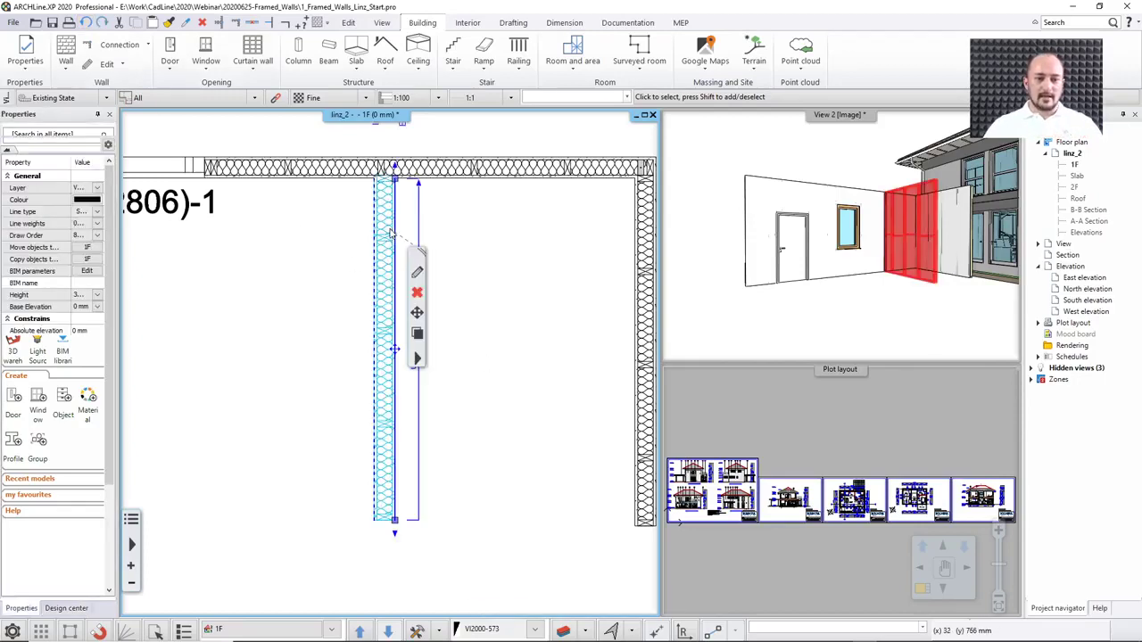
left_click(418, 273)
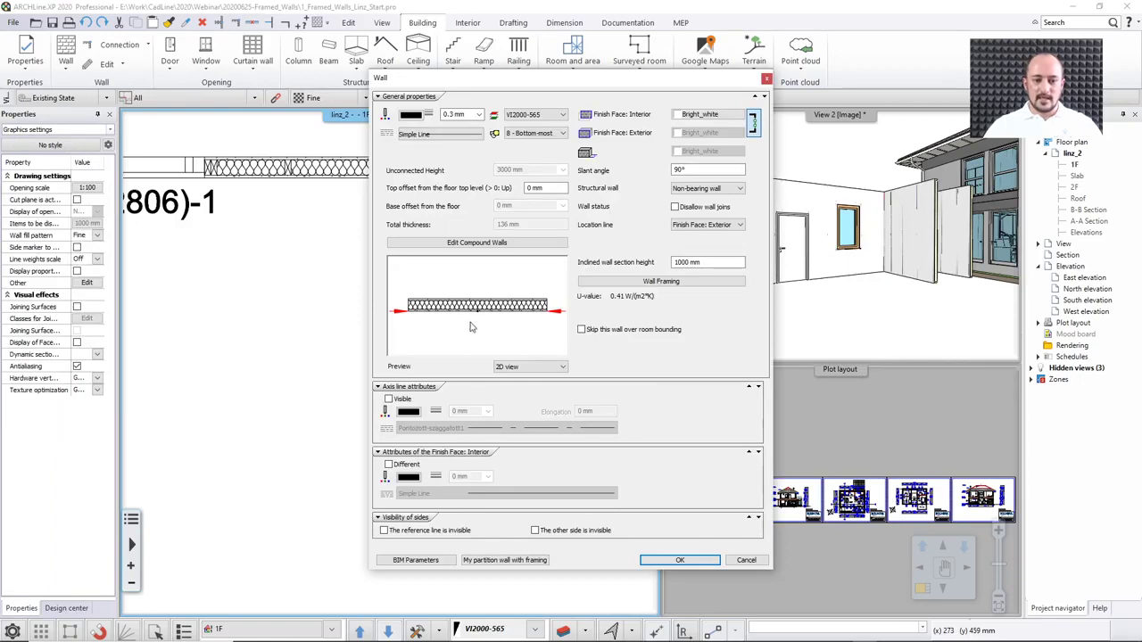
left_click(488, 249)
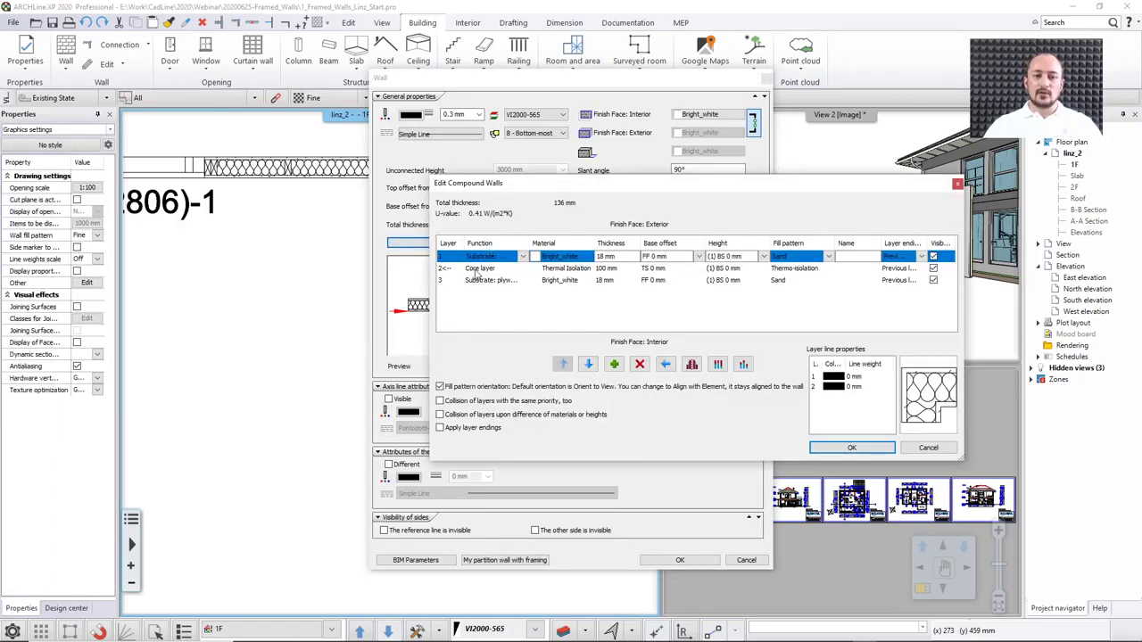
left_click(479, 269)
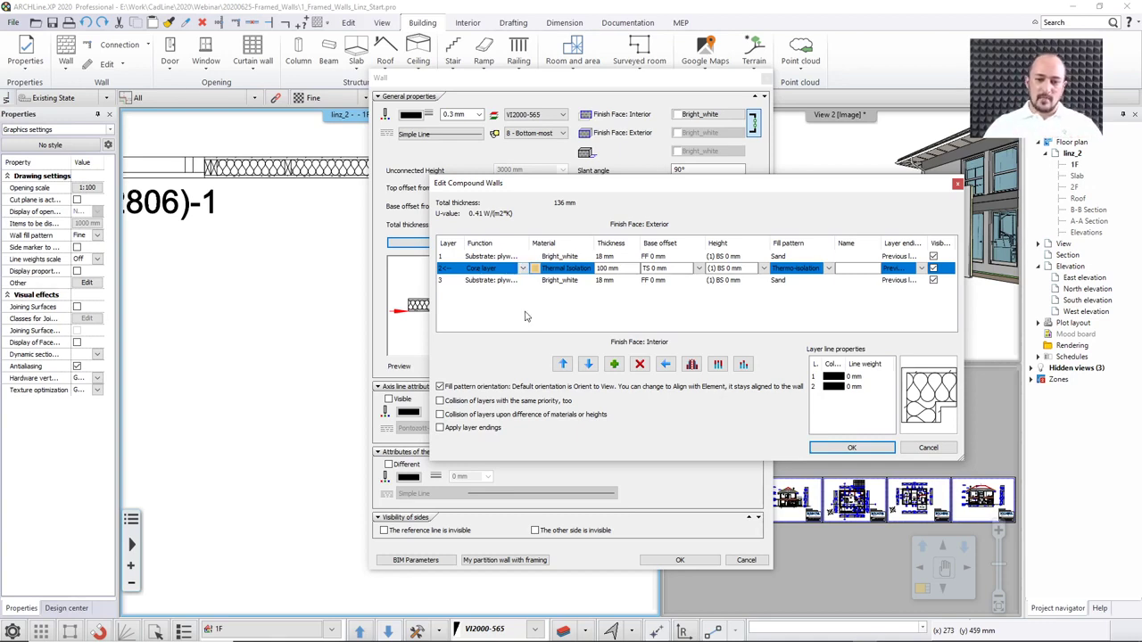
left_click(613, 363)
double_click(607, 280)
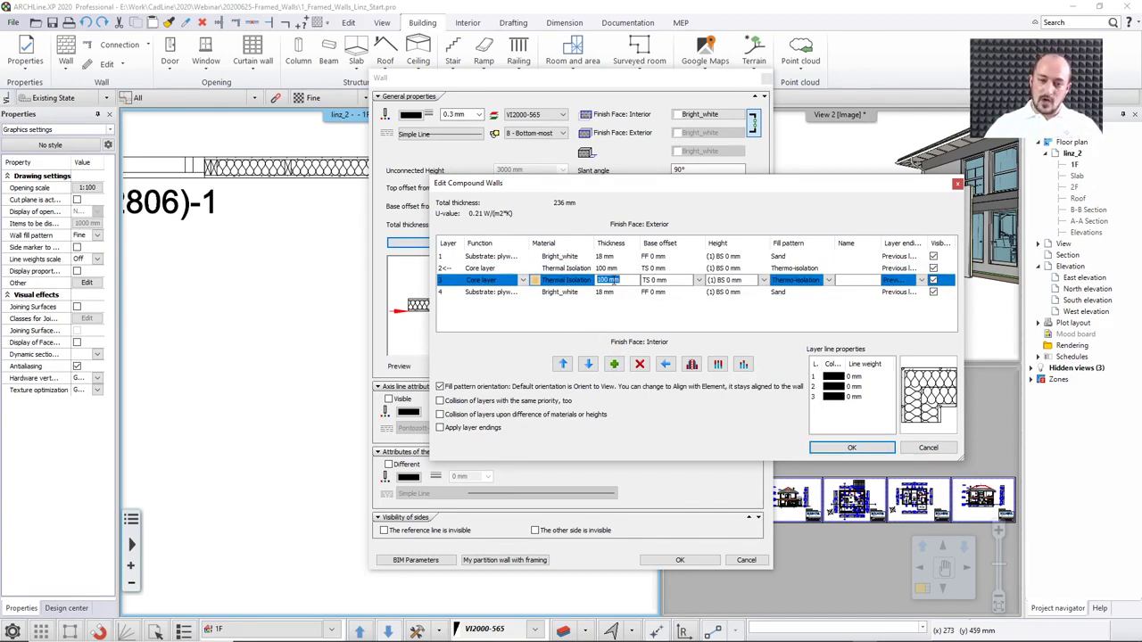
type("50")
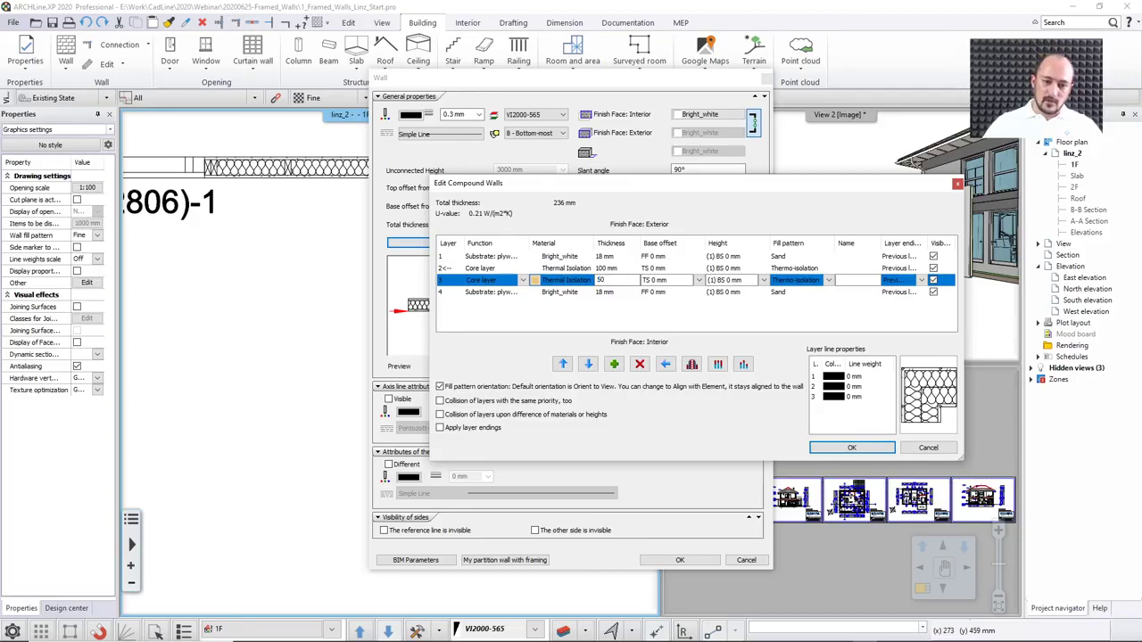
double_click(610, 269)
type("50")
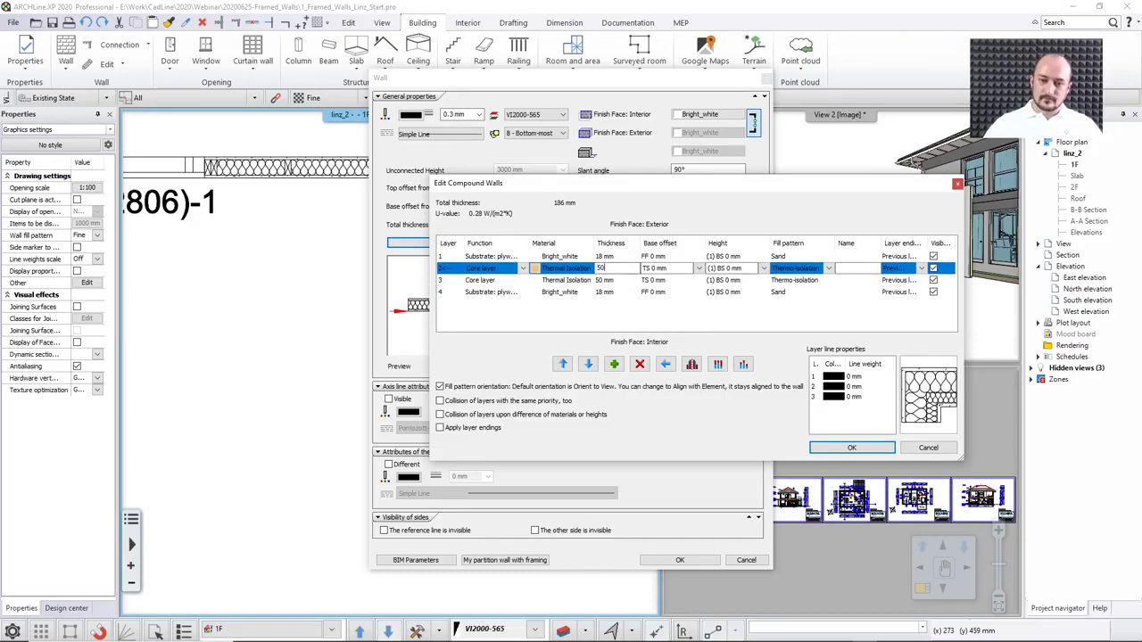
key("Return")
Find the Air material in the materials library and assign it to the added core layer, layer 3
left_click(606, 281)
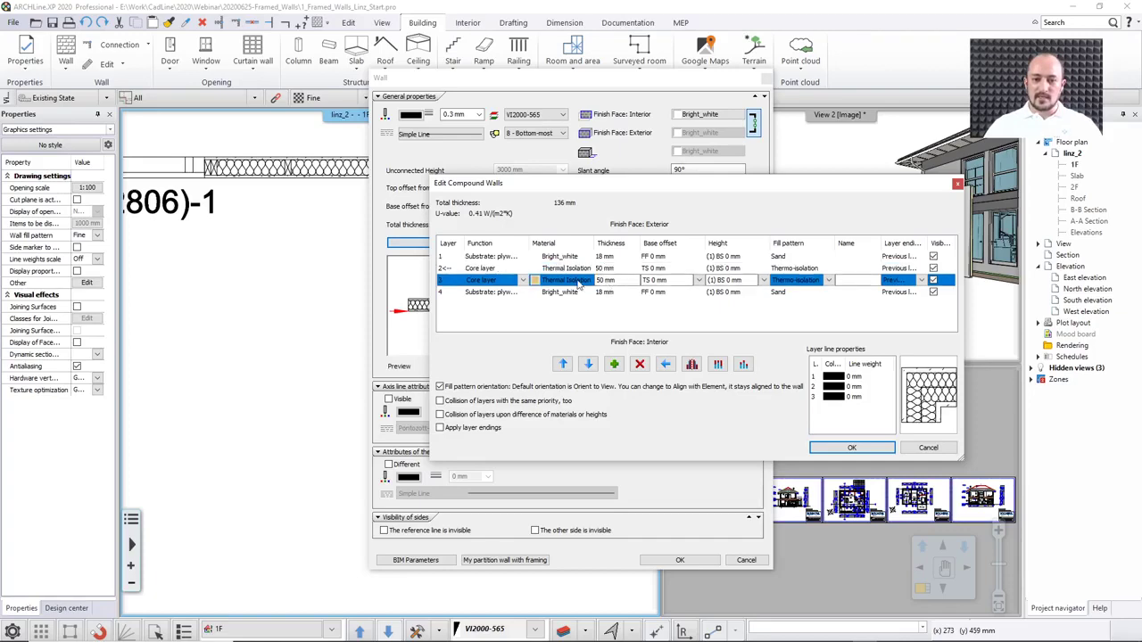
left_click(579, 280)
left_click(668, 185)
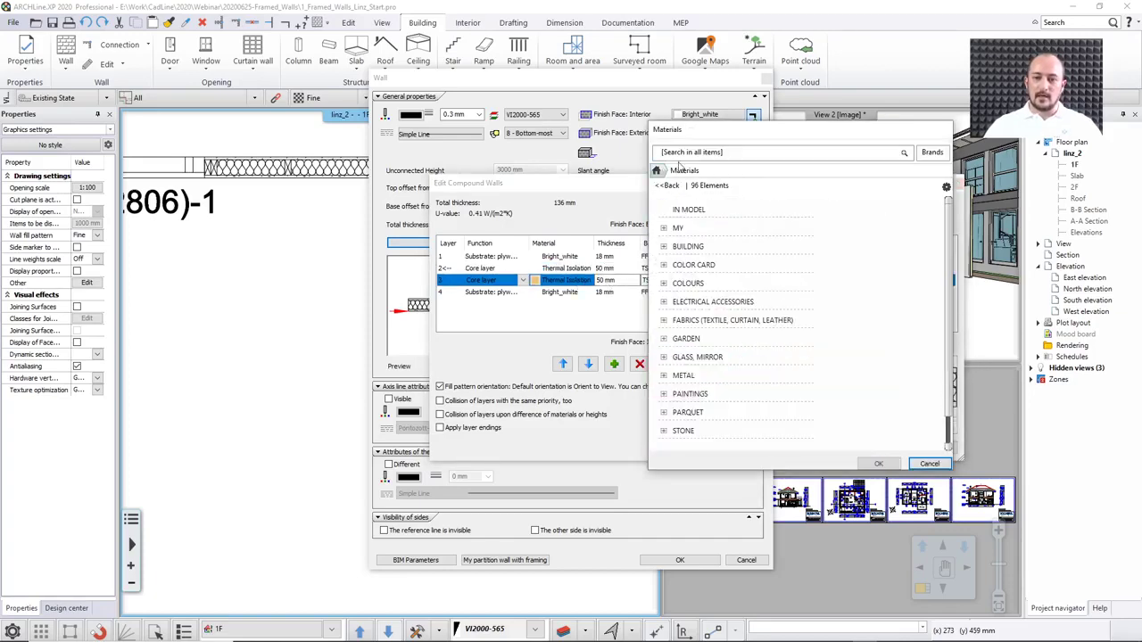
left_click(688, 155)
type("air")
key("Return")
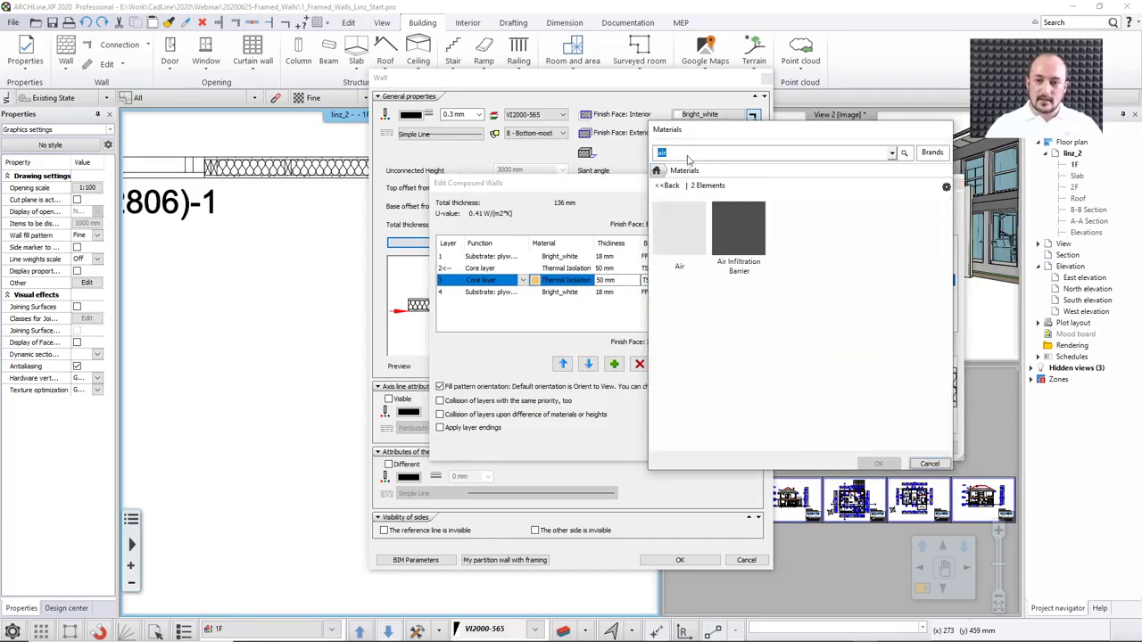
left_click(694, 238)
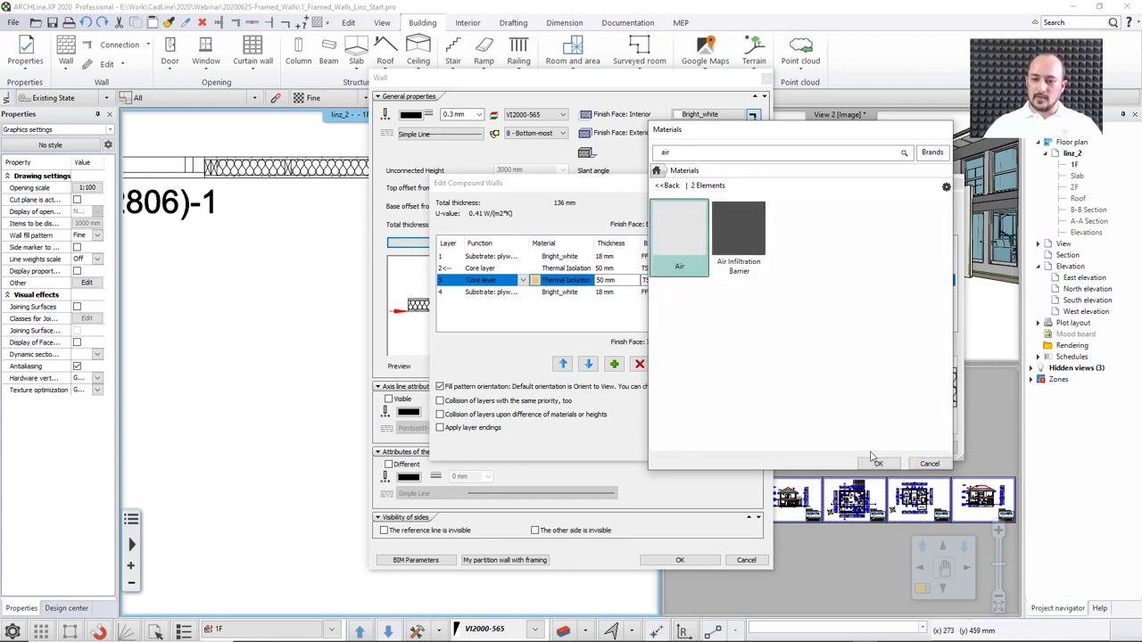
left_click(878, 463)
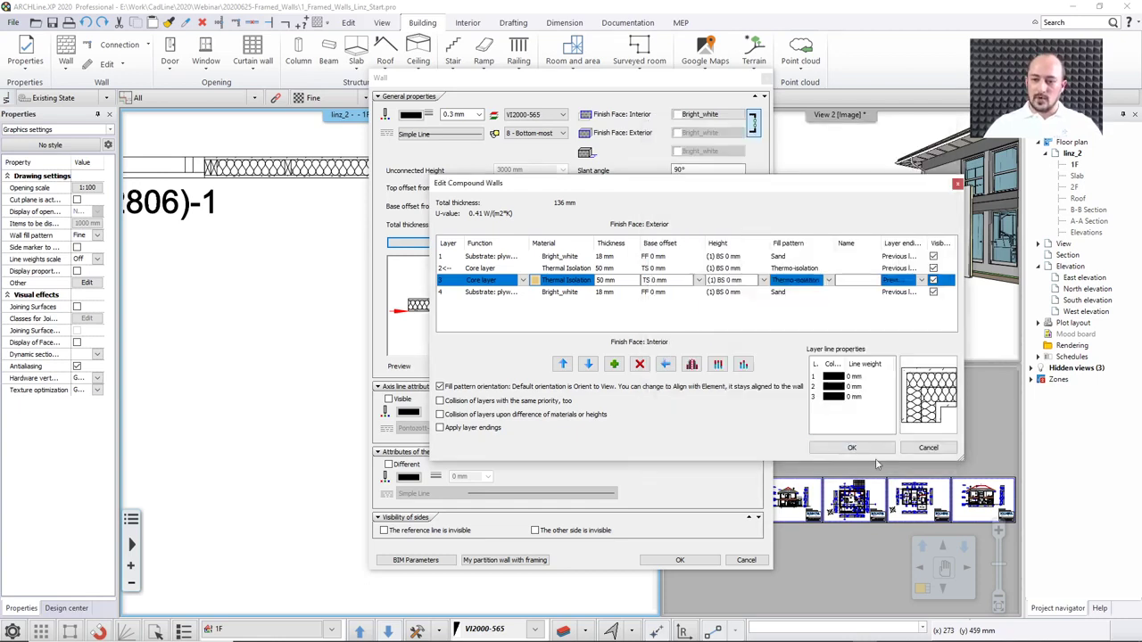
Set the air layer's fill pattern to No hatch and apply the new layer structure to the wall
left_click(829, 281)
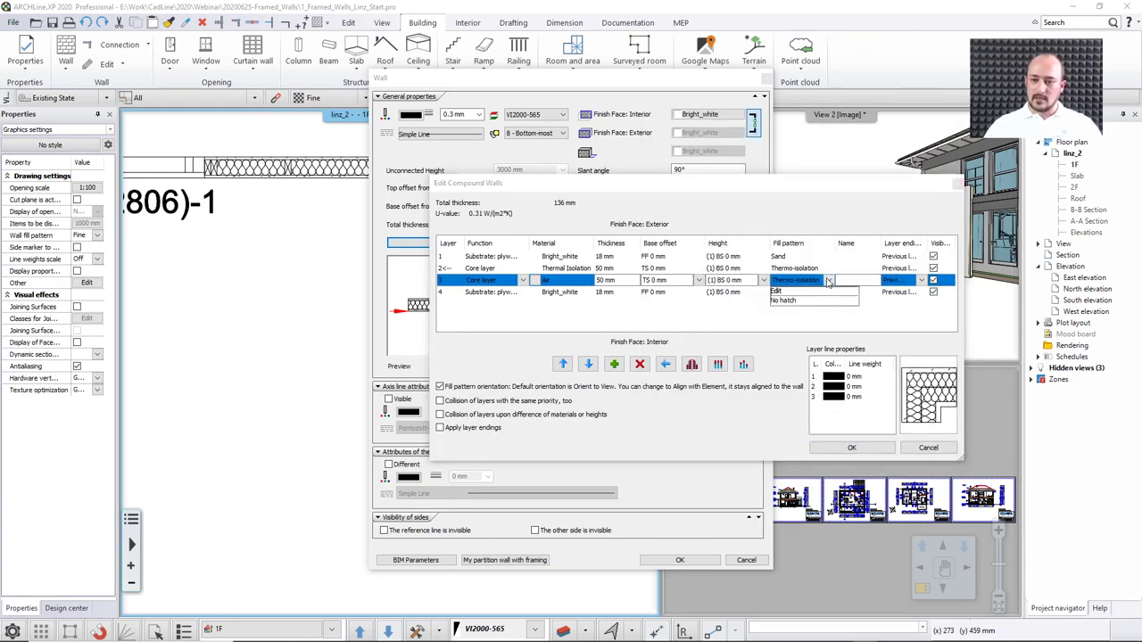
left_click(783, 300)
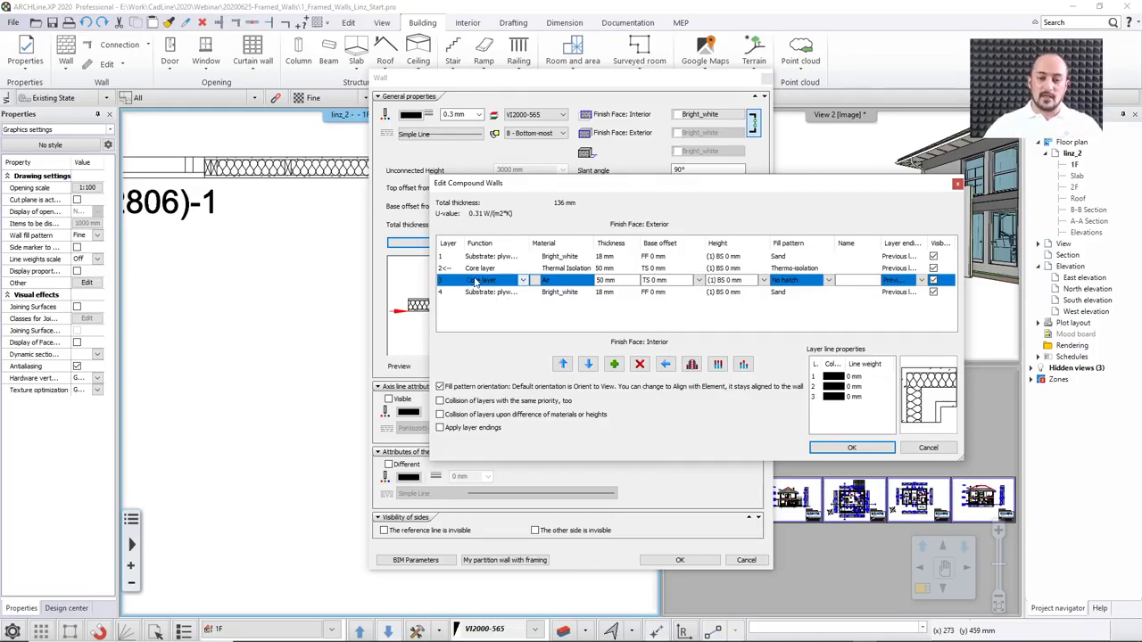
left_click(841, 449)
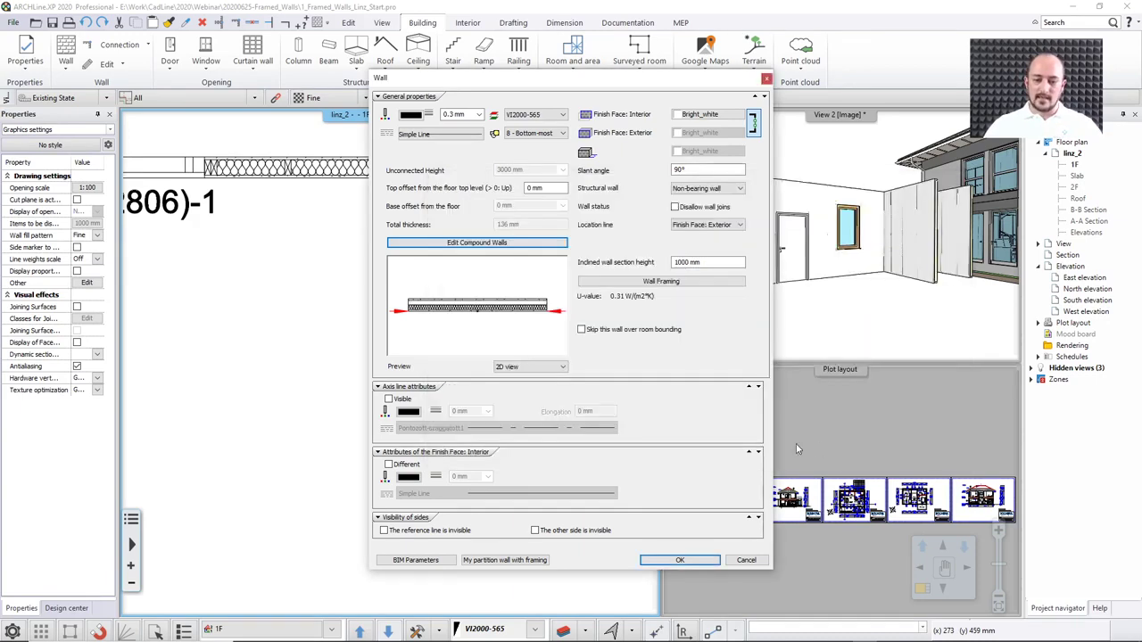
left_click(679, 560)
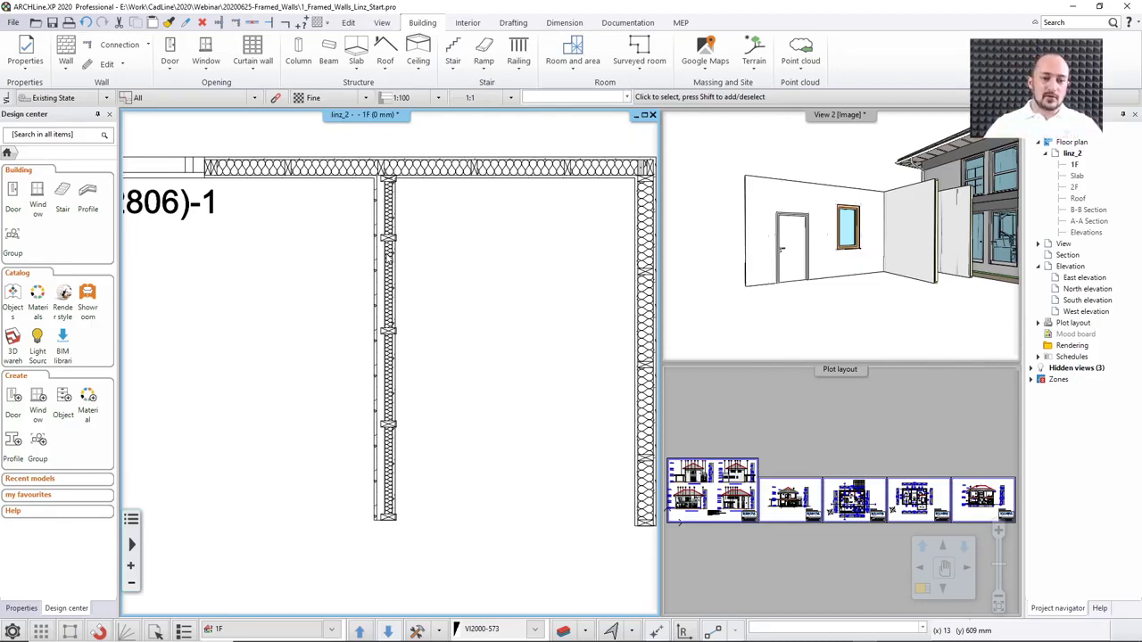
Examine the inner vertical wall's layer order and its general framing settings down to the offset from the reference line, without changing them
left_click(389, 259)
left_click(413, 300)
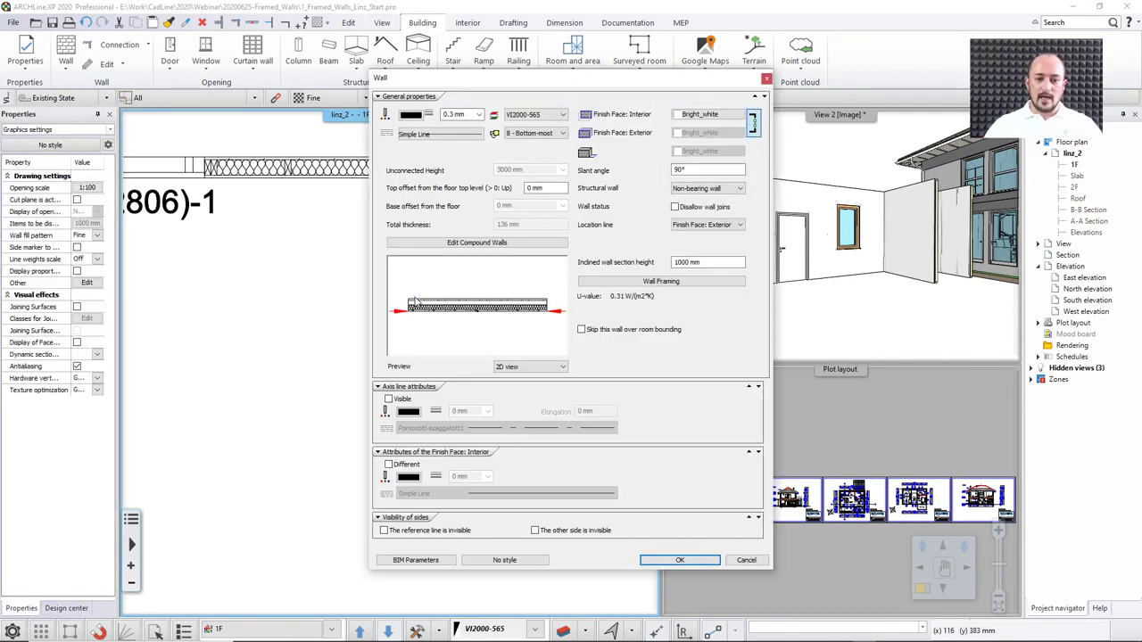
left_click(448, 244)
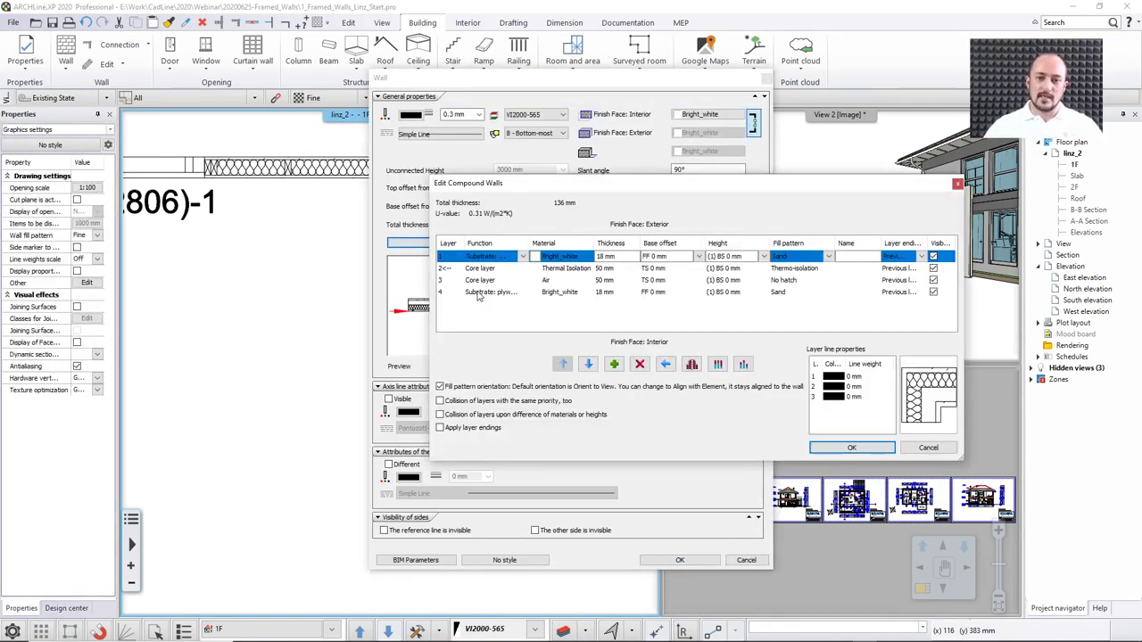
left_click(849, 447)
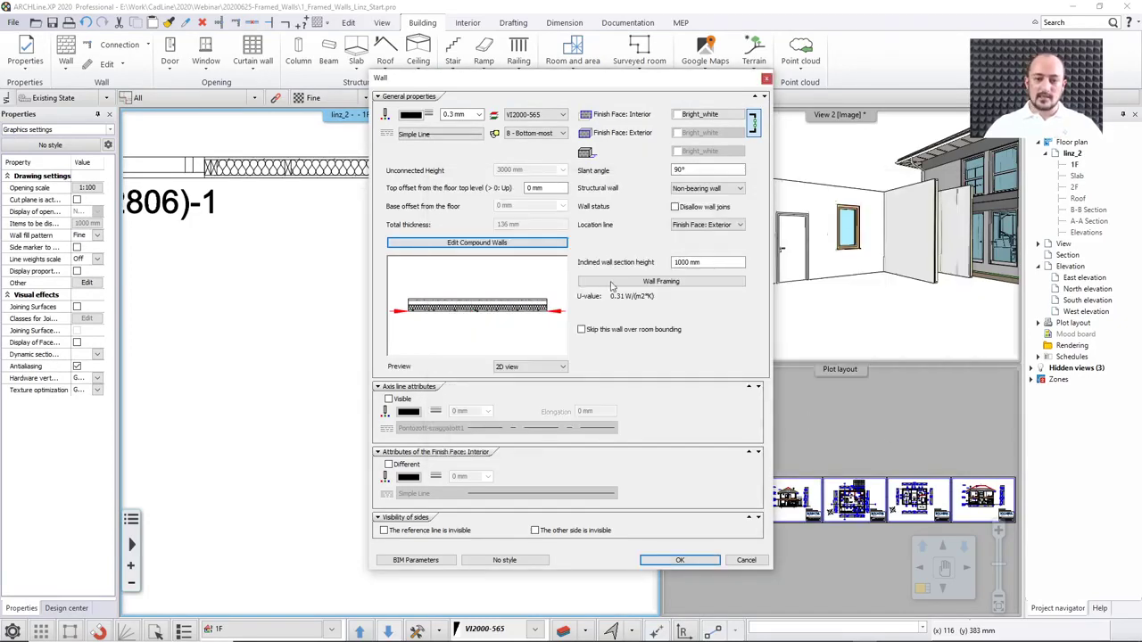
left_click(616, 284)
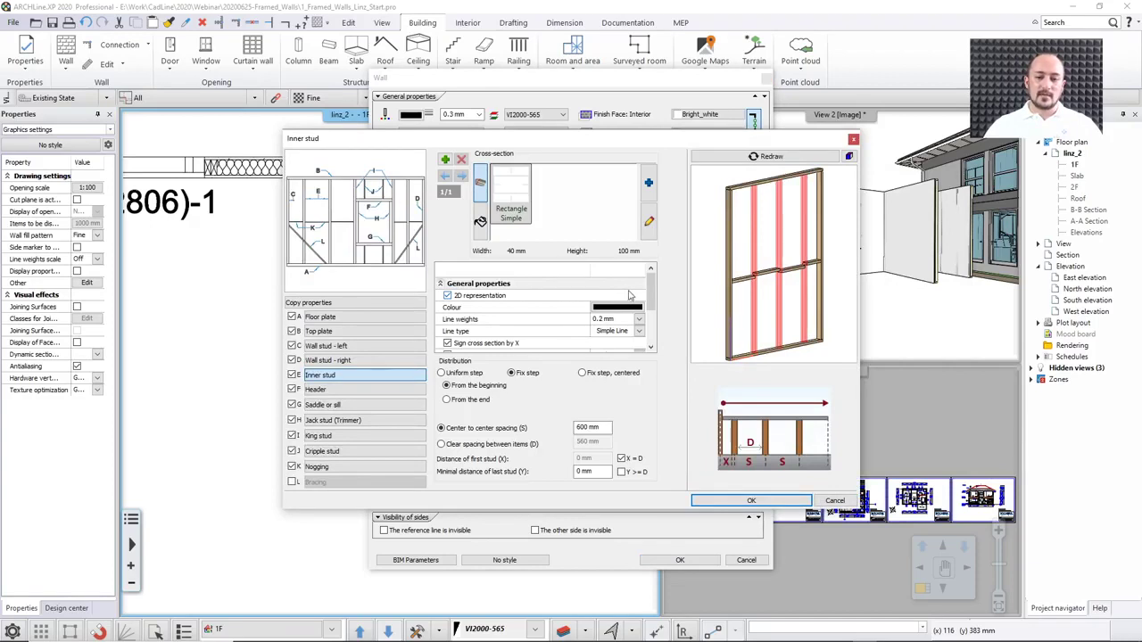
left_click(372, 305)
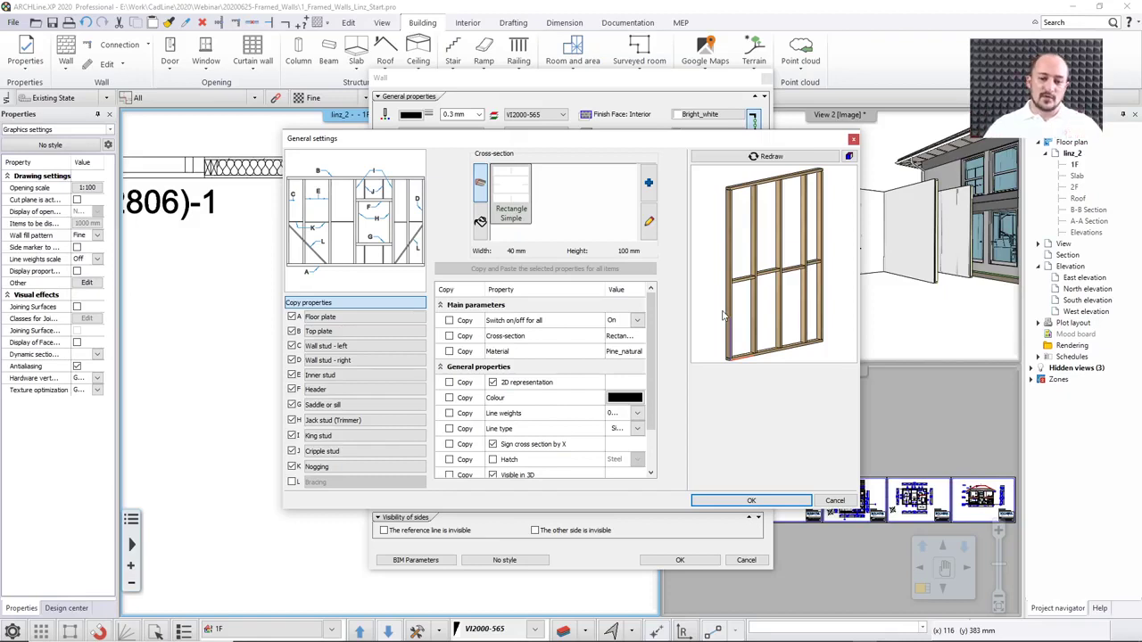
scroll(652, 374, "down", 1)
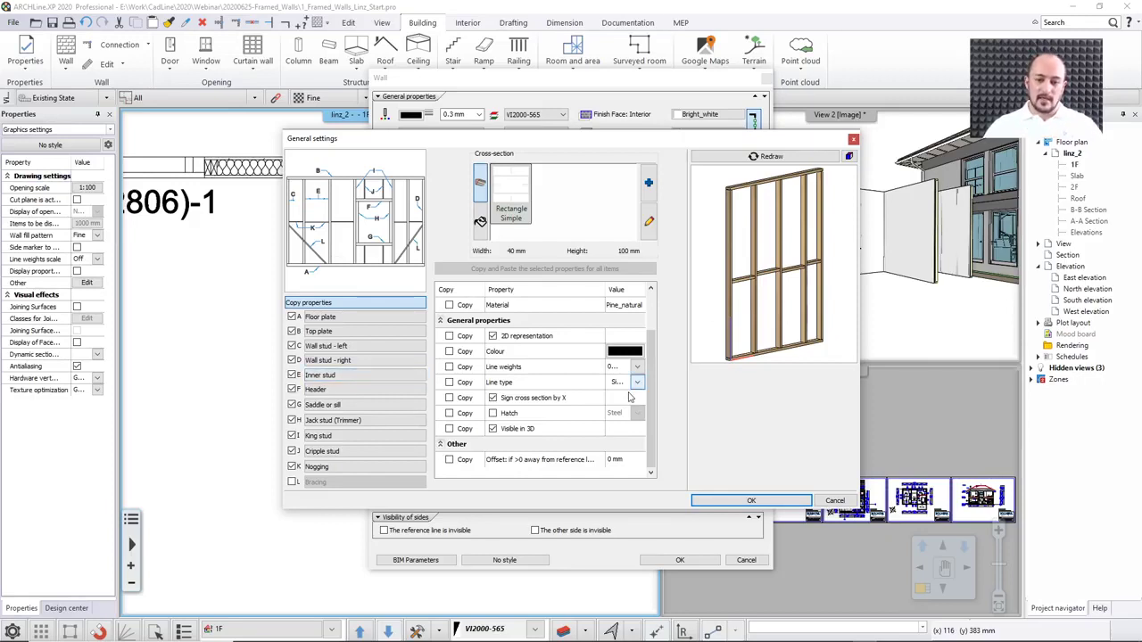
left_click(824, 501)
left_click(750, 560)
Measure the distance between the inner vertical wall's stud edge and the inner face of its opposite board layer
scroll(365, 169, "up", 5)
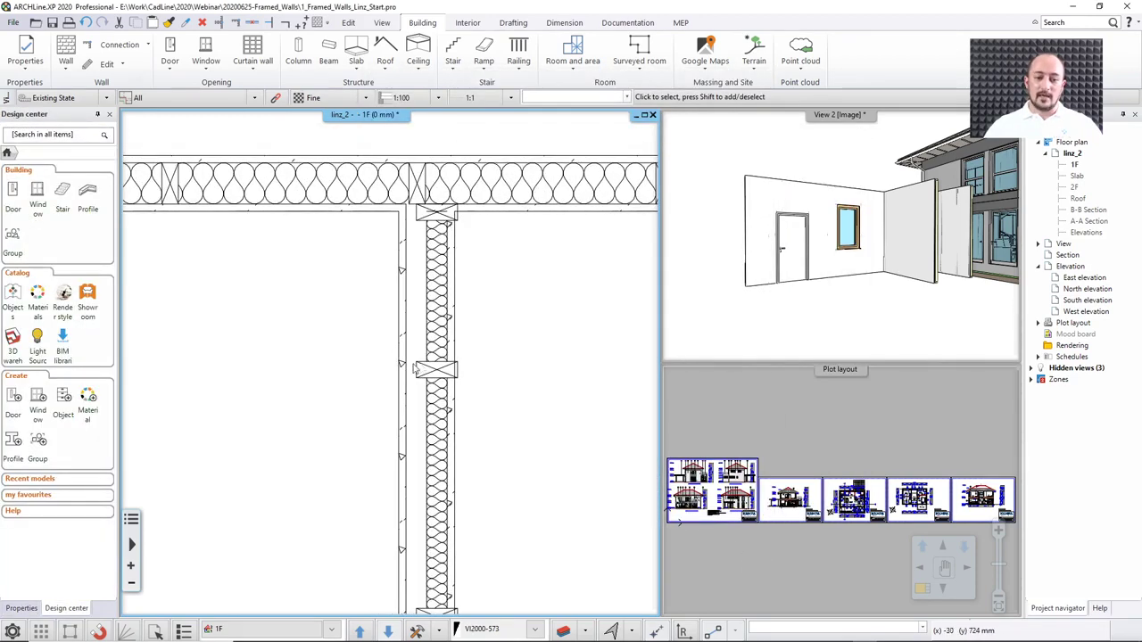
left_click(627, 23)
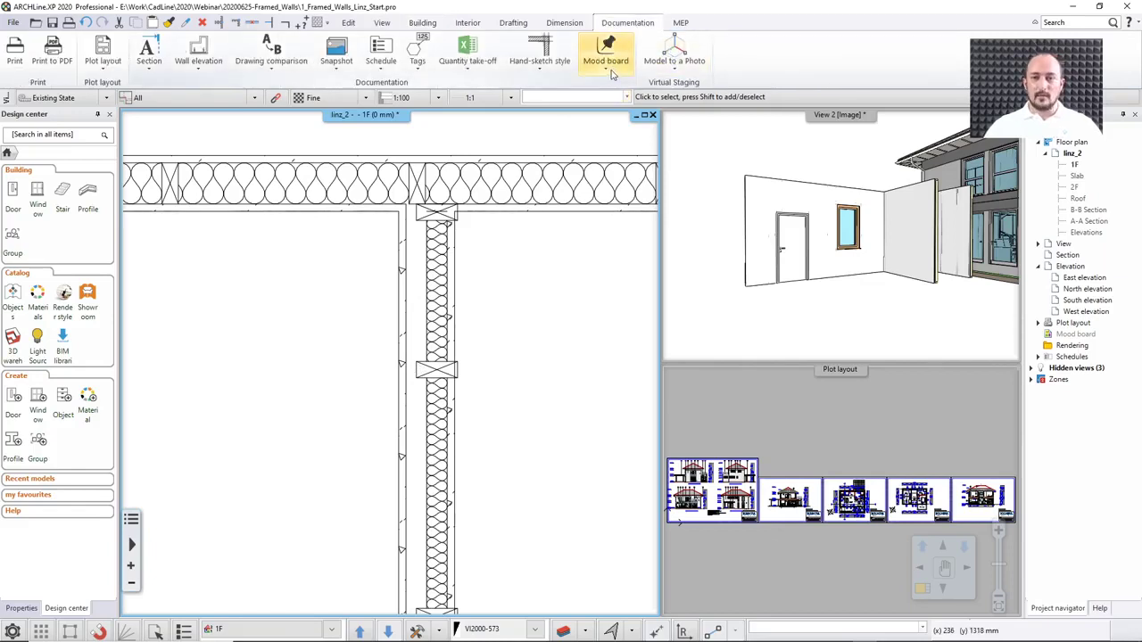
left_click(565, 22)
left_click(662, 54)
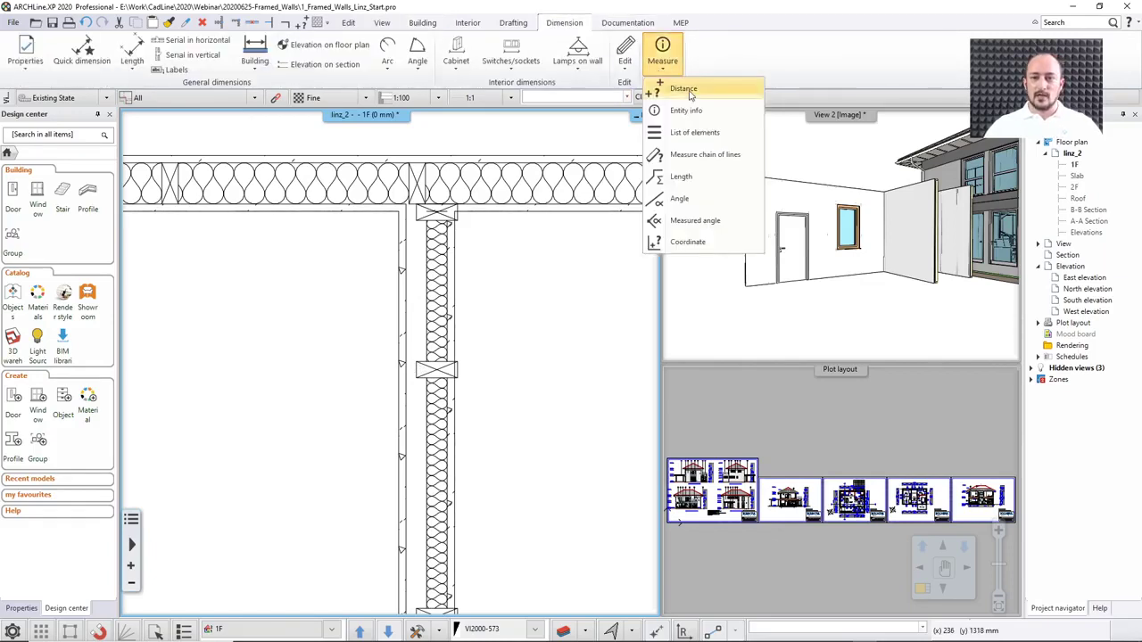
left_click(691, 84)
scroll(403, 371, "up", 2)
left_click(403, 371)
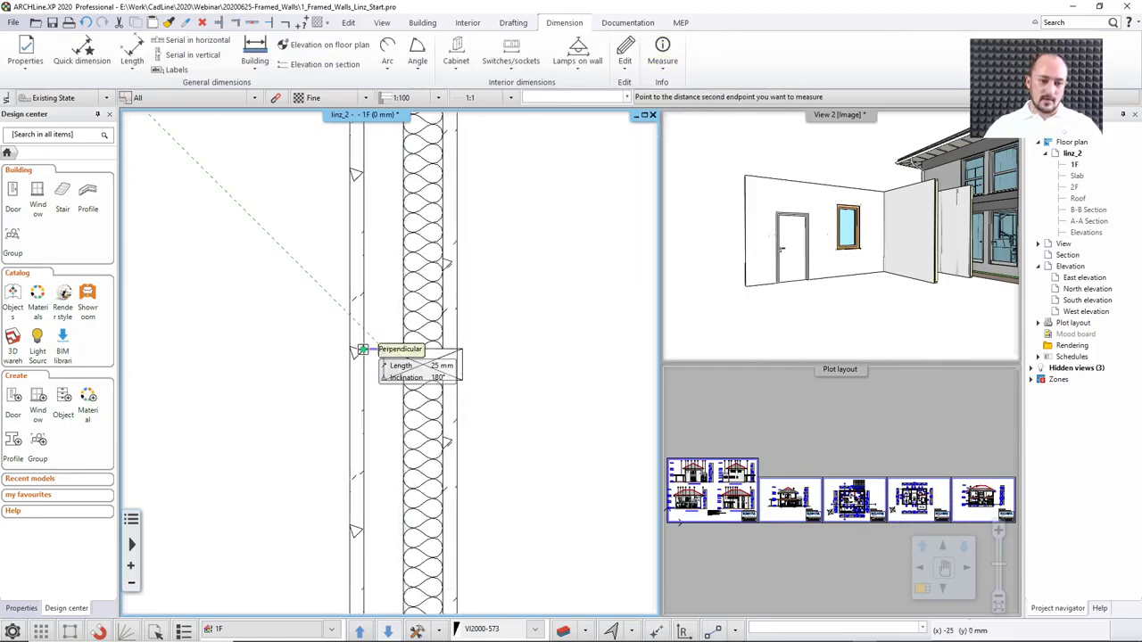
left_click(362, 350)
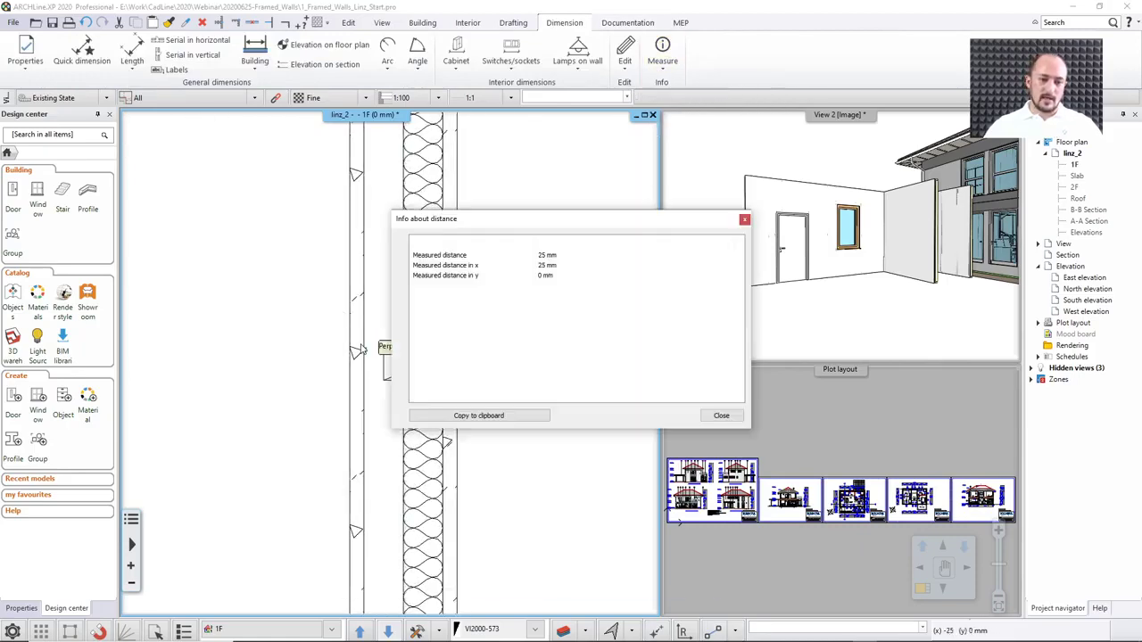
left_click(727, 416)
key("Escape")
In the inner vertical wall's general framing settings, set the offset away from the reference line to 25 mm
left_click(465, 354)
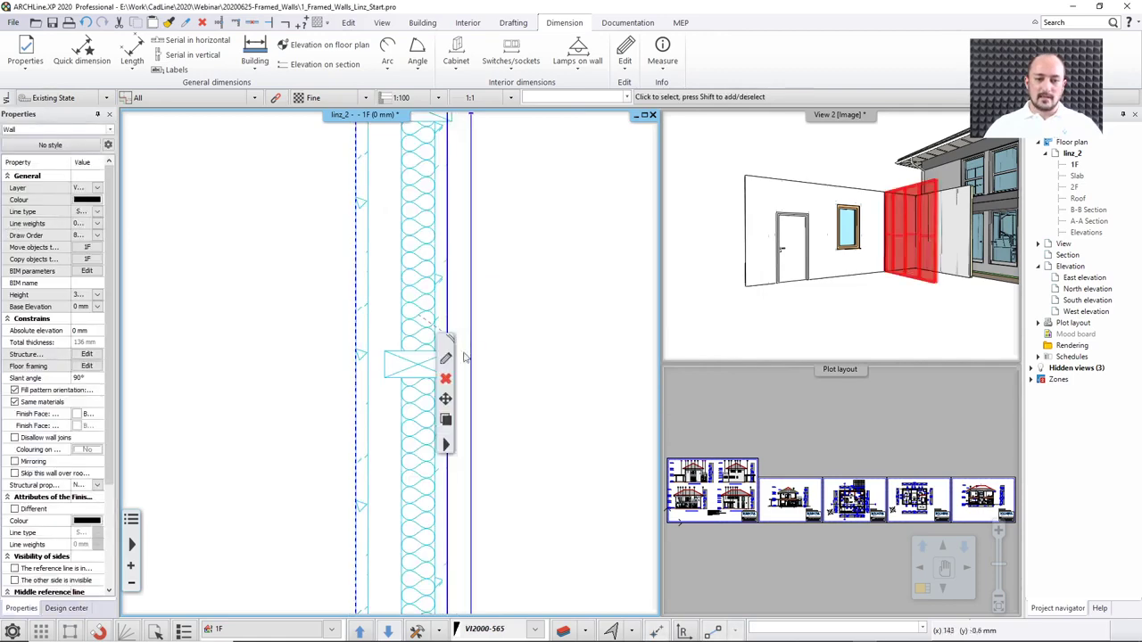
left_click(446, 360)
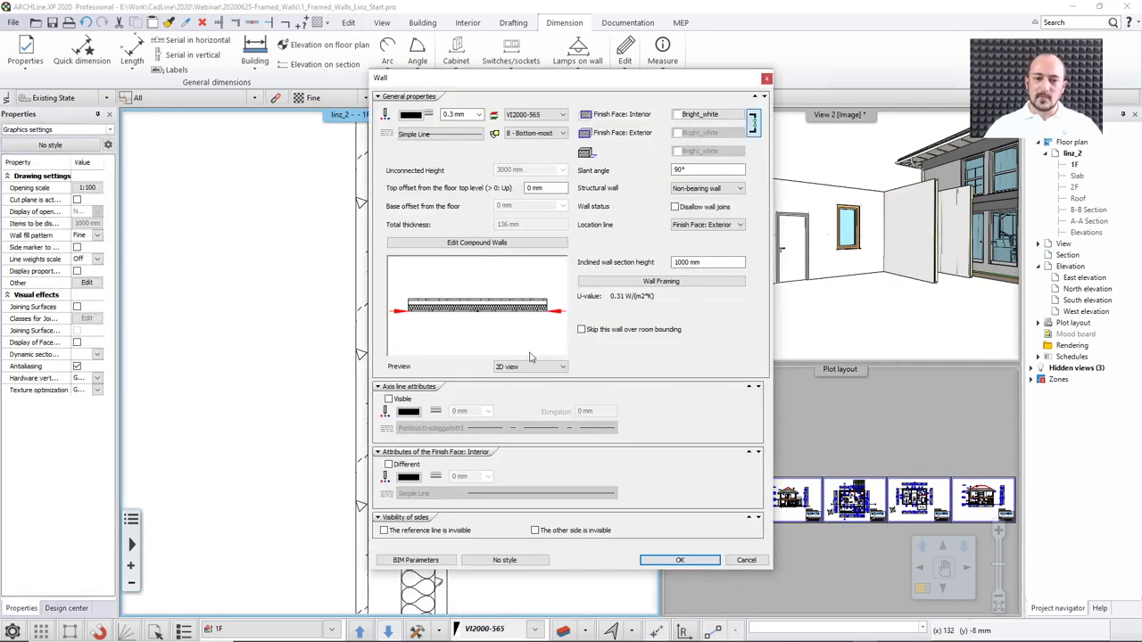
left_click(614, 284)
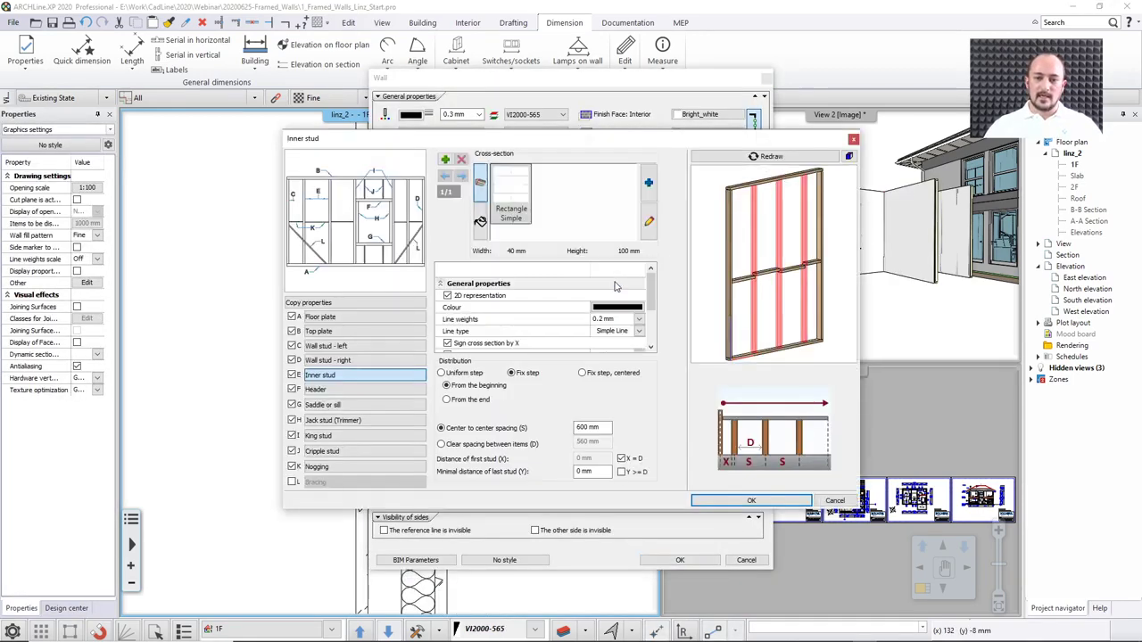
left_click(309, 305)
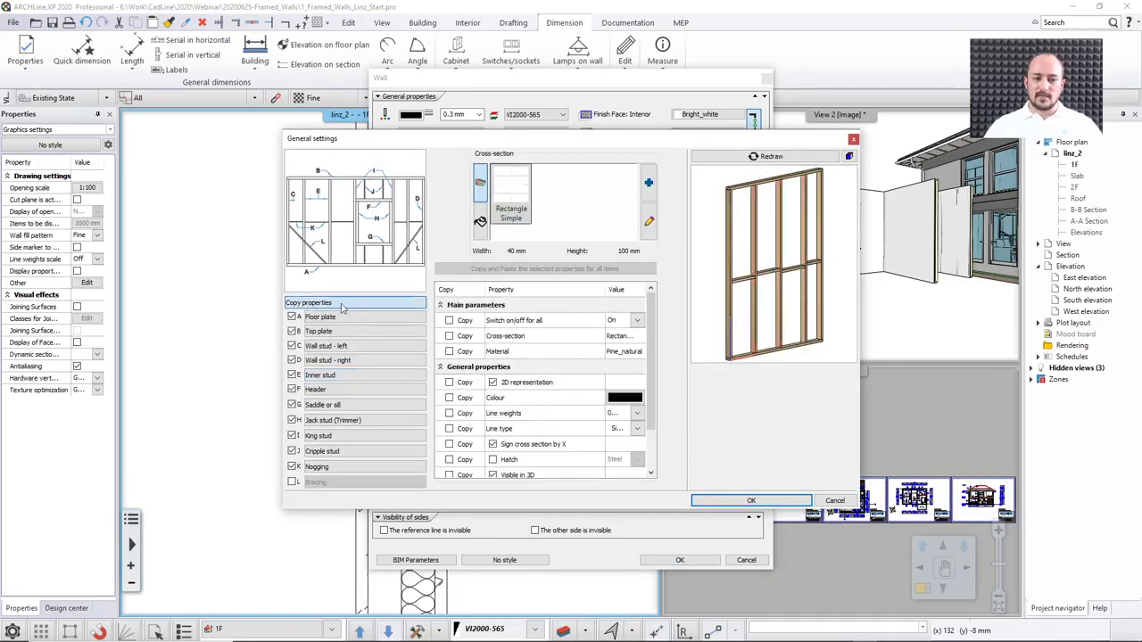
scroll(644, 428, "down", 2)
left_click(624, 460)
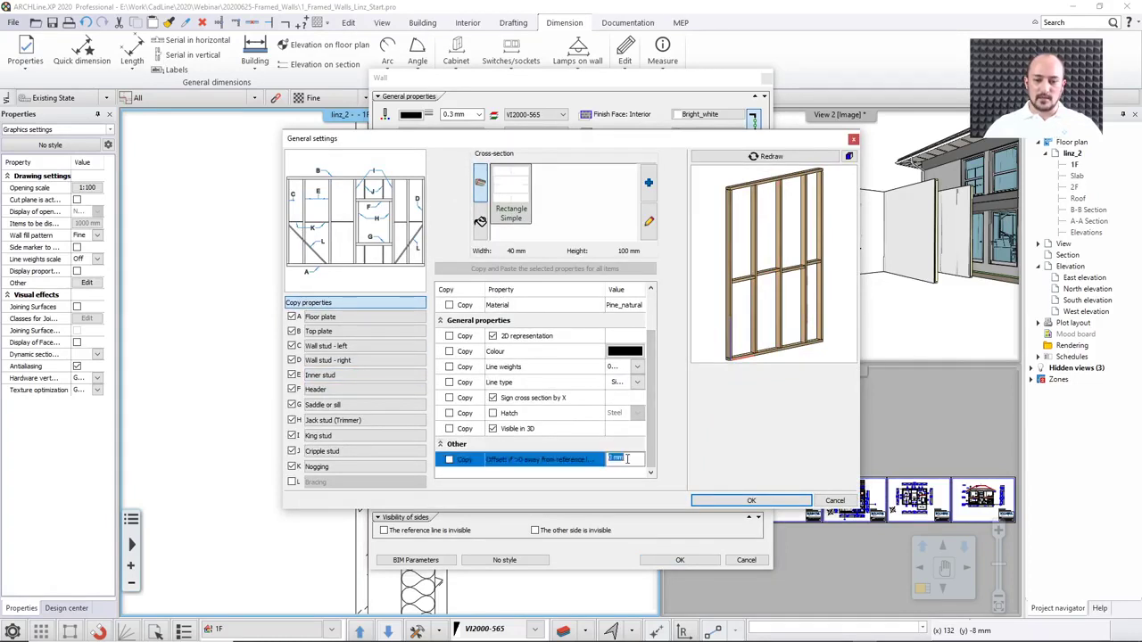
type("25")
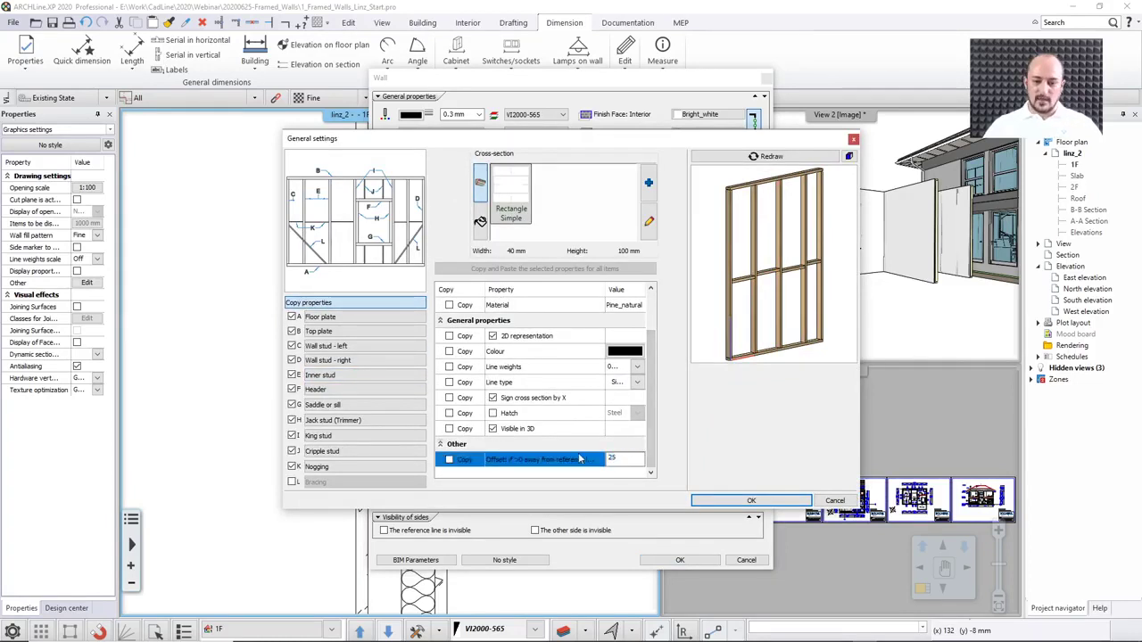
Copy the offset value to all framing items and apply the framing changes to the wall
left_click(449, 460)
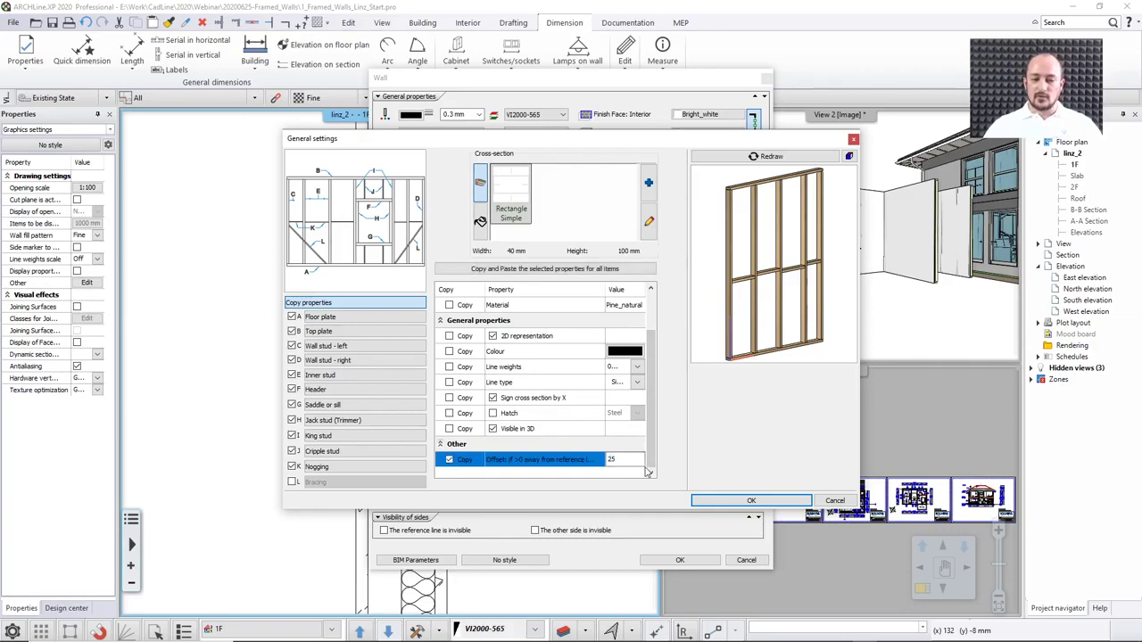
left_click(793, 161)
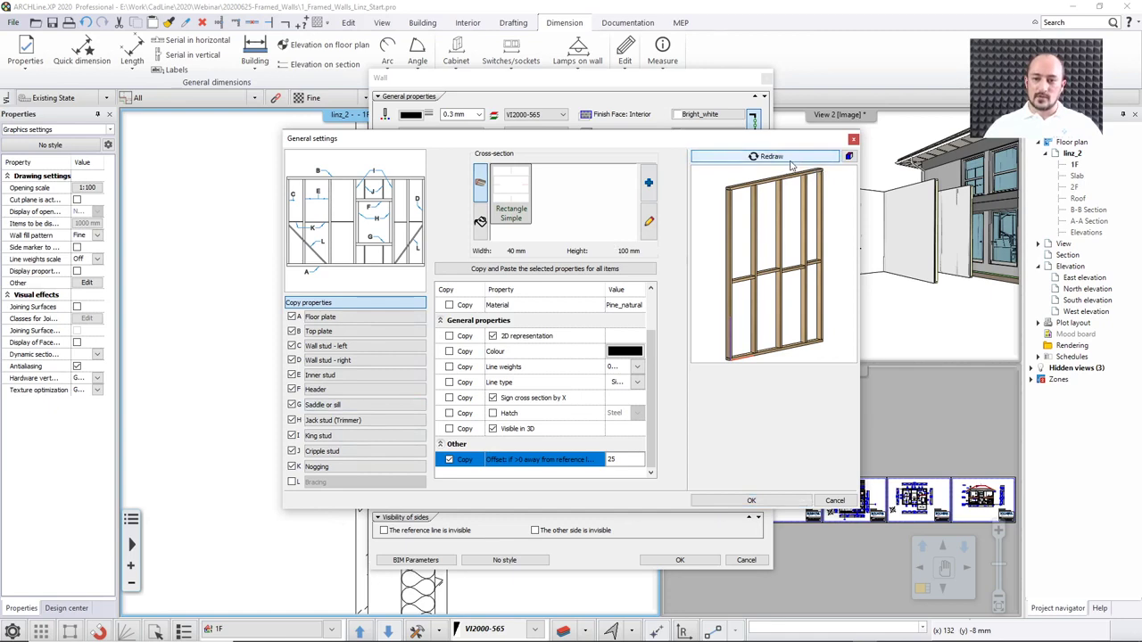
left_click(476, 269)
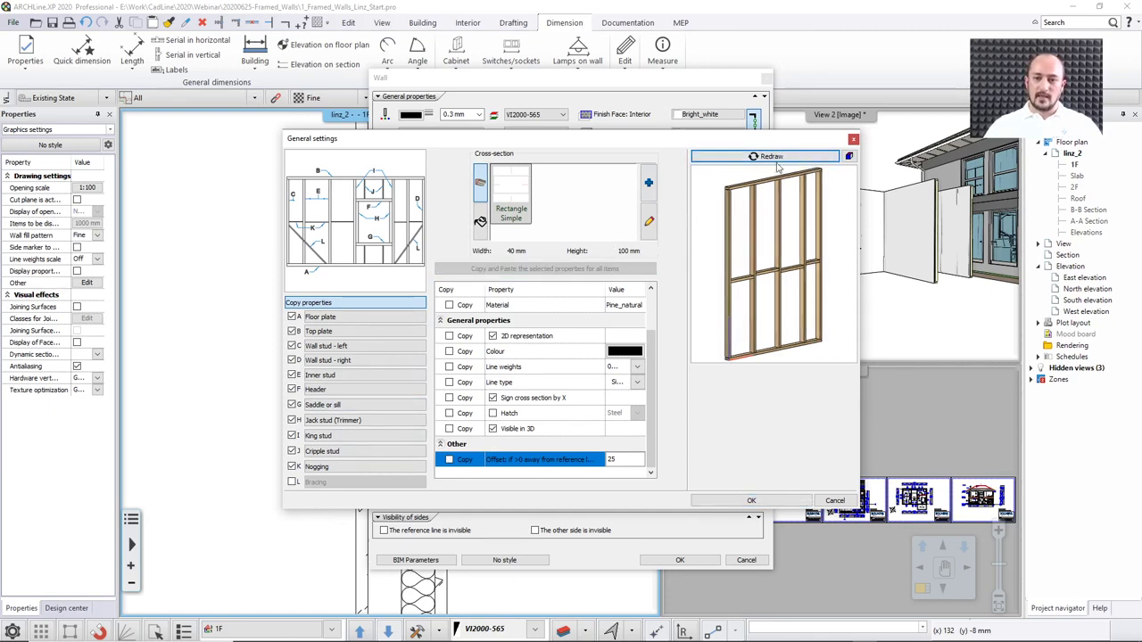
left_click(739, 502)
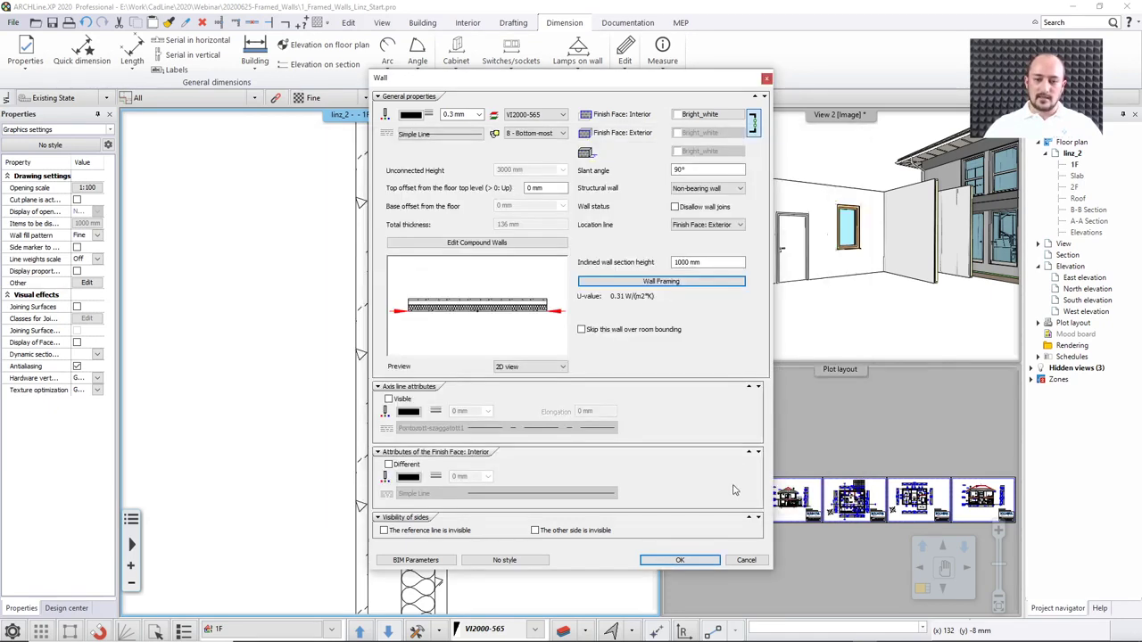
left_click(682, 560)
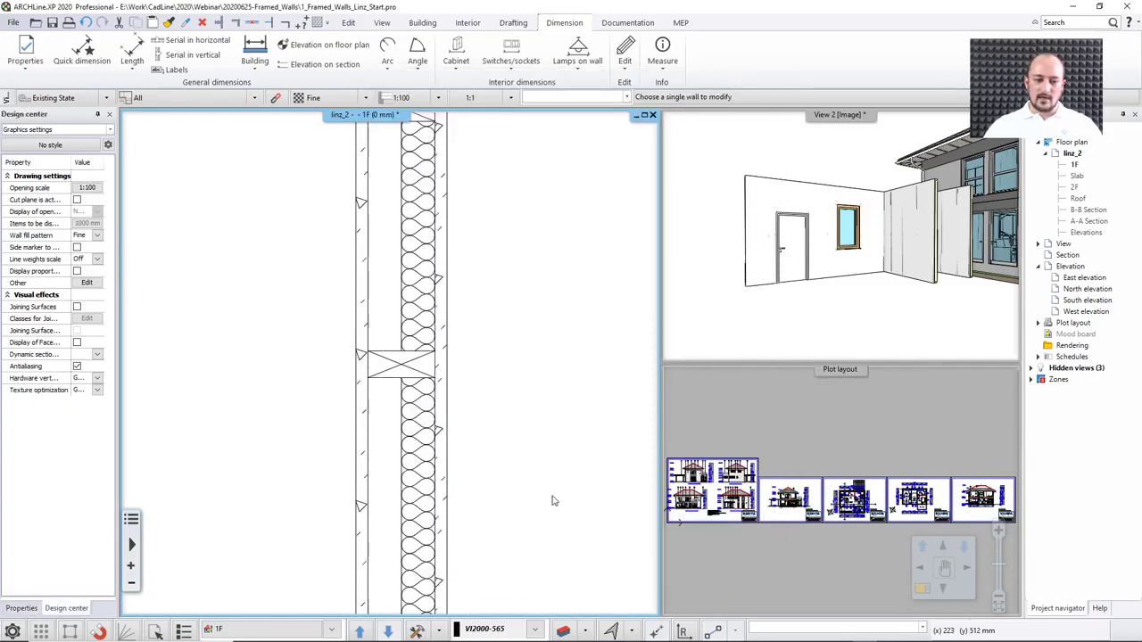
scroll(434, 329, "down", 3)
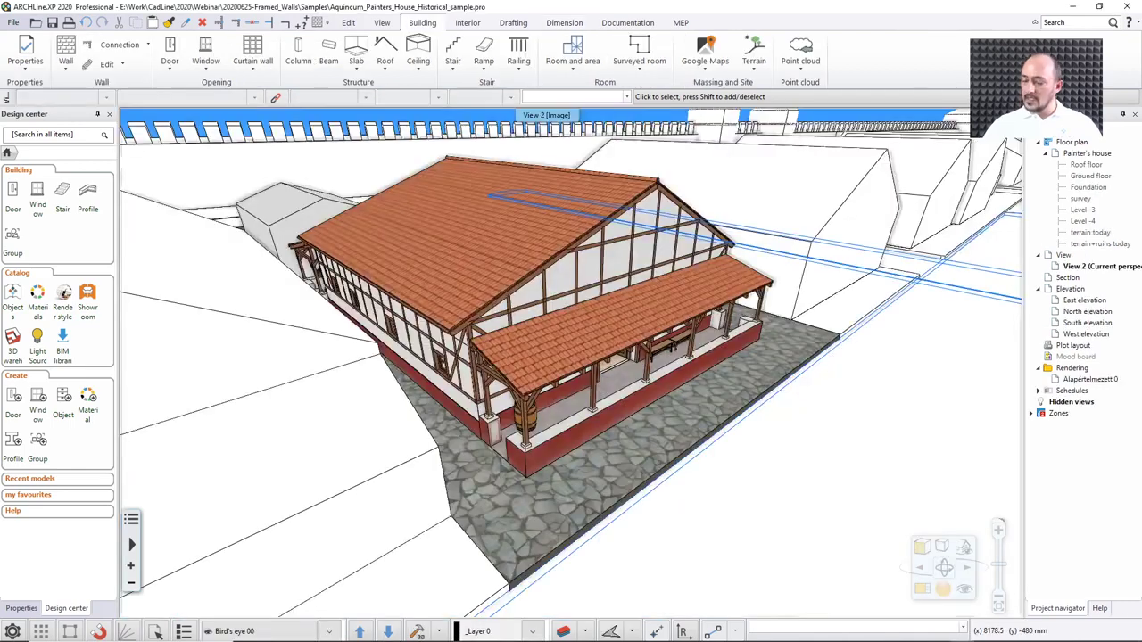
Examine the timber framing on the gable wall of the Painter's house sample from different angles
left_click(605, 264)
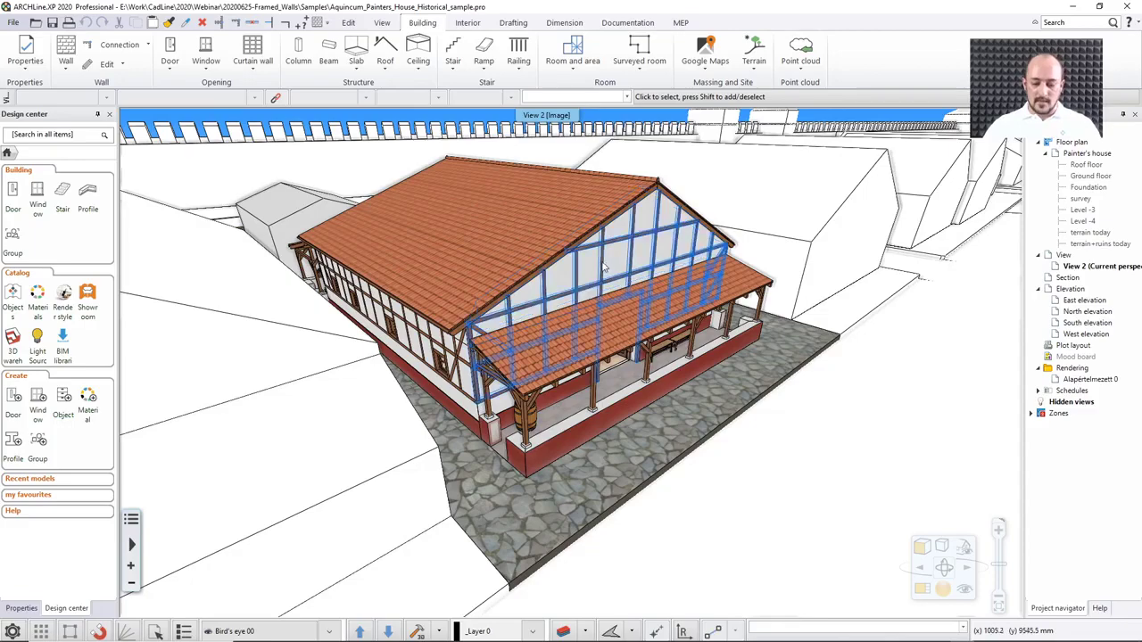
key("Escape")
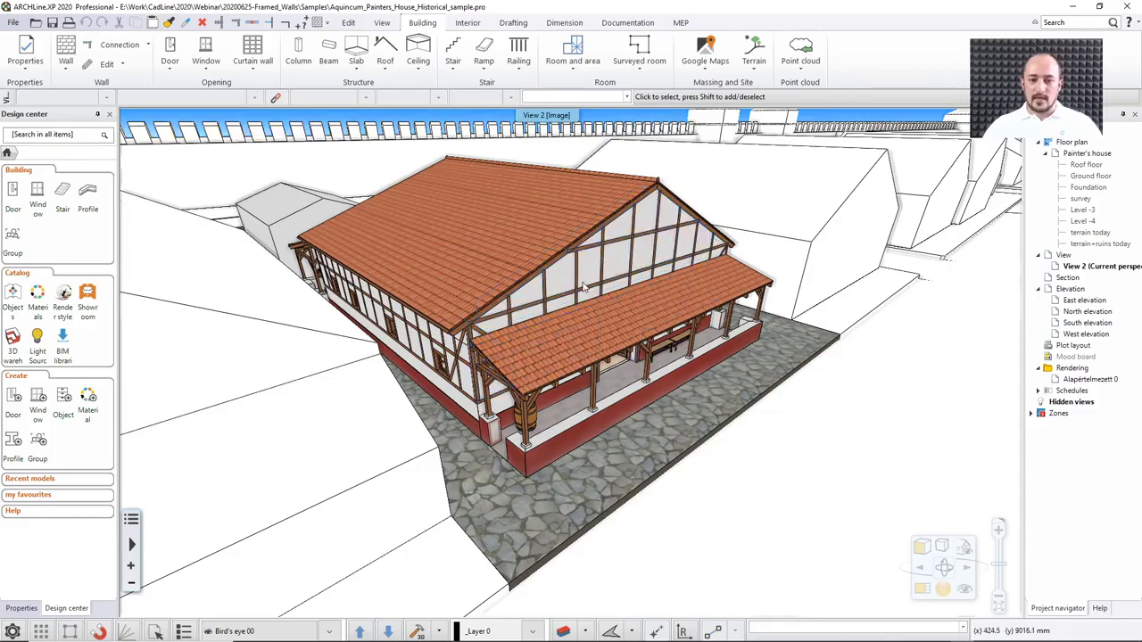
middle_click_drag(605, 264, 600, 310)
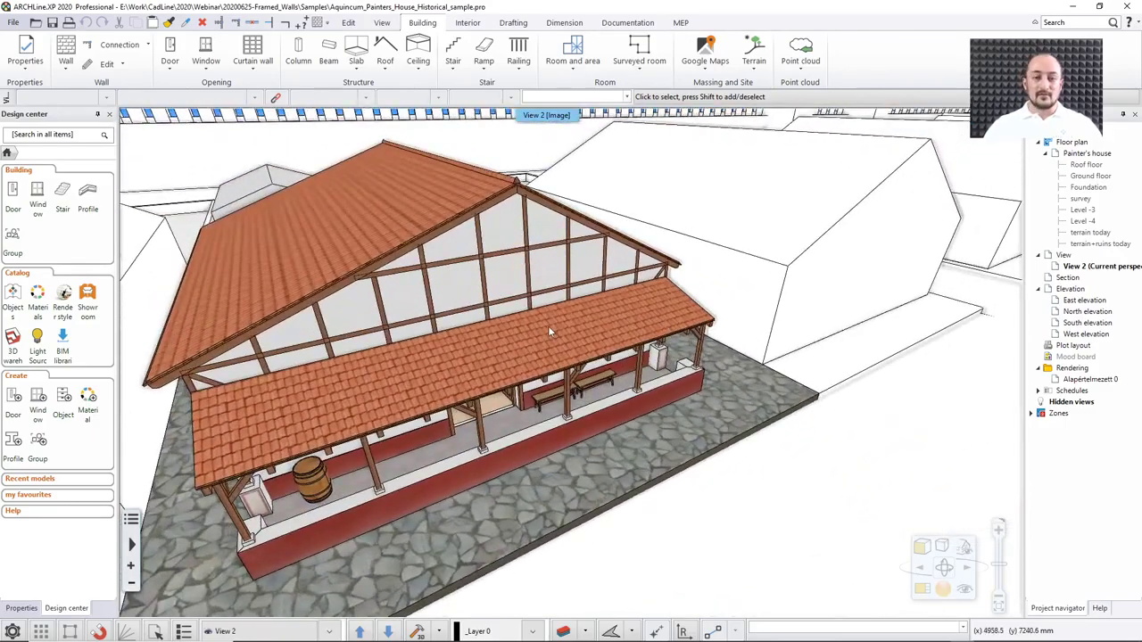
left_click(482, 252)
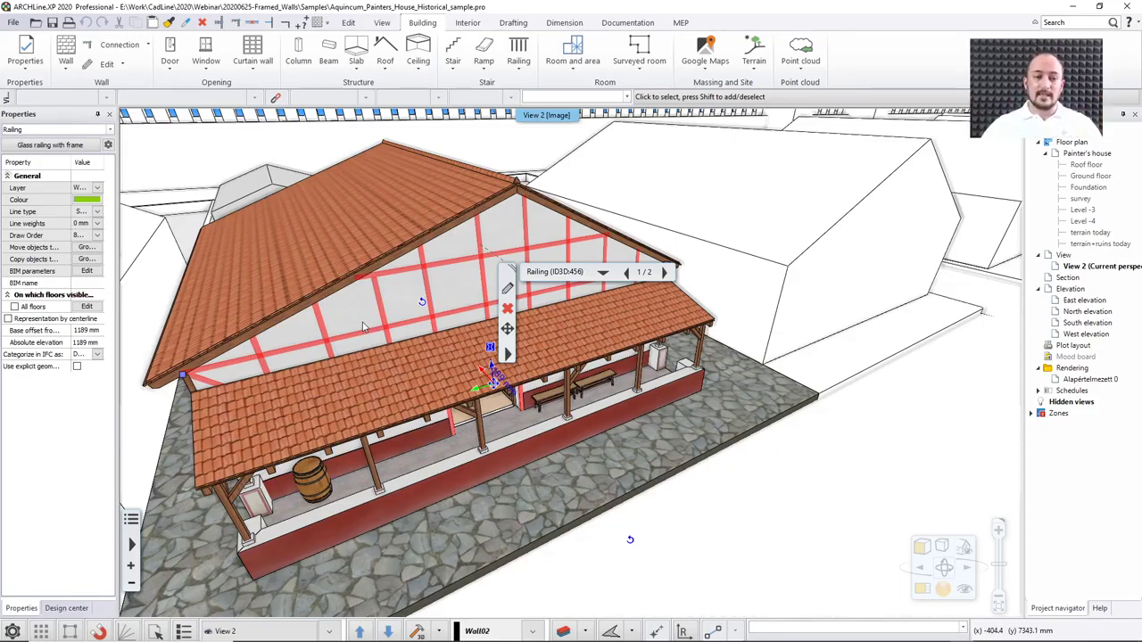
key("Escape")
scroll(366, 330, "down", 3)
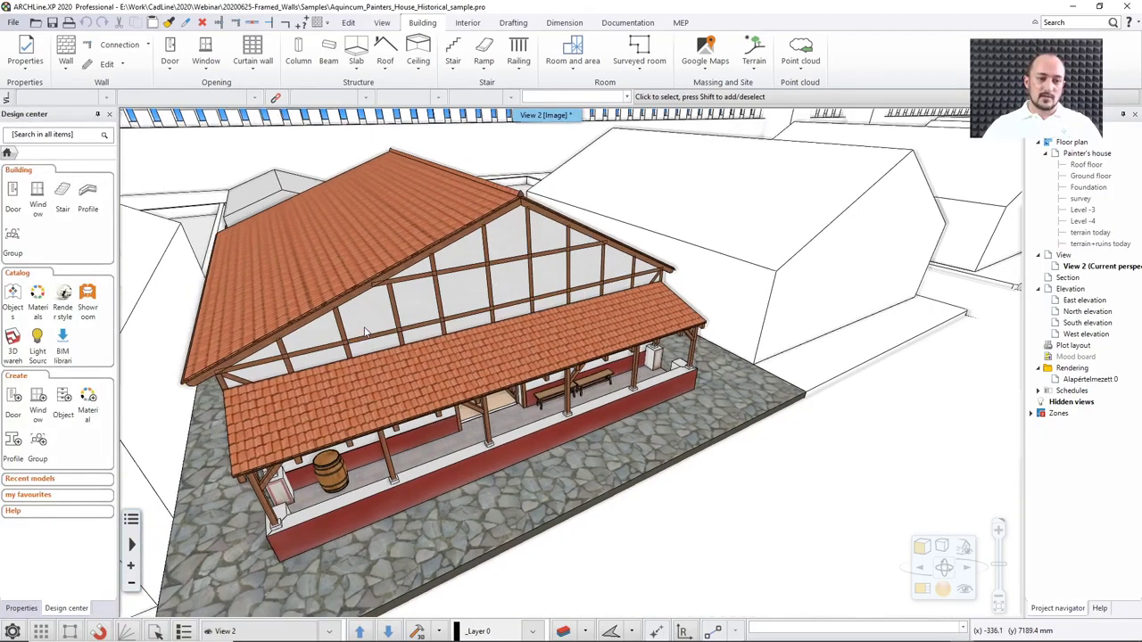
middle_click_drag(363, 309, 575, 346)
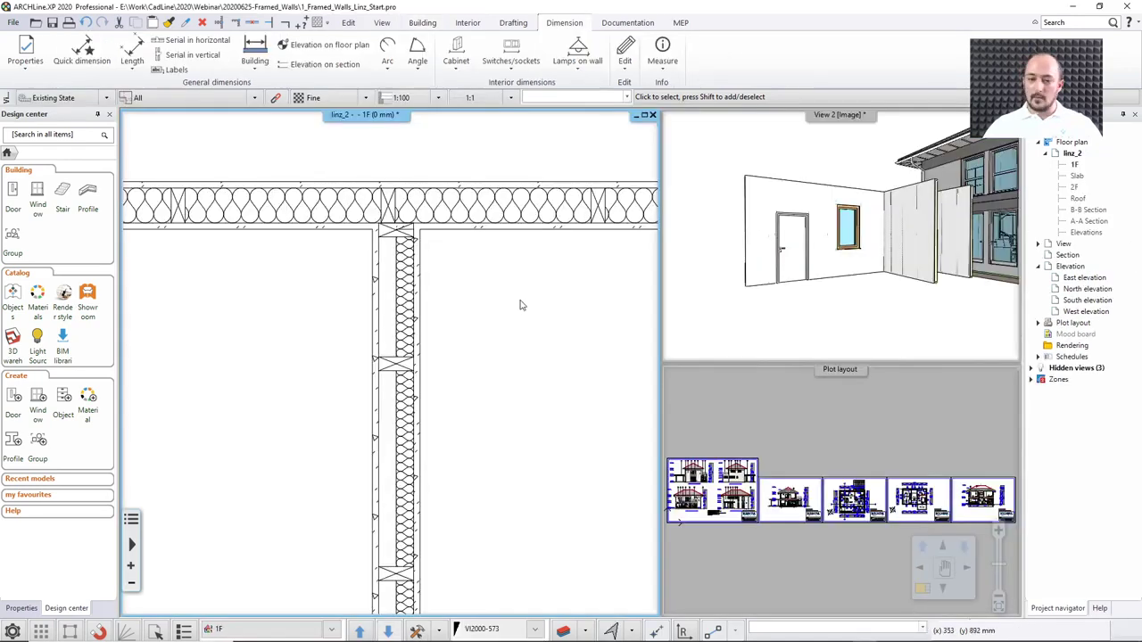
Save the framed walls project 1_Framed_Walls_Linz_Start.pro
scroll(454, 299, "up", 5)
scroll(504, 376, "down", 10)
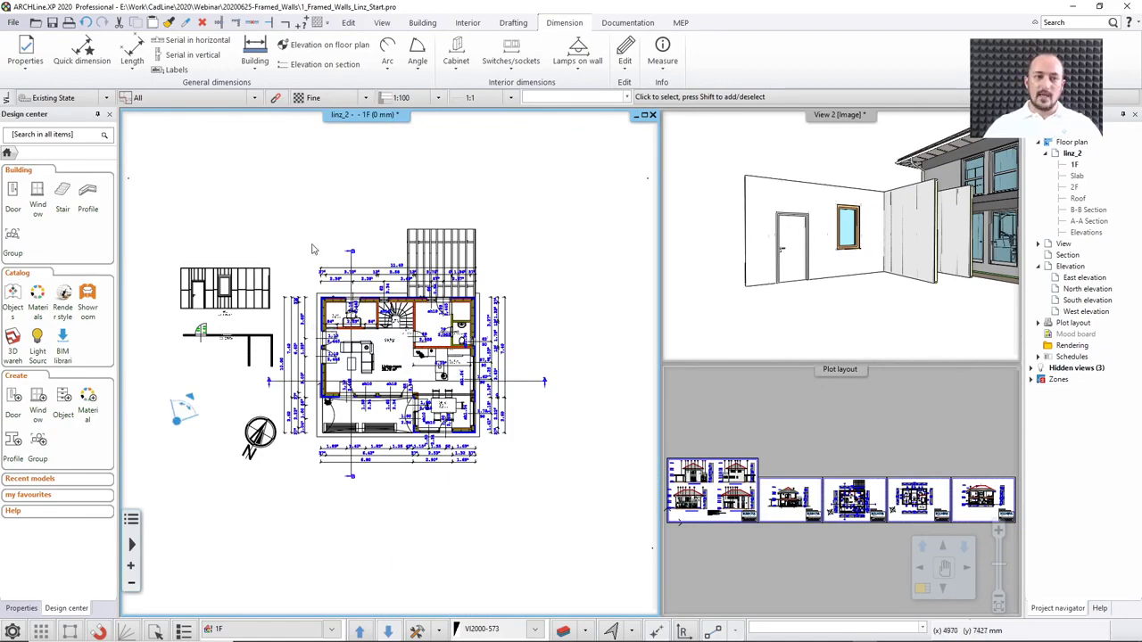
left_click(52, 23)
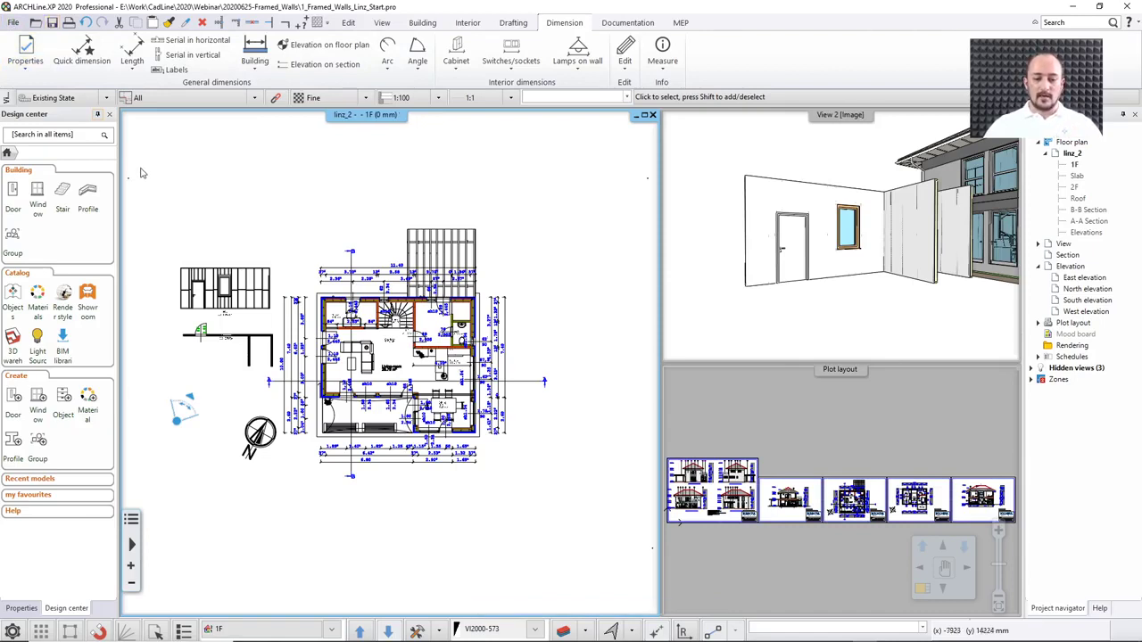
Close the current project without saving again and create a new empty project
left_click(13, 22)
left_click(25, 44)
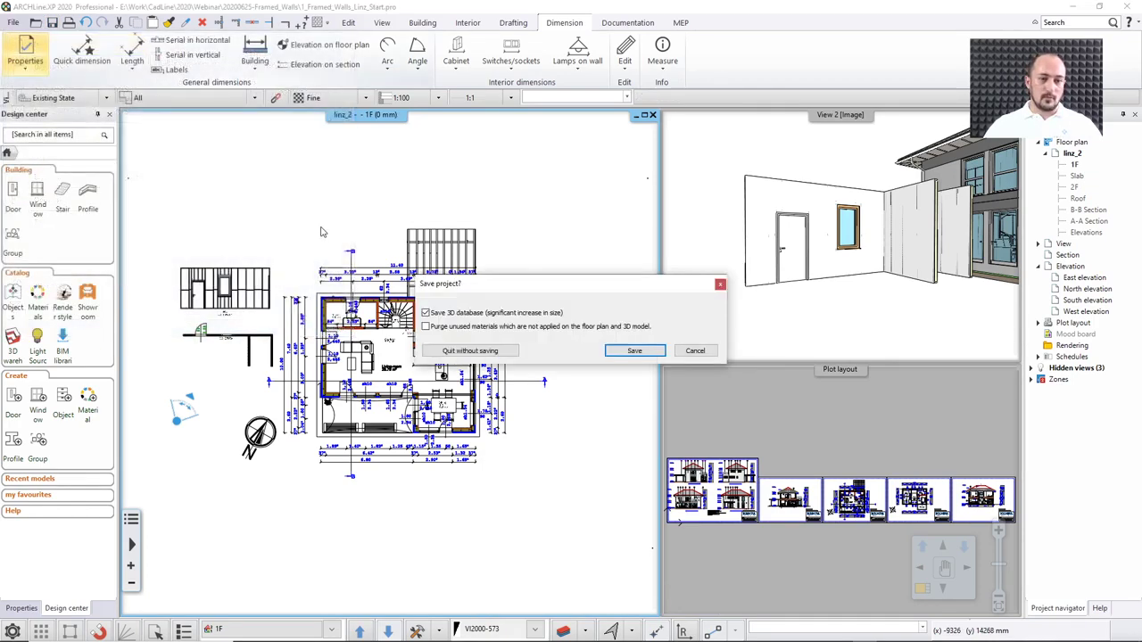
left_click(446, 348)
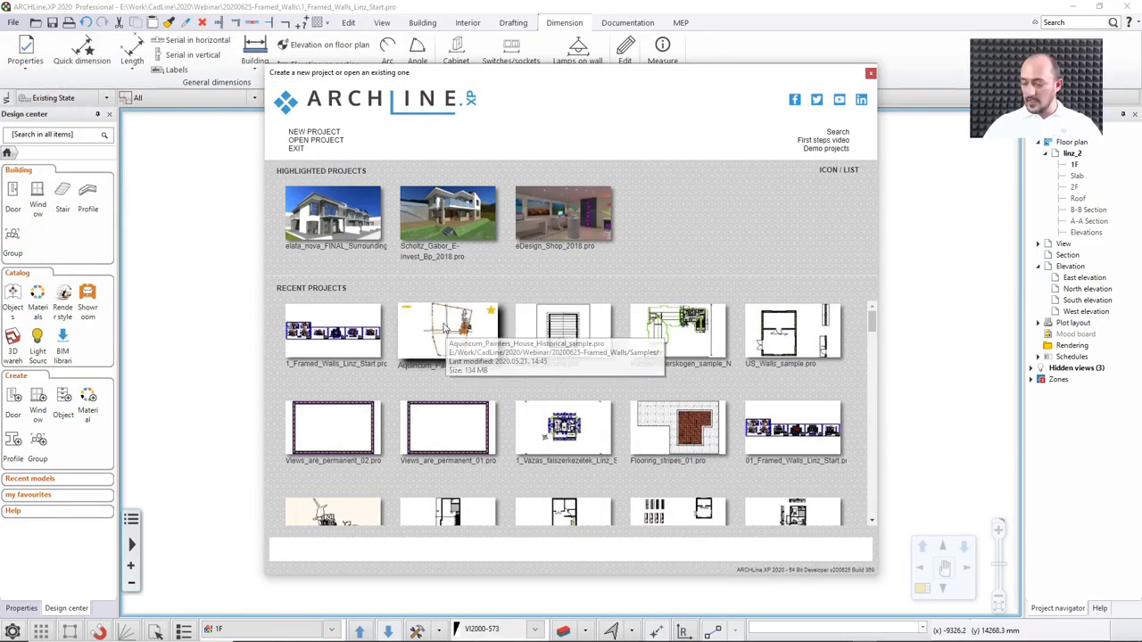
left_click(314, 131)
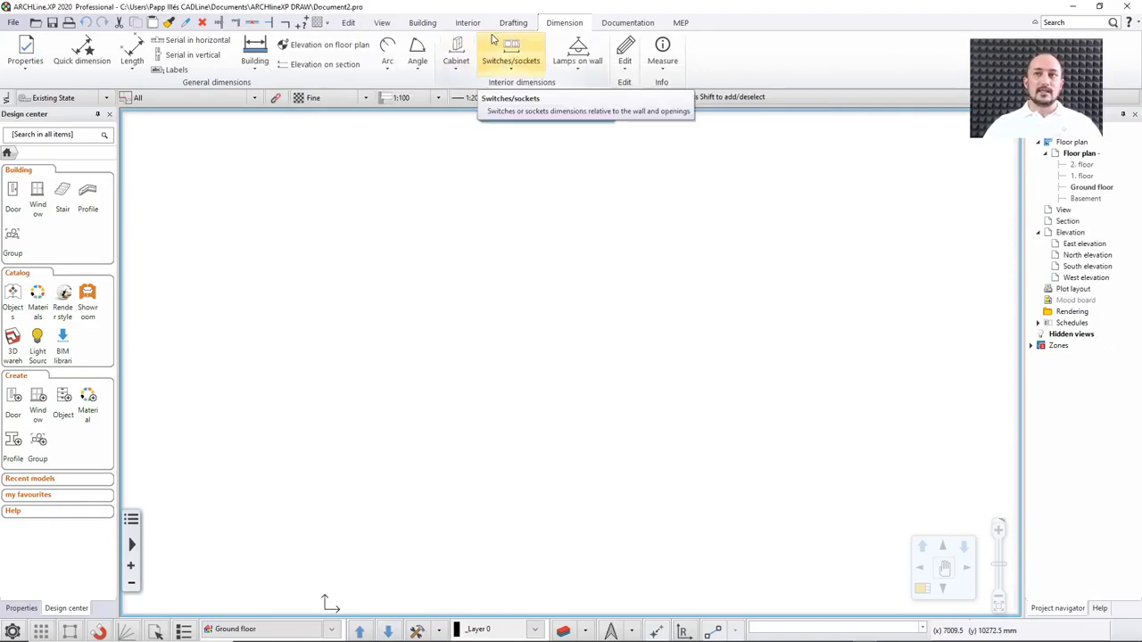
Examine the rectangular grid's property settings and the available grid line commands without changing them
left_click(505, 25)
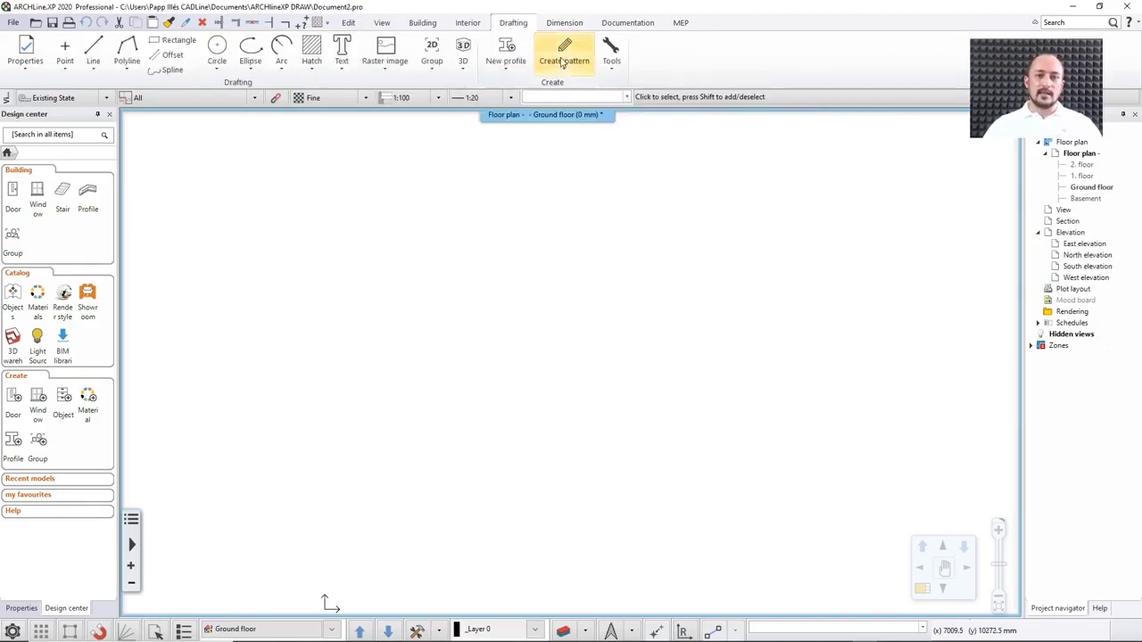
left_click(610, 69)
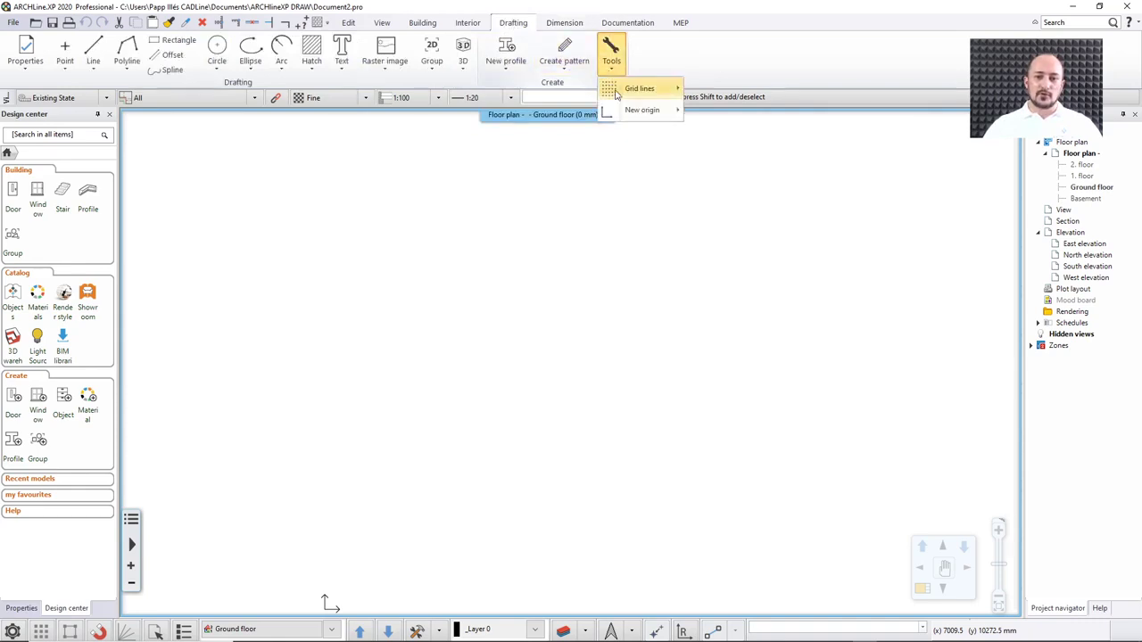
mouse_move(675, 95)
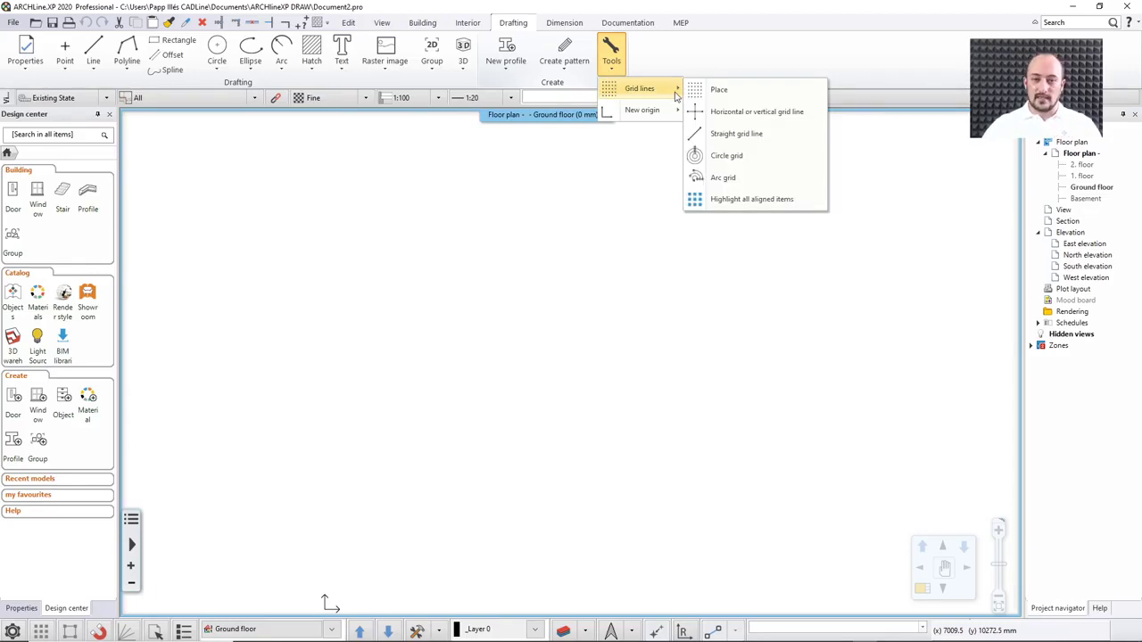
right_click(712, 91)
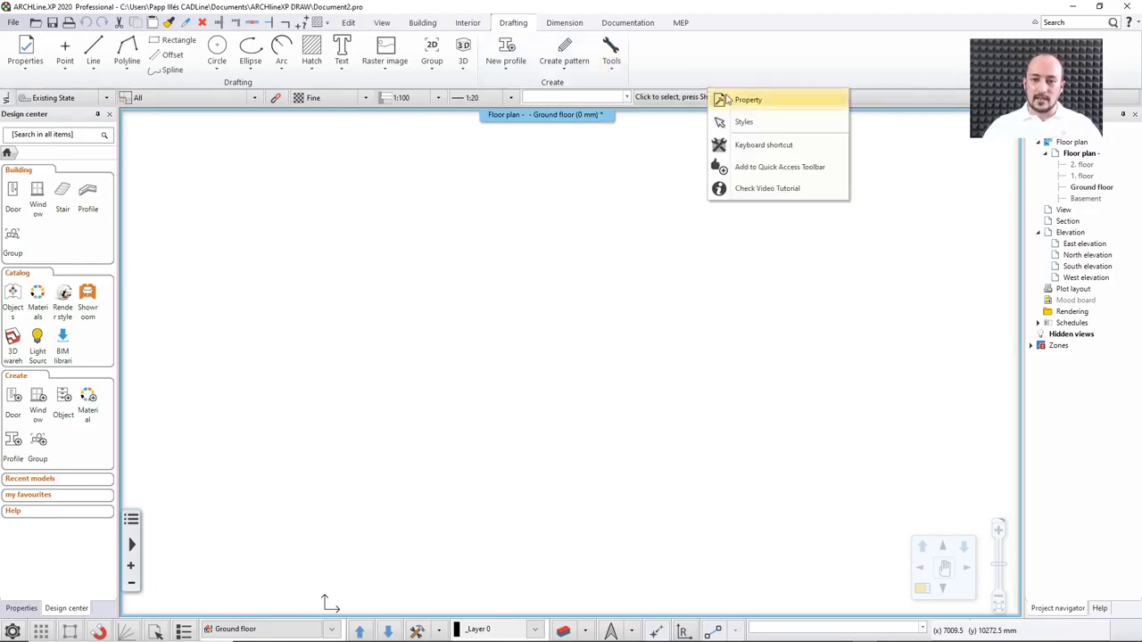
left_click(743, 102)
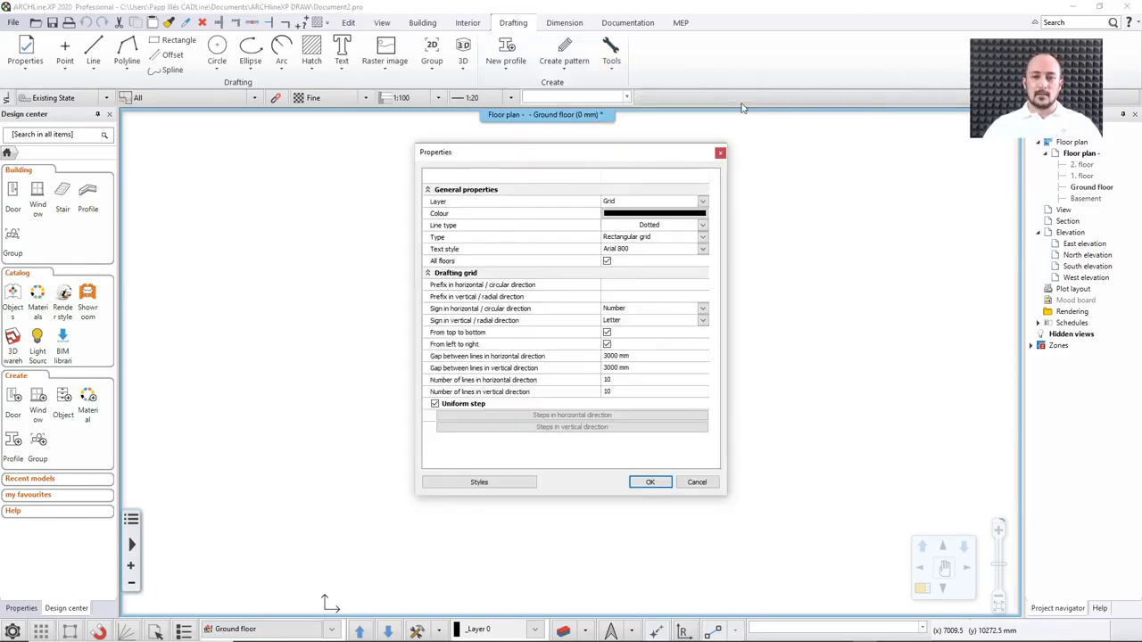
left_click(720, 152)
left_click(25, 52)
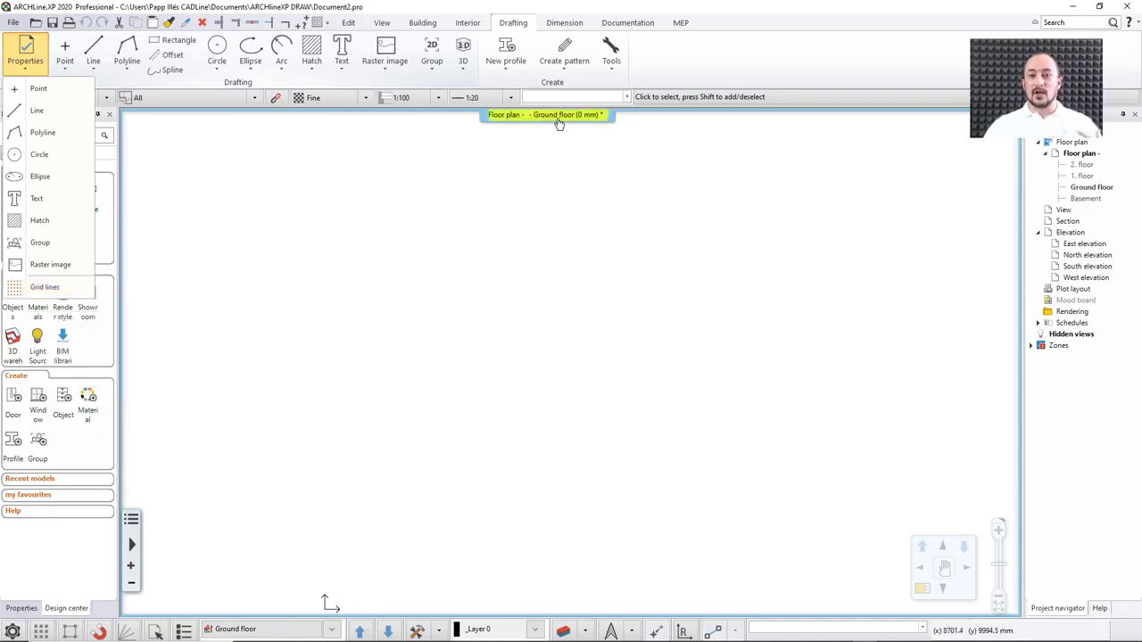
left_click(614, 71)
mouse_move(637, 86)
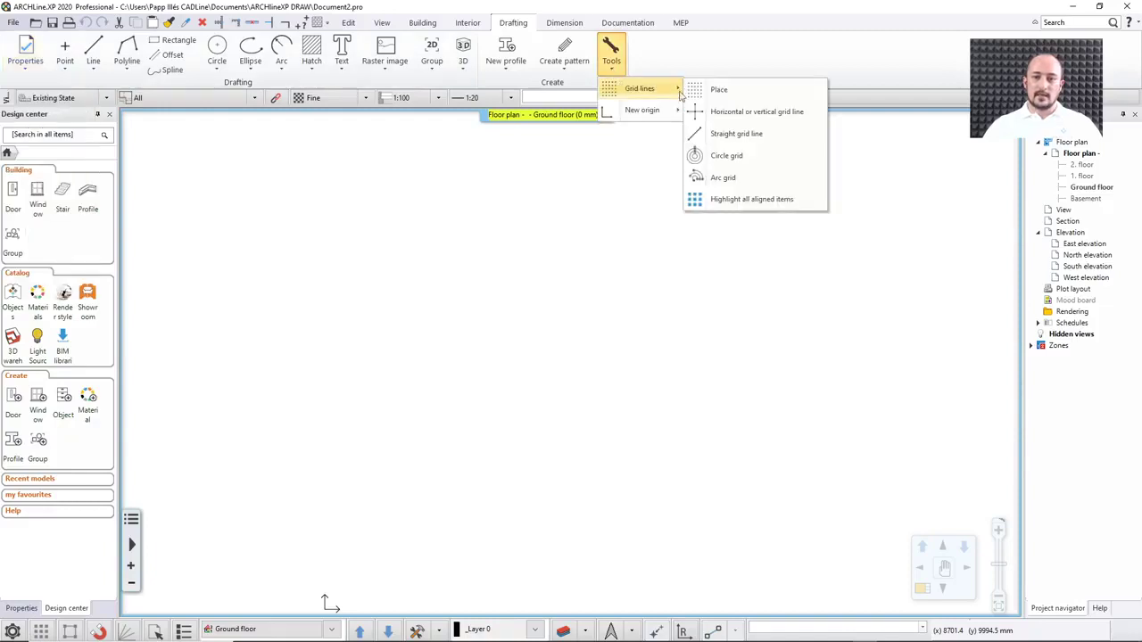
Configure the rectangular grid with 9 lines in the horizontal direction and 9 lines in the vertical direction
left_click(711, 92)
left_click(611, 71)
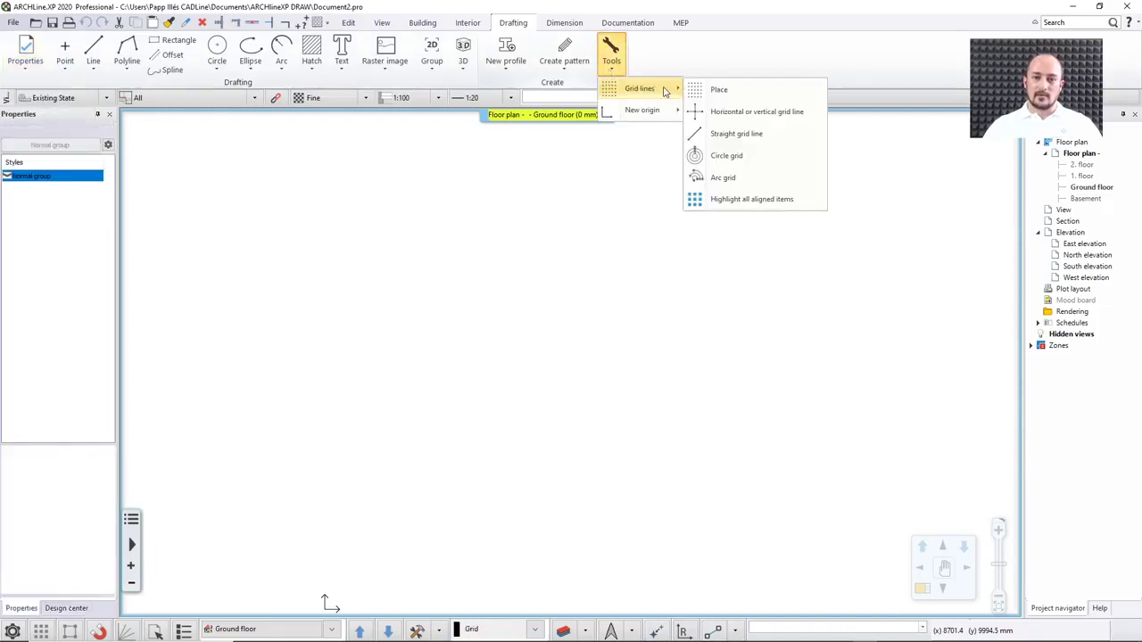
right_click(709, 91)
left_click(733, 100)
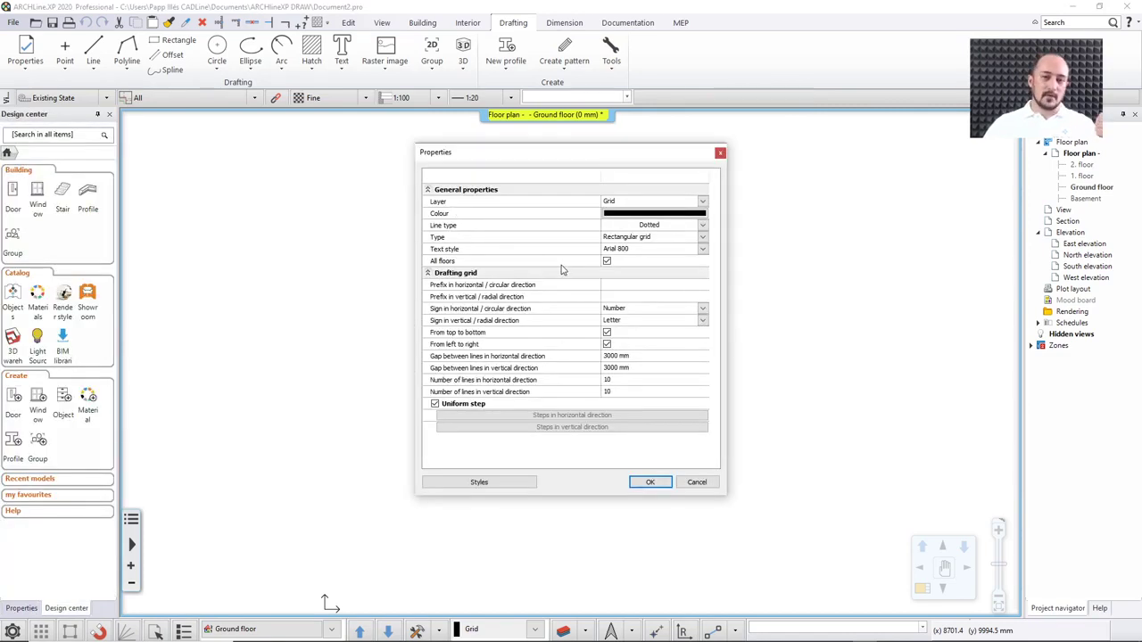
left_click(662, 238)
left_click(629, 248)
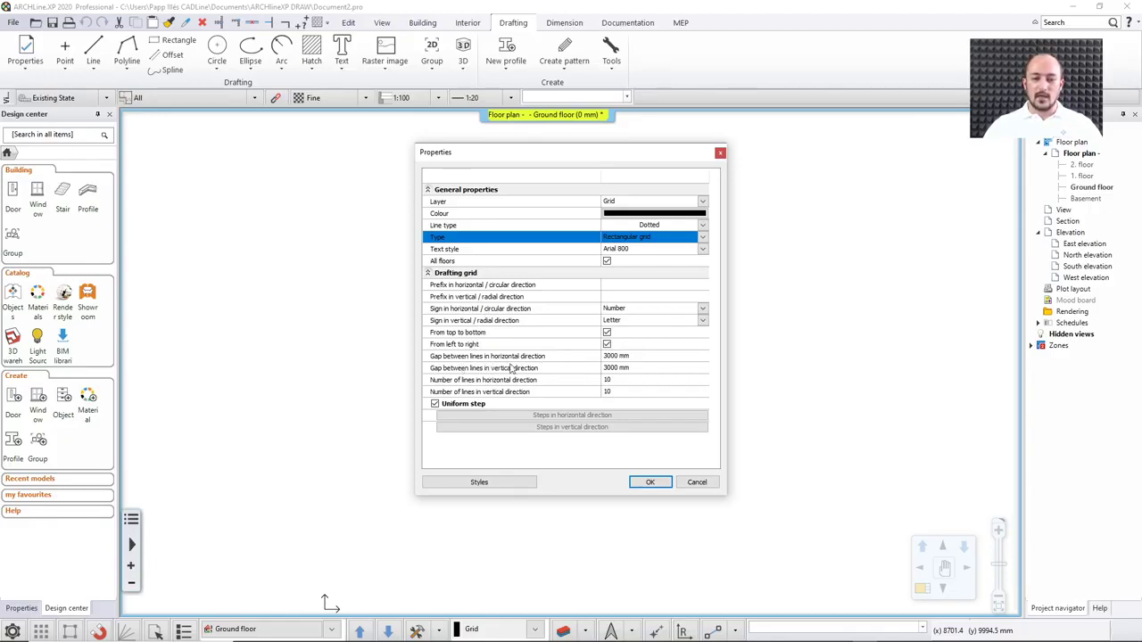
left_click(625, 381)
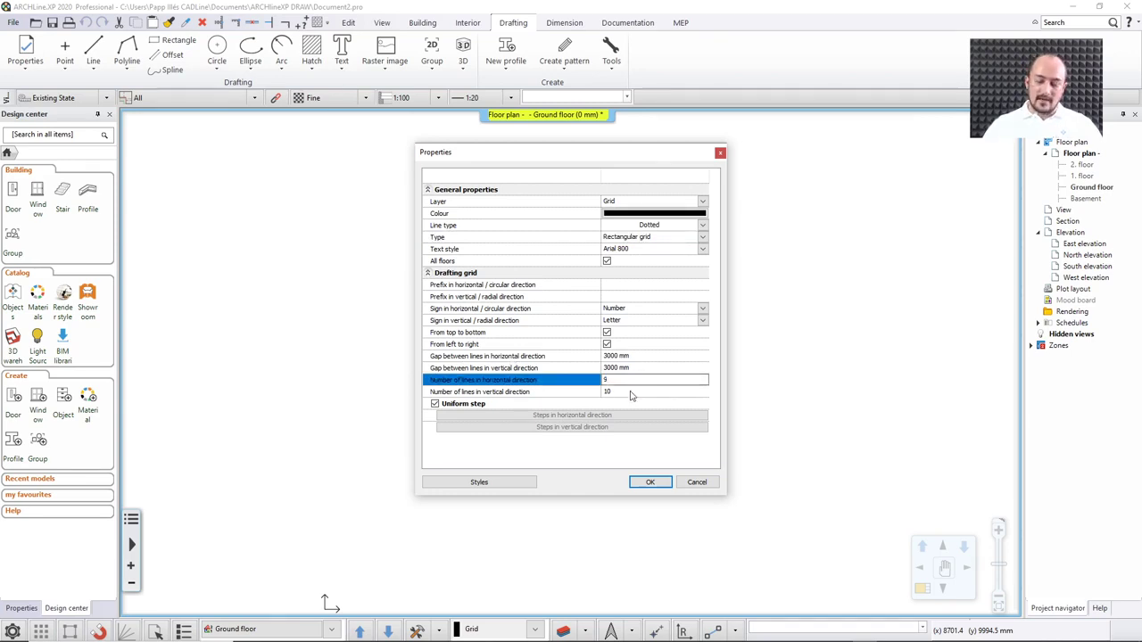
left_click(631, 392)
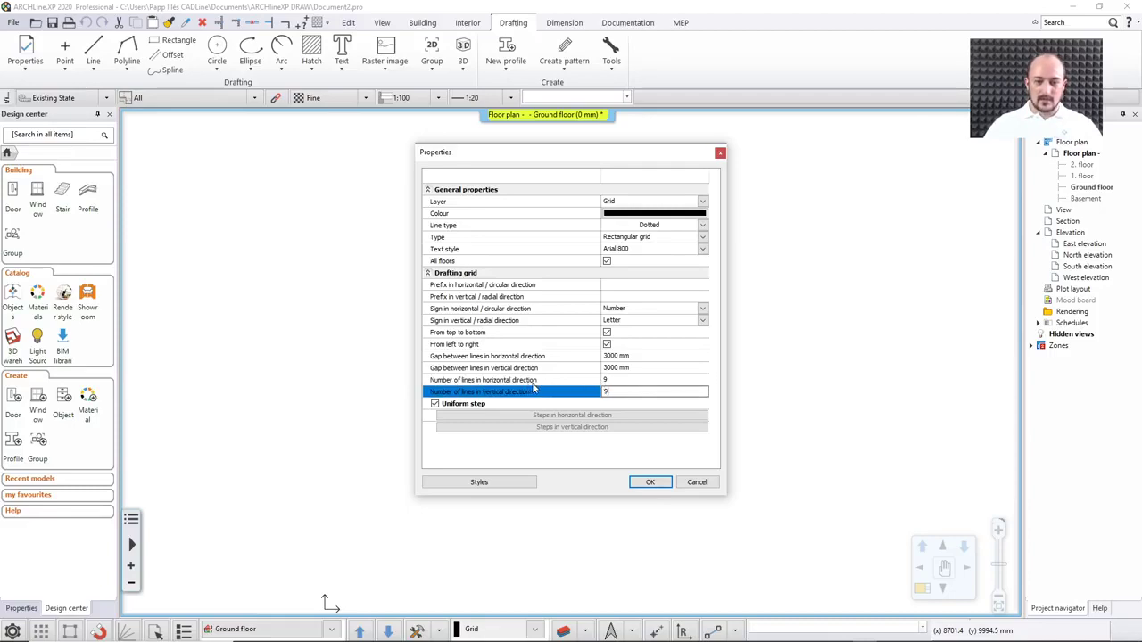
left_click(651, 482)
Place the rectangular grid on the ground floor plan near the origin and check the properties of grid line A
left_click(611, 52)
mouse_move(637, 85)
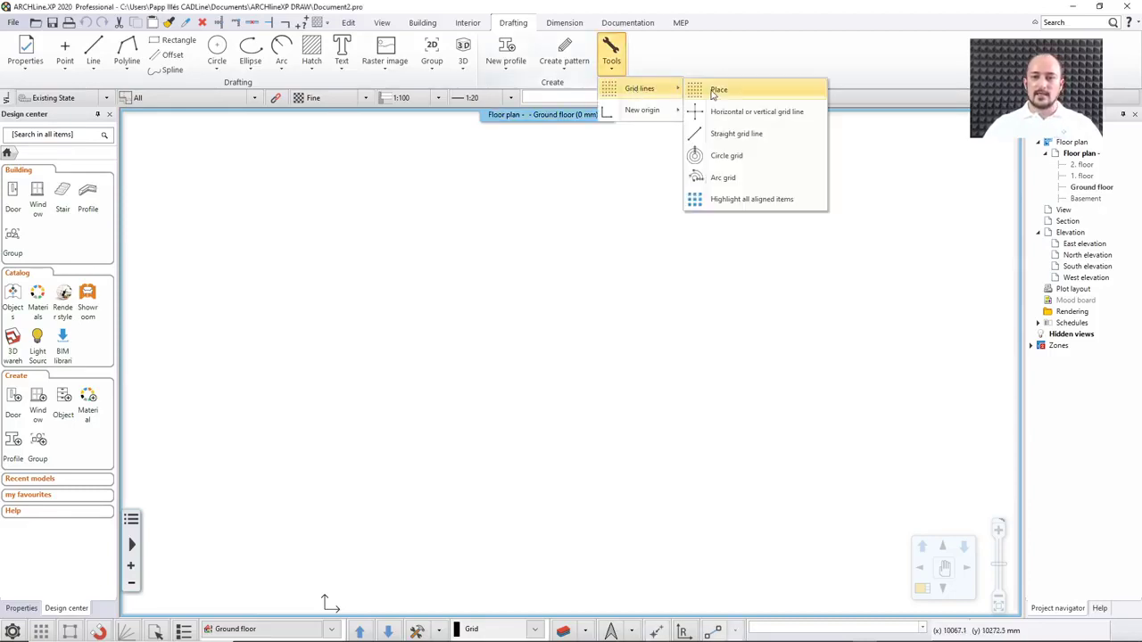
left_click(691, 134)
scroll(357, 486, "down", 4)
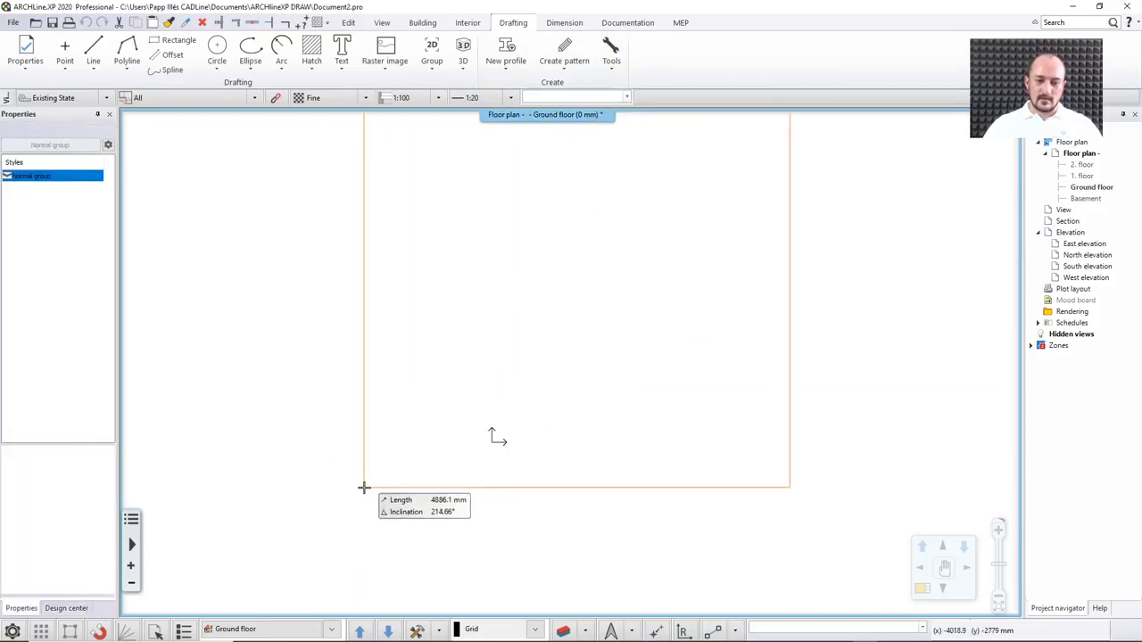
left_click(420, 476)
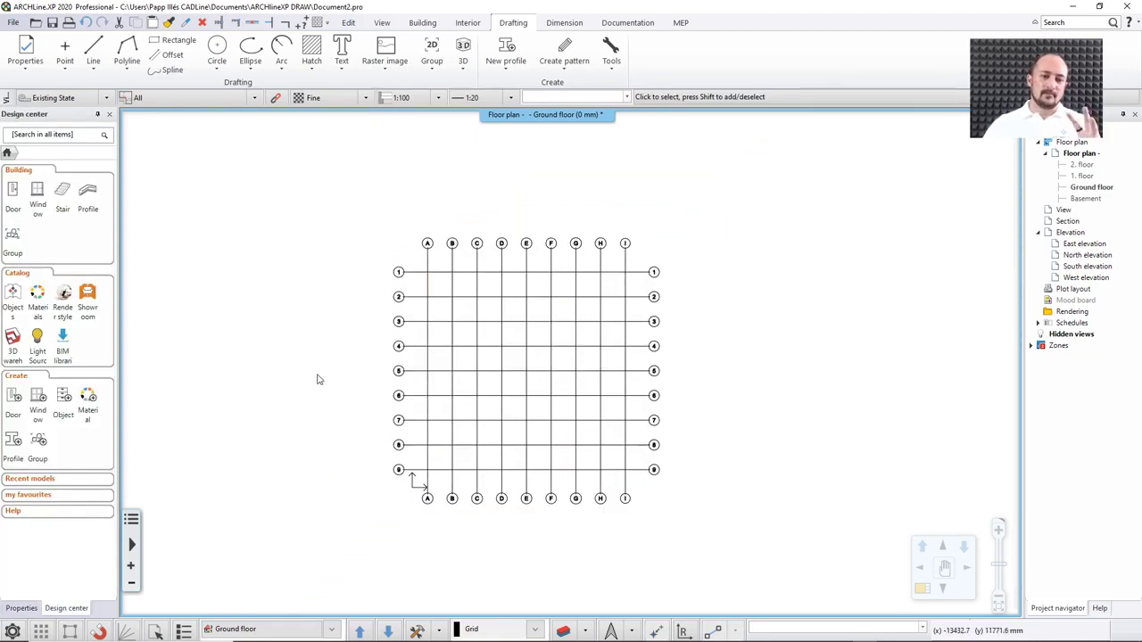
left_click(429, 260)
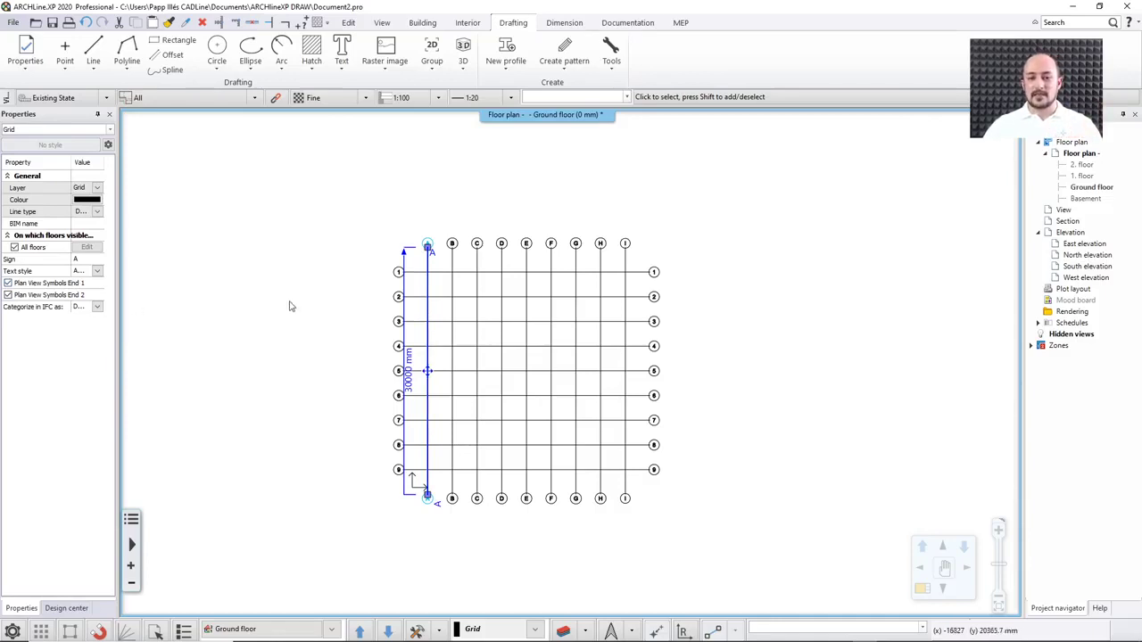
left_click(255, 260)
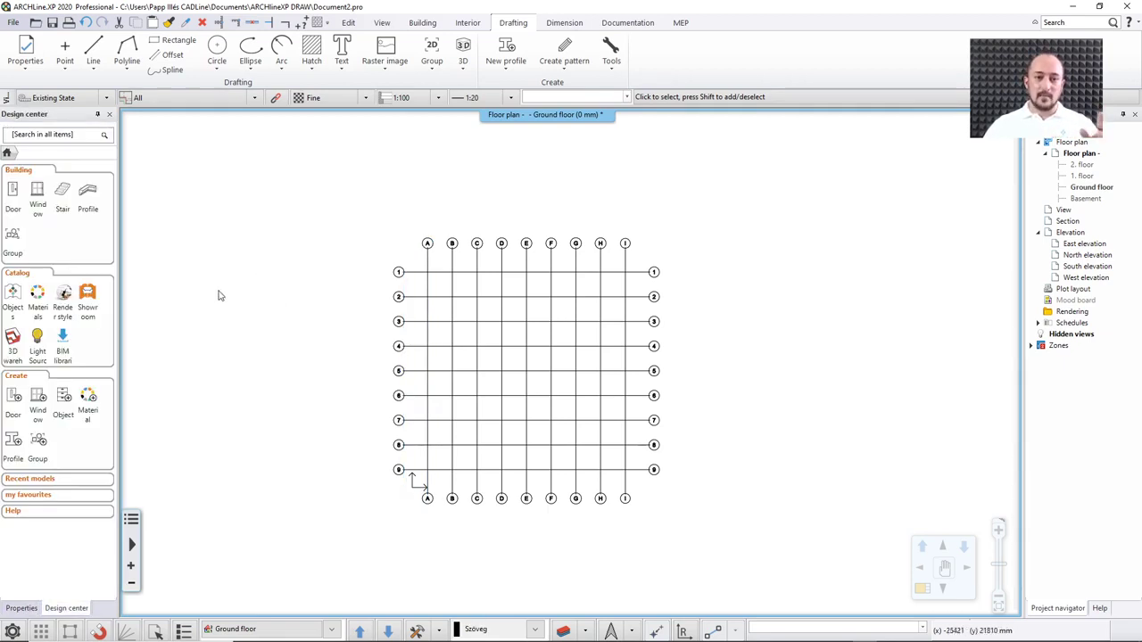
Place a Rectangular column 30 x 30 at the intersection of grid lines A and 1
left_click(422, 22)
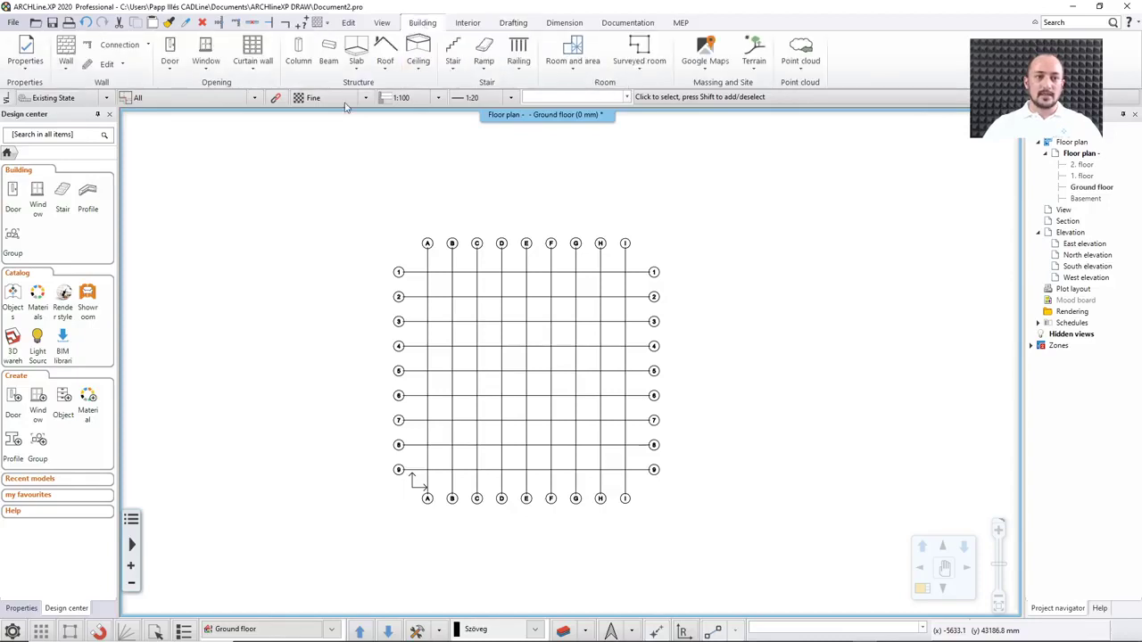
left_click(298, 53)
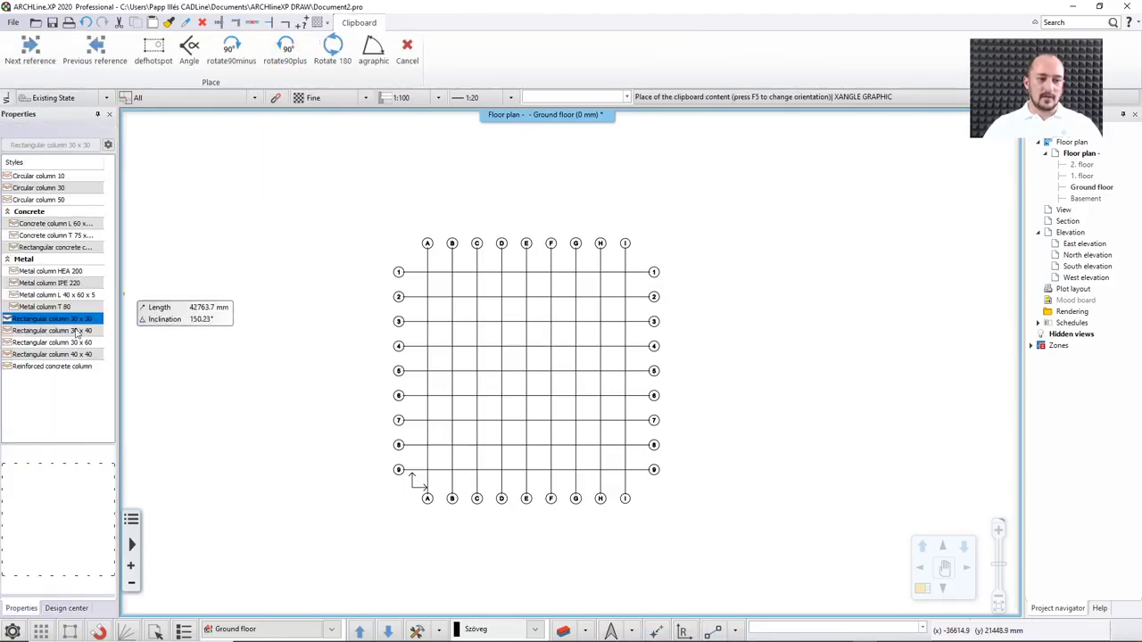
scroll(374, 252, "up", 2)
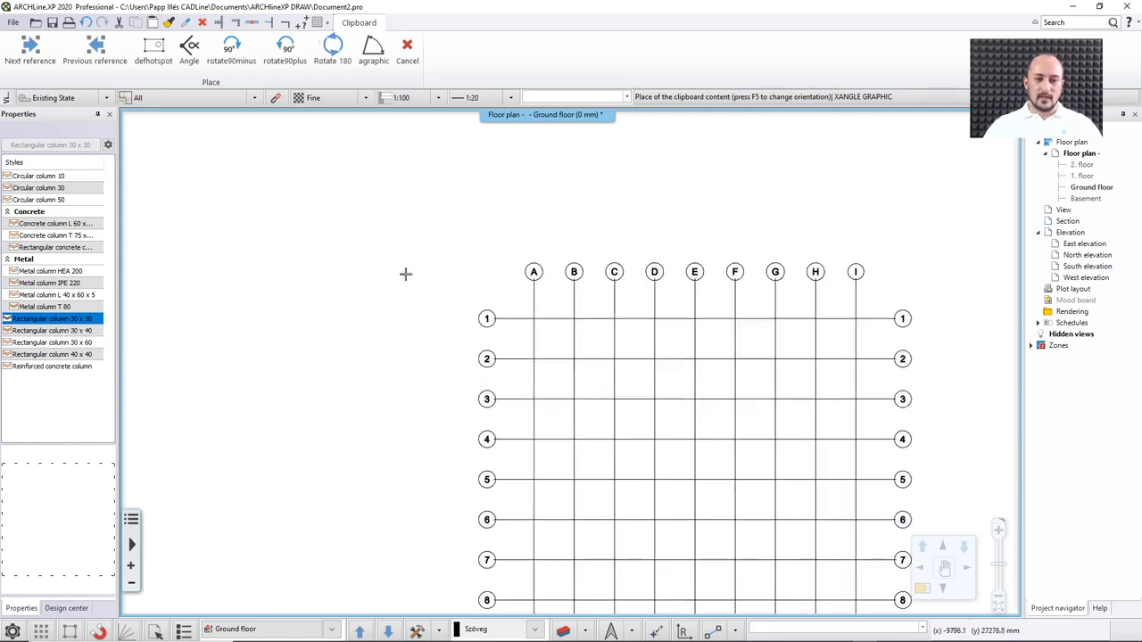
scroll(405, 274, "up", 3)
middle_click_drag(527, 311, 298, 263)
scroll(359, 286, "up", 2)
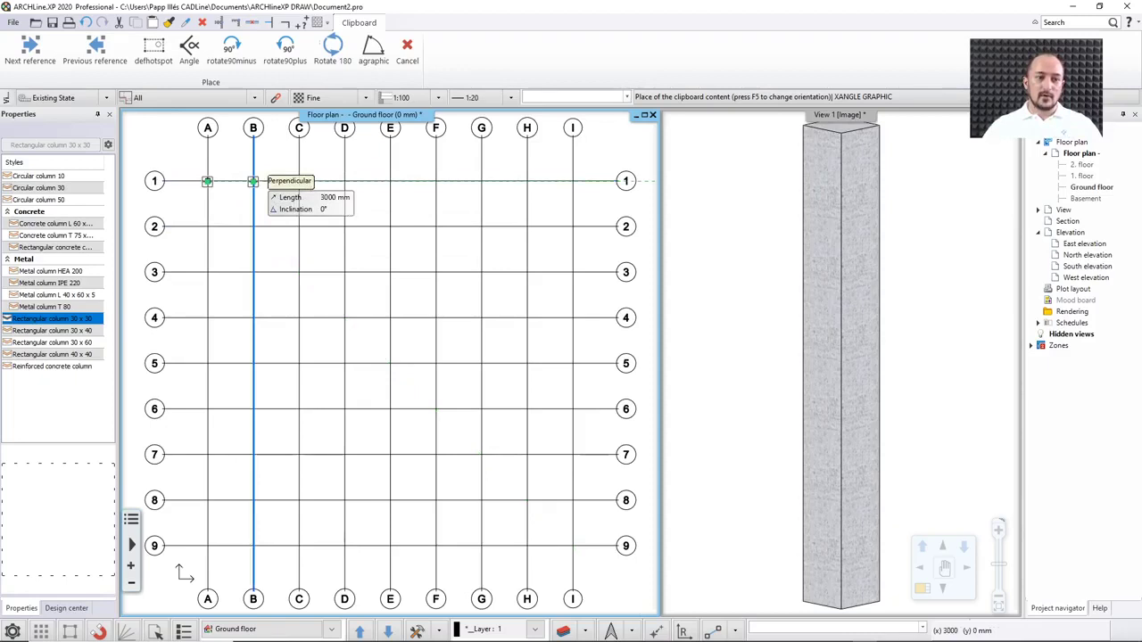
Place matching columns along grid line 1 at its intersections with grid lines B through I
left_click(253, 181)
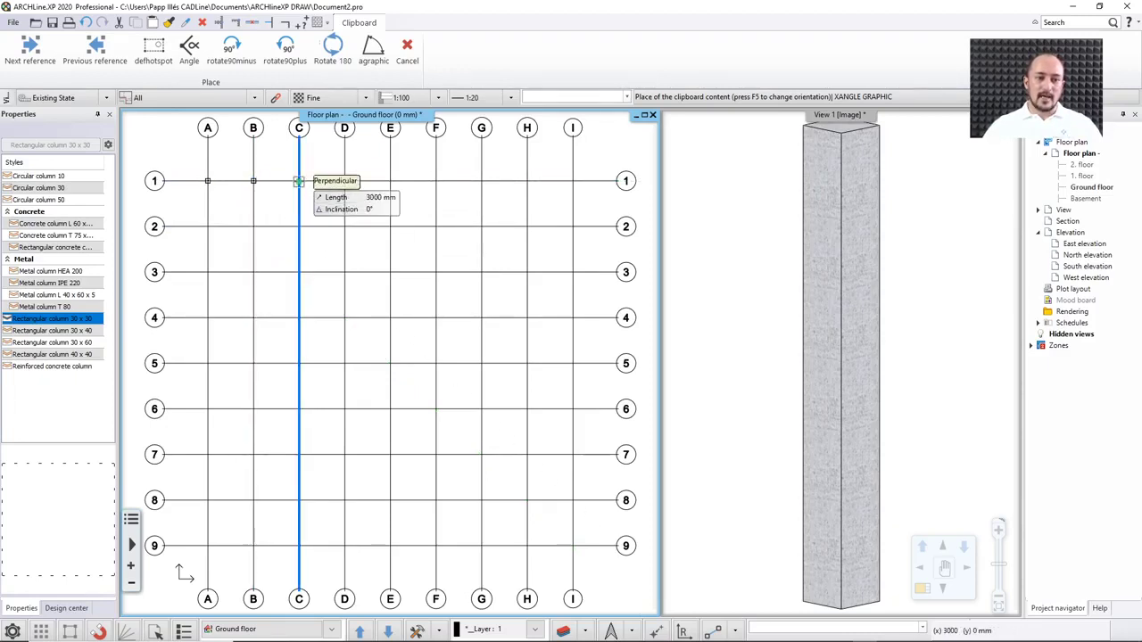
left_click(298, 181)
left_click(344, 181)
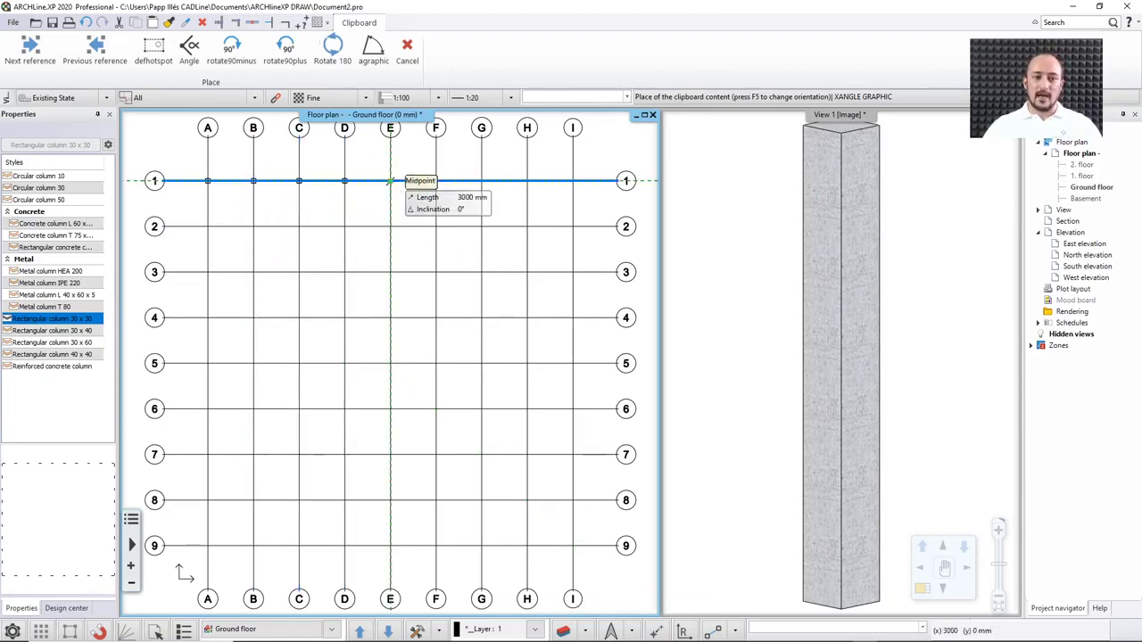
left_click(390, 181)
left_click(436, 181)
left_click(481, 181)
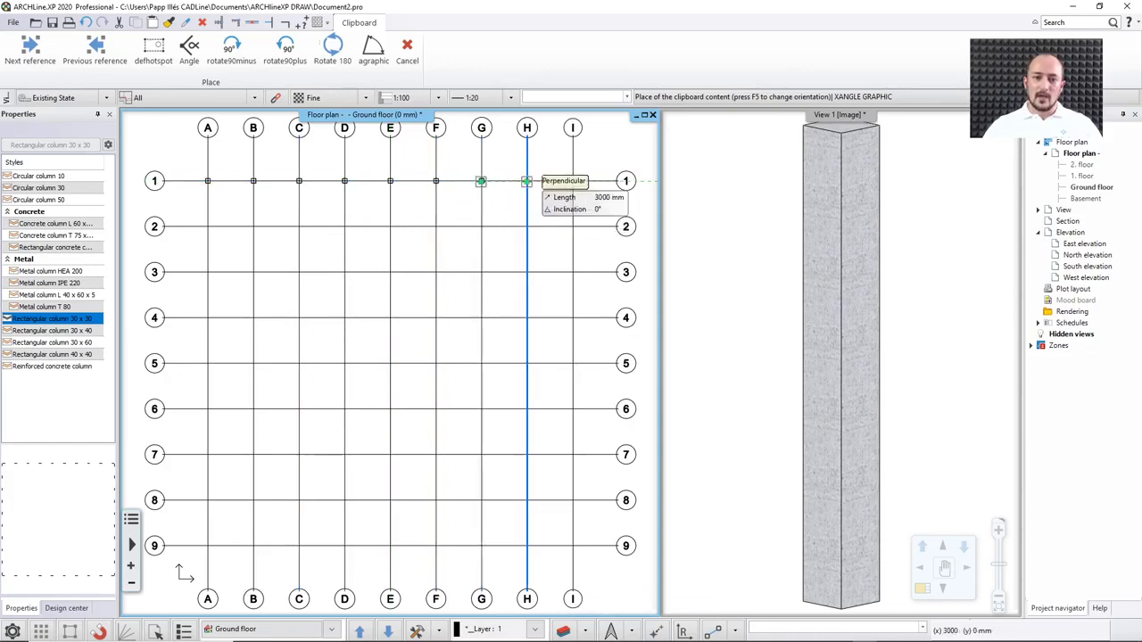
left_click(526, 181)
left_click(571, 181)
key("Escape")
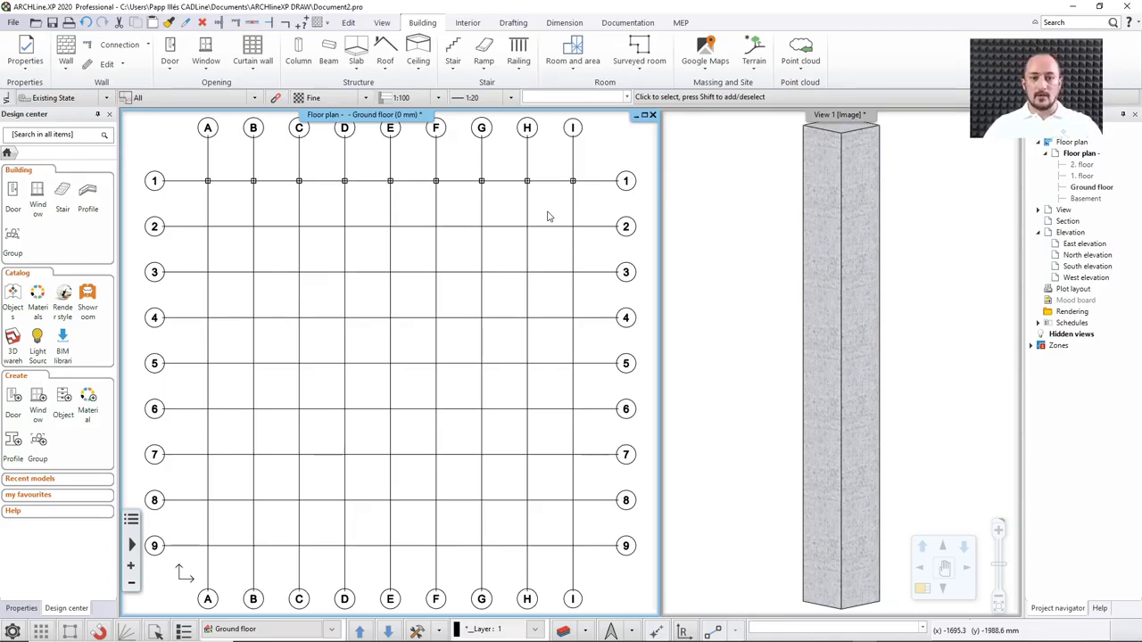
Try to offset grid line 1 with its aligned columns outward, away from grid line 2, by about 1020 mm
middle_click_drag(342, 211, 409, 216)
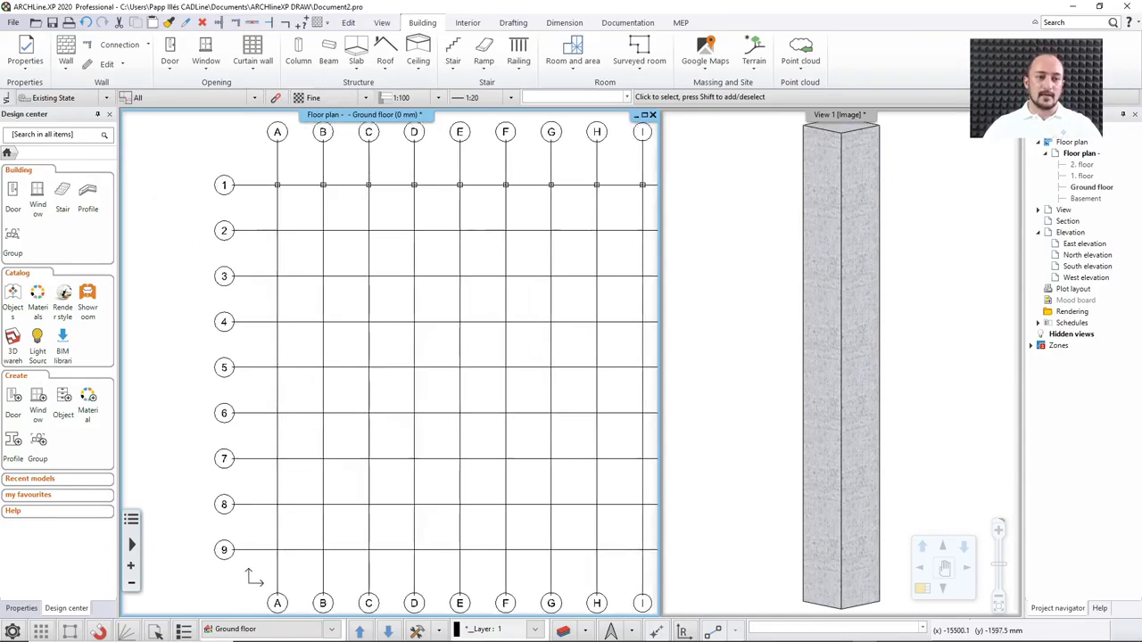
left_click(711, 273)
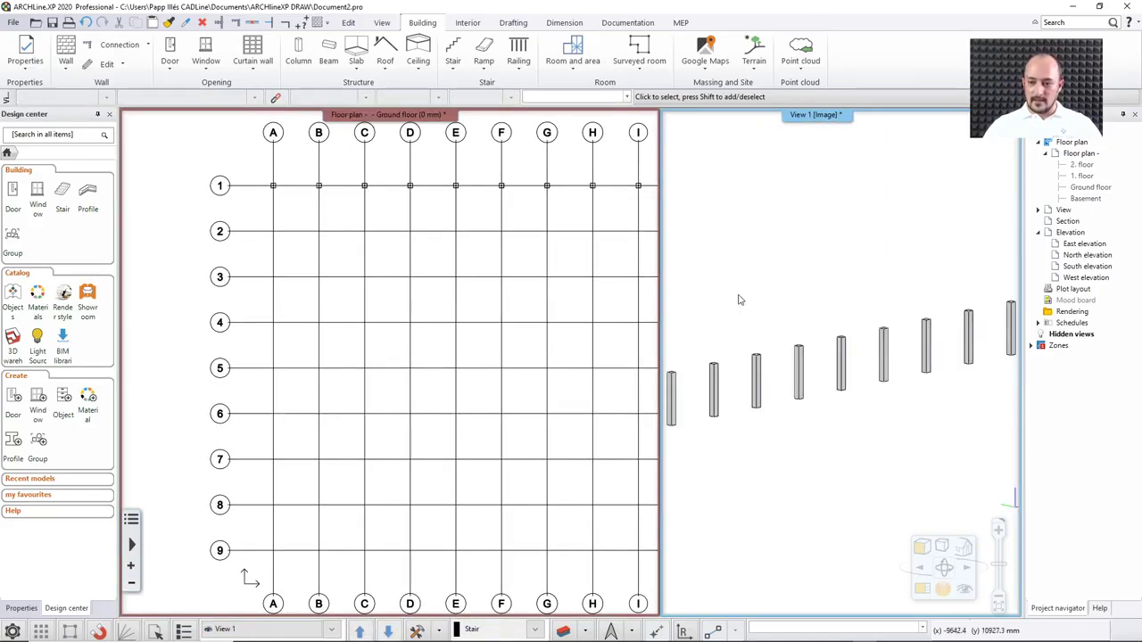
left_click(276, 203)
left_click(285, 189)
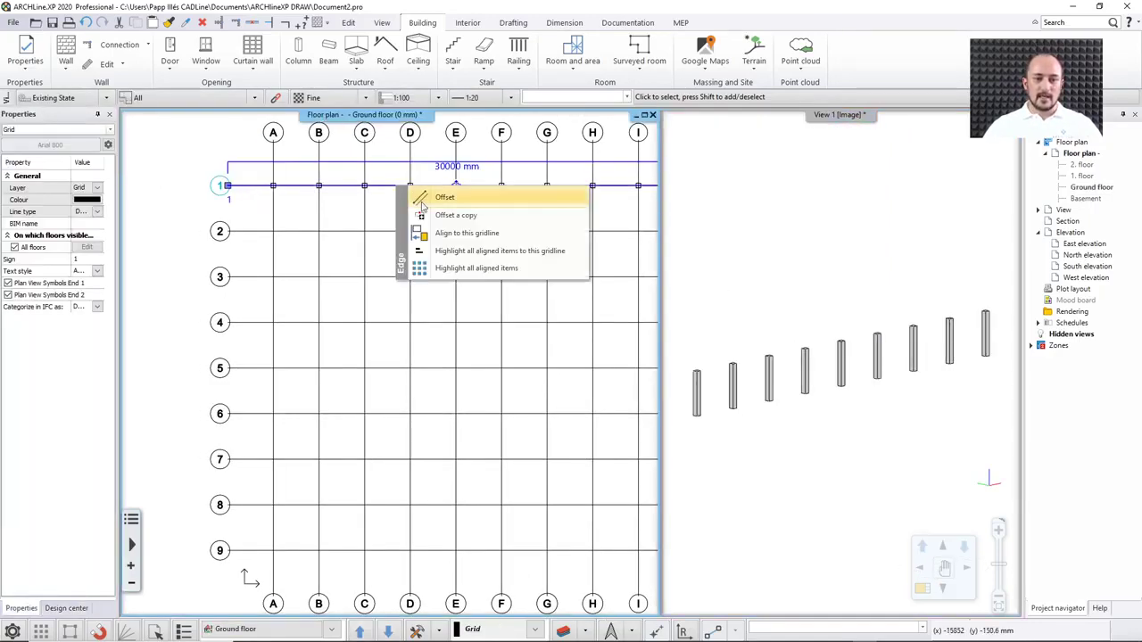
left_click(421, 195)
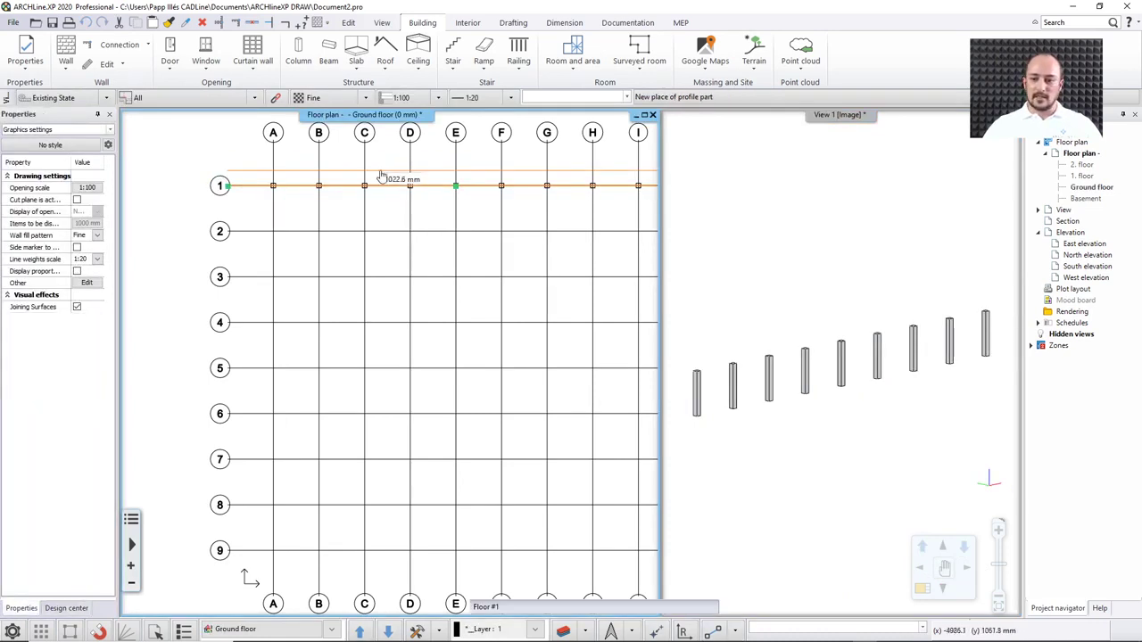
left_click(382, 170)
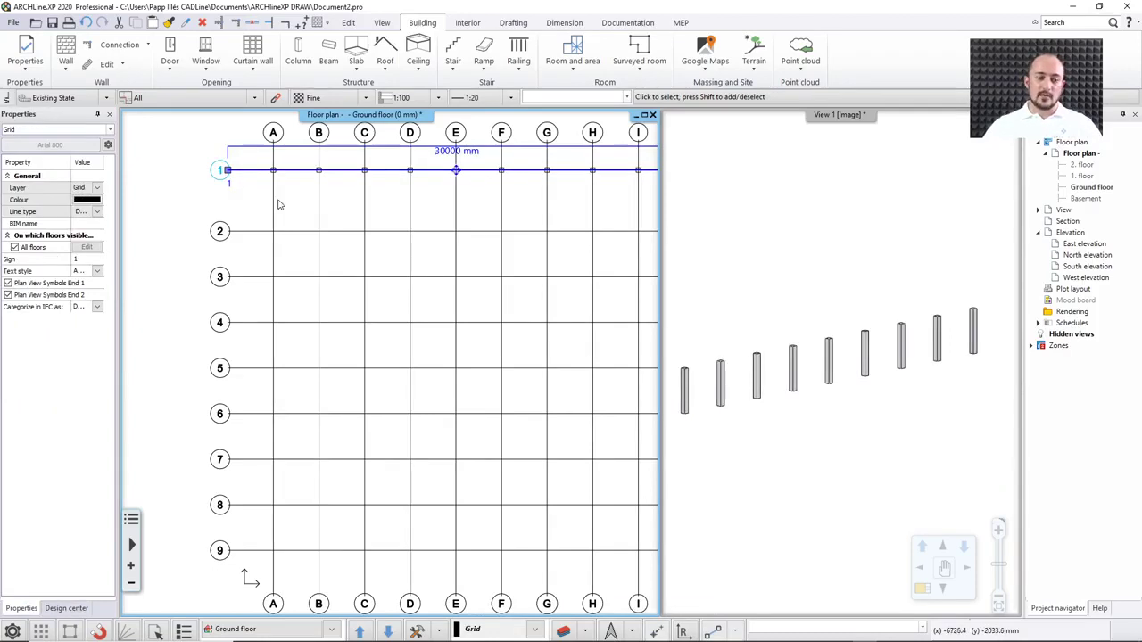
mouse_move(284, 206)
middle_mouse_down()
mouse_move(164, 190)
mouse_move(284, 209)
middle_mouse_up()
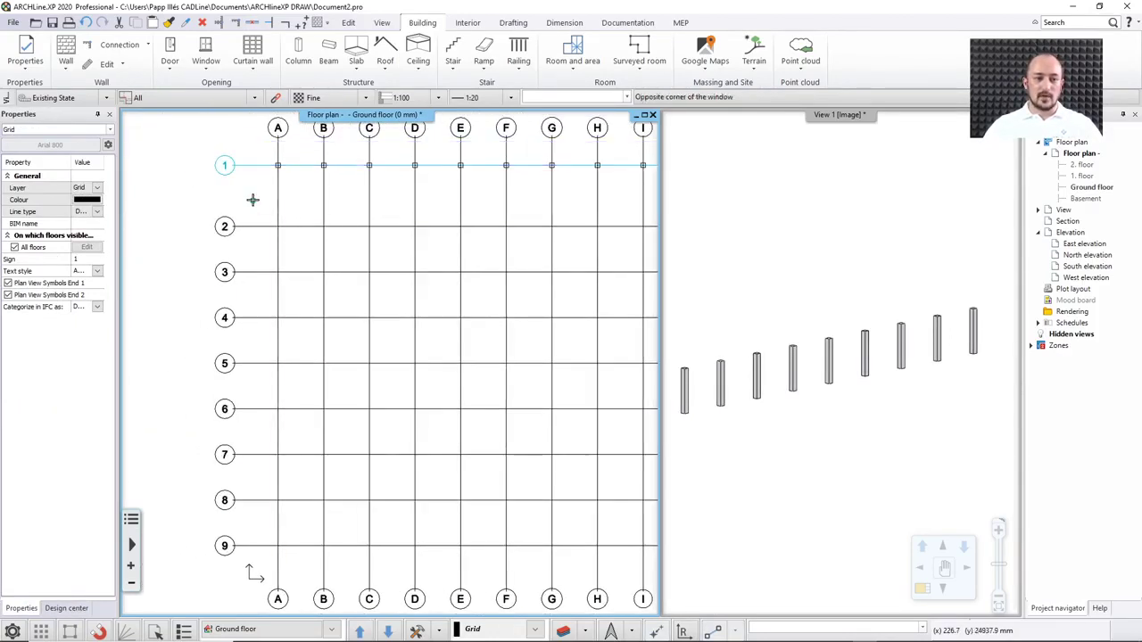
left_click(254, 202)
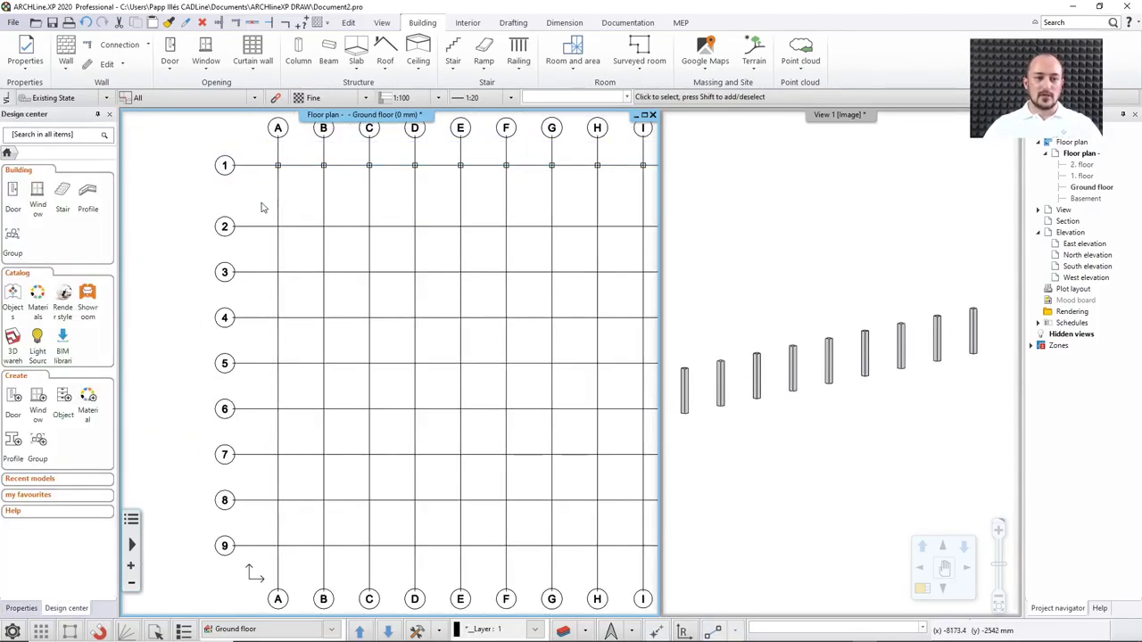
Multiply the nine columns on grid line 1 with 8 copies, spreading the rows along grid line I down to grid line 9
left_click(271, 157)
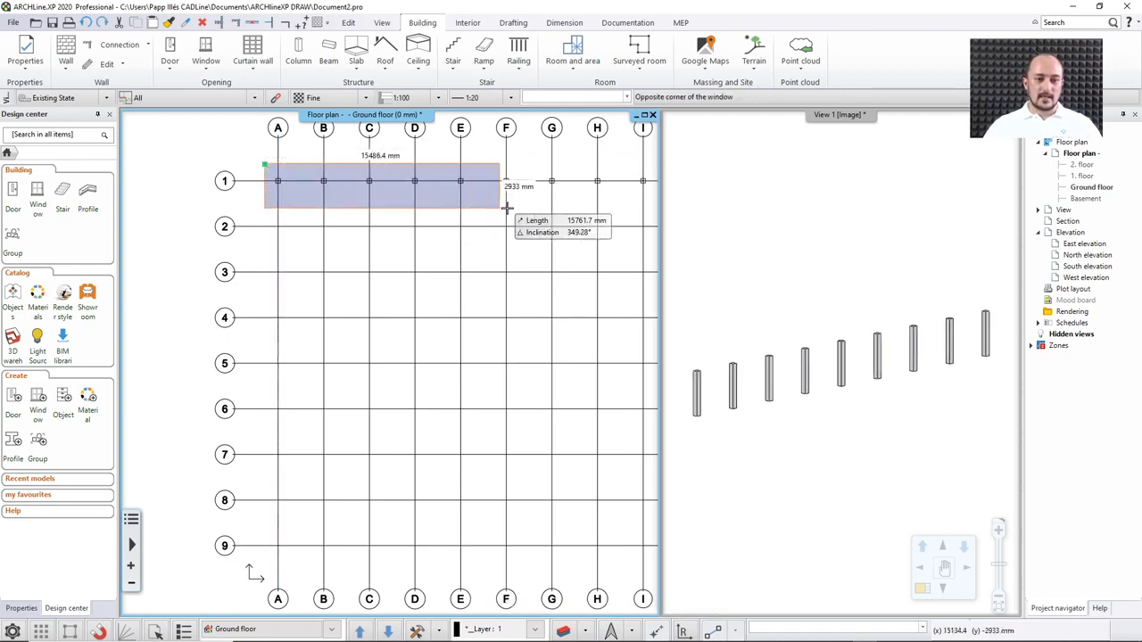
left_click(444, 195)
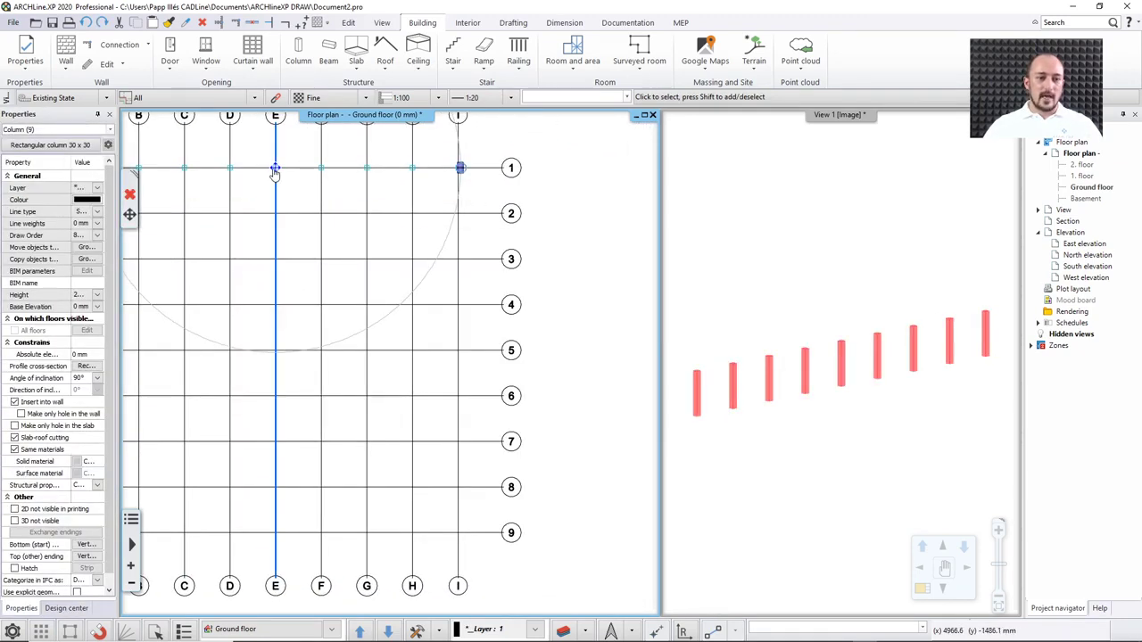
left_click(275, 168)
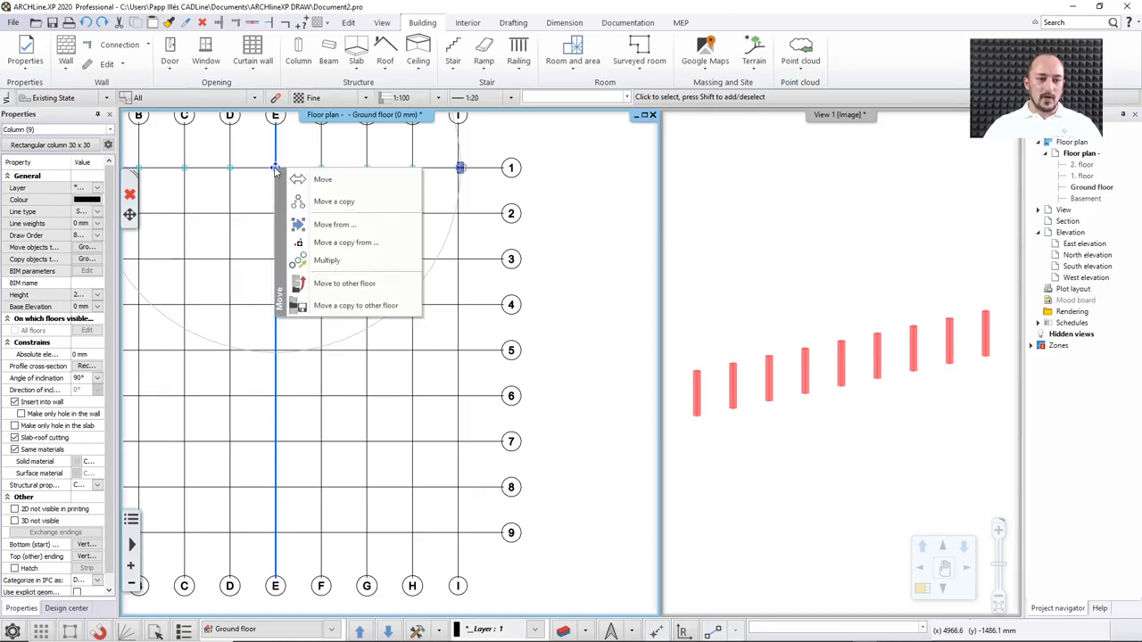
left_click(323, 260)
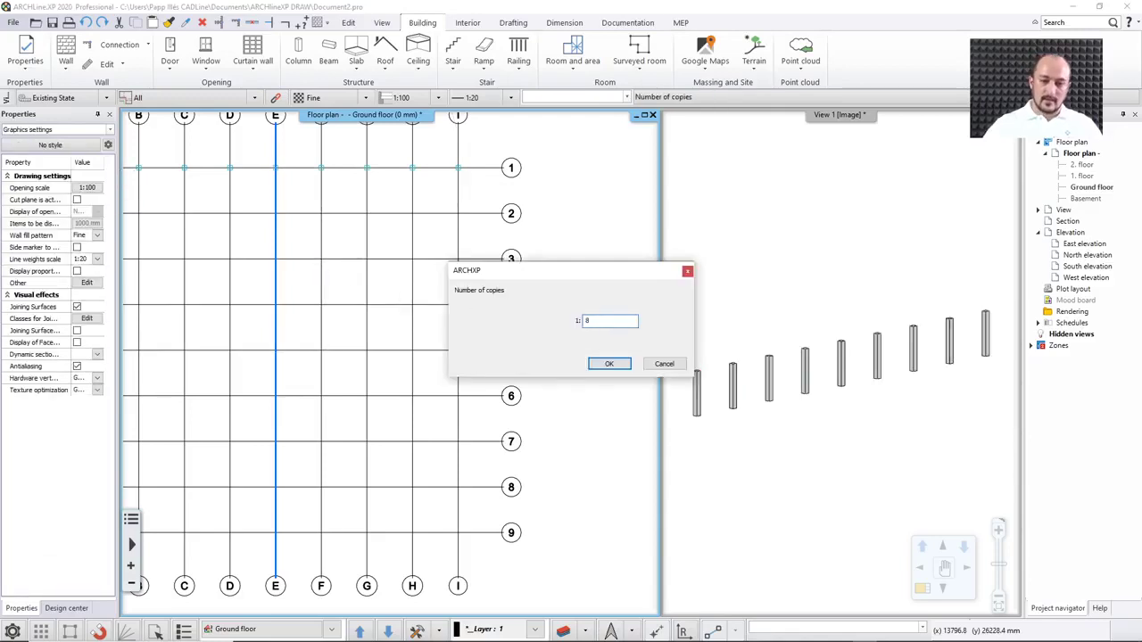
type("8")
left_click(610, 363)
scroll(416, 254, "up", 5)
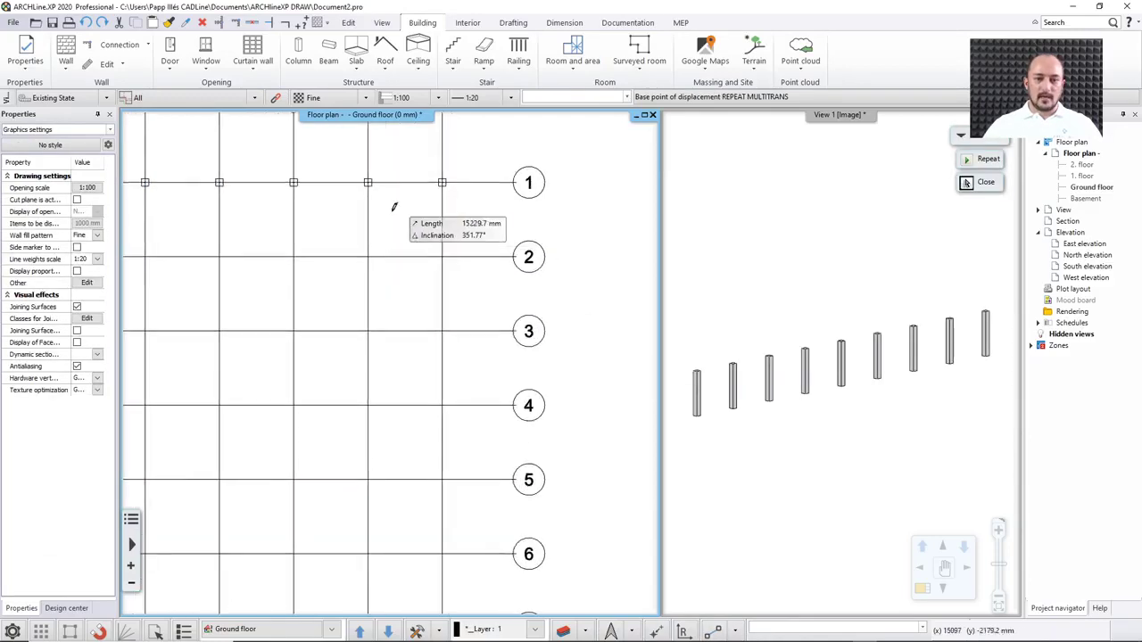
left_click(455, 278)
scroll(393, 363, "down", 4)
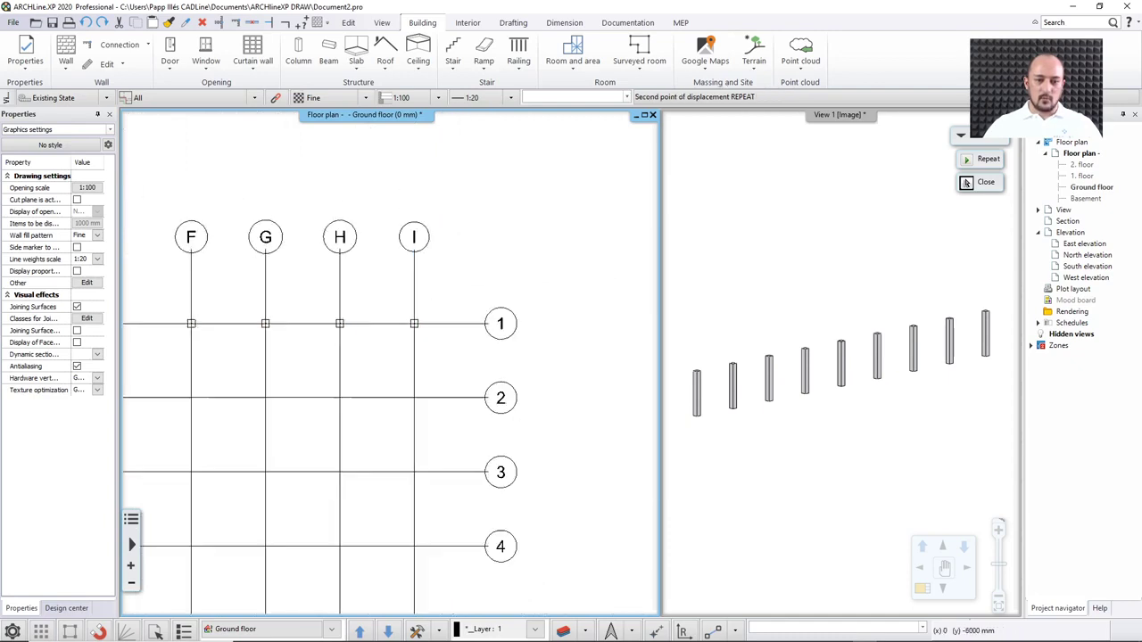
middle_click_drag(393, 363, 379, 127)
scroll(490, 372, "down", 3)
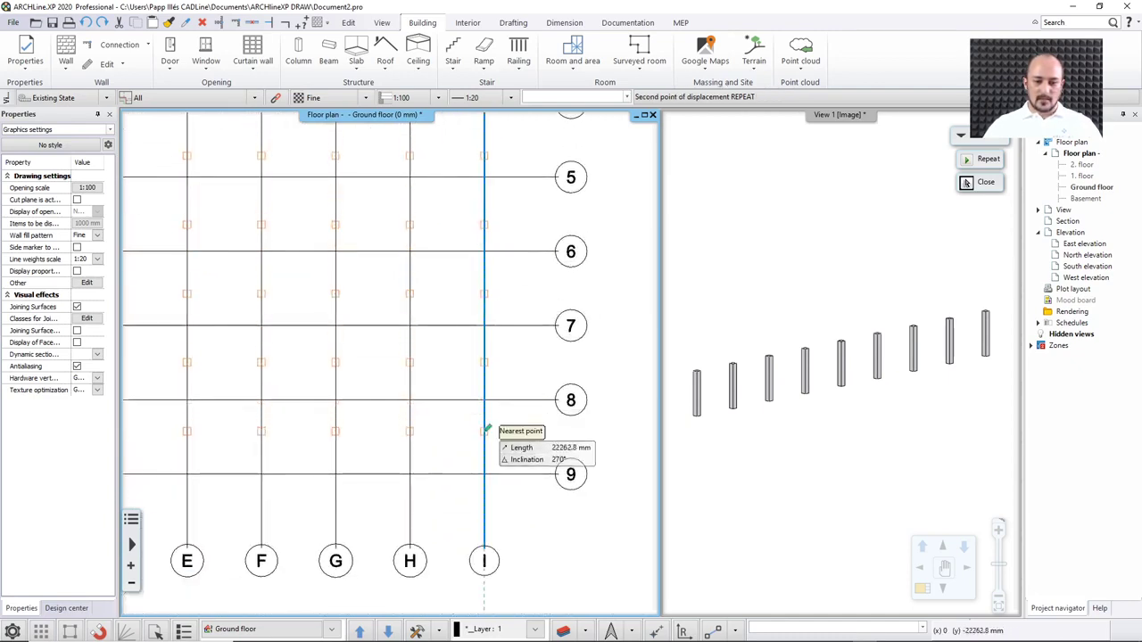
left_click(485, 474)
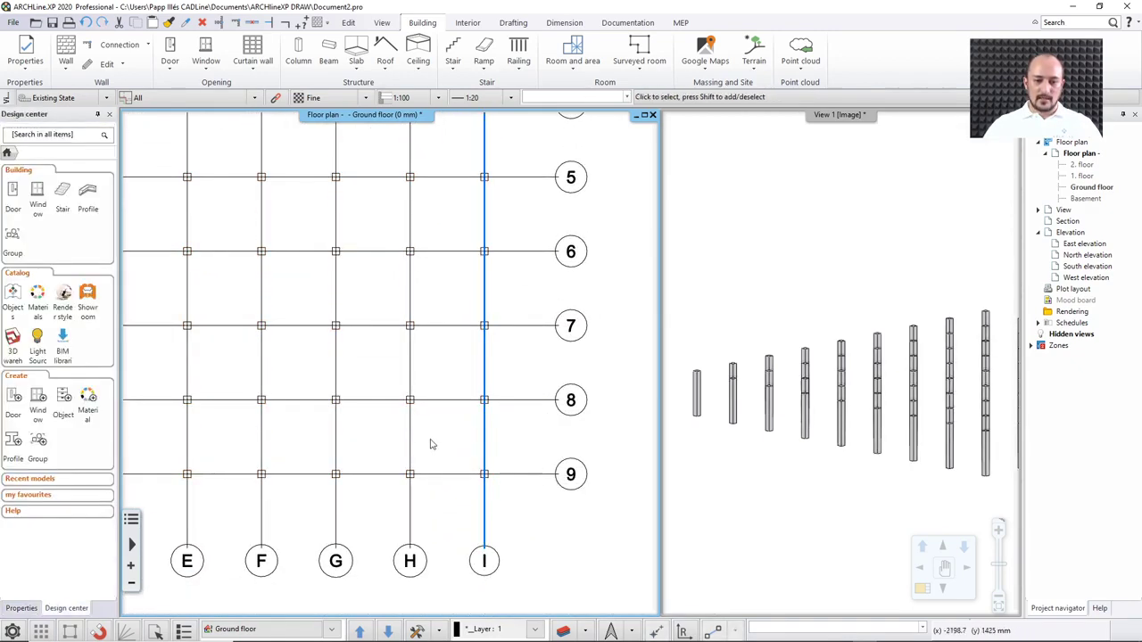
left_click(738, 429)
middle_click_drag(739, 429, 798, 396)
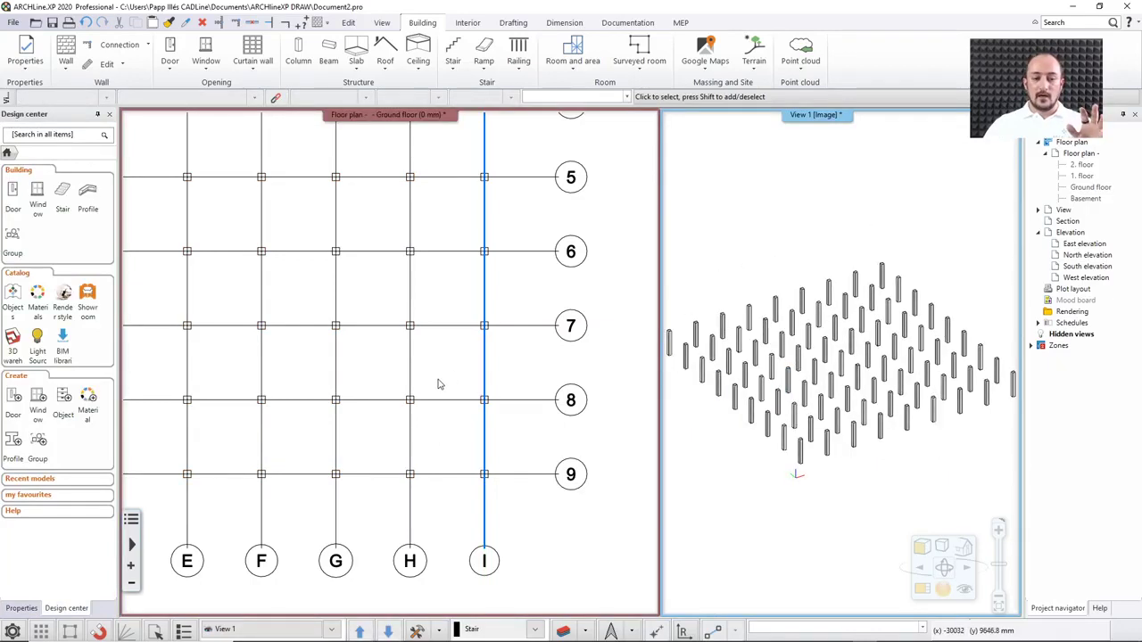
middle_click_drag(449, 374, 542, 395)
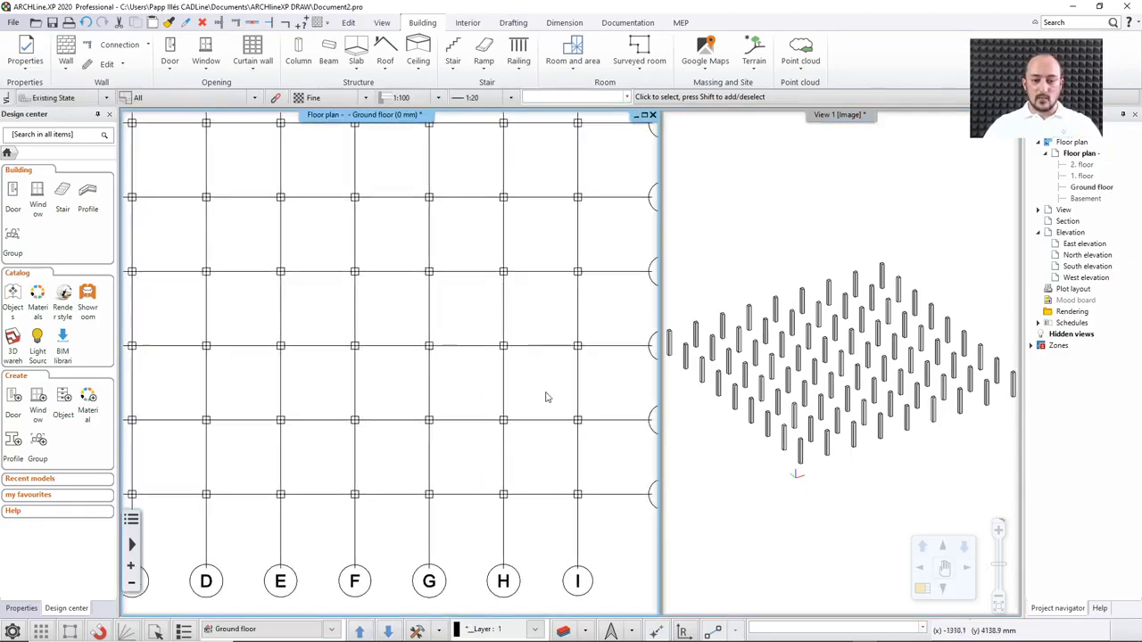
Delete the columns in the middle of the grid, at the intersections of grid lines D to G with 4 to 7
scroll(490, 401, "down", 1)
scroll(389, 327, "down", 2)
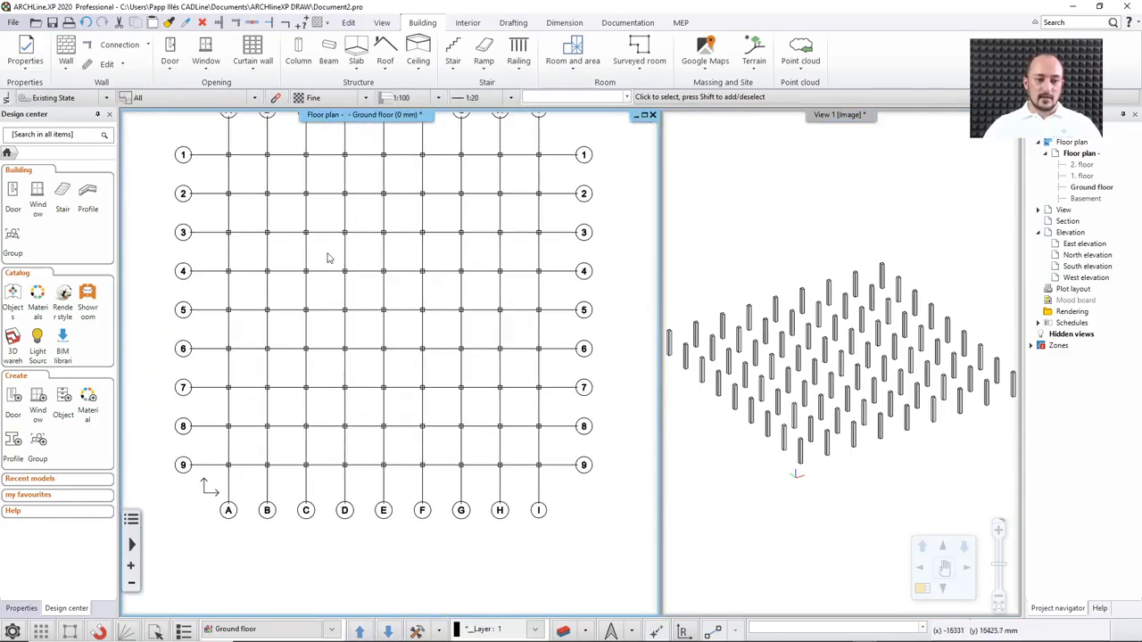
left_click_drag(326, 259, 477, 402)
key("Delete")
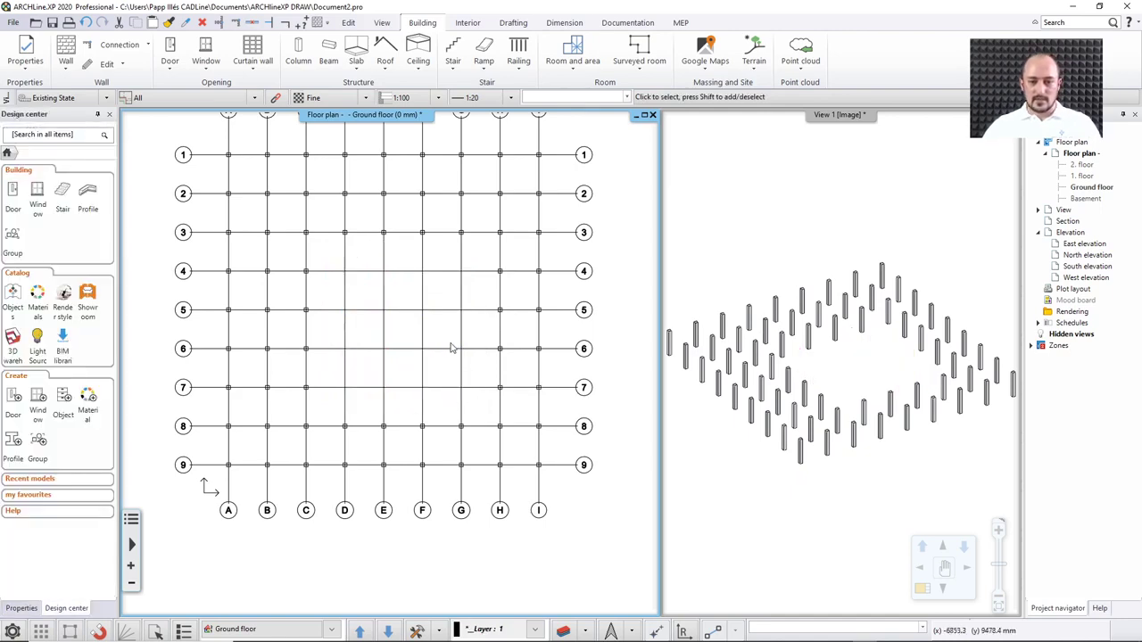
Place two Reinforced concrete beams along grid line 1, one from column A to column B and one from B to C
scroll(387, 296, "up", 1)
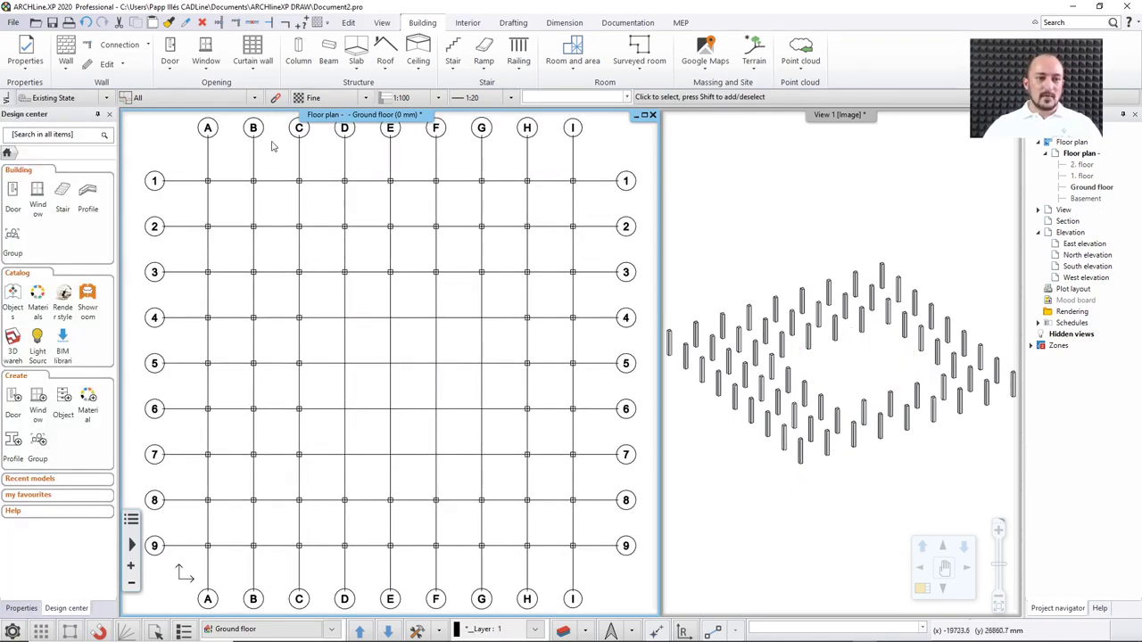
left_click(329, 53)
scroll(268, 173, "up", 3)
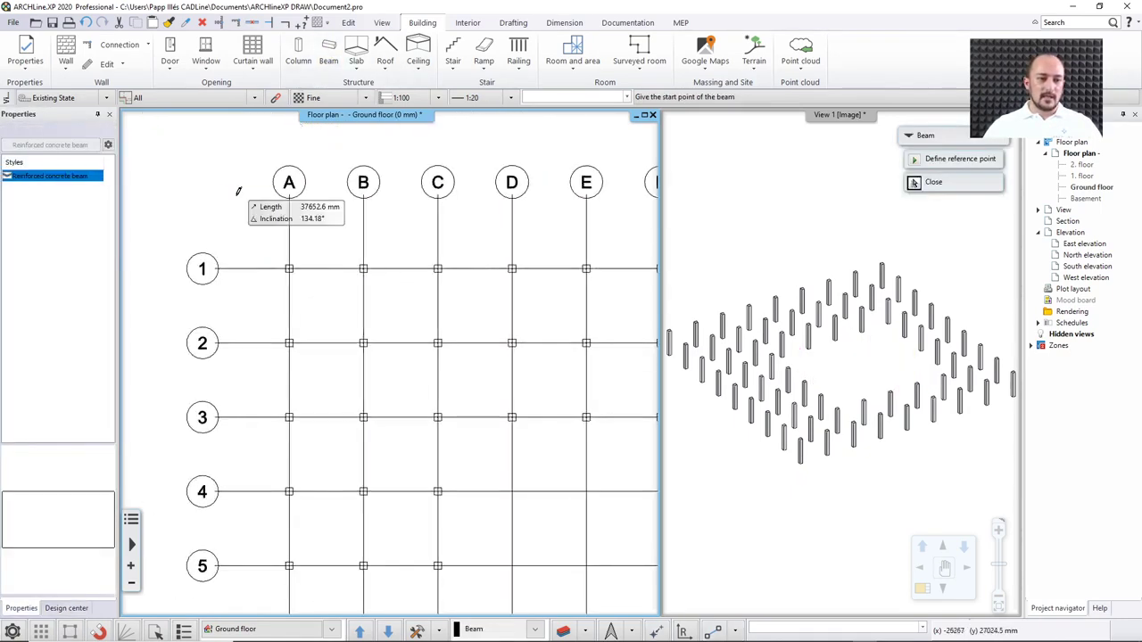
left_click(327, 348)
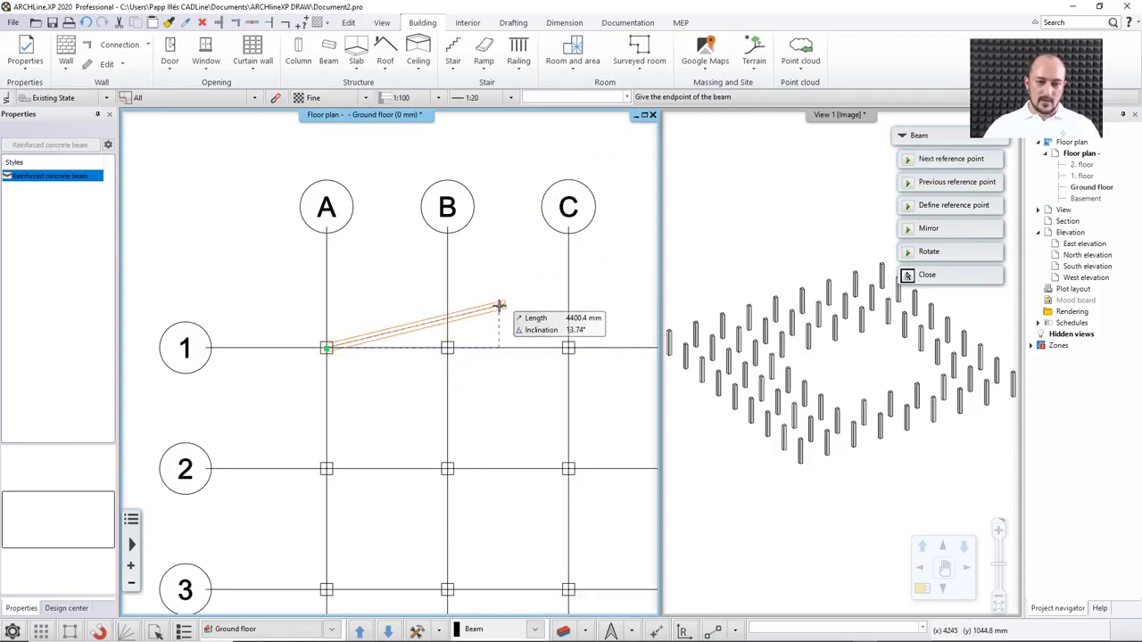
left_click(447, 348)
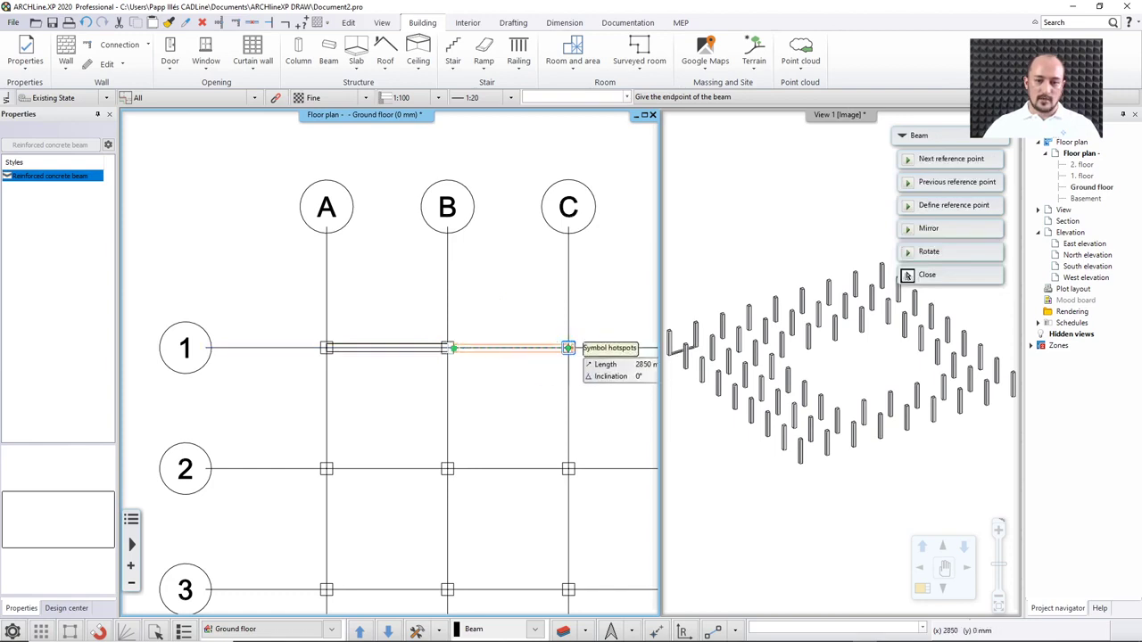
left_click(568, 348)
key("Escape")
key("Escape")
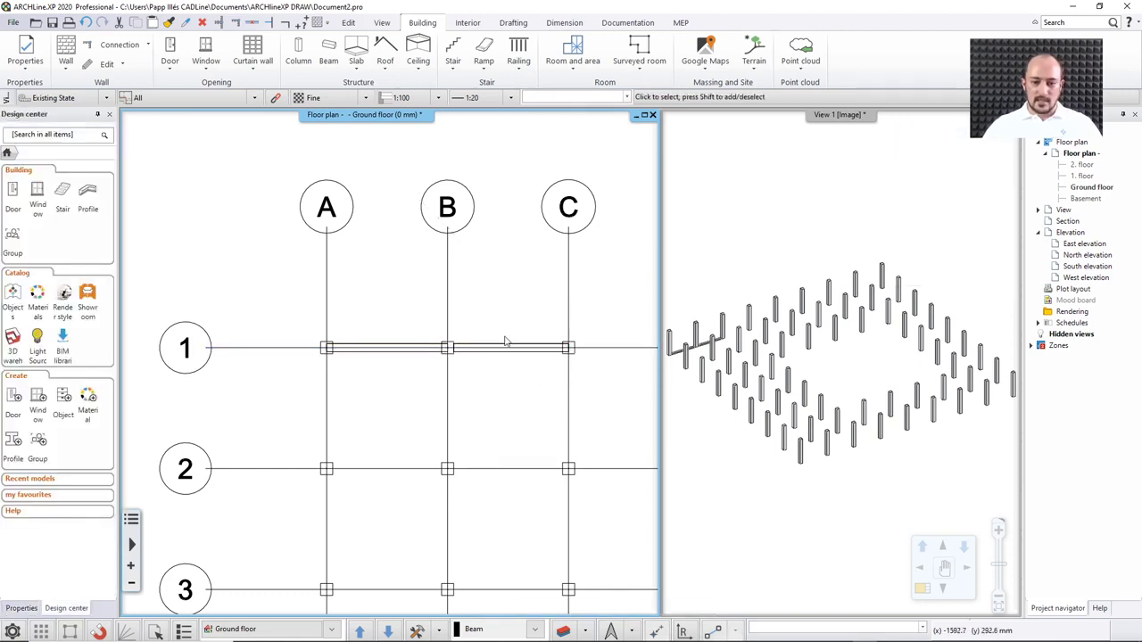
Move the start point of the second beam to the centre of the column at grid intersection B-1
left_click(481, 349)
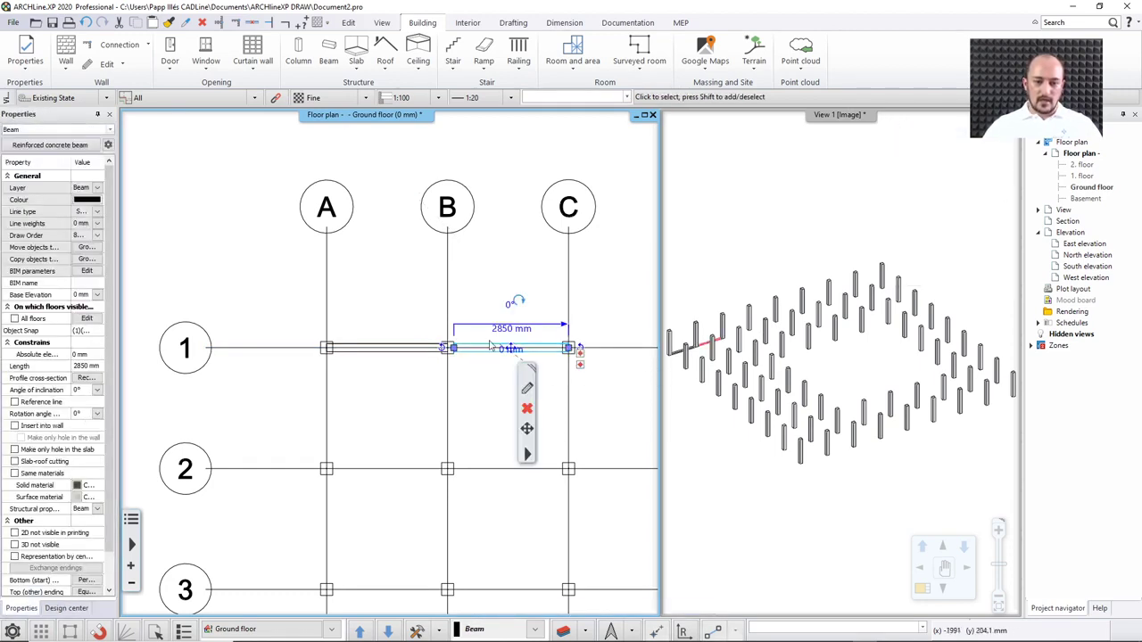
mouse_move(450, 348)
left_click(515, 362)
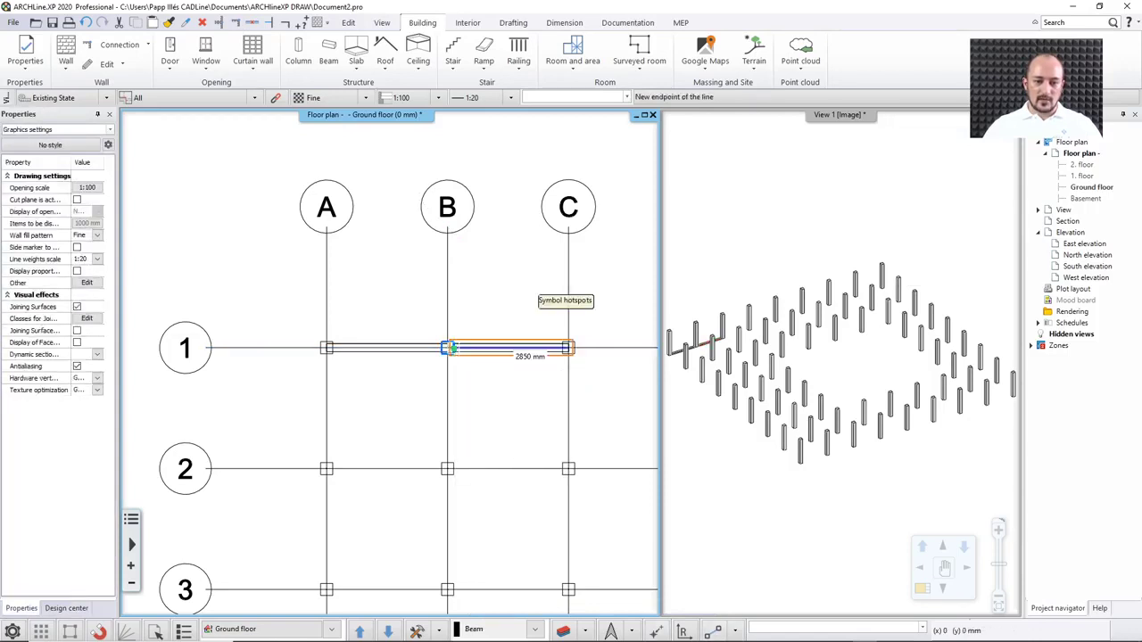
left_click(447, 348)
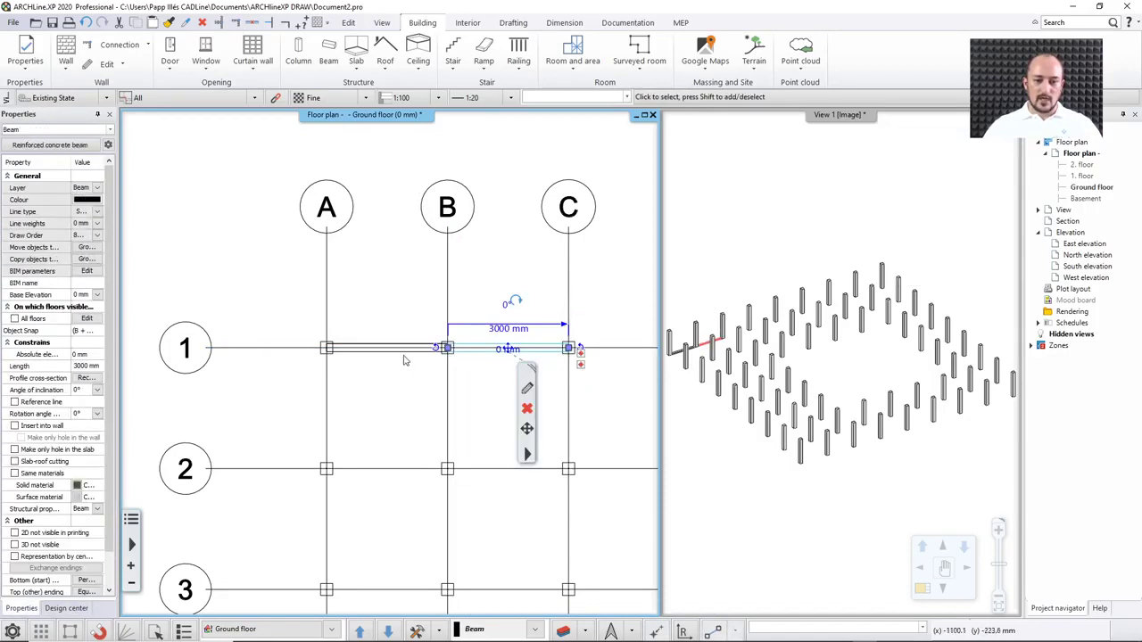
Try to set the length of both beams on grid line 1 to 2700 mm
left_click(403, 352, "shift")
left_click(89, 354)
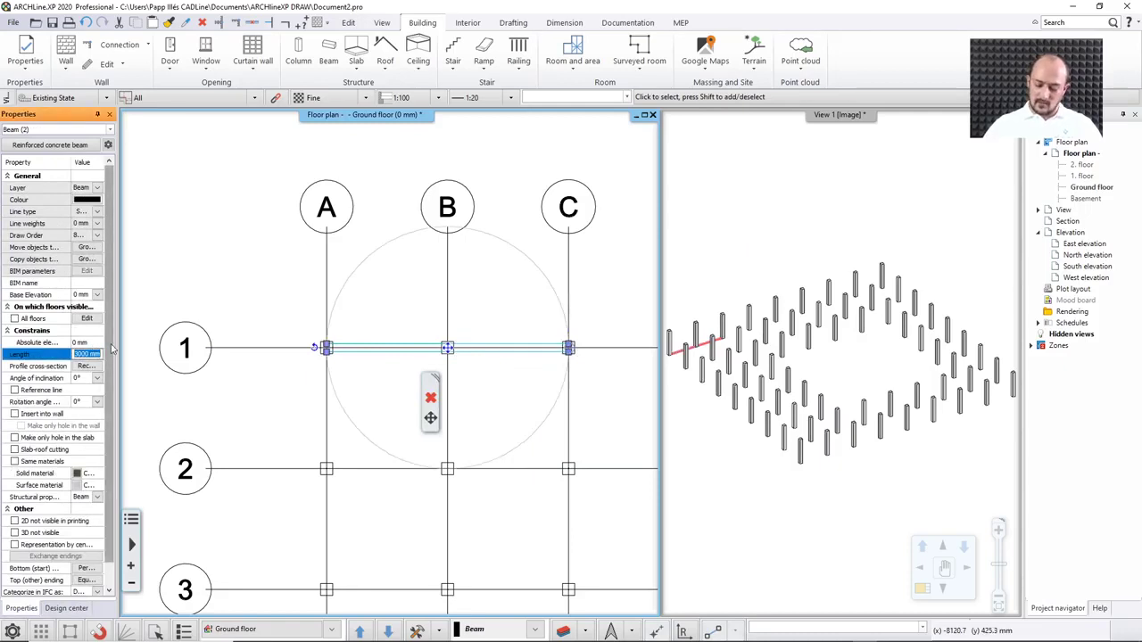
type("2700")
key("Return")
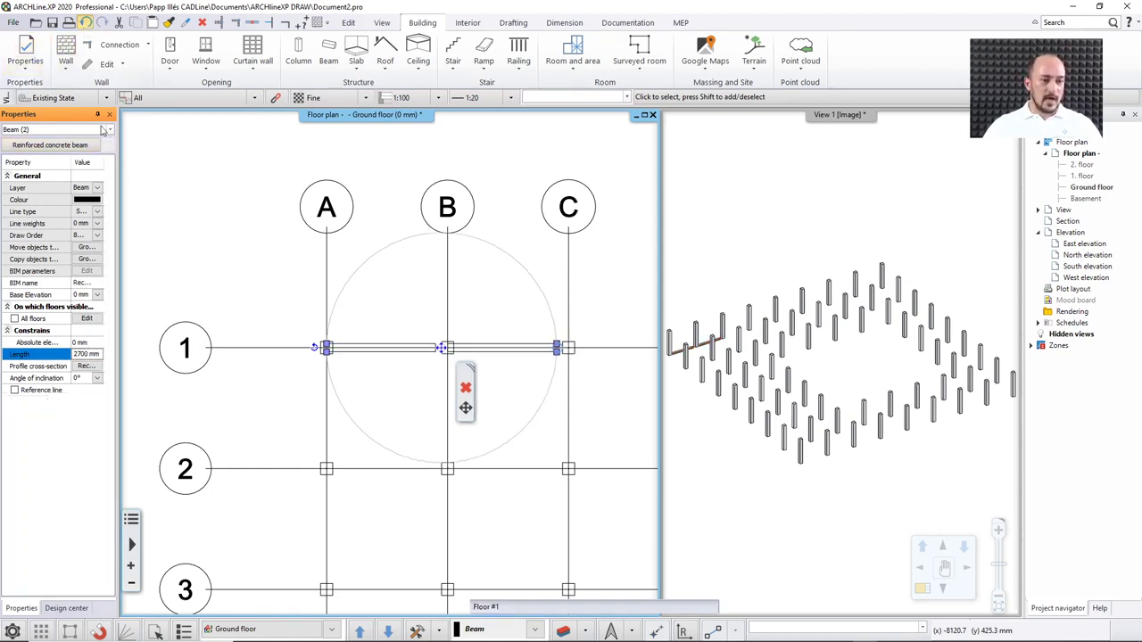
key("ctrl+z")
Set the base elevation of both beams on grid line 1 to 2700 mm
left_click(362, 346)
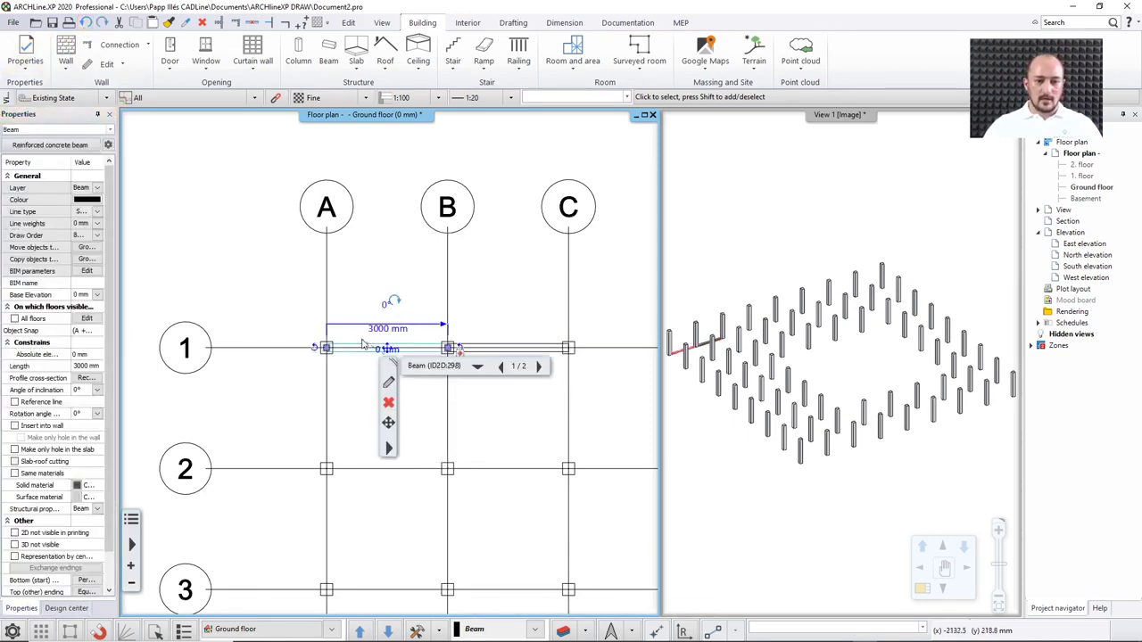
left_click(504, 347, "shift")
left_click(82, 294)
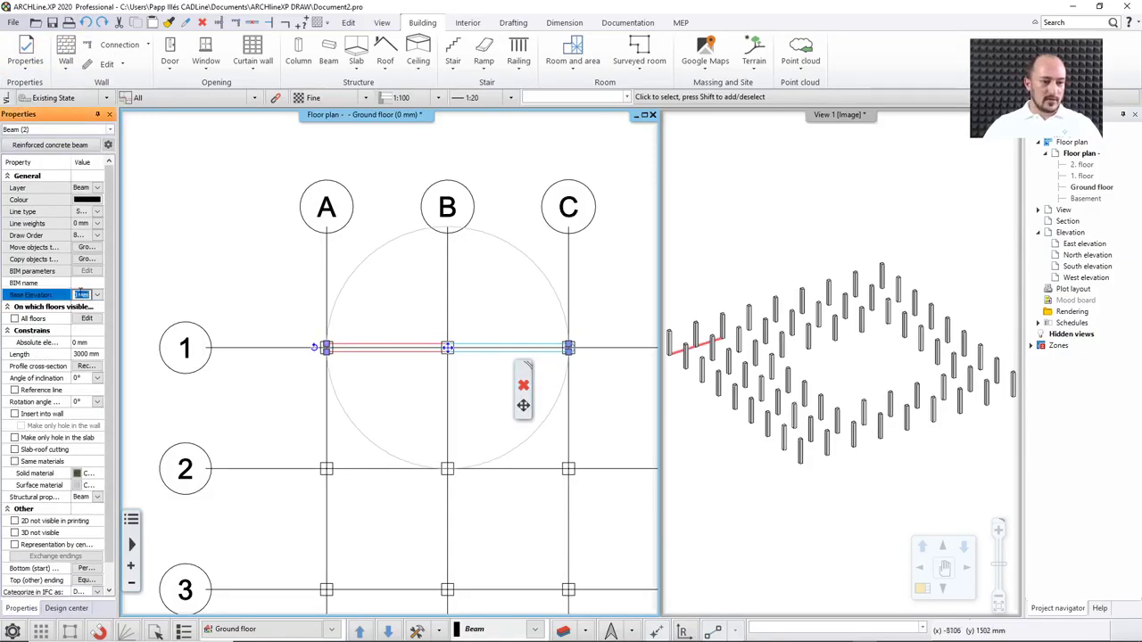
type("2700")
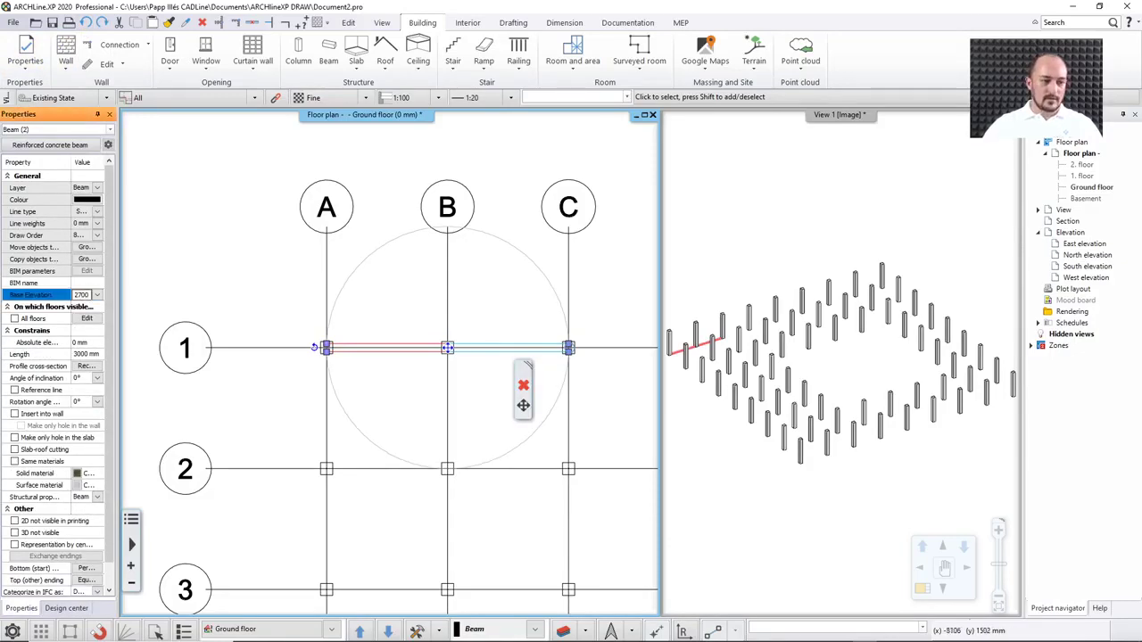
key("Return")
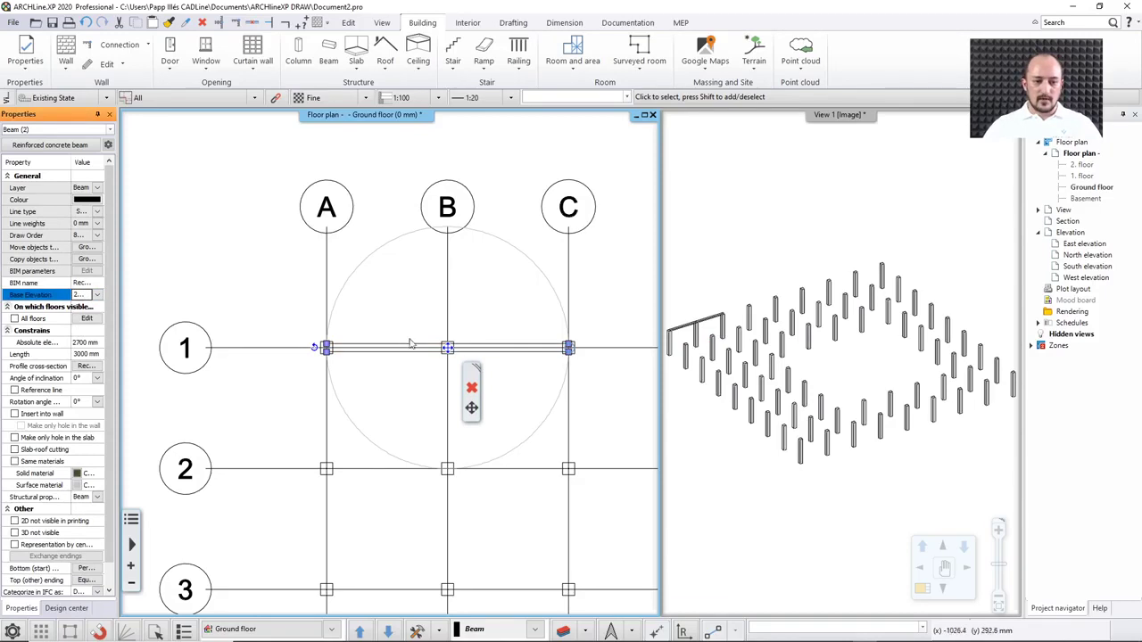
Multiply the two raised beams on grid line 1 with 8 copies, spreading them along grid line B down to grid line 9
left_click(502, 344, "shift")
left_click(502, 345, "shift")
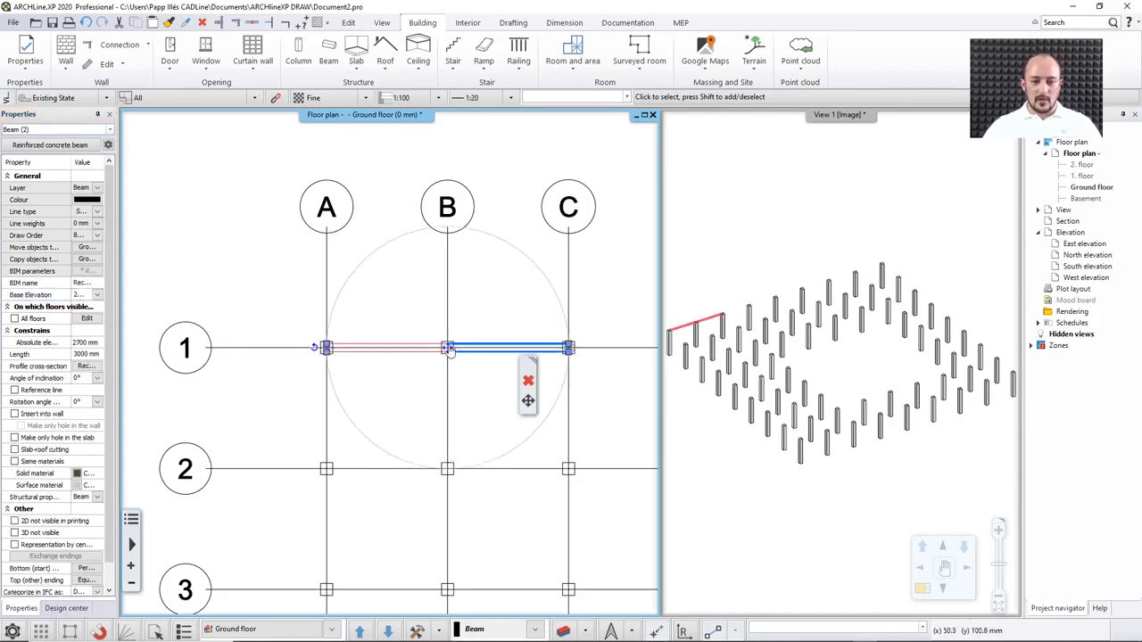
left_click(447, 347)
left_click(501, 439)
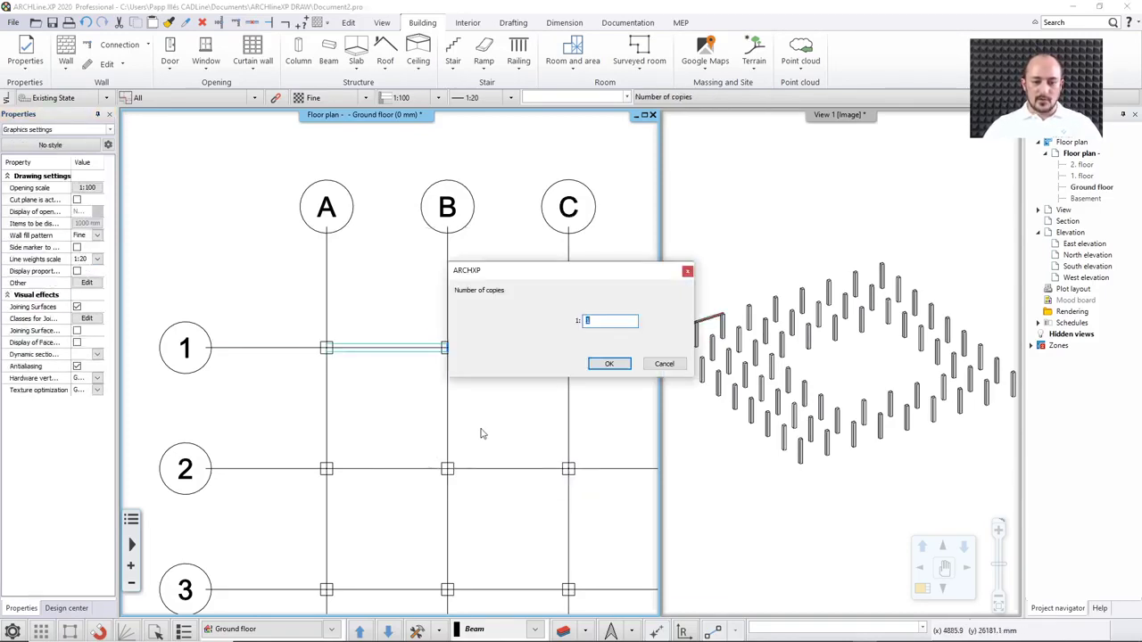
left_click(610, 364)
left_click(447, 347)
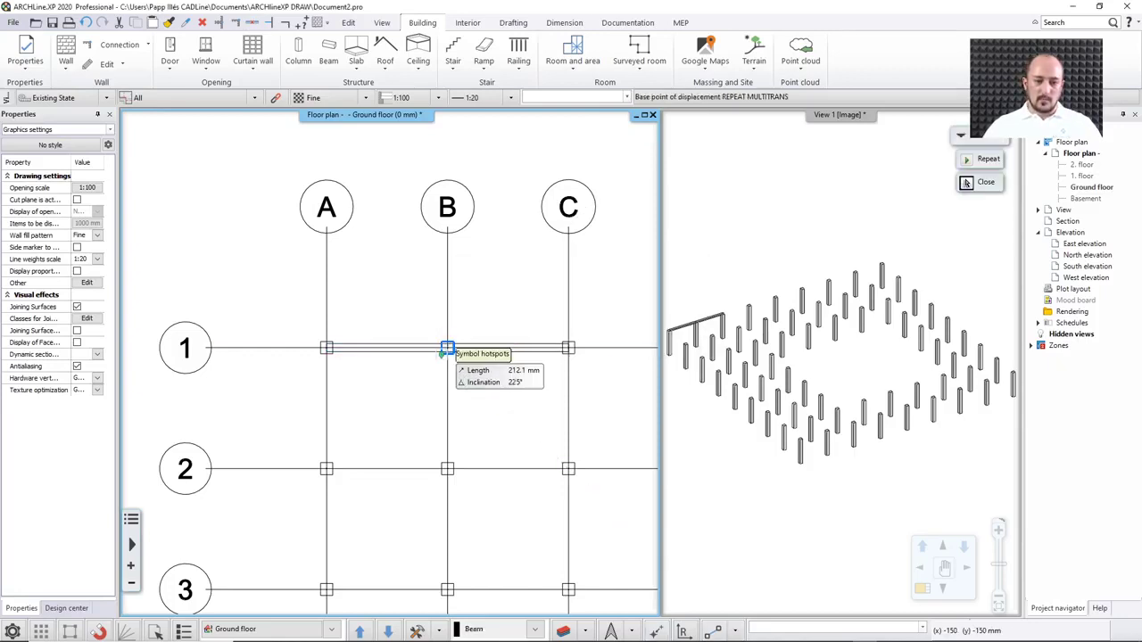
scroll(447, 347, "up", 5)
scroll(361, 335, "down", 5)
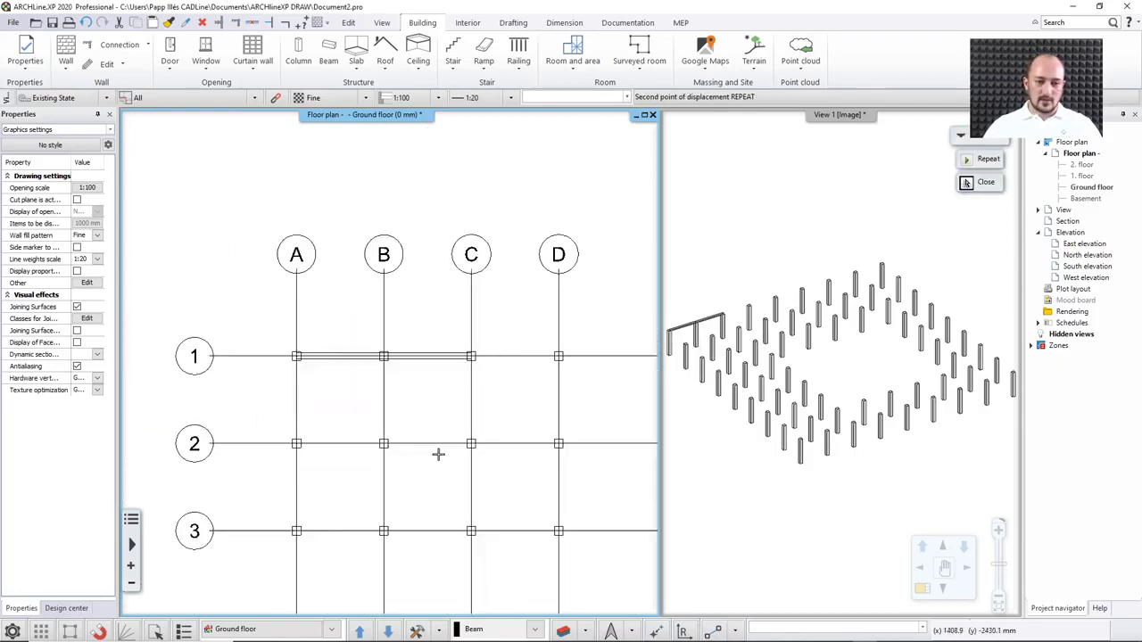
scroll(421, 343, "up", 5)
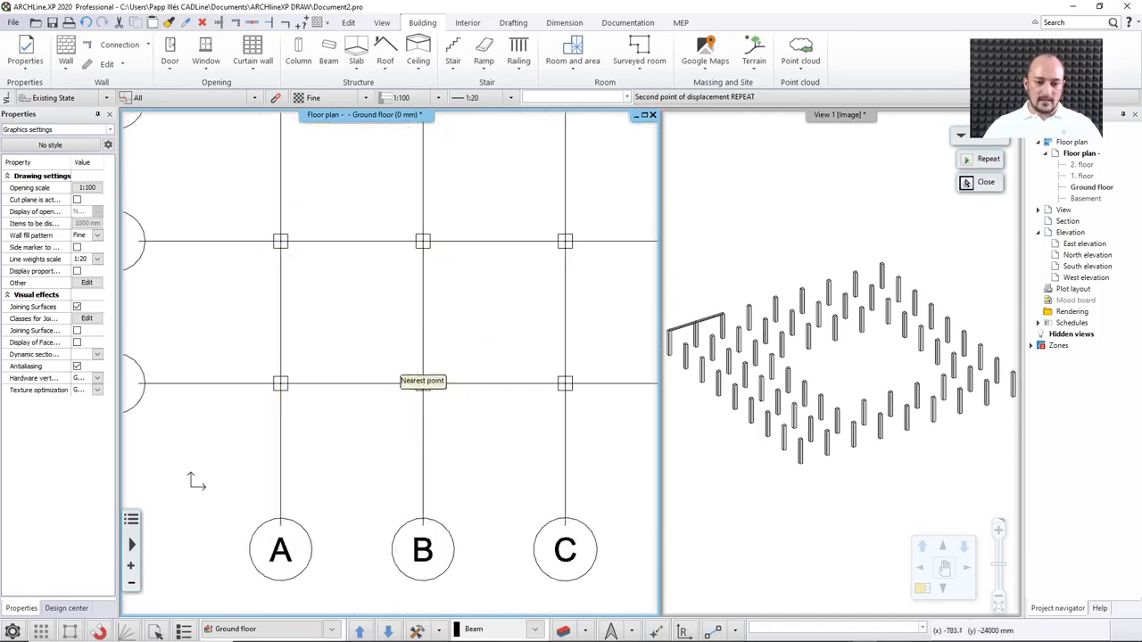
left_click(422, 384)
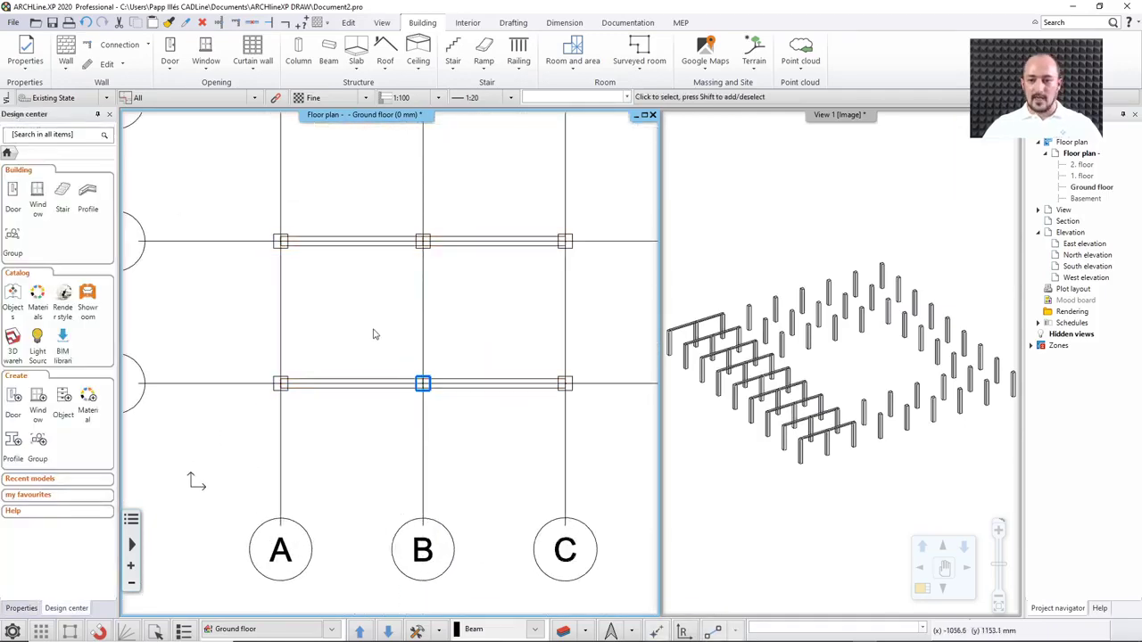
Offset grid line A with its aligned columns and beams toward grid line B by about 1250 mm
scroll(375, 335, "down", 5)
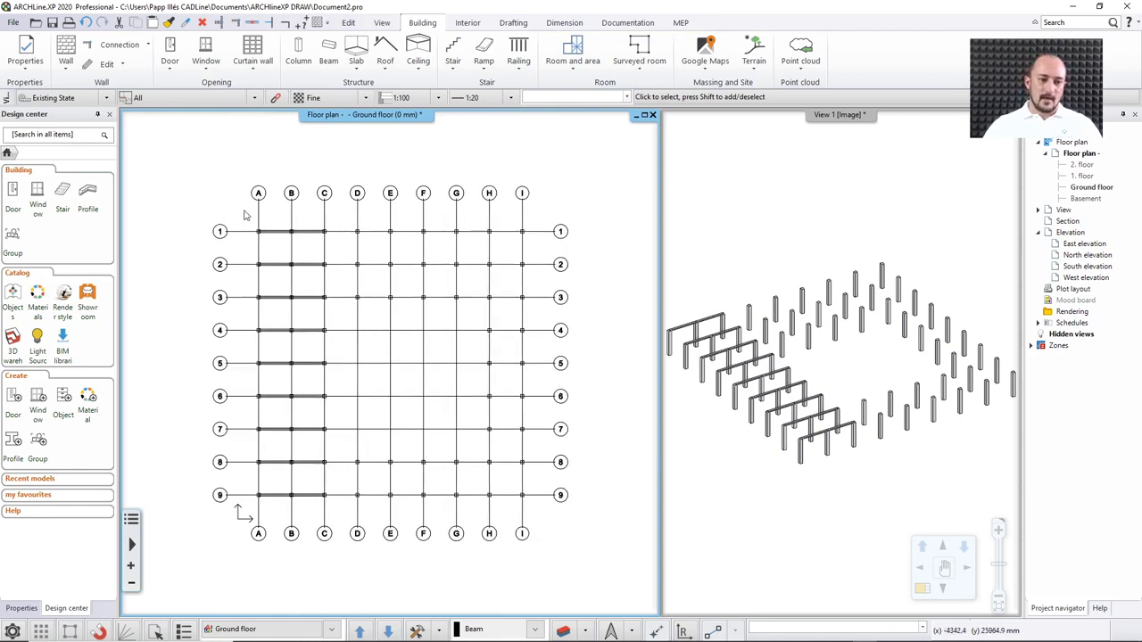
left_click(258, 220)
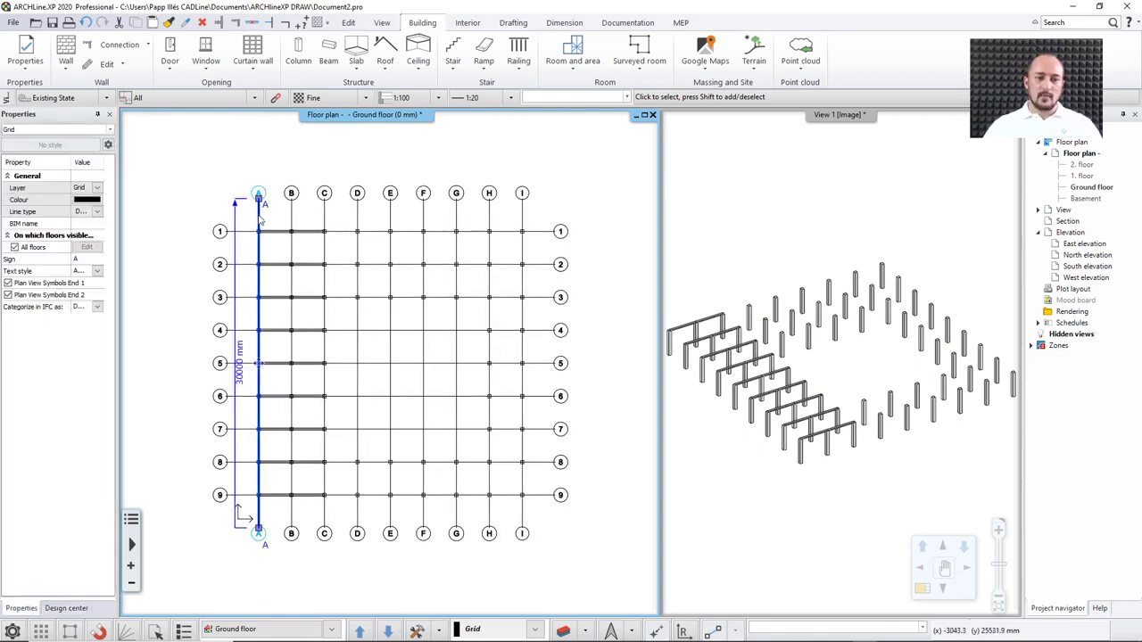
right_click(261, 255)
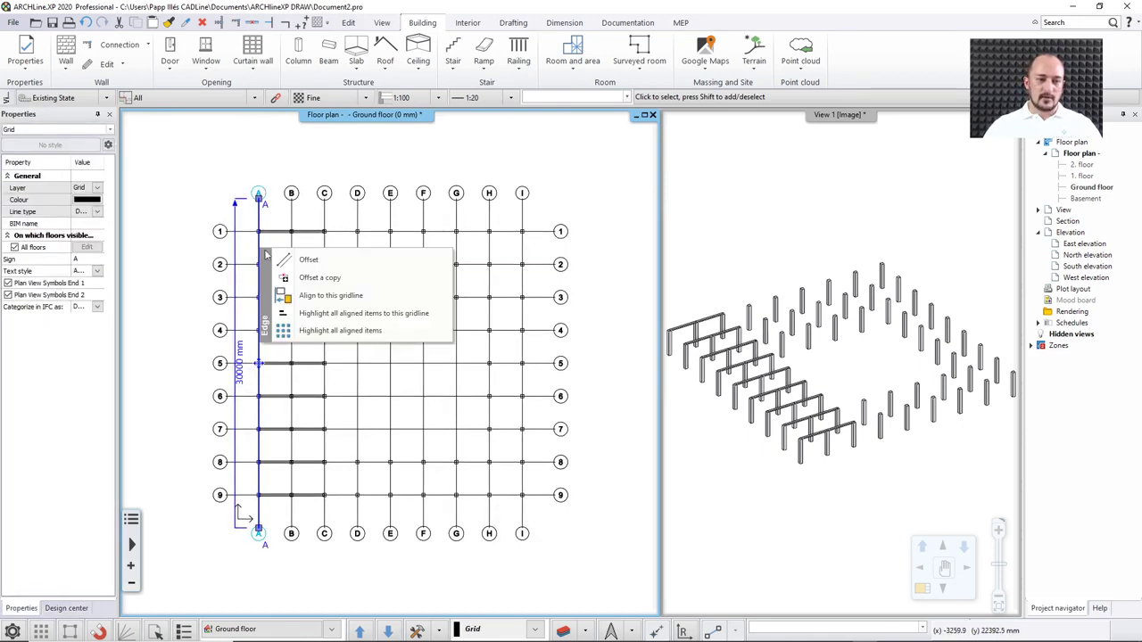
left_click(297, 263)
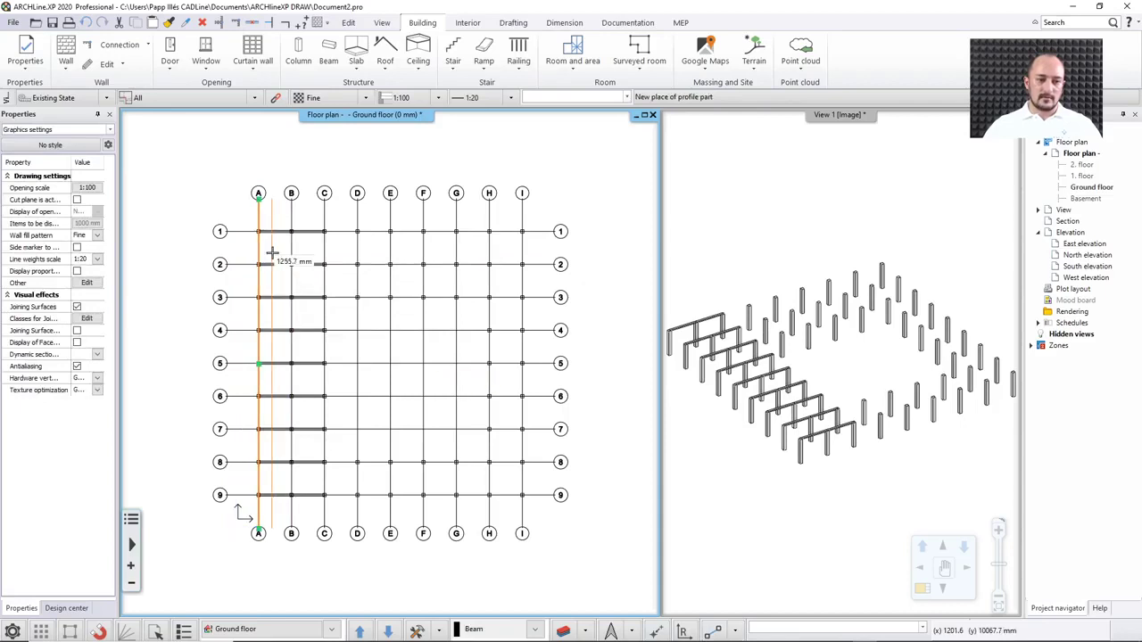
left_click(272, 255)
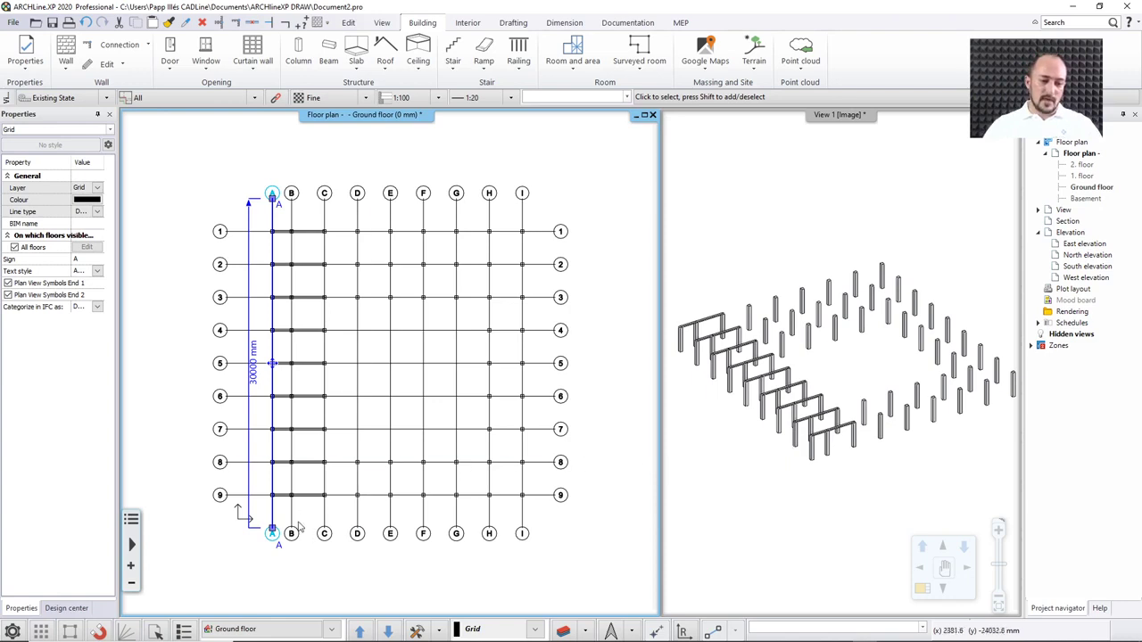
Rotate grid line A about its endpoint beyond grid line 9 so its other end swings away from grid line B
mouse_move(272, 531)
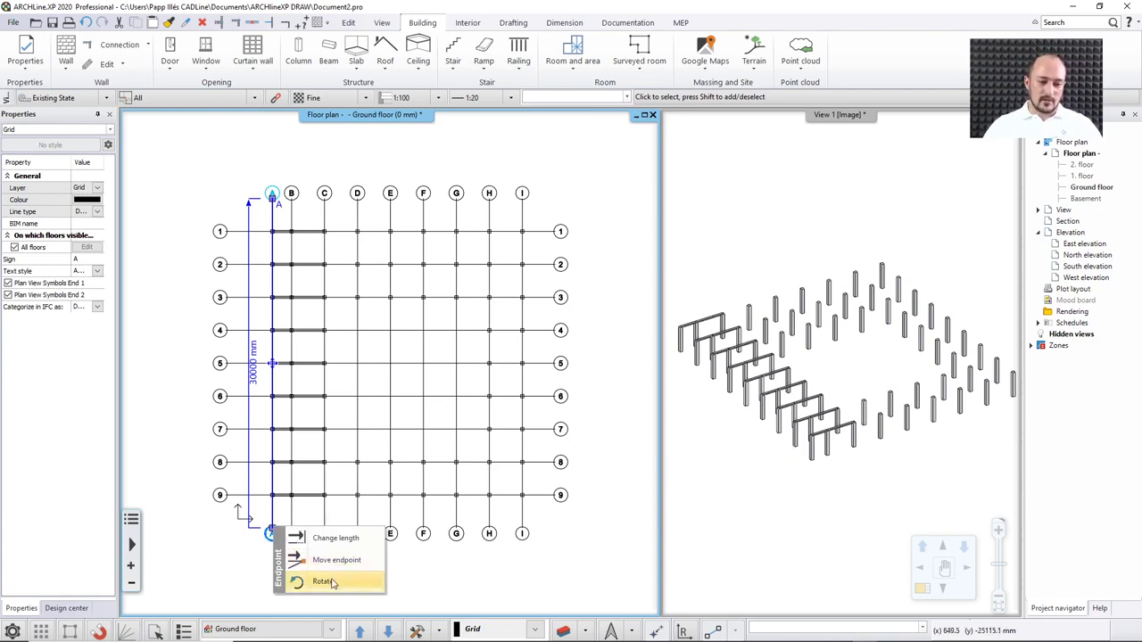
left_click(322, 581)
left_click(272, 194)
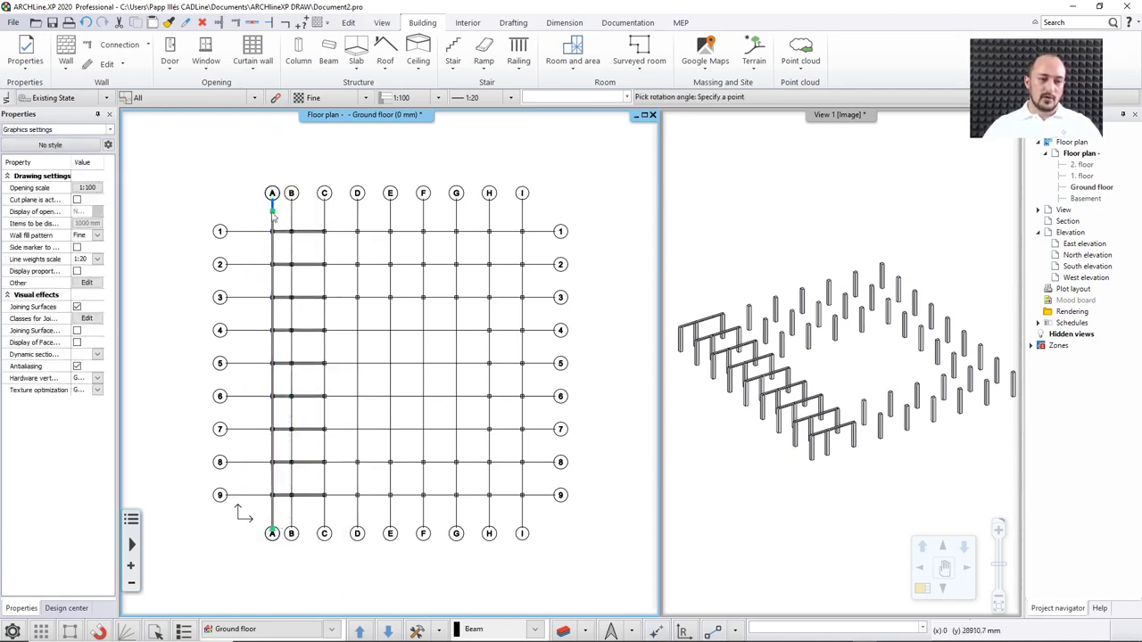
left_click(245, 197)
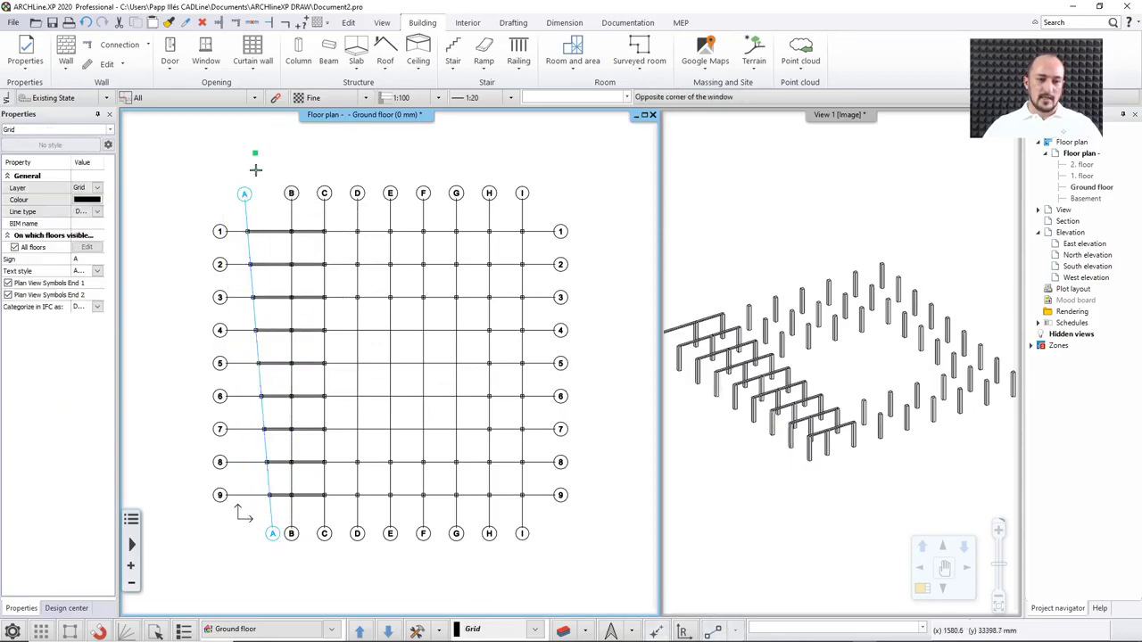
key("Escape")
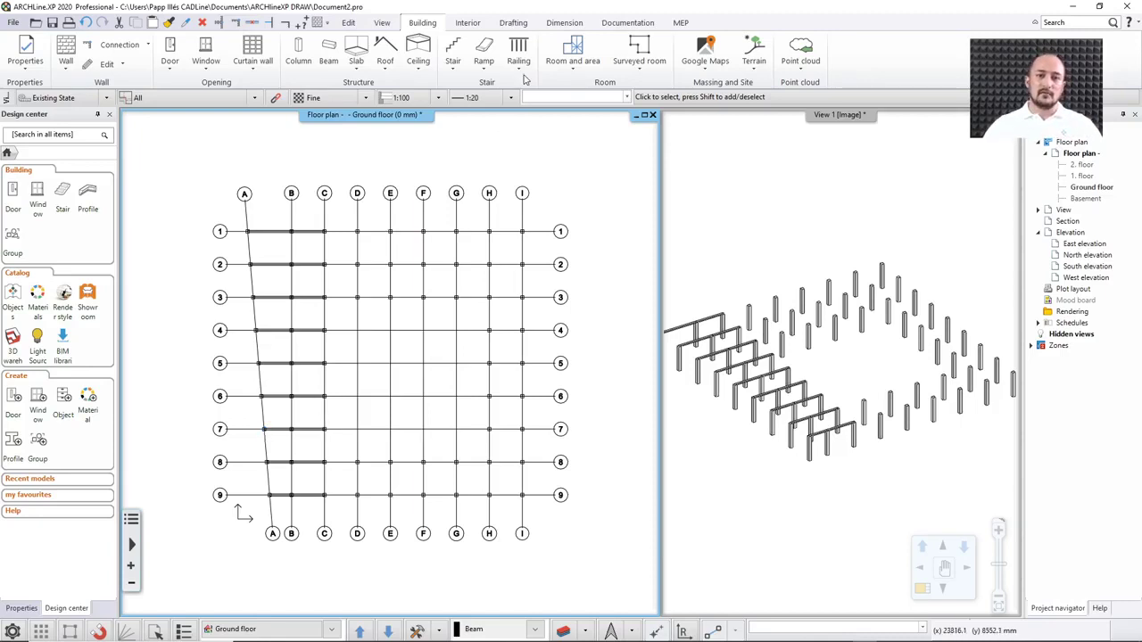
left_click(513, 22)
left_click(613, 62)
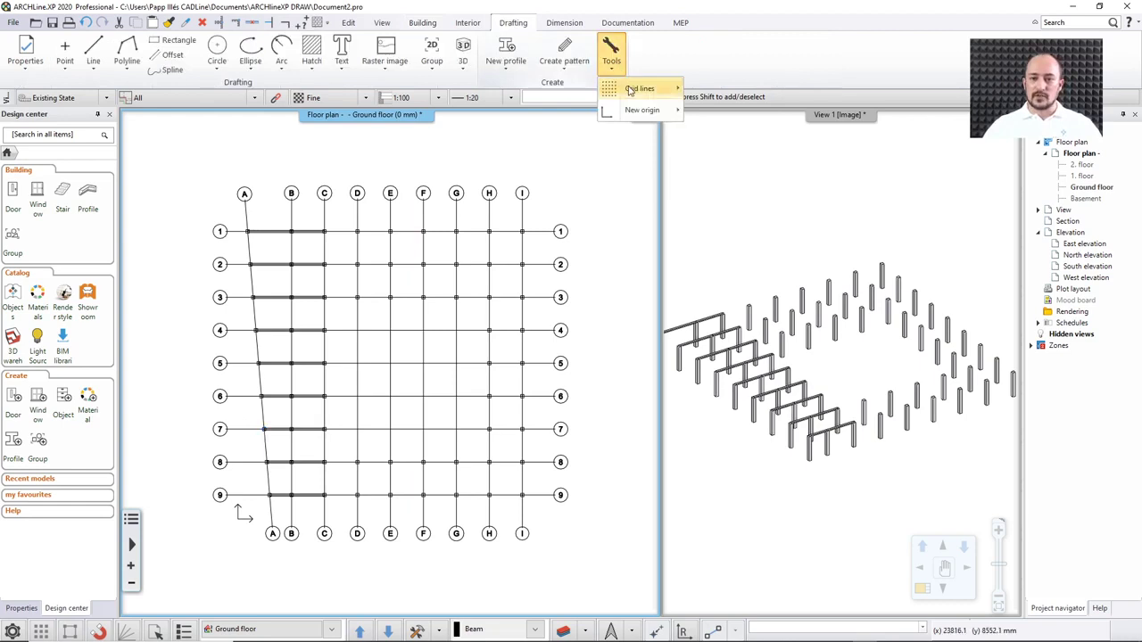
mouse_move(640, 88)
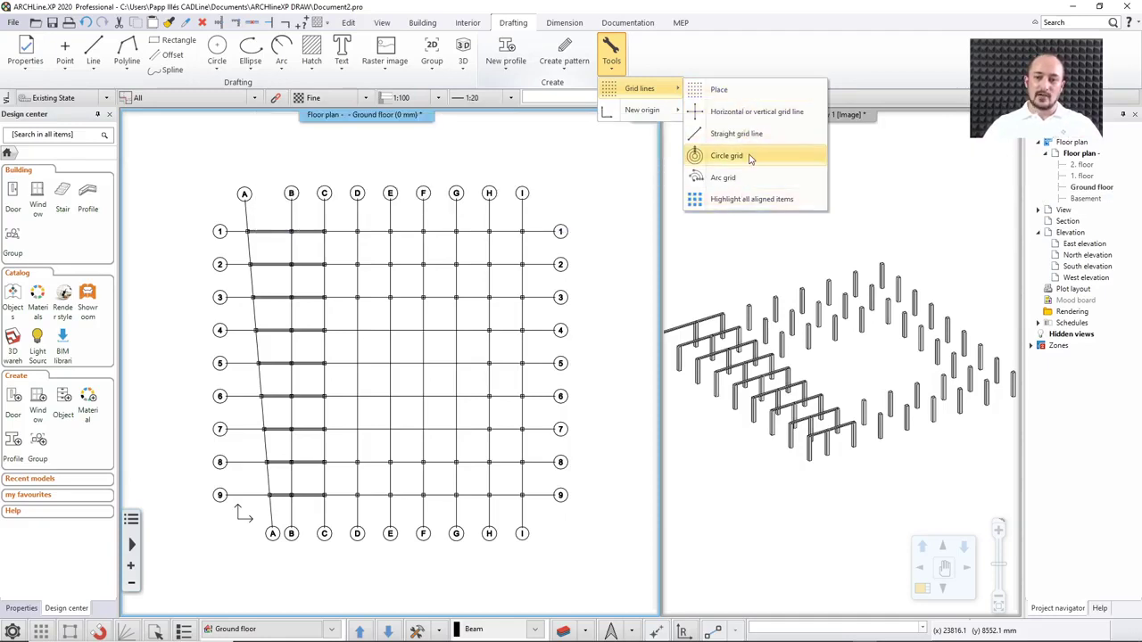
left_click(779, 56)
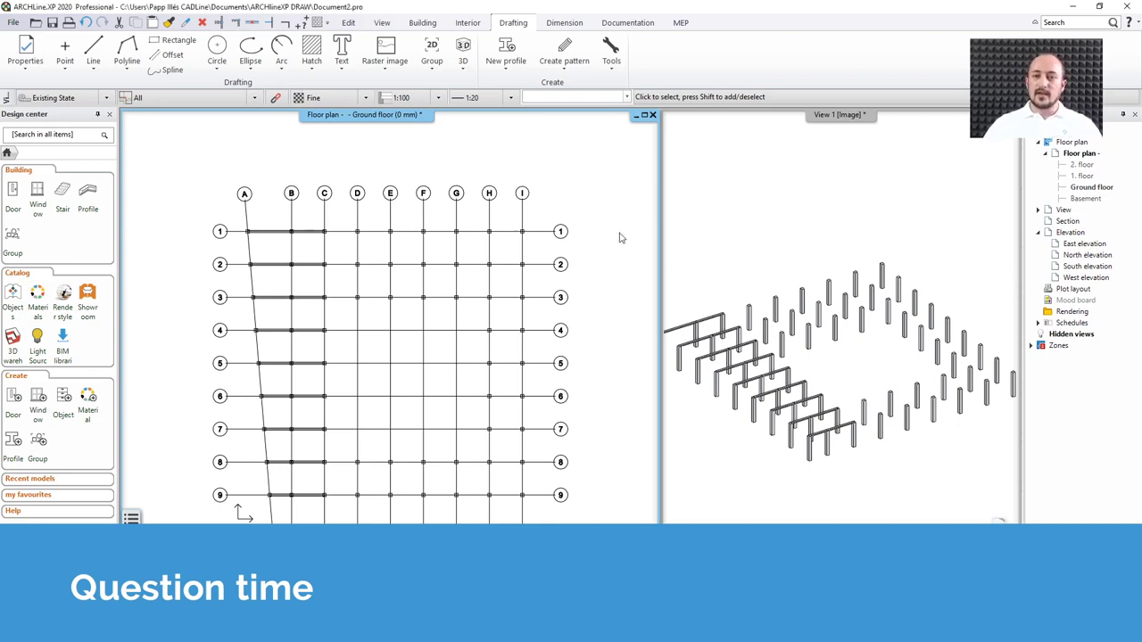
middle_click_drag(548, 175, 553, 184)
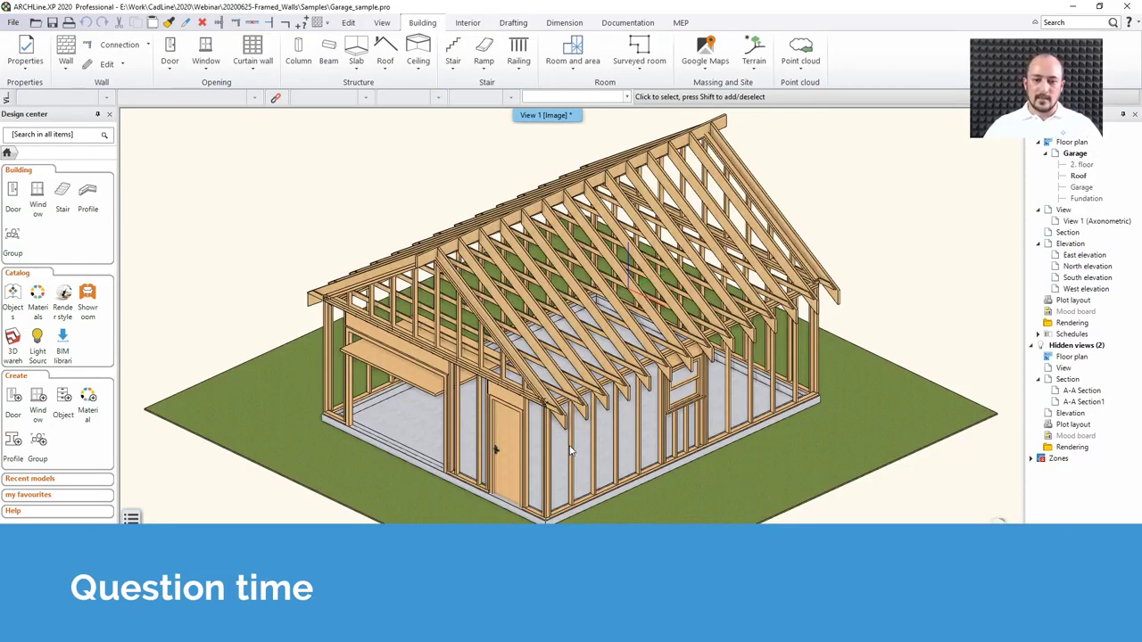
Open the framing settings of the garage's long front wall and review the inner stud and jack stud properties
left_click(574, 450)
left_click(598, 491)
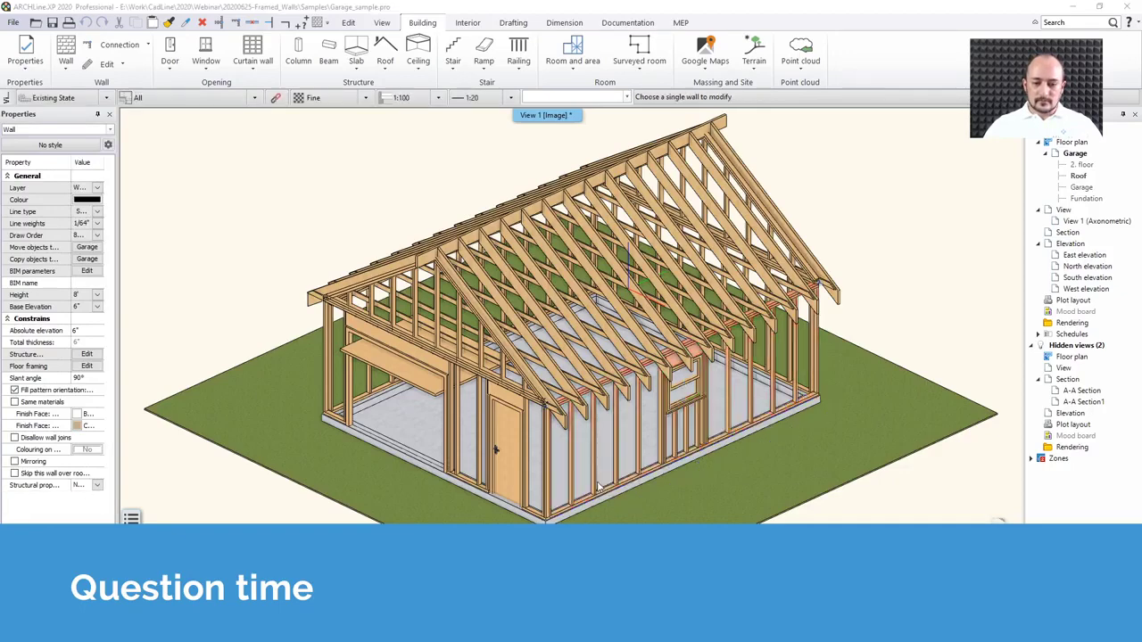
left_click(689, 284)
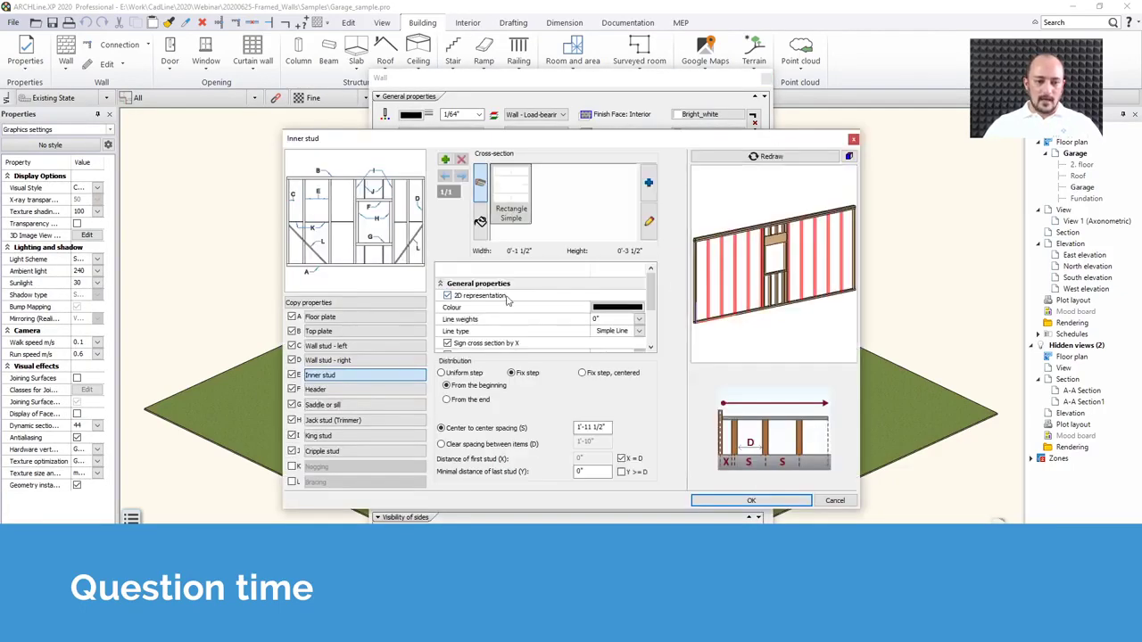
left_click(375, 420)
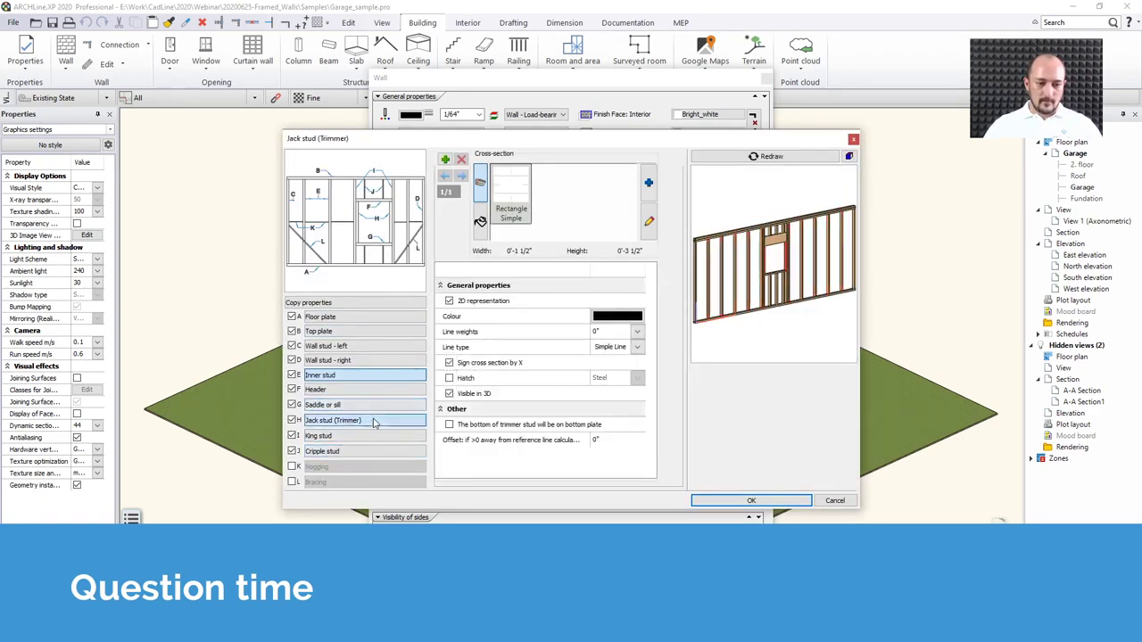
Enable nogging in the wall frame, inspect its relative elevation setting, and discard the framing changes
left_click(293, 466)
left_click(325, 467)
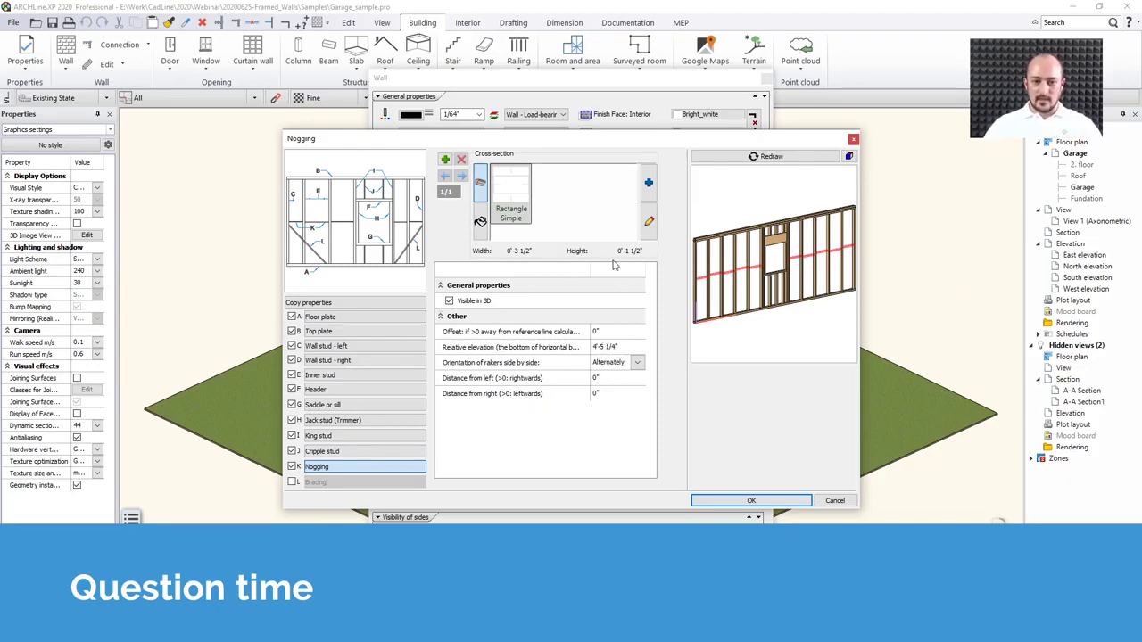
left_click(614, 347)
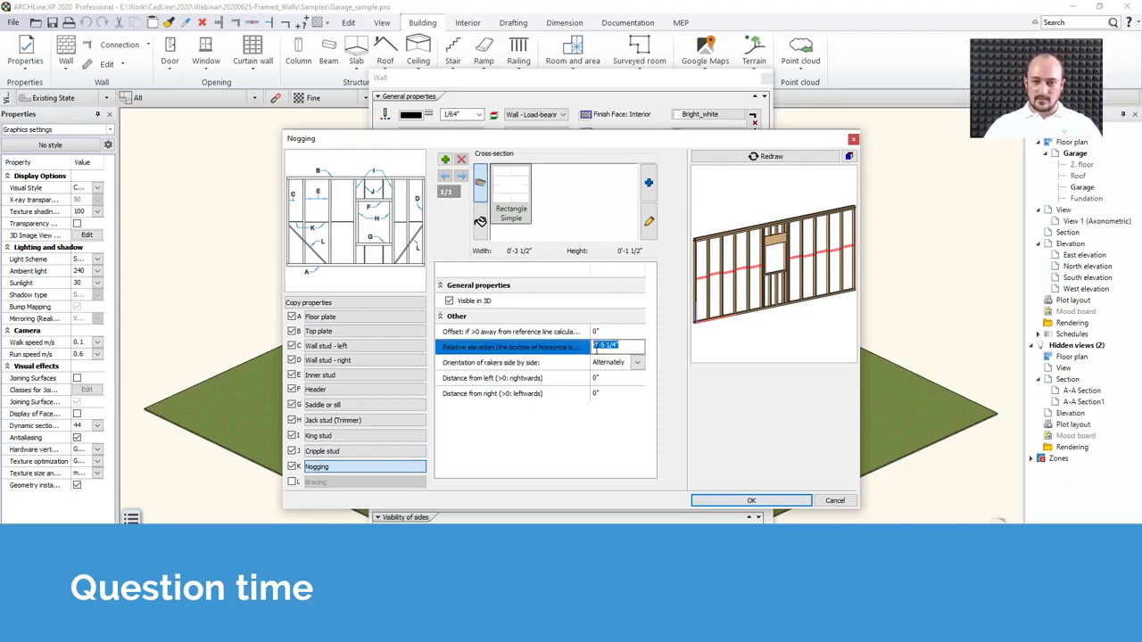
left_click(602, 444)
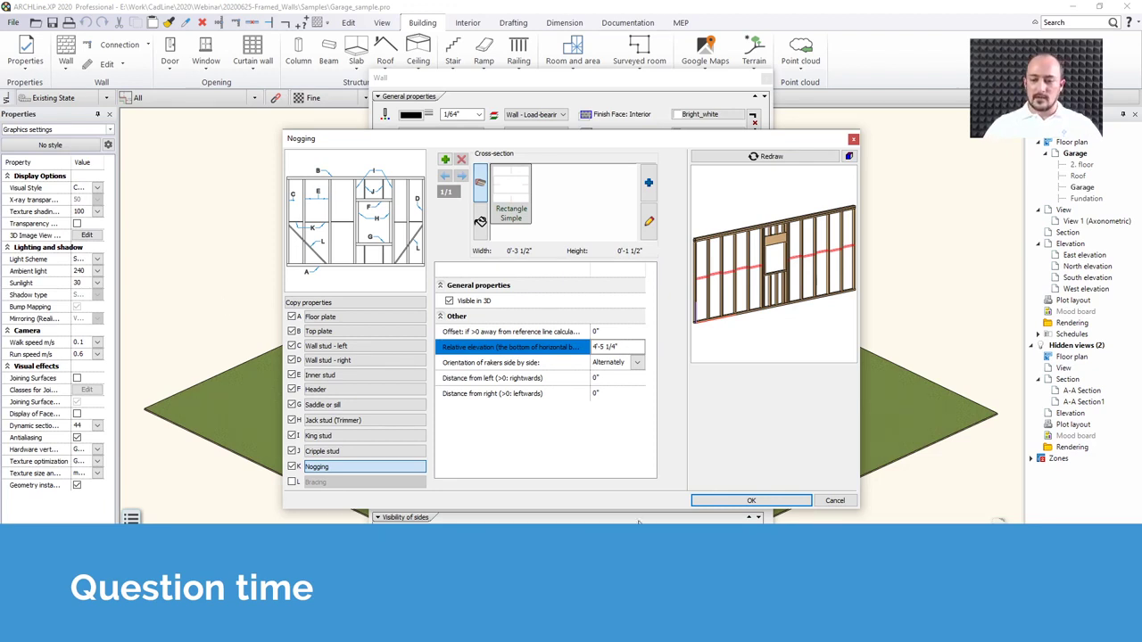
left_click(829, 501)
key("Escape")
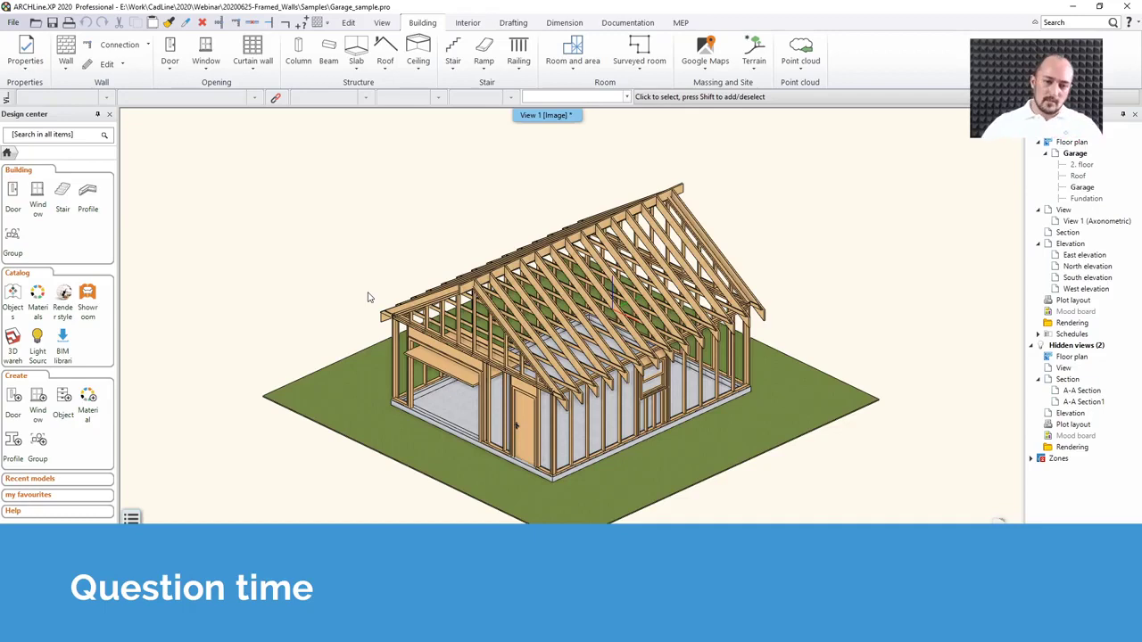
left_click(533, 415)
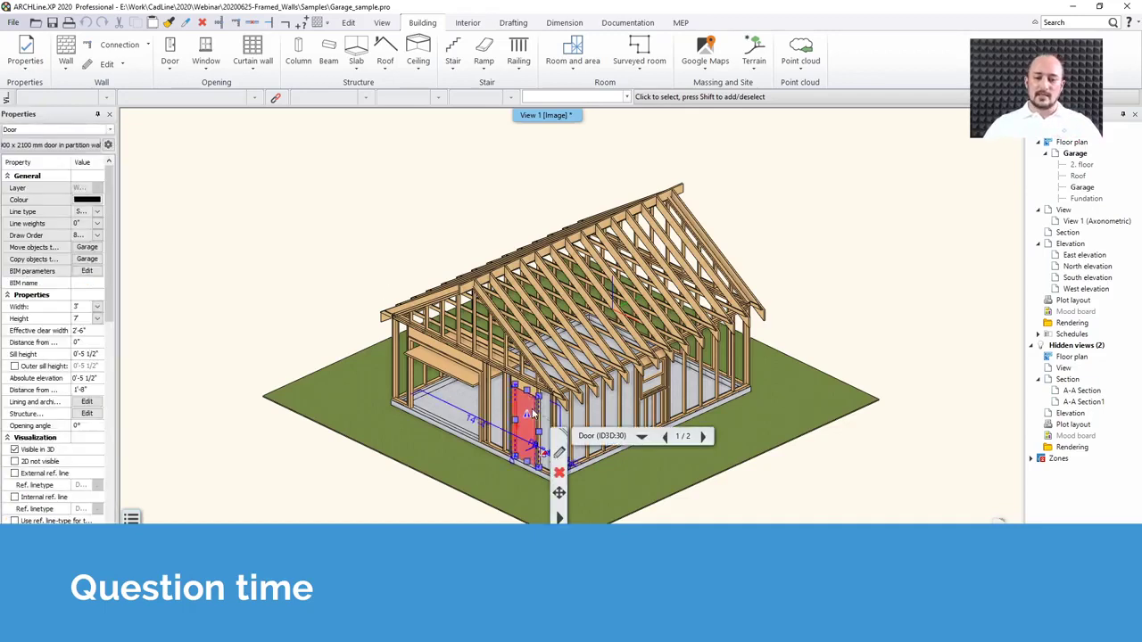
left_click(396, 250)
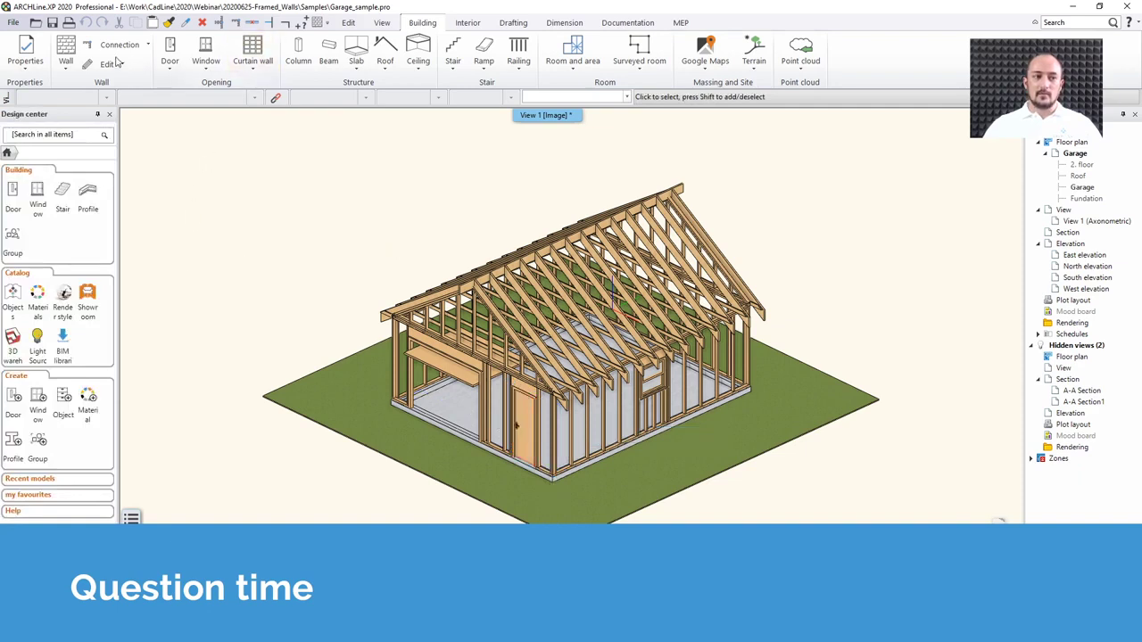
Start the Wall command and view the export and import options for the 1 layered 08 wide wall style
left_click(65, 49)
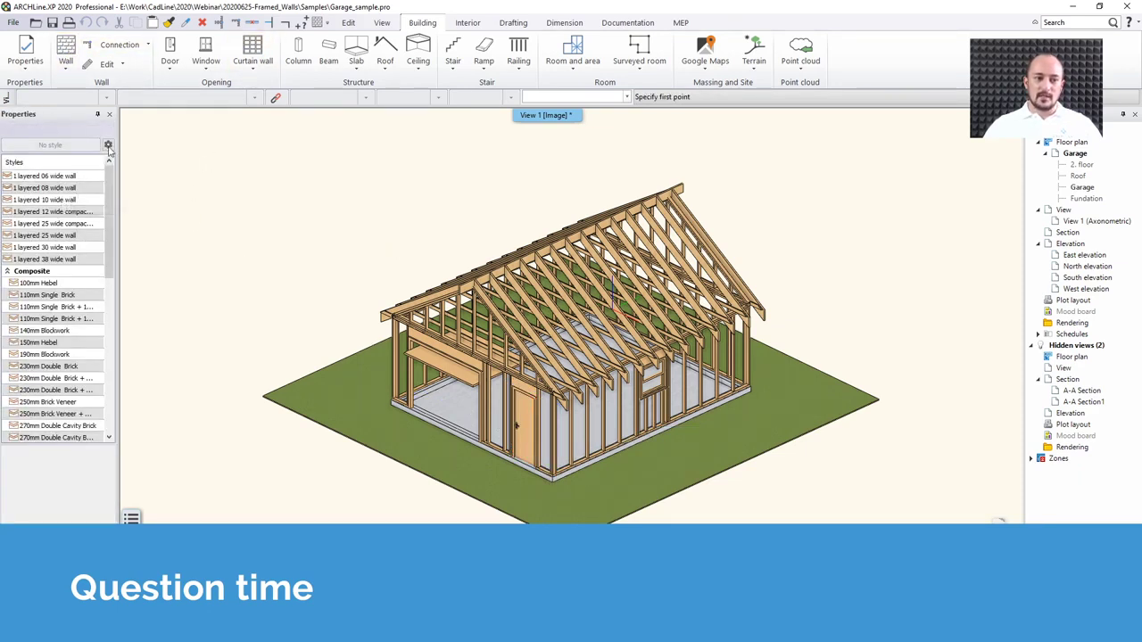
right_click(71, 187)
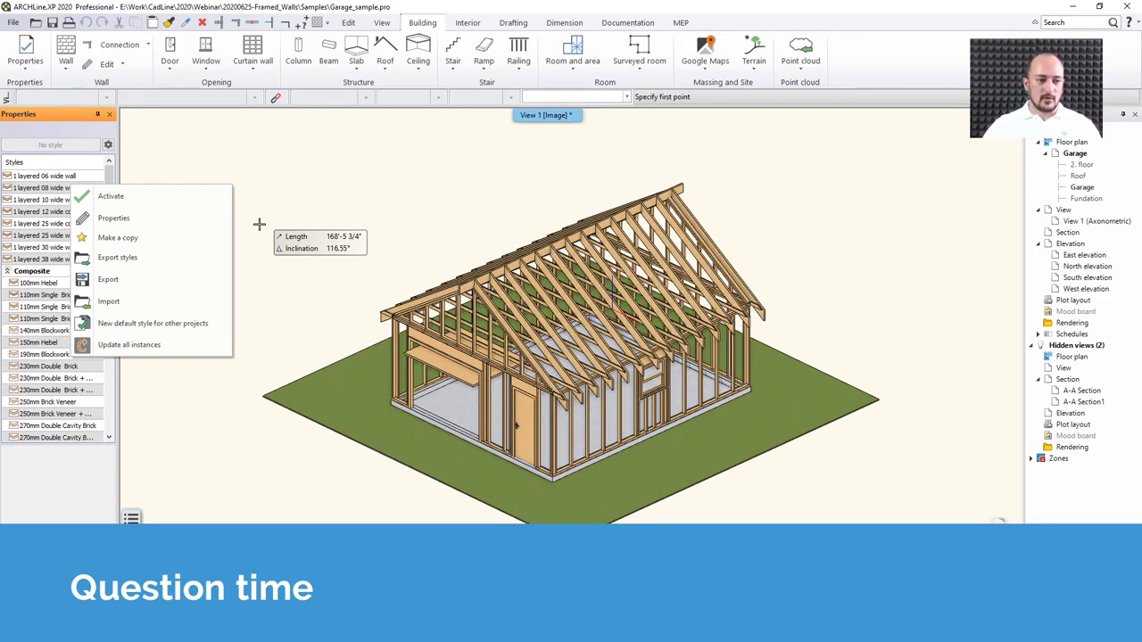
key("Escape")
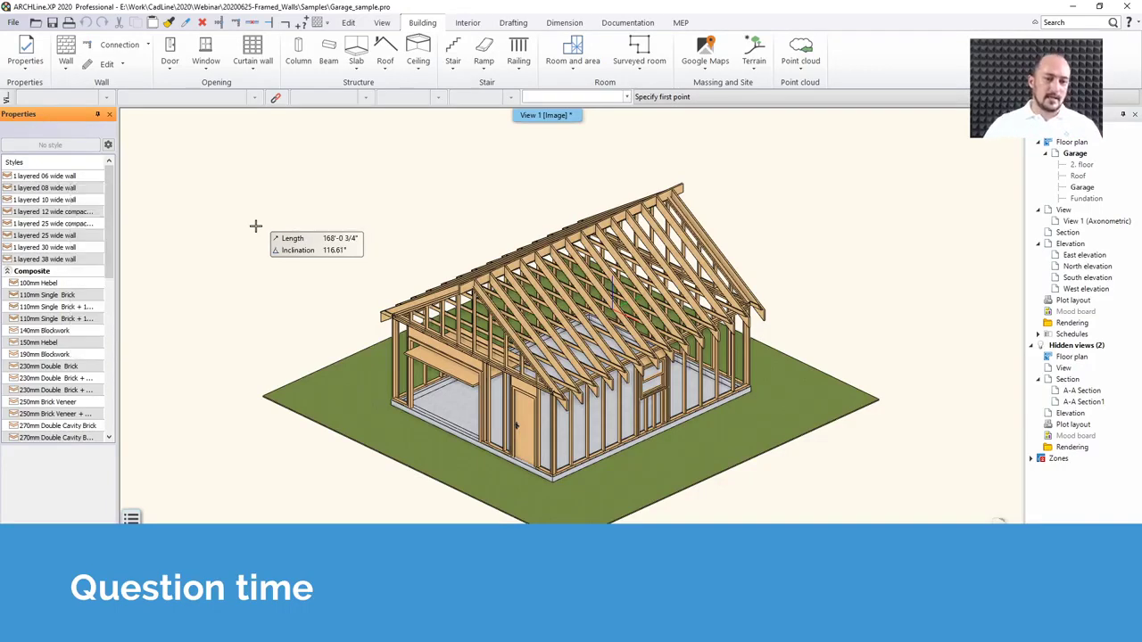
left_click(286, 243)
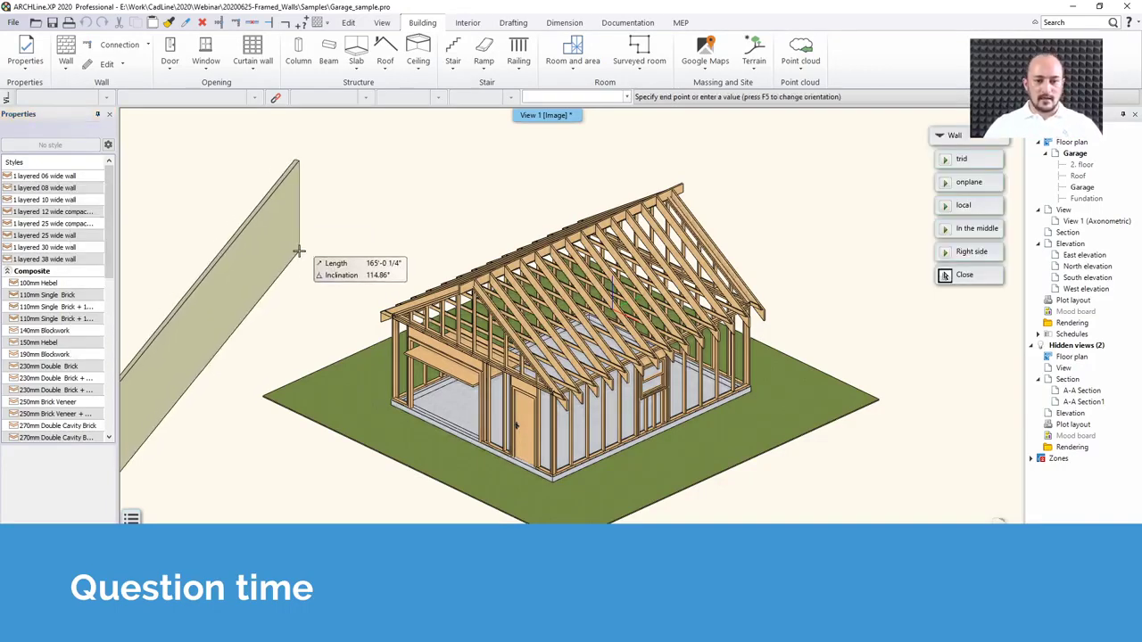
key("Escape")
key("Escape")
scroll(323, 306, "down", 1)
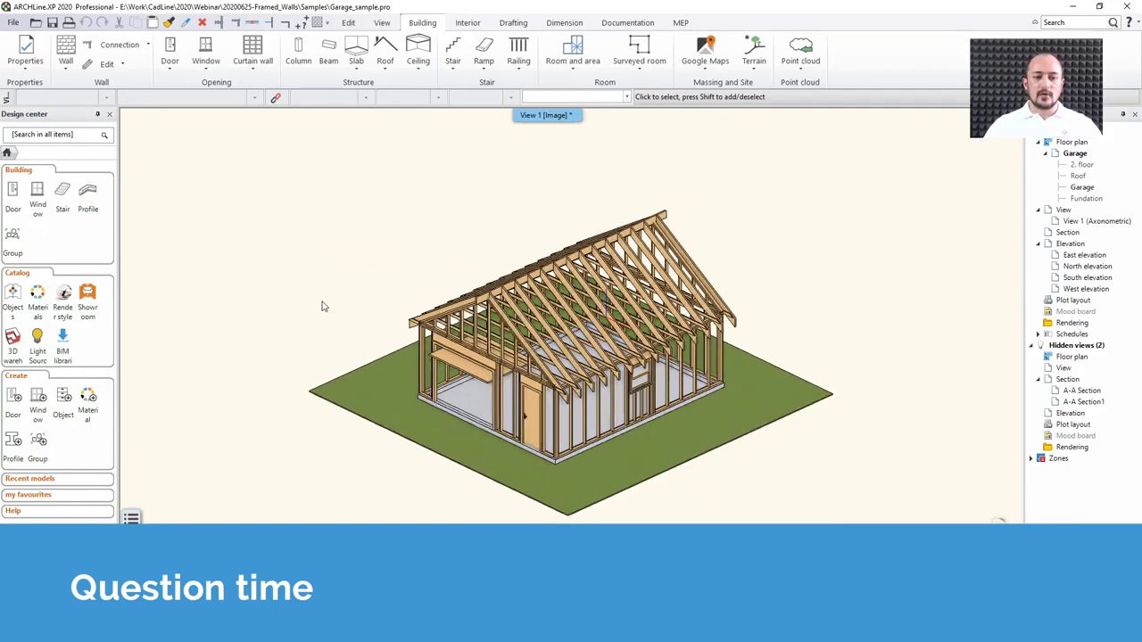